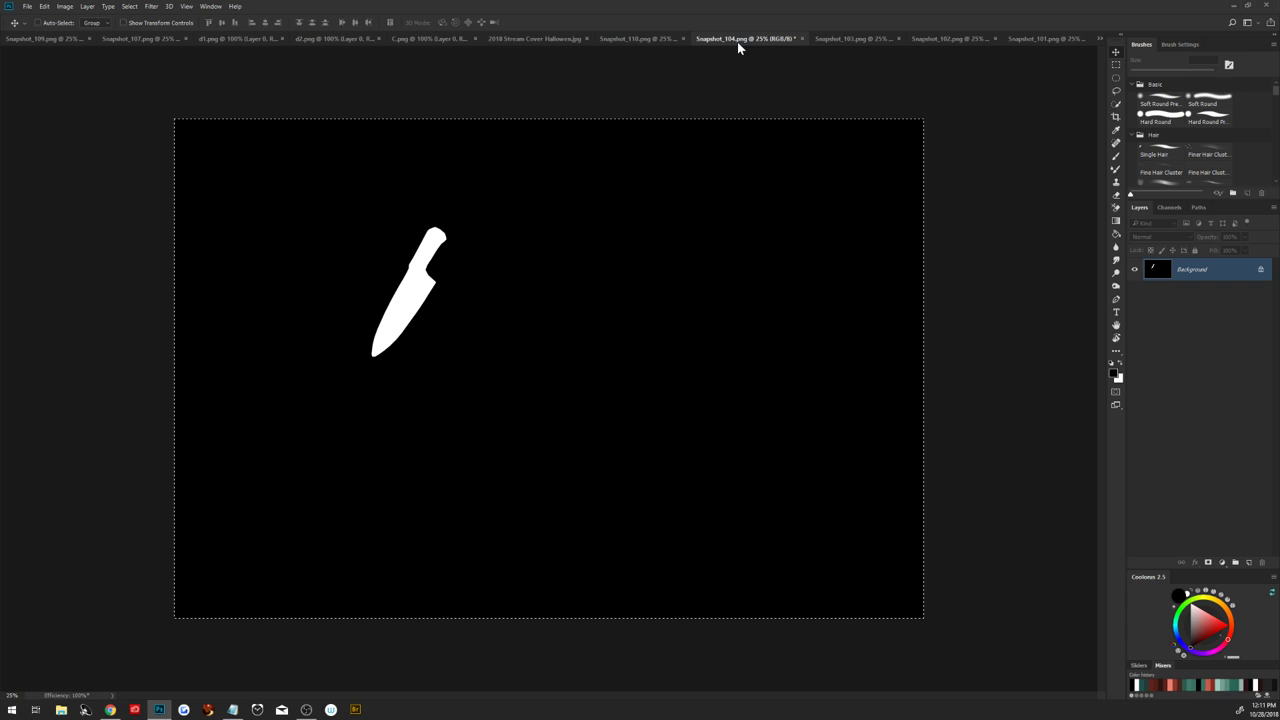
In Snapshot_103.png, add a layer mask, paste the copied knife silhouette into it and apply the mask to cut out the knife
click(838, 40)
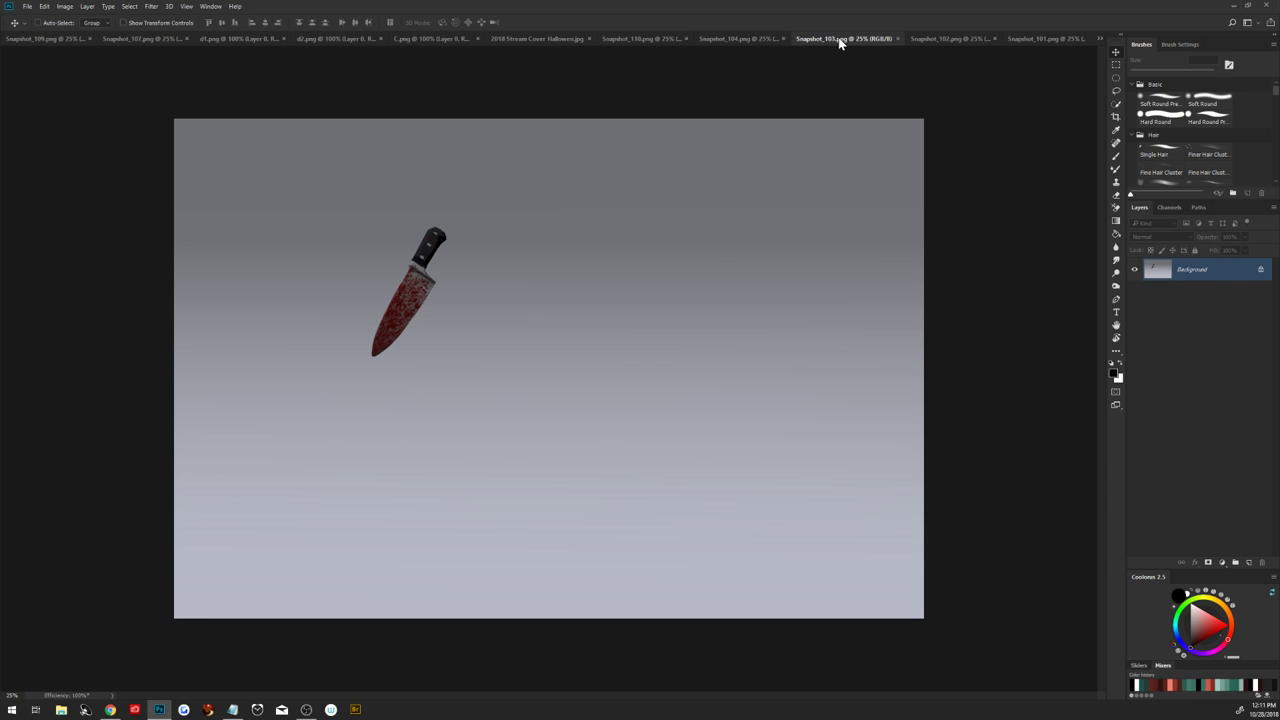
click(1207, 563)
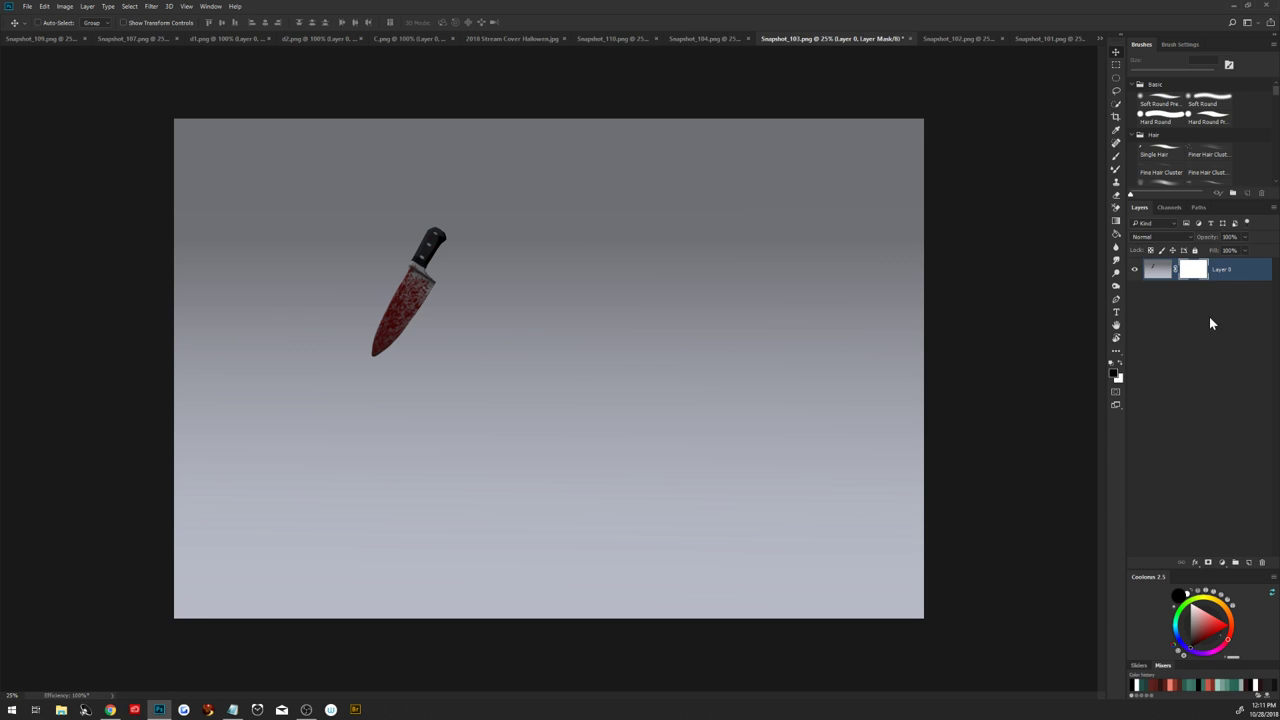
alt+click(1195, 279)
key(ctrl+v)
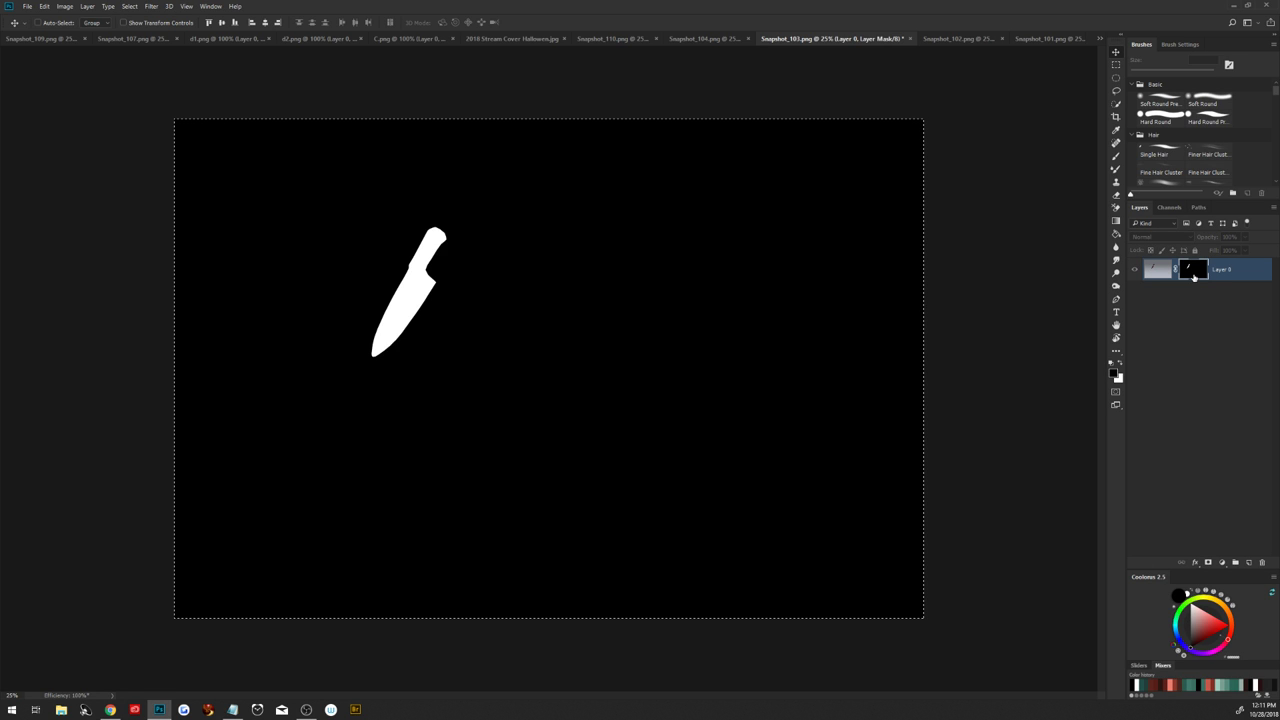
click(1160, 270)
right_click(1183, 275)
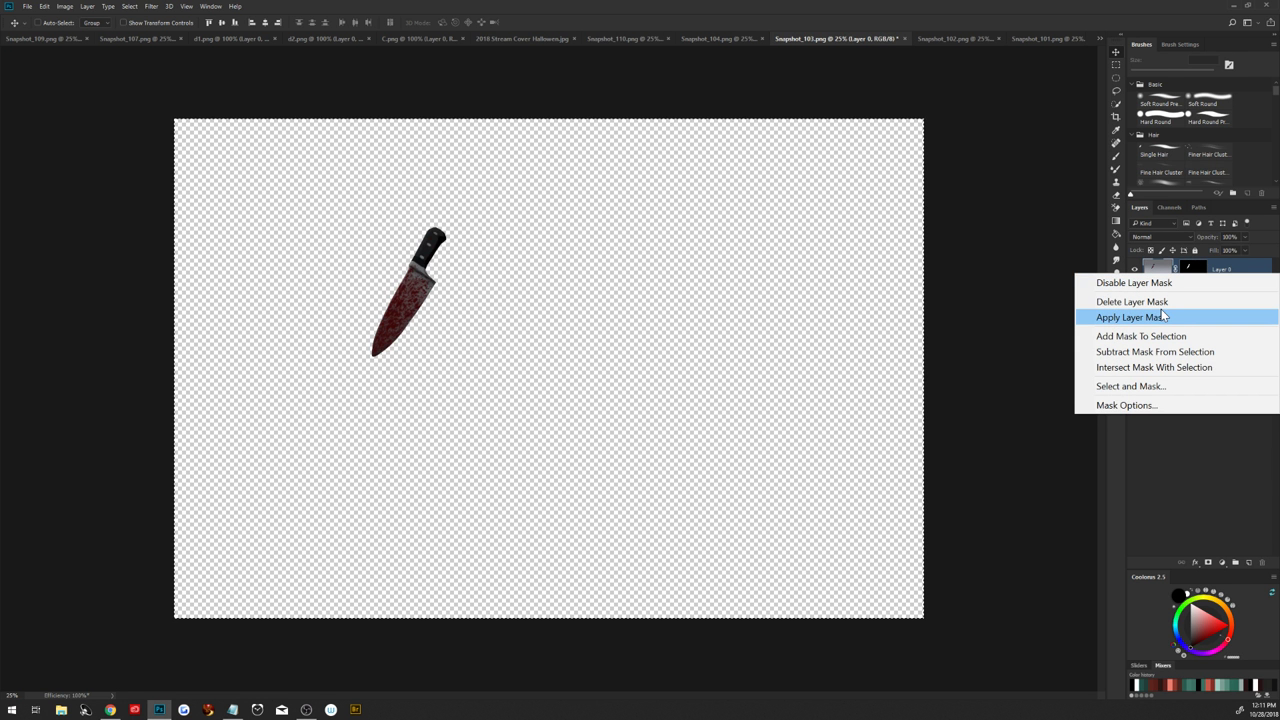
click(1161, 318)
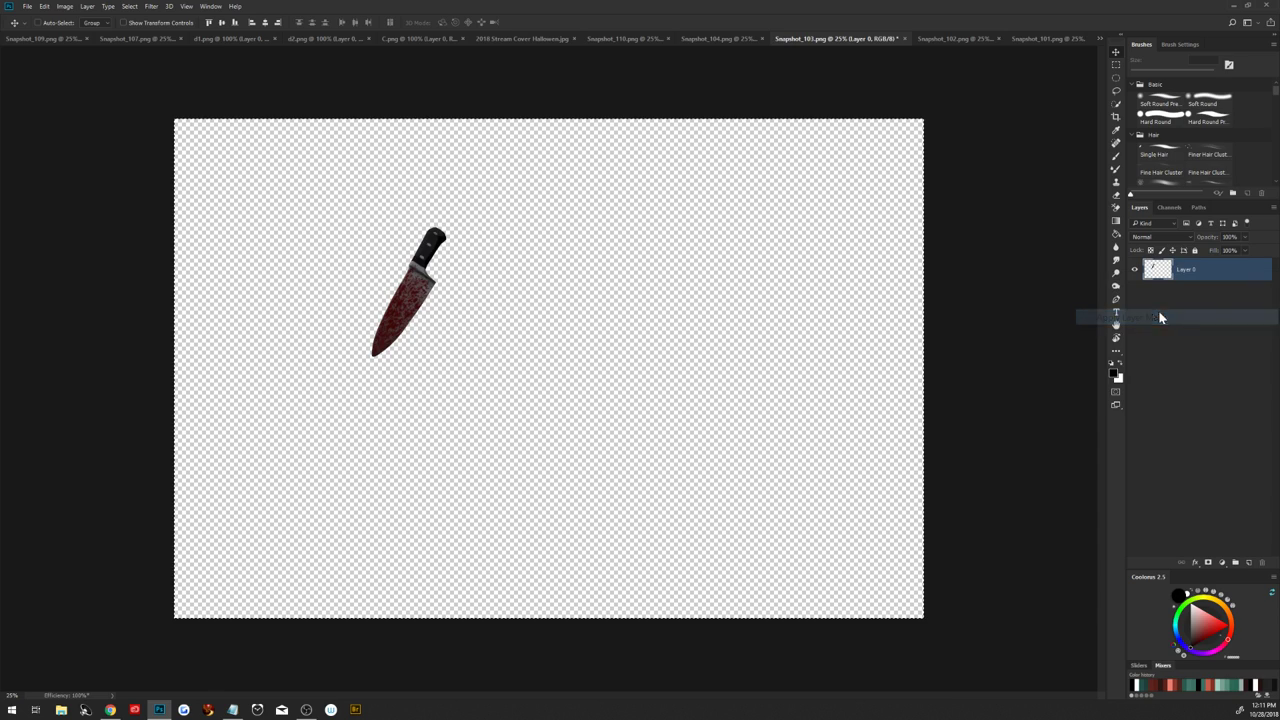
Invert the hippo silhouette in Snapshot_102.png and paste it into a new layer mask in Snapshot_101.png
click(950, 40)
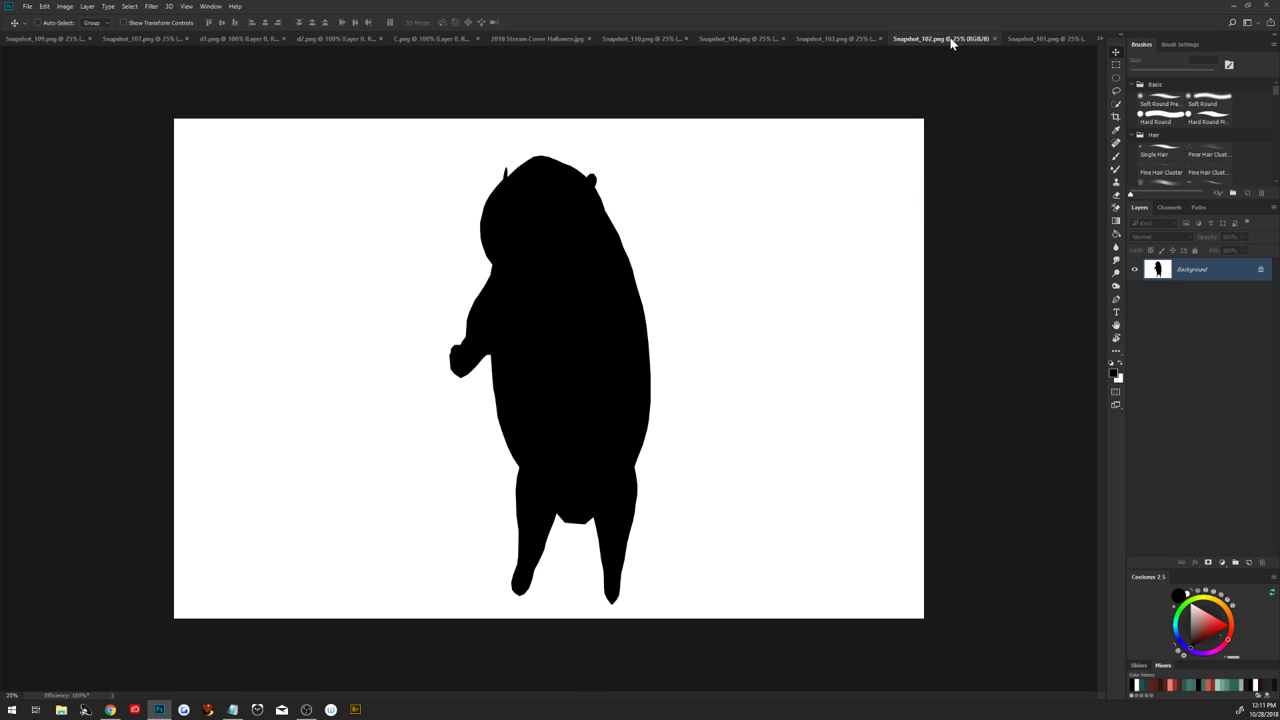
key(ctrl+i)
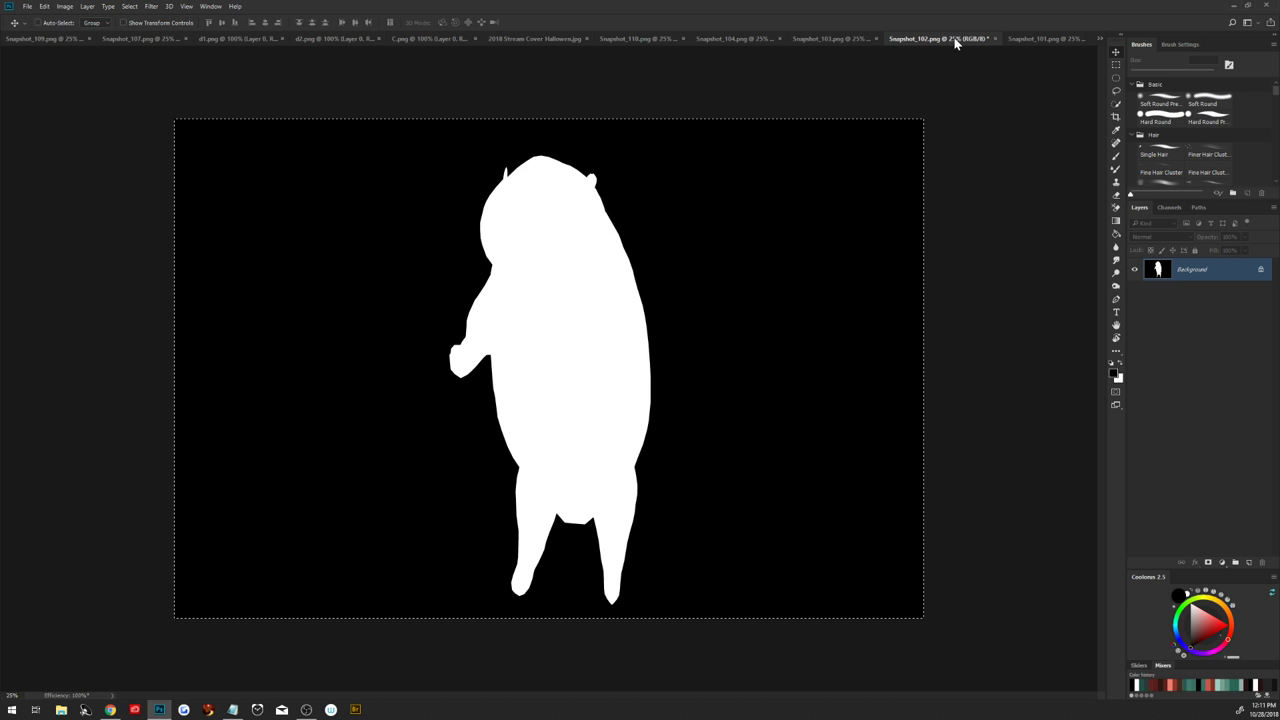
click(1026, 42)
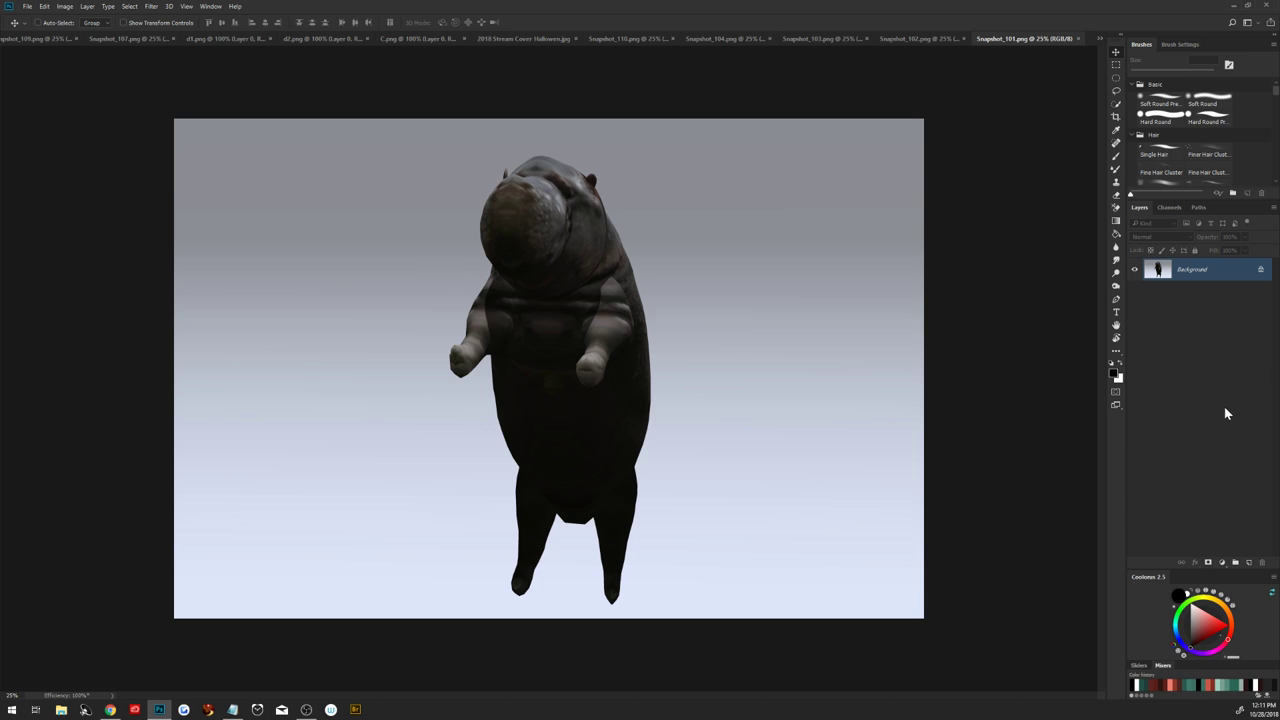
click(1209, 563)
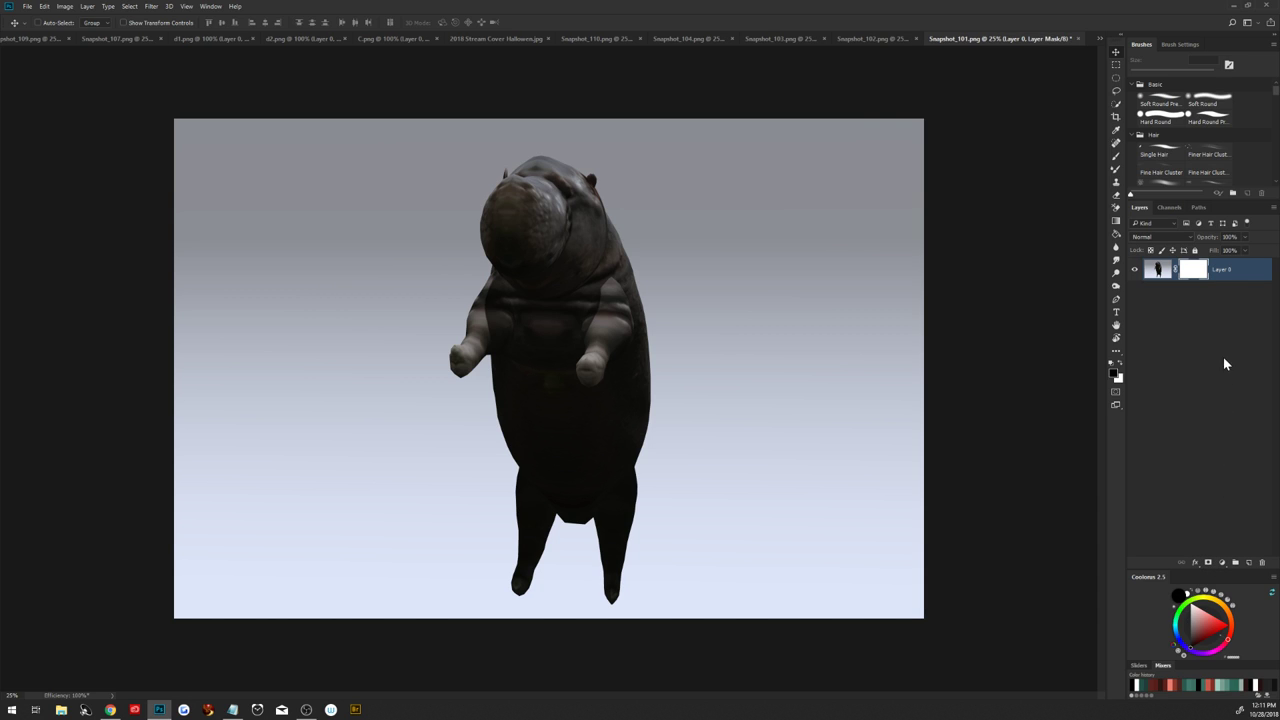
alt+click(1187, 272)
key(ctrl+v)
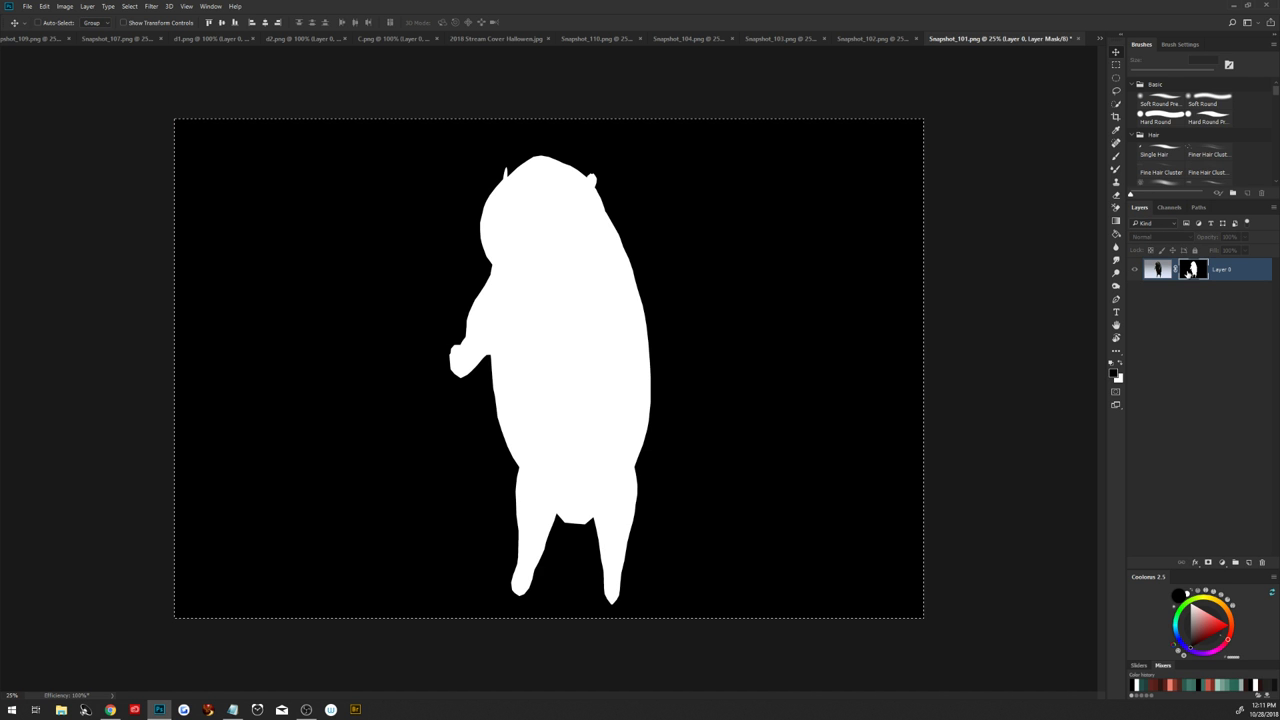
Apply the silhouette mask to the hippo layer and clear the selection
click(1157, 270)
right_click(1193, 270)
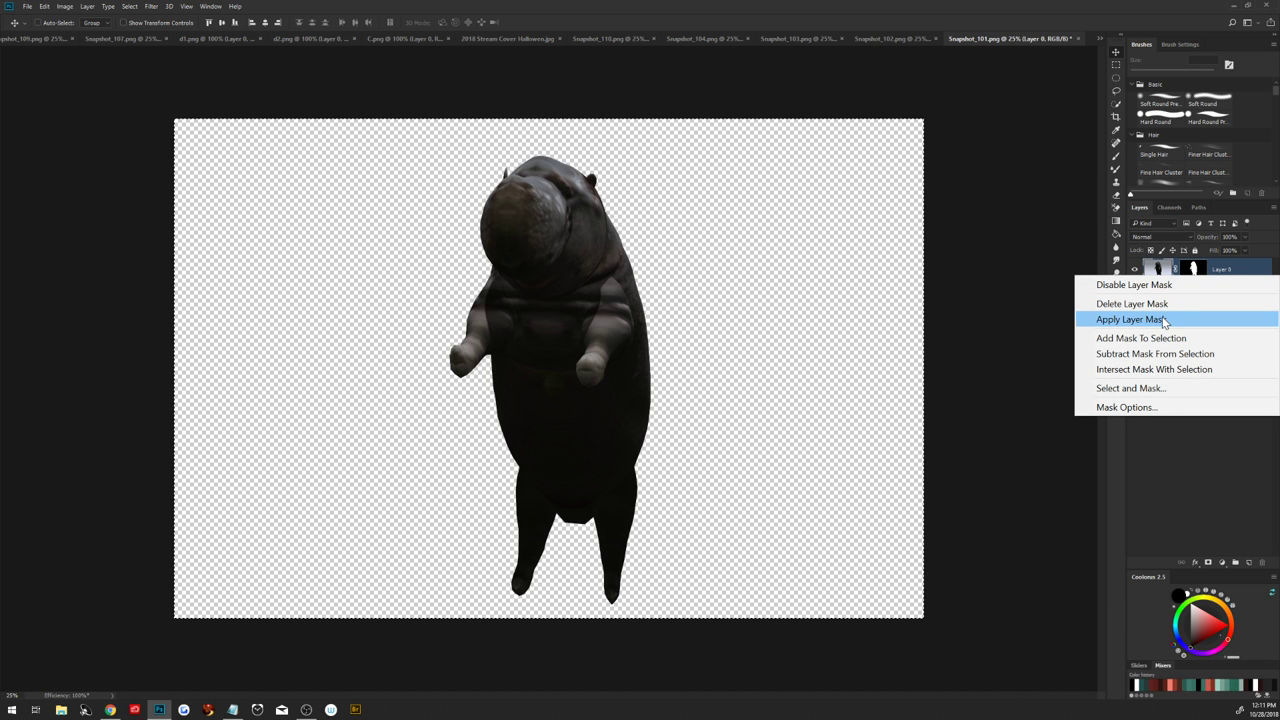
click(1123, 319)
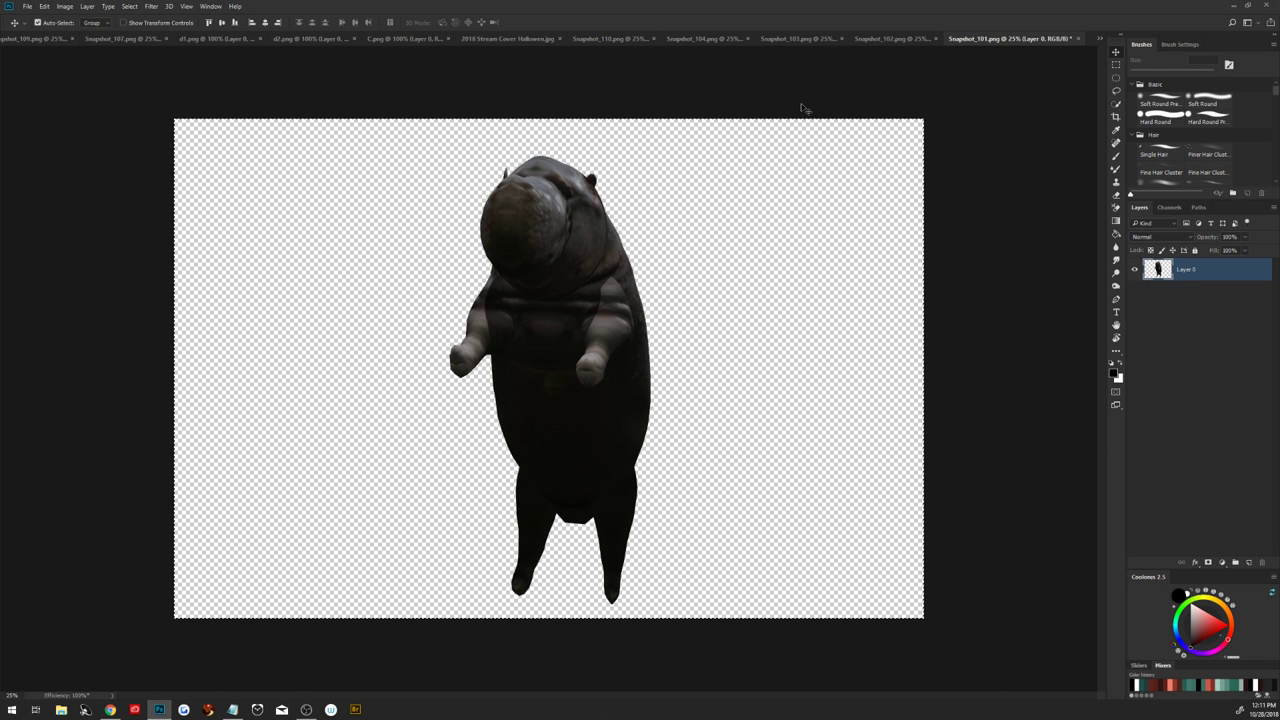
key(ctrl+d)
Copy the cut-out knife from Snapshot_103.png into Snapshot_101.png and move it into the empty area beside the hippo's raised paw and head
click(792, 38)
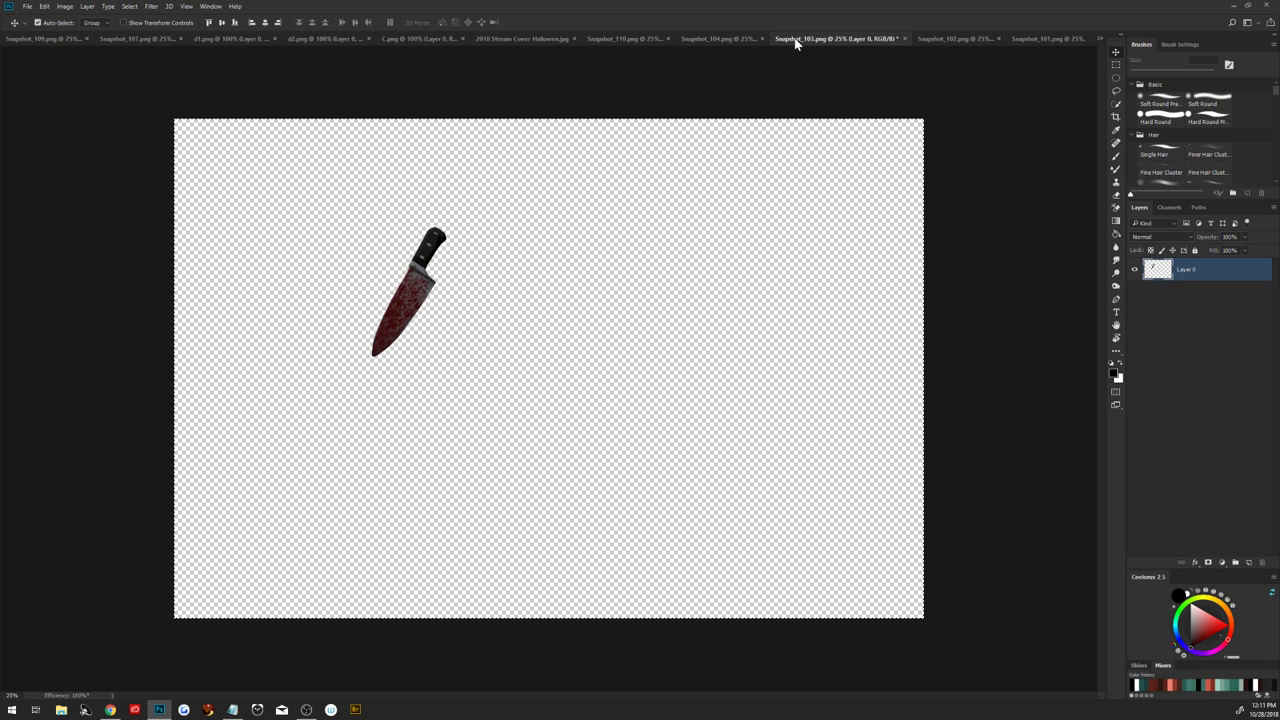
key(ctrl+a)
click(1023, 40)
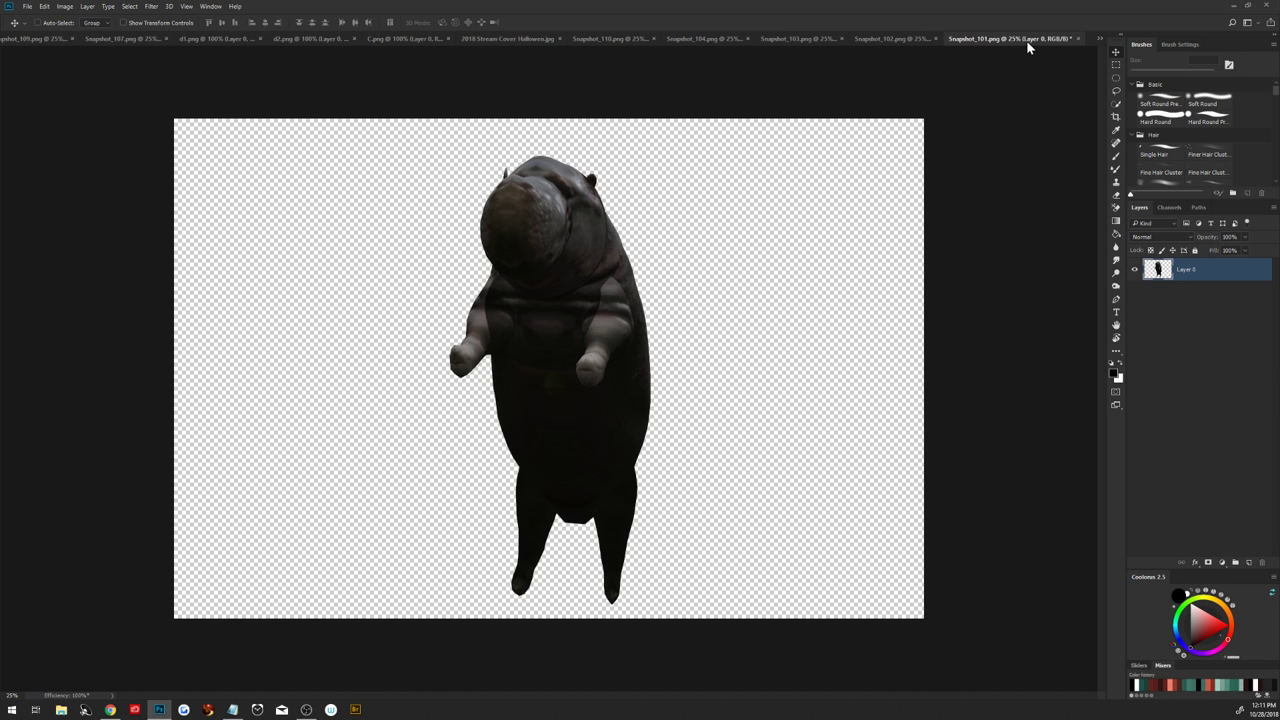
key(ctrl+v)
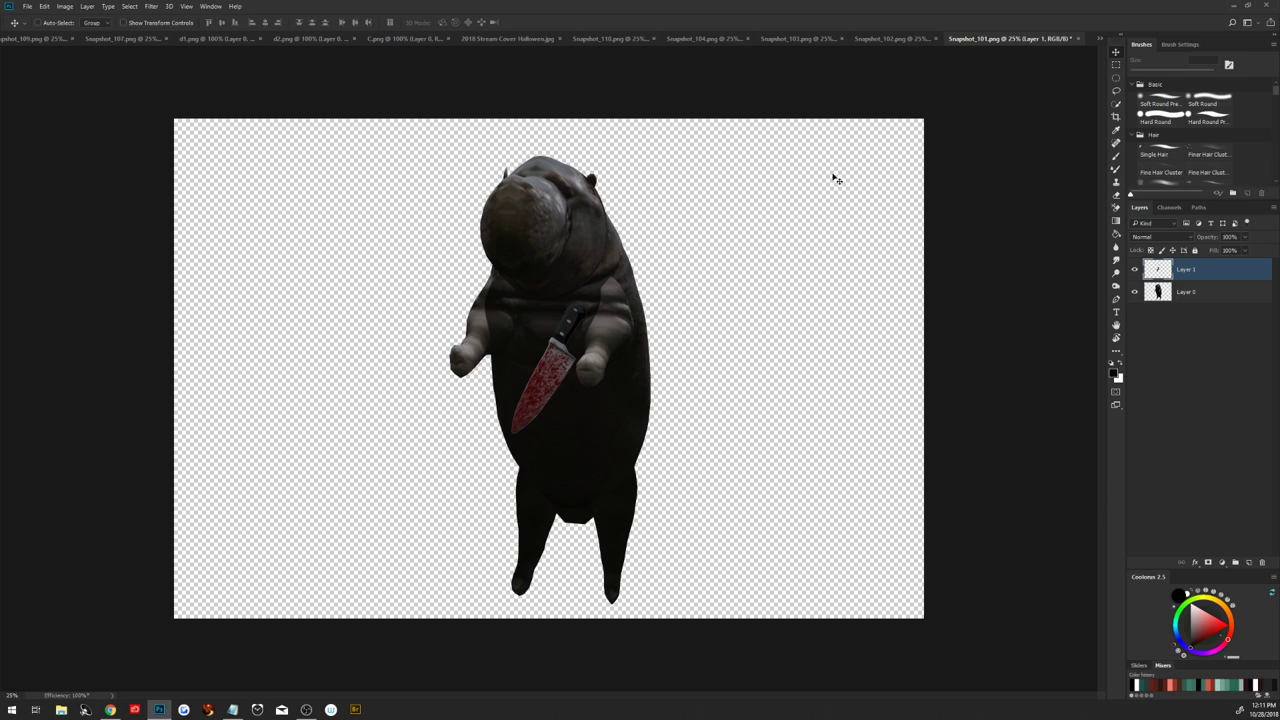
key(ctrl+t)
drag(550, 370, 355, 245)
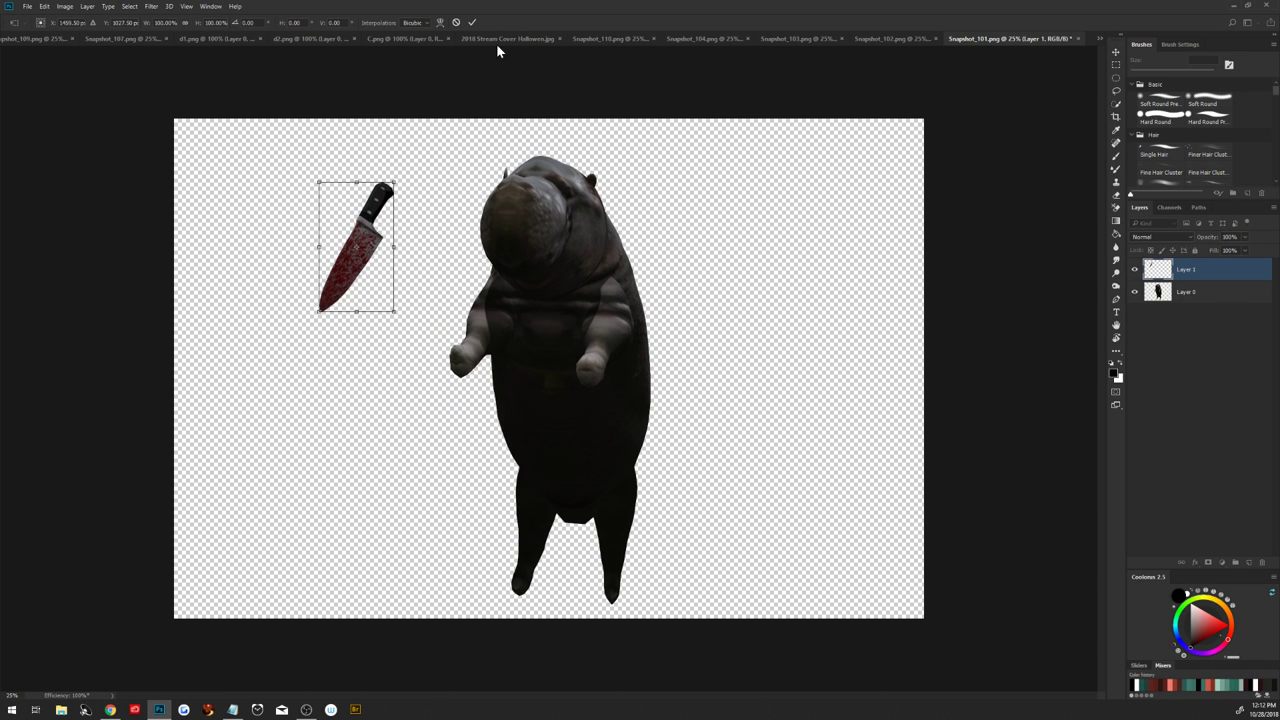
click(474, 24)
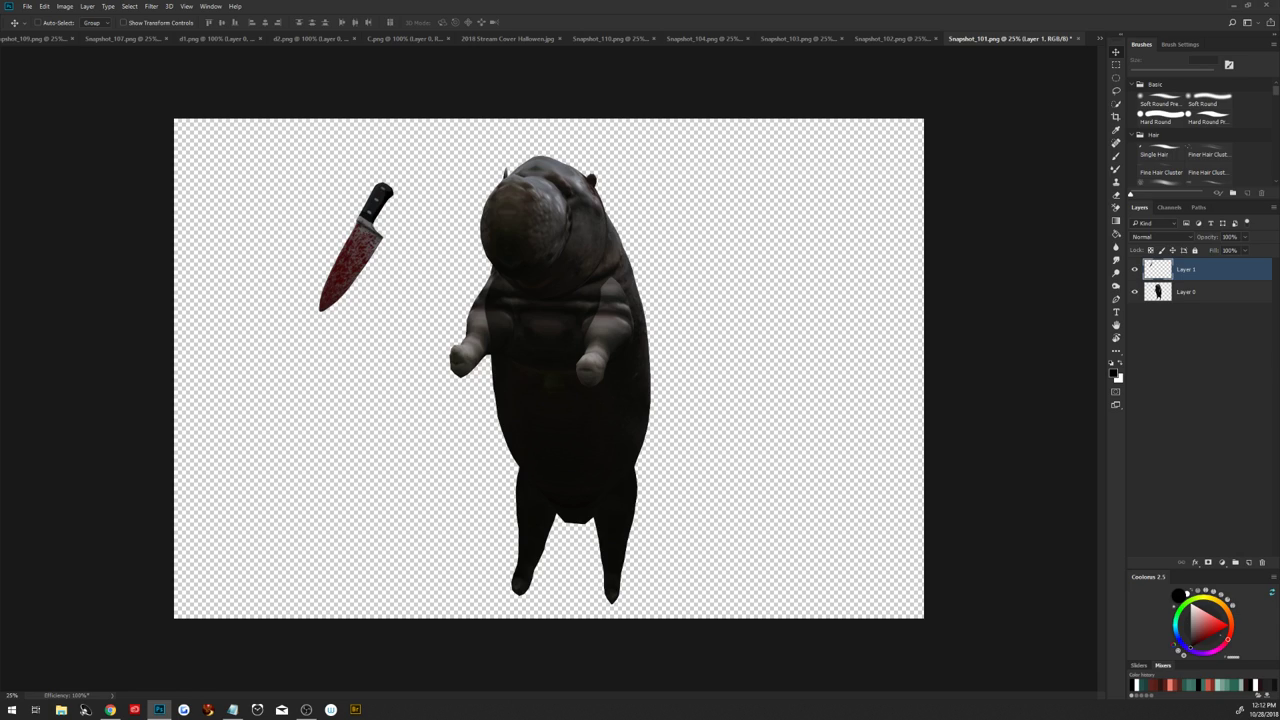
Duplicate the hippo layer, Layer 0
key(alt+Tab)
click(1207, 298)
drag(1216, 299, 1248, 562)
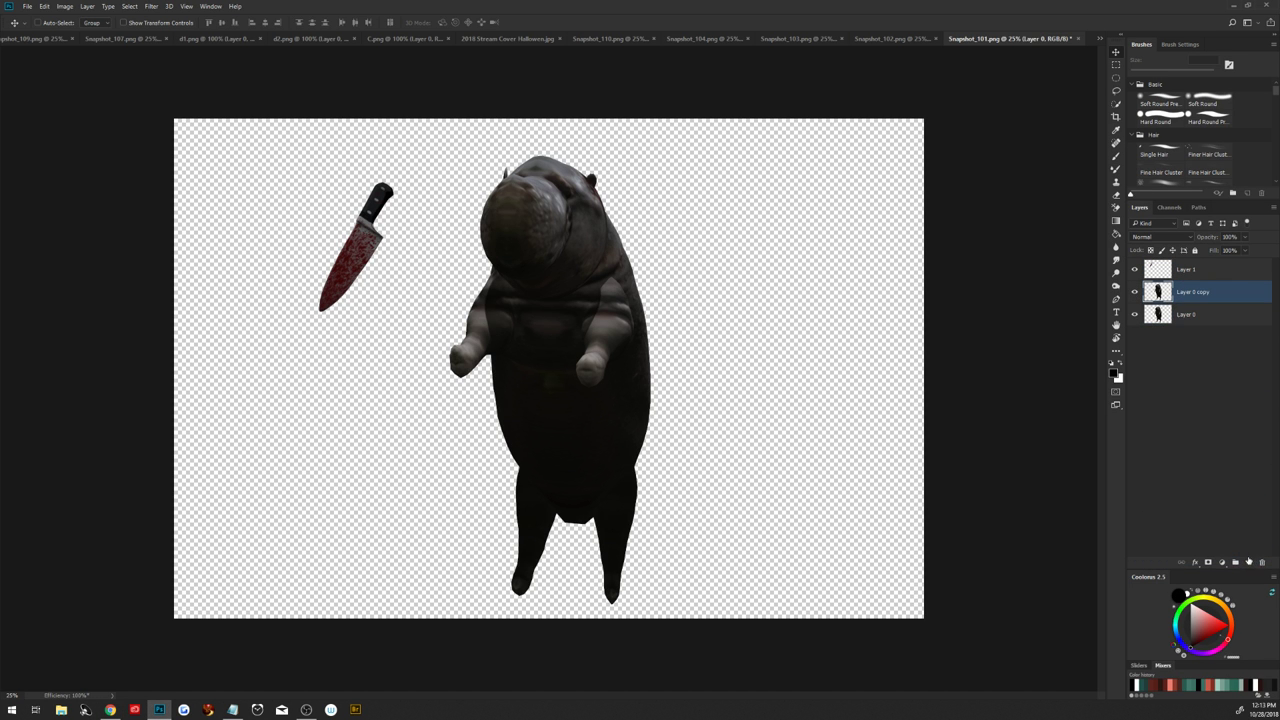
Add a new layer directly above the original Layer 0 and fill it with 50% Gray
click(1207, 318)
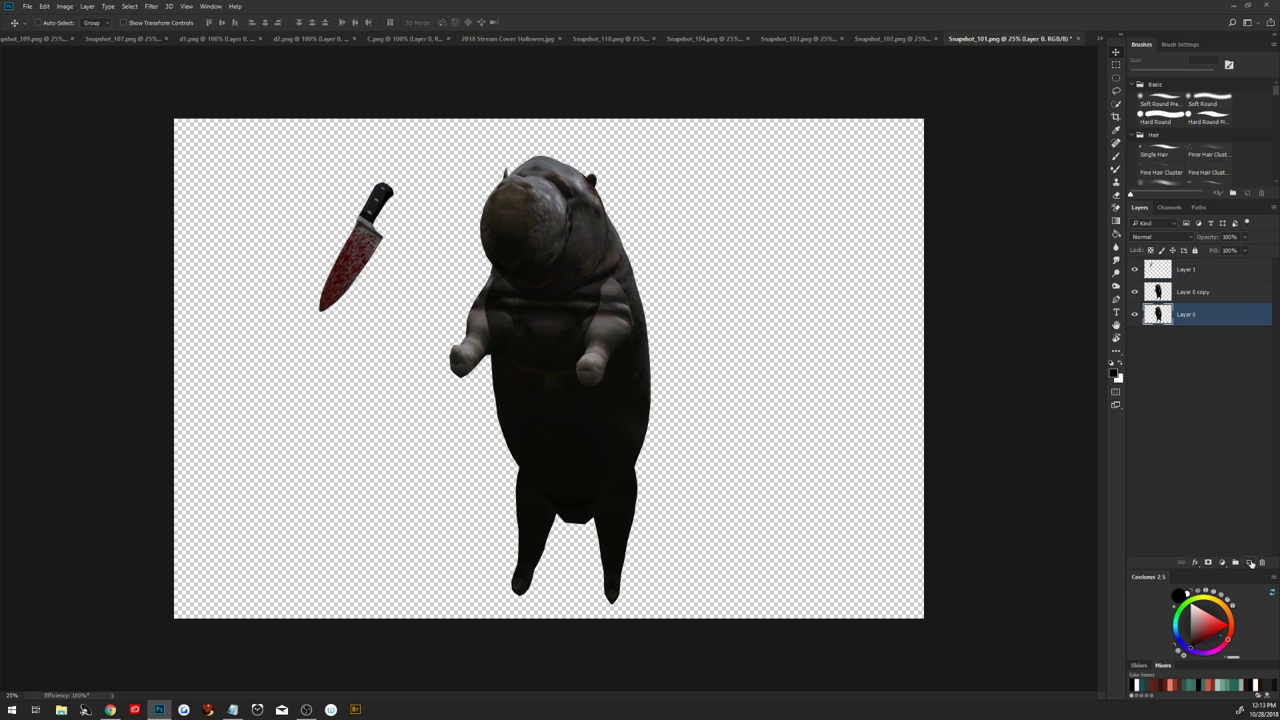
click(1248, 563)
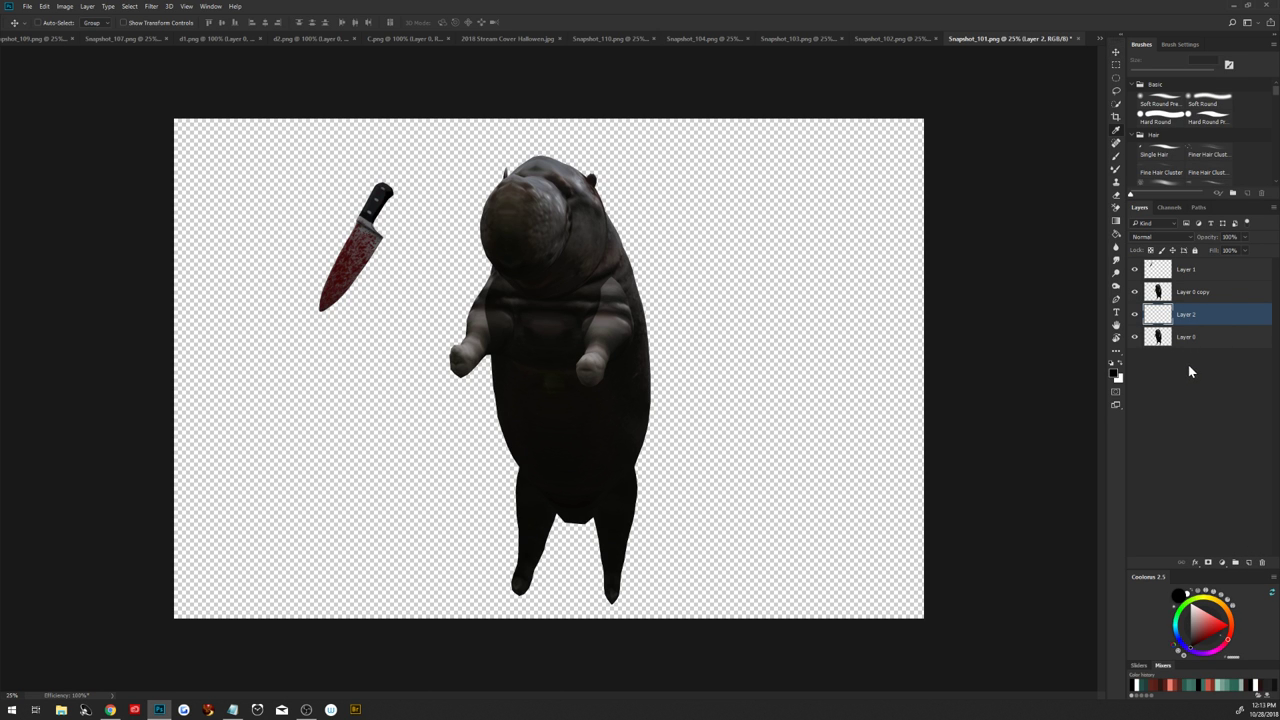
key(shift+F5)
click(838, 327)
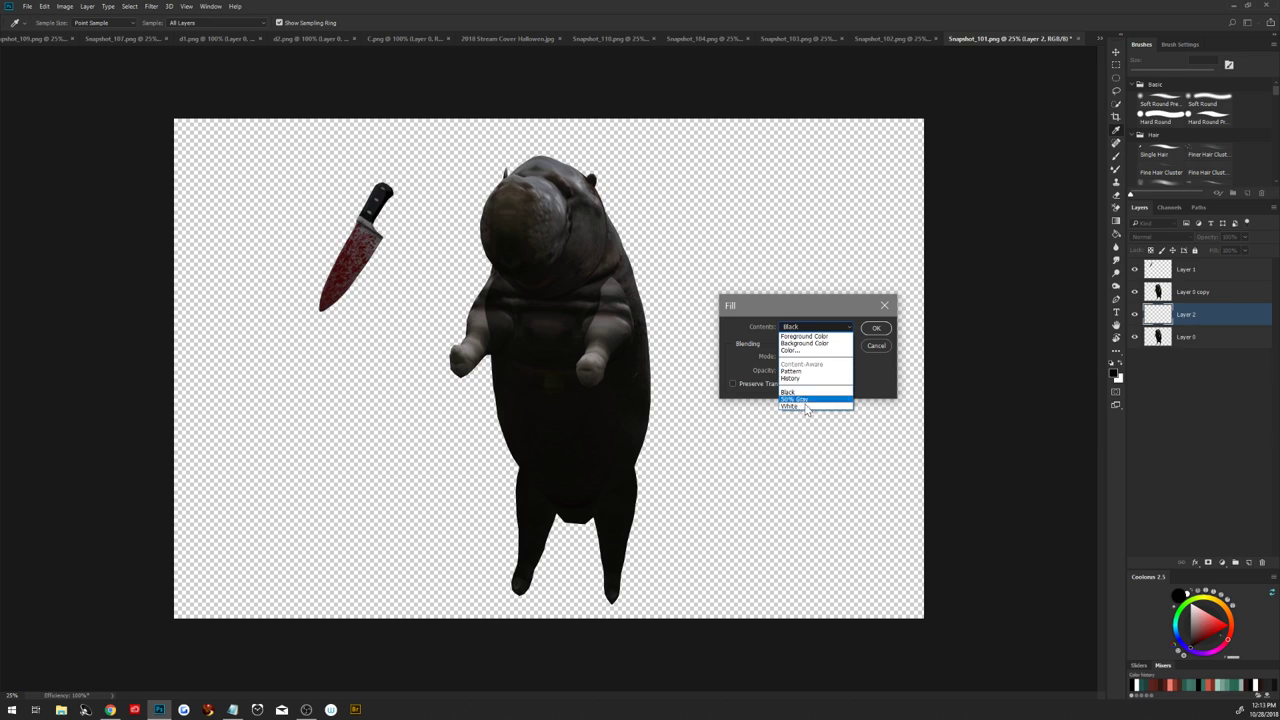
click(816, 399)
click(876, 328)
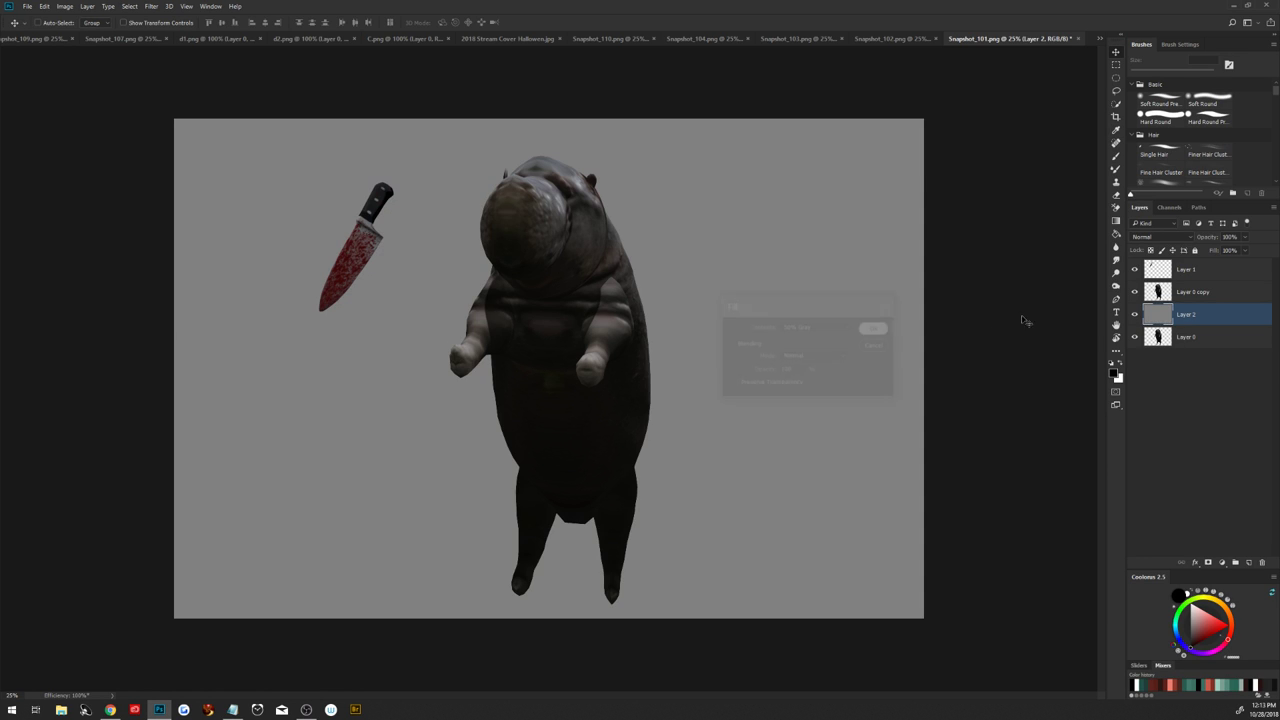
On Layer 0 copy, lasso the hippo's arm nearest the knife, rotate it about 91° clockwise and move it up beside the chin
click(1166, 297)
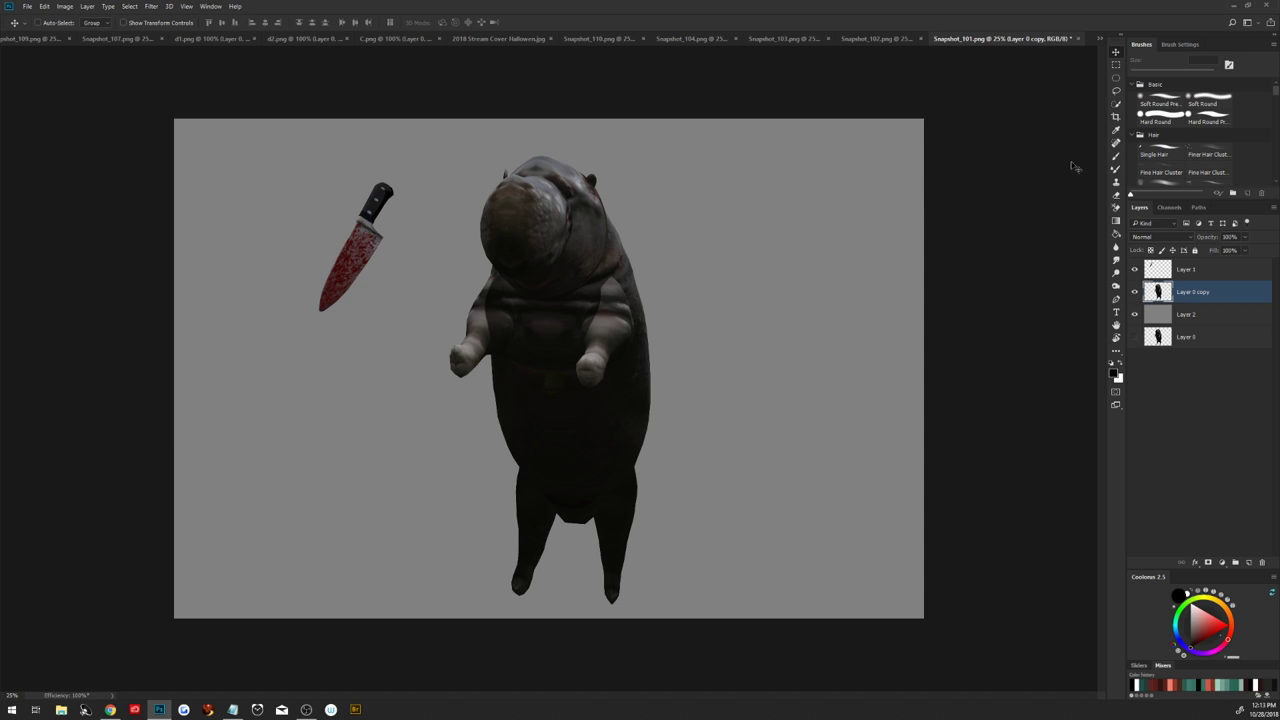
click(1116, 92)
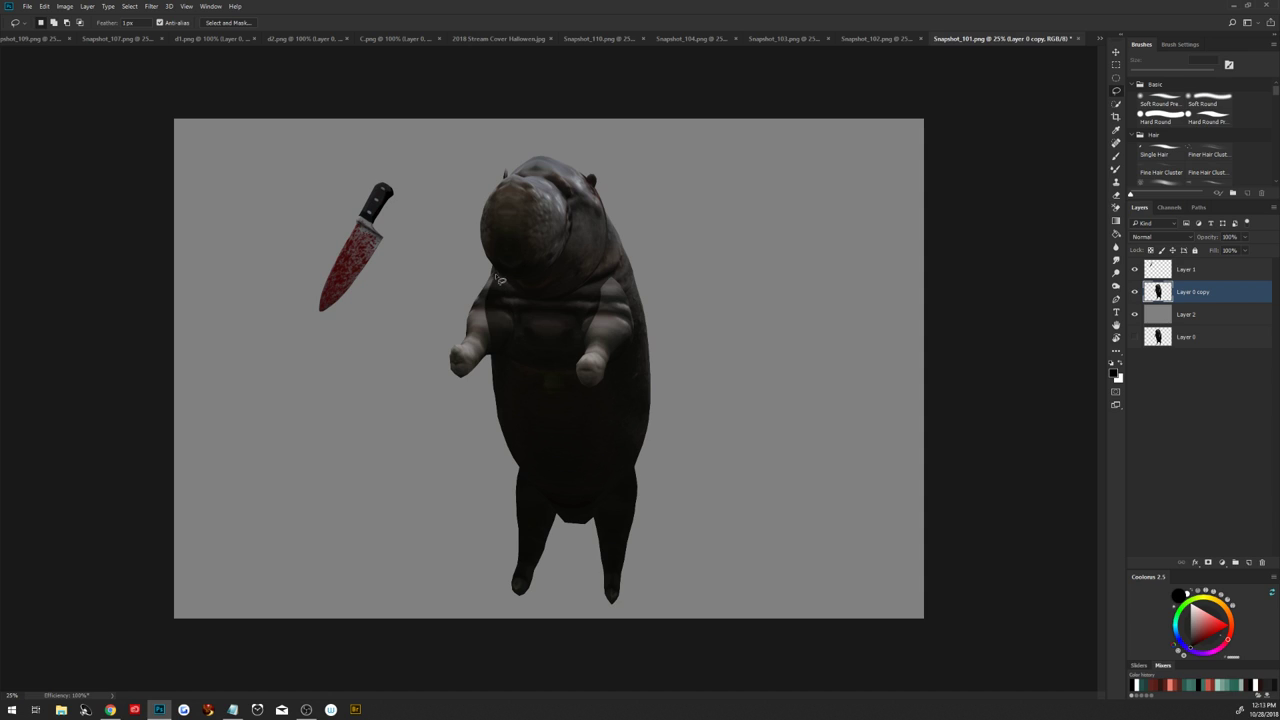
mouse_move(490, 270)
mouse_down()
mouse_move(520, 330)
mouse_move(510, 364)
mouse_move(455, 424)
mouse_up()
key(ctrl+d)
mouse_move(497, 284)
mouse_down()
mouse_move(508, 342)
mouse_move(476, 401)
mouse_move(439, 400)
mouse_move(423, 337)
mouse_move(447, 292)
mouse_move(493, 277)
mouse_up()
key(ctrl+t)
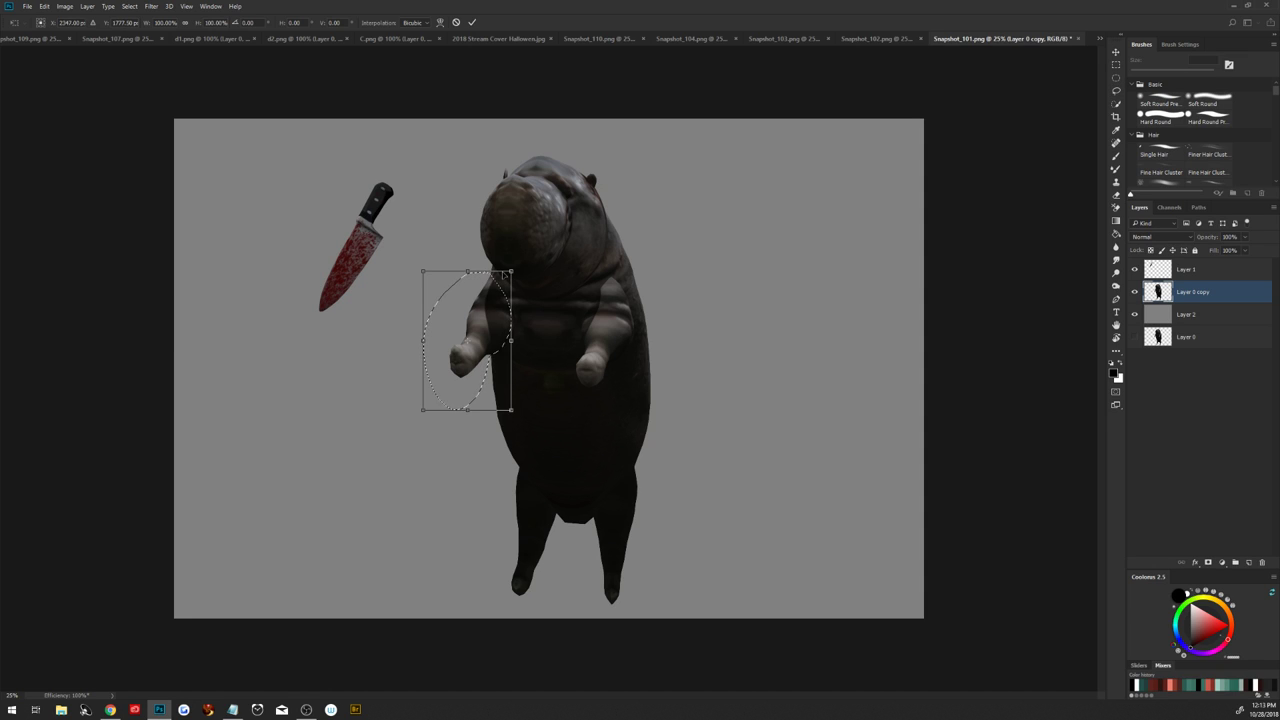
drag(507, 271, 518, 424)
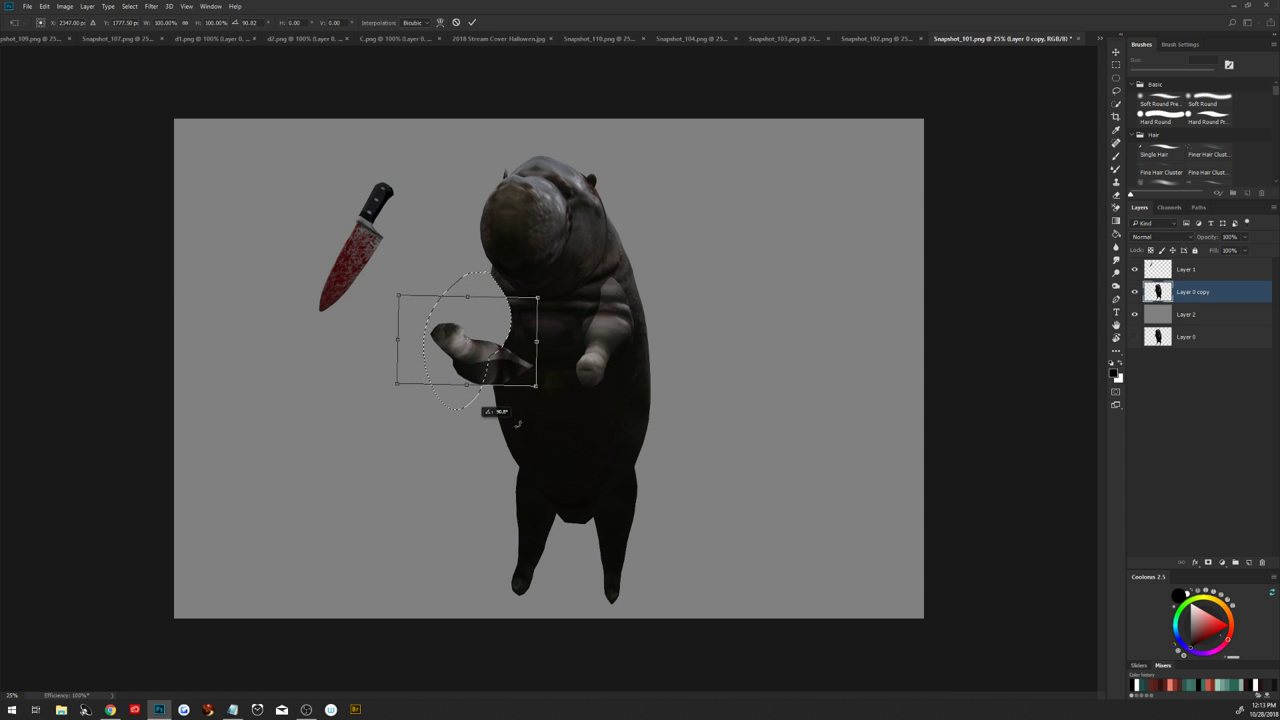
drag(523, 362, 511, 290)
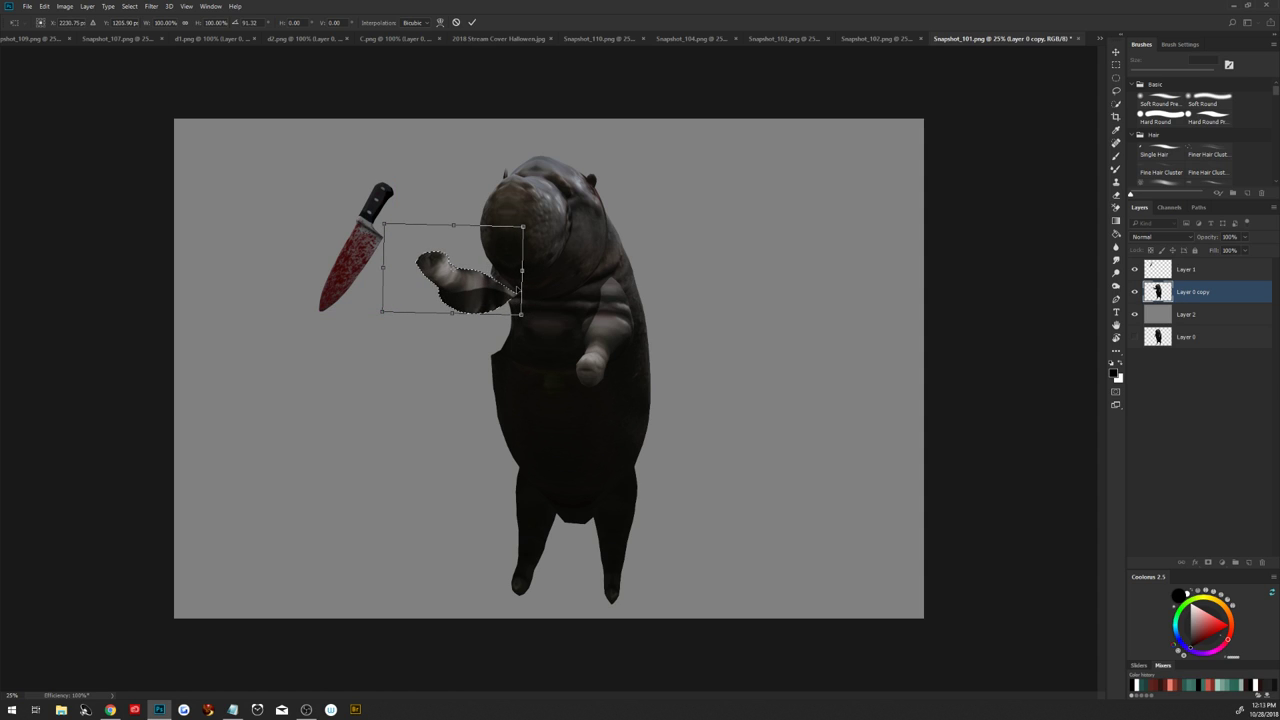
click(472, 22)
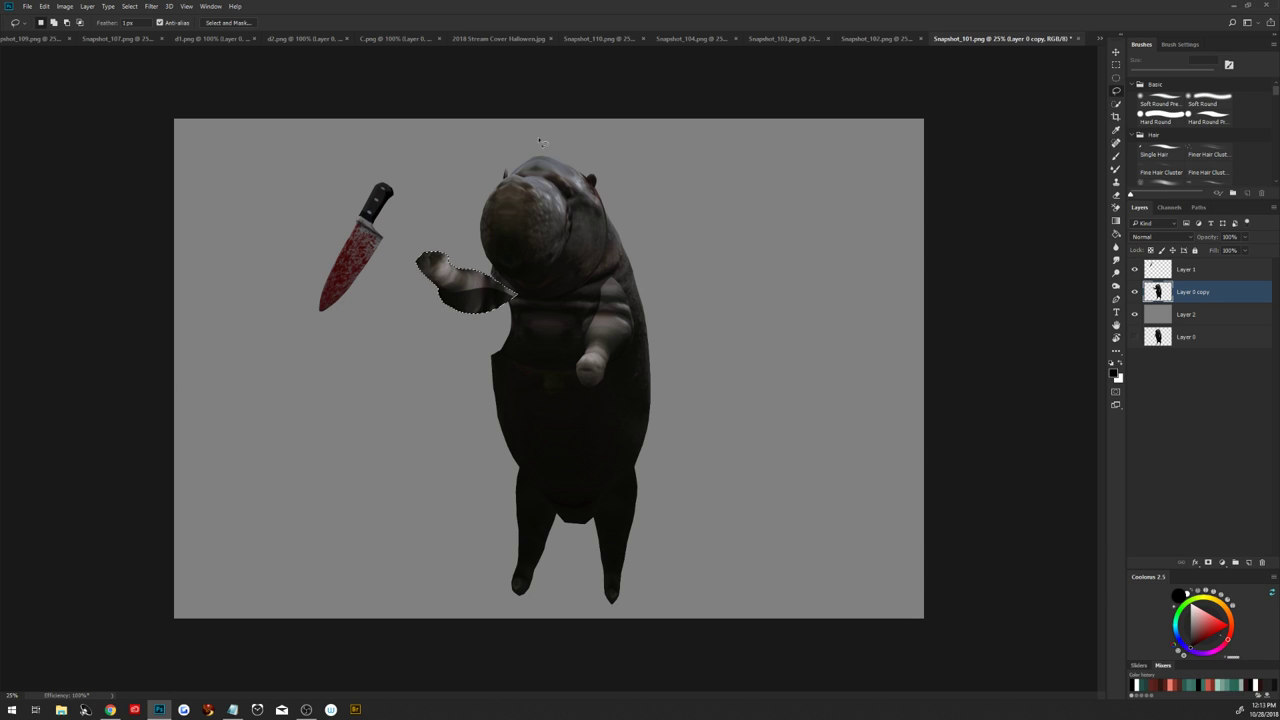
Add a new empty layer directly above Layer 0 copy
key(alt+Tab)
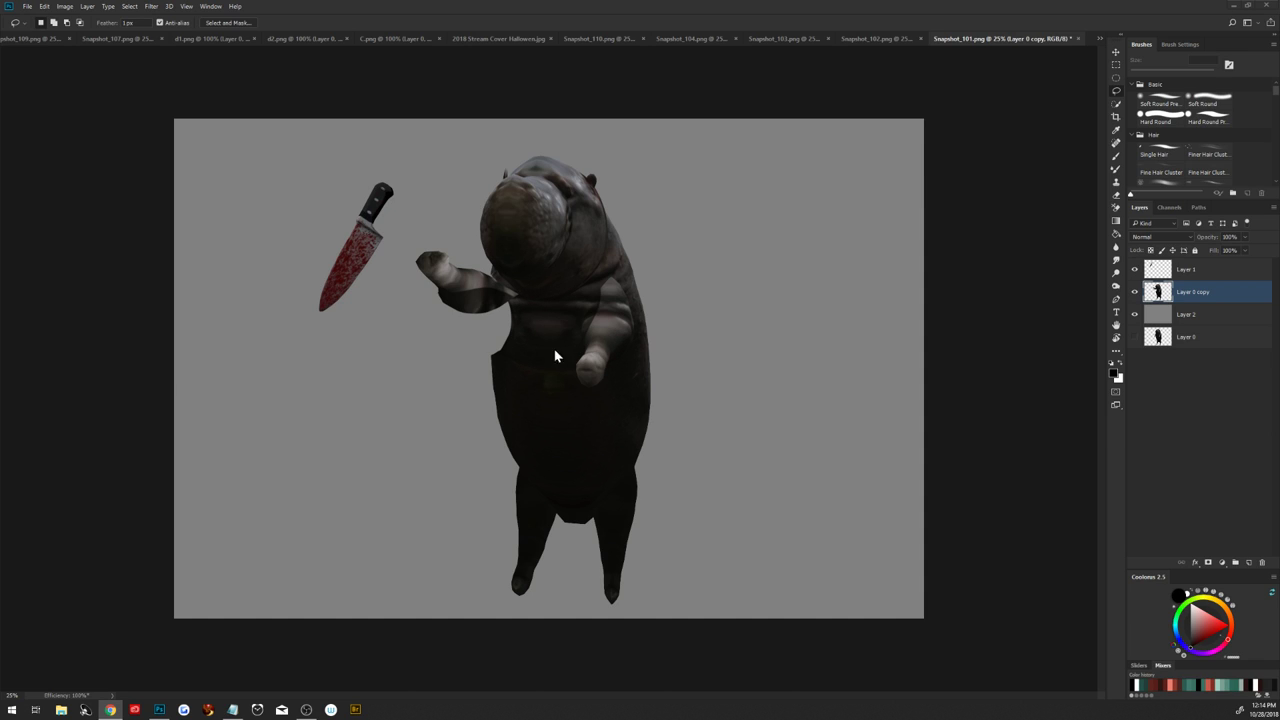
click(1158, 298)
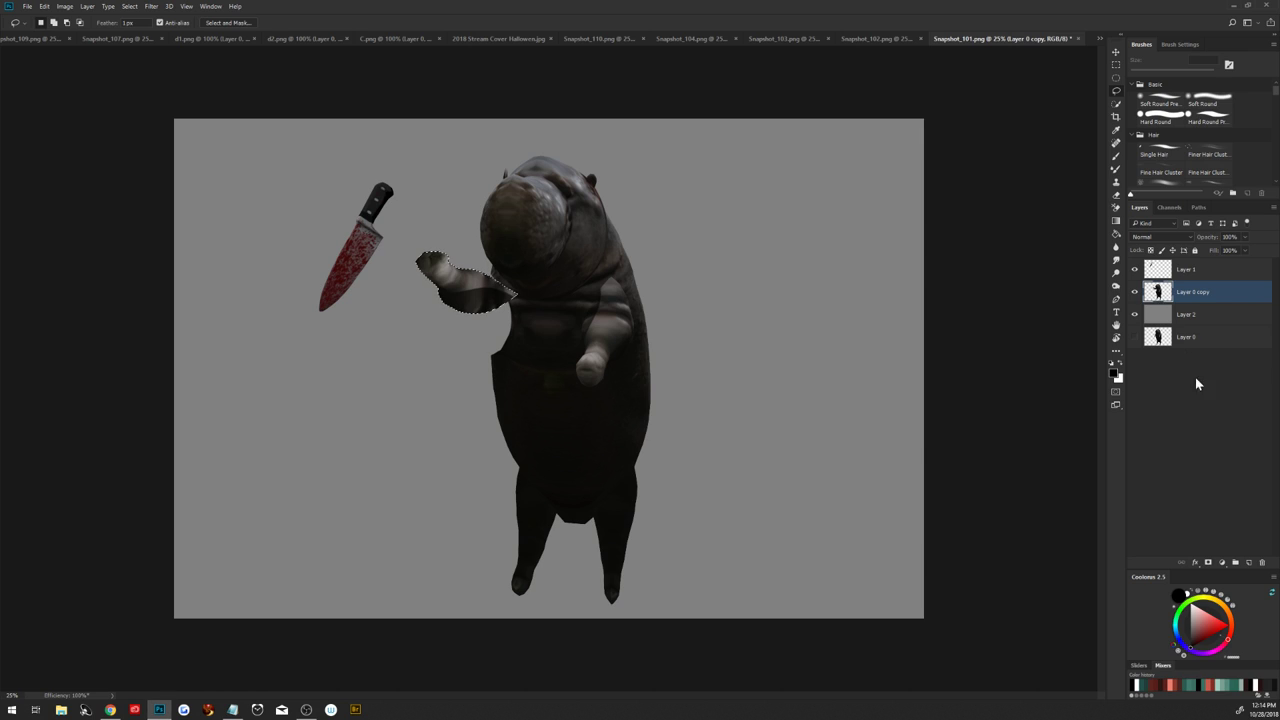
click(1247, 563)
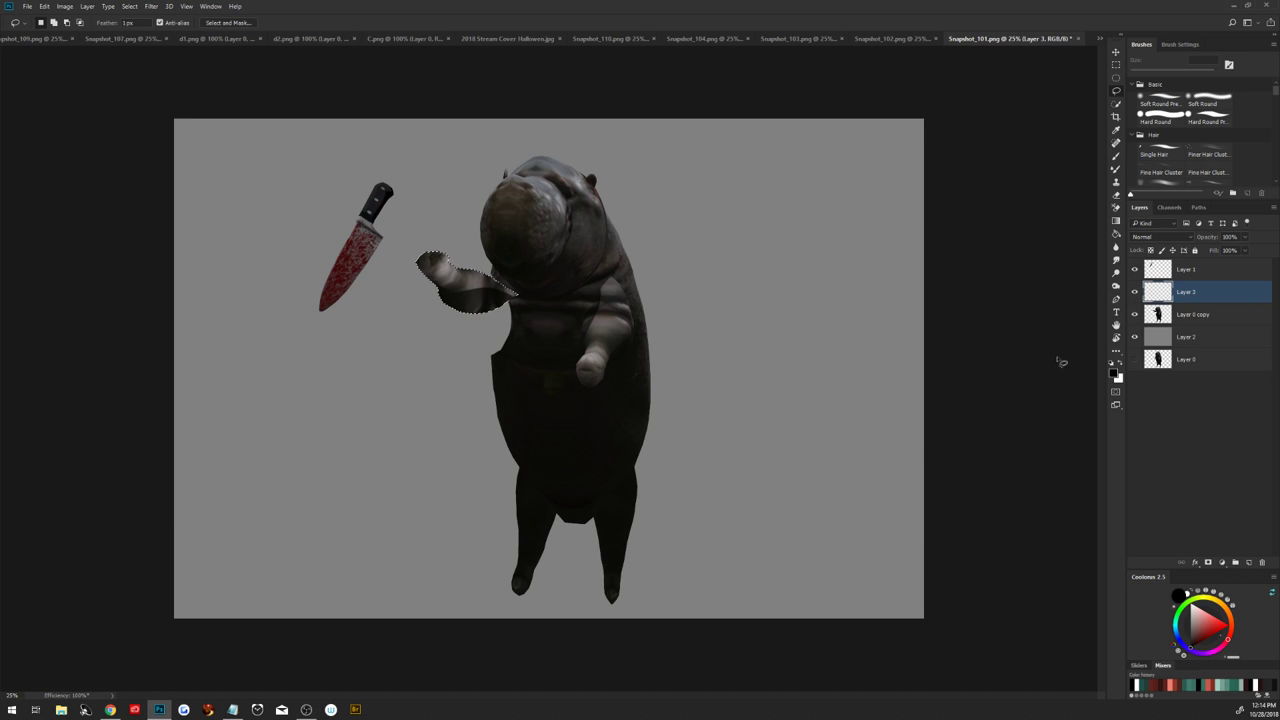
Show the original Layer 0 and load its hippo outline as a selection
click(1158, 360)
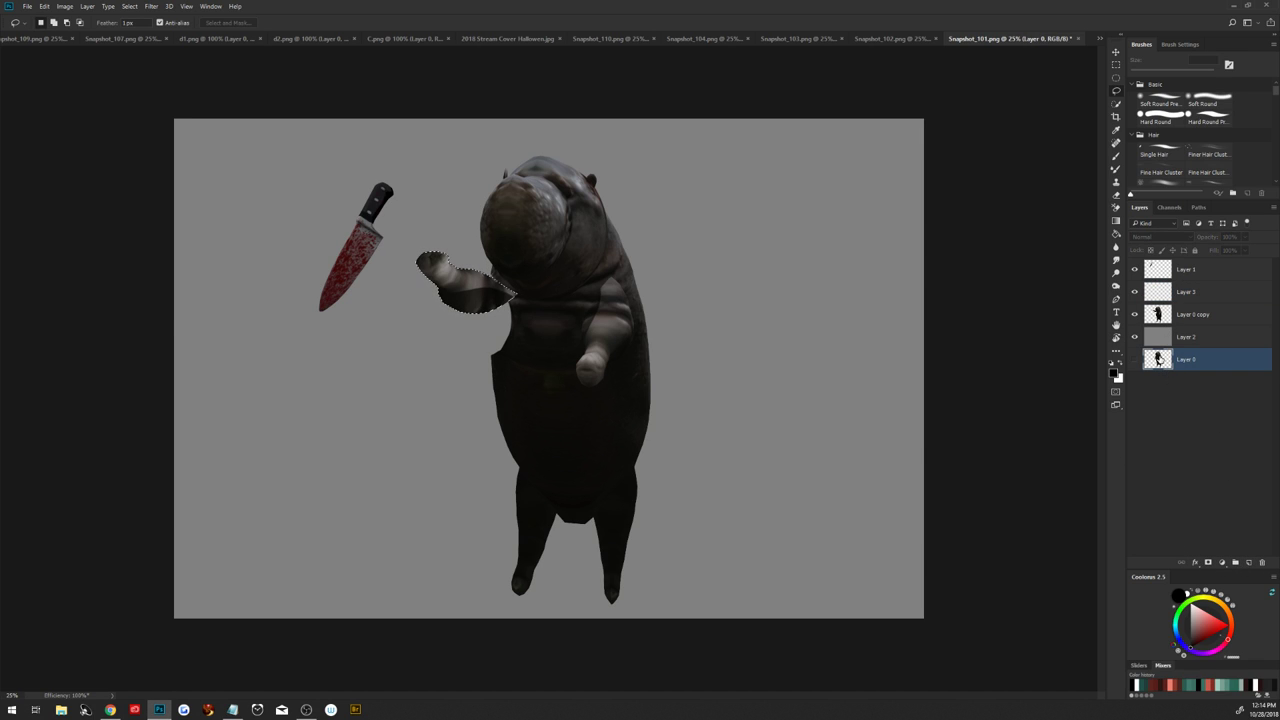
click(1158, 316)
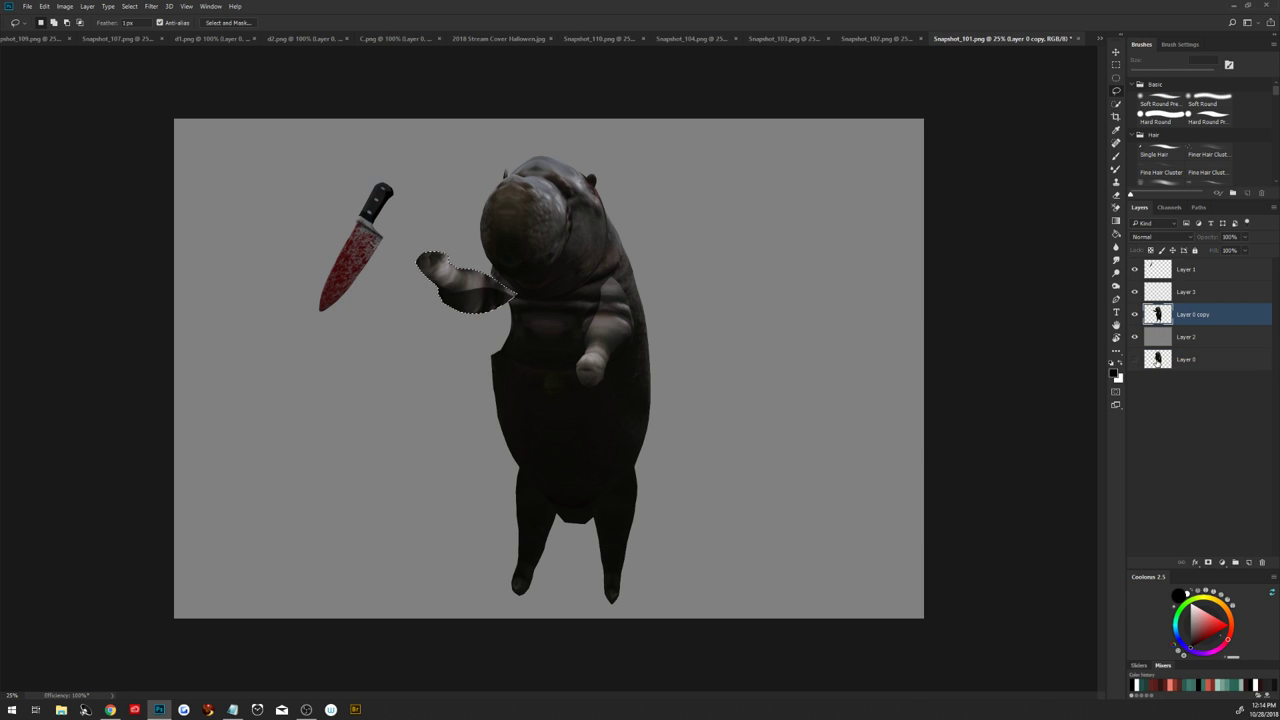
click(1158, 360)
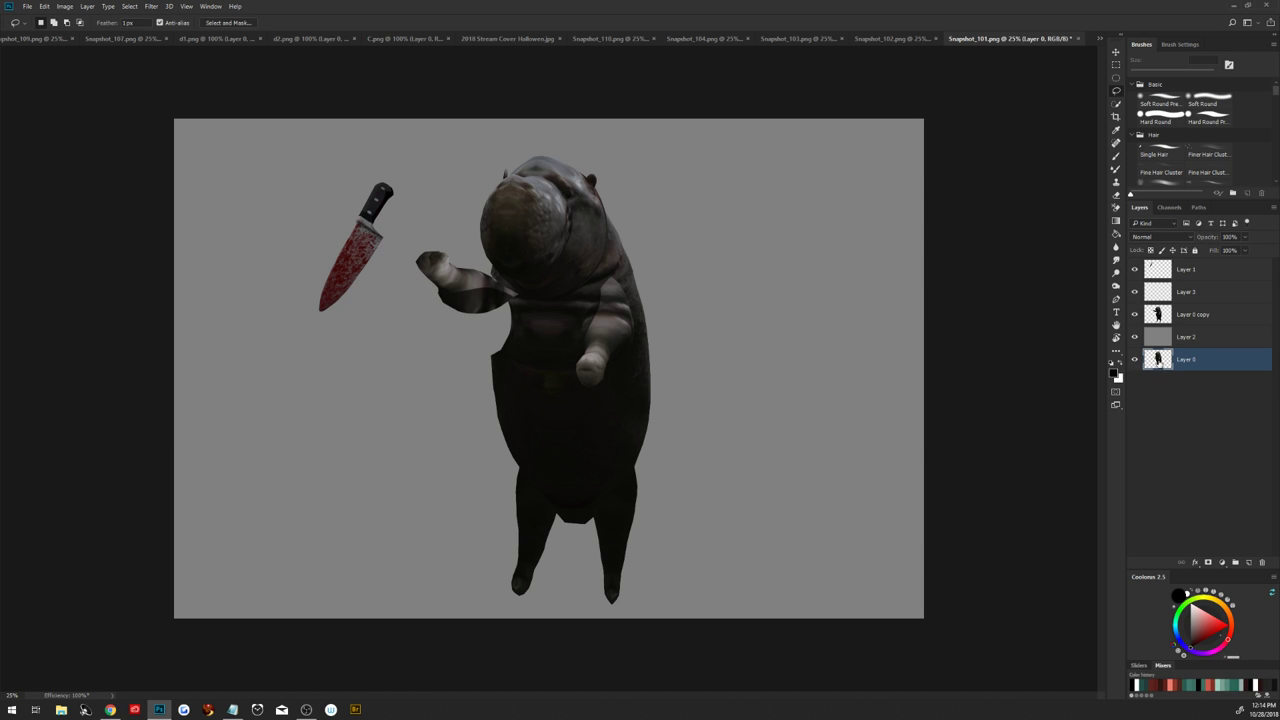
ctrl+click(1158, 362)
Start a Pen path along the torso's missing edge, from the base of the gap up to the chin
key(p)
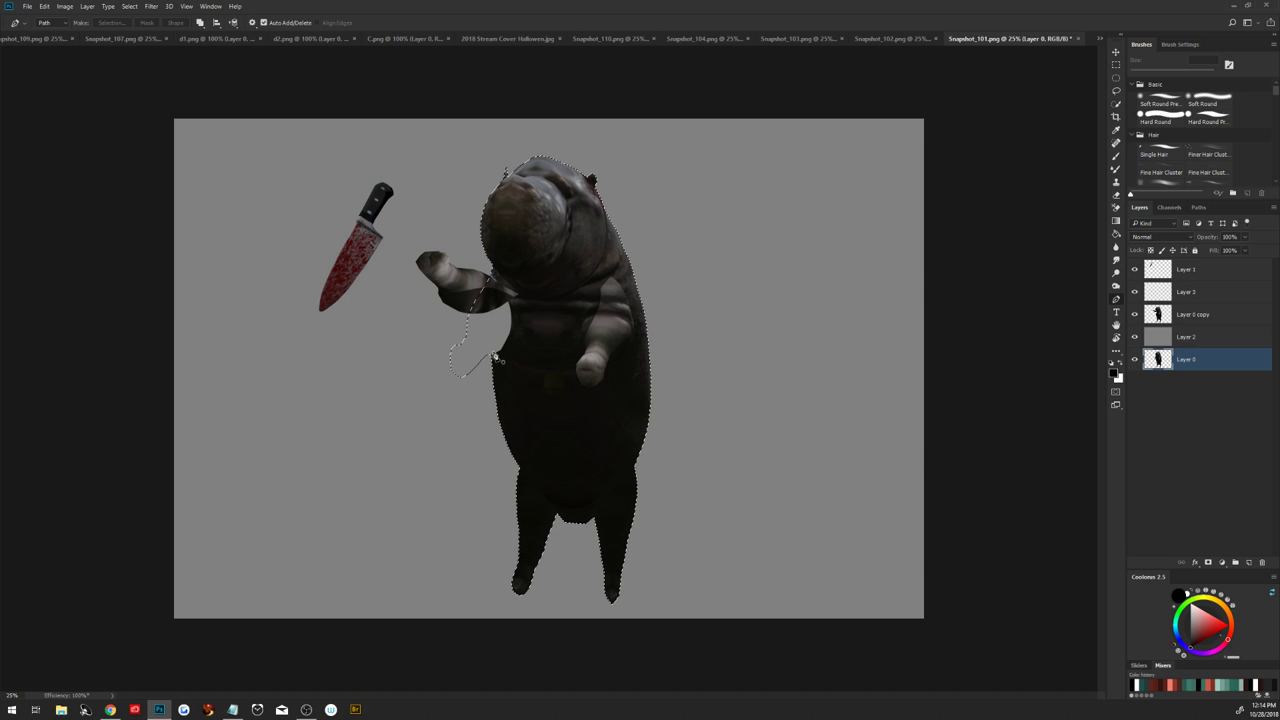
click(492, 357)
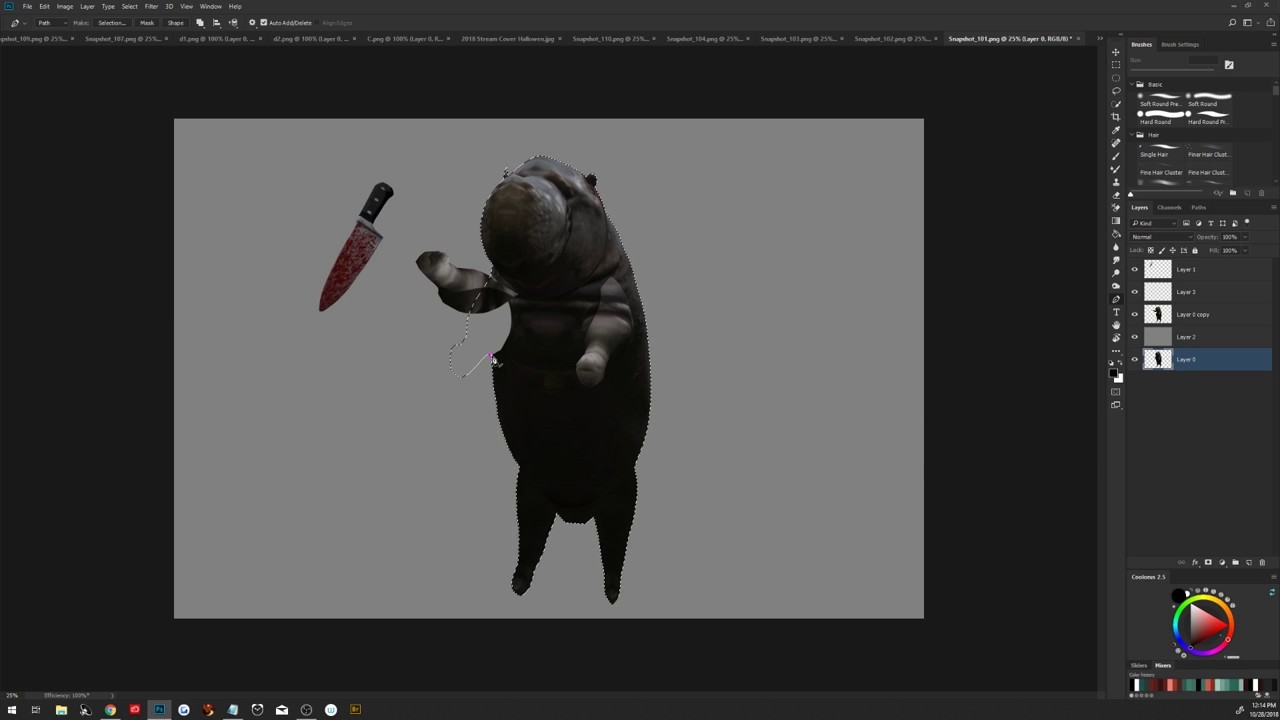
click(494, 249)
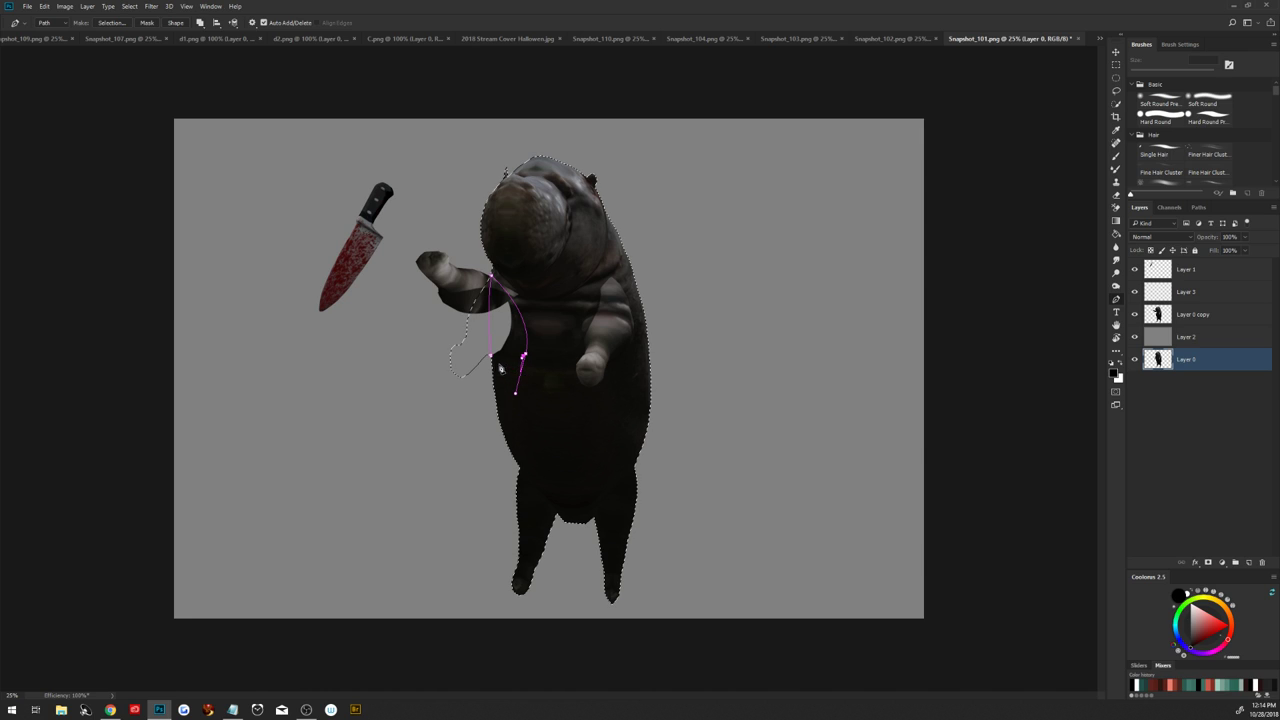
right_click(518, 344)
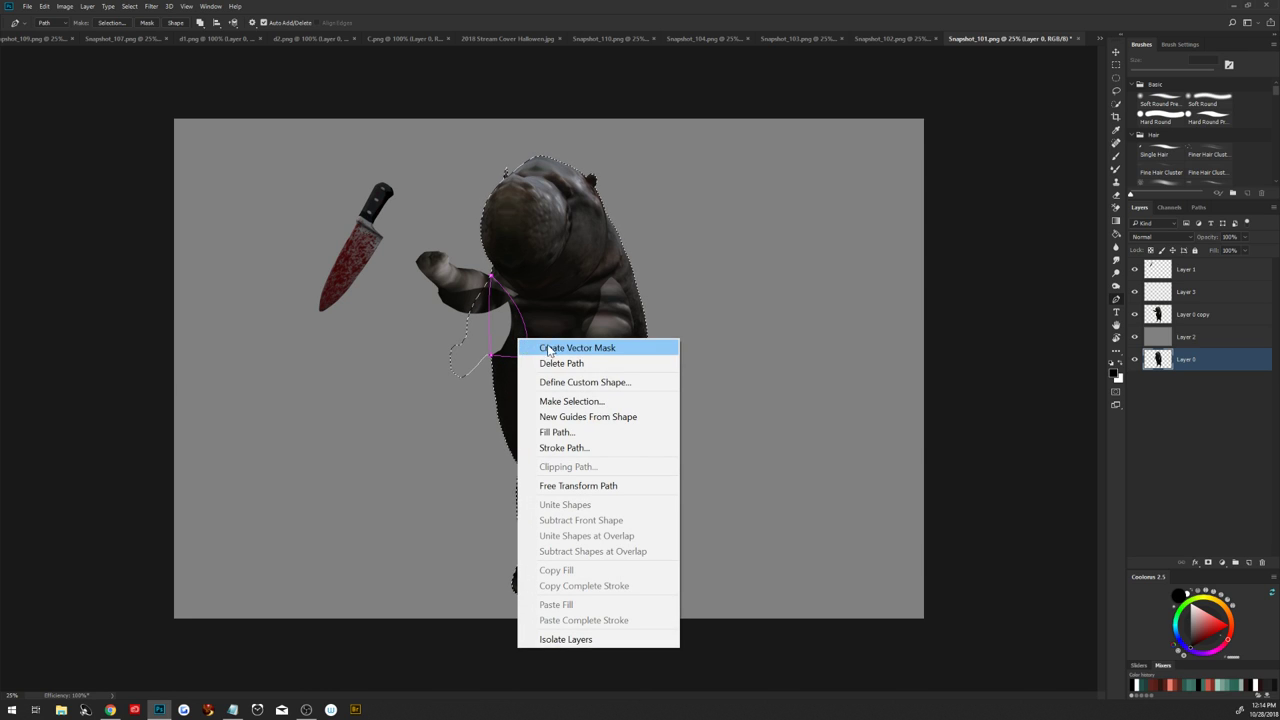
click(600, 402)
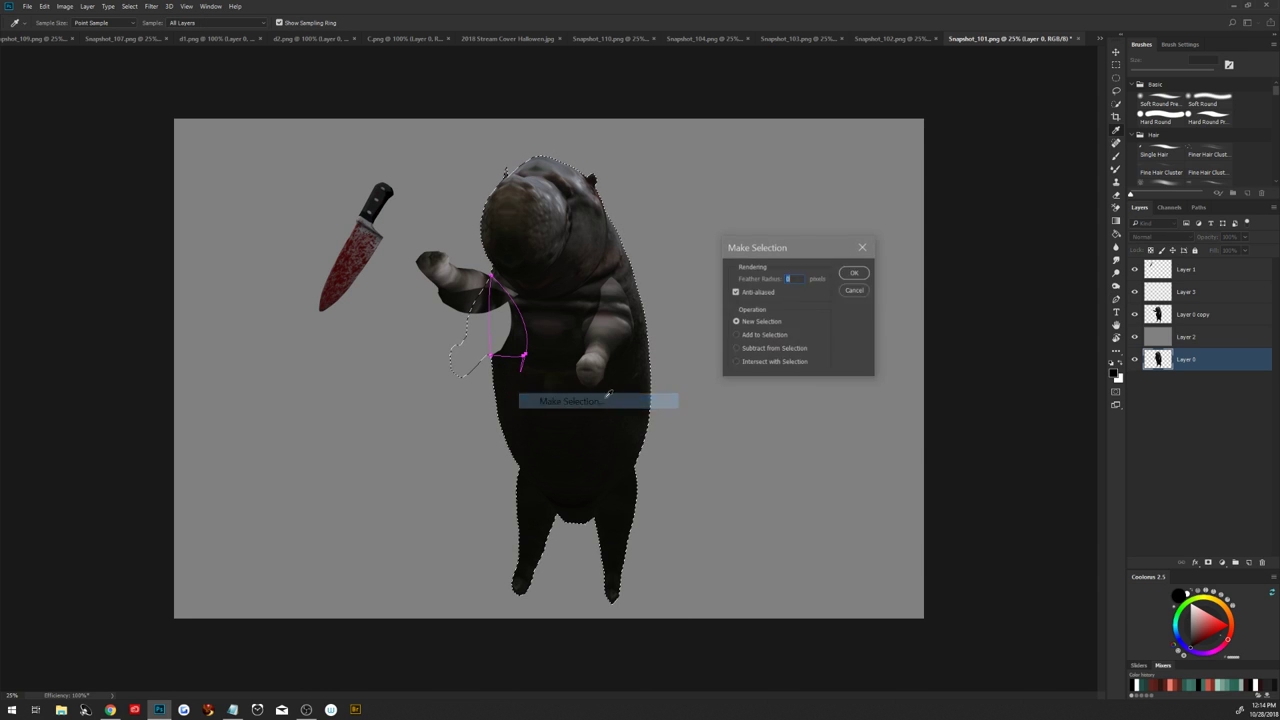
click(850, 274)
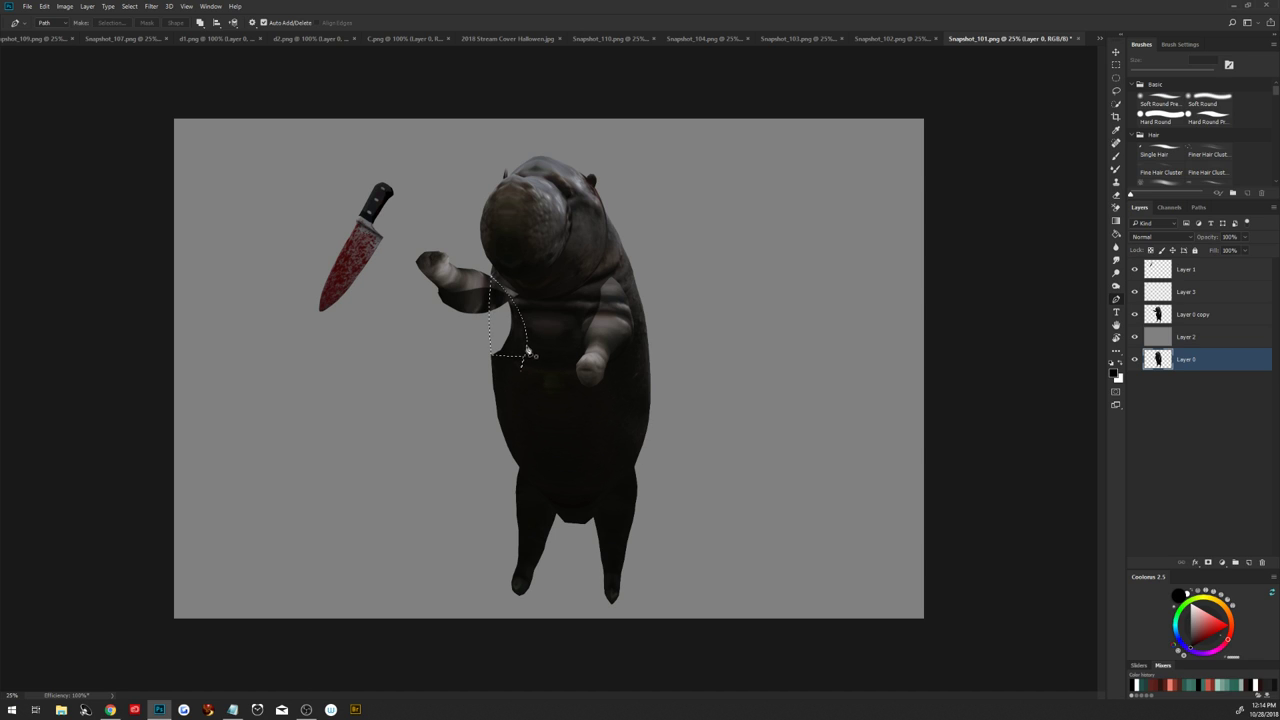
key(ctrl+z)
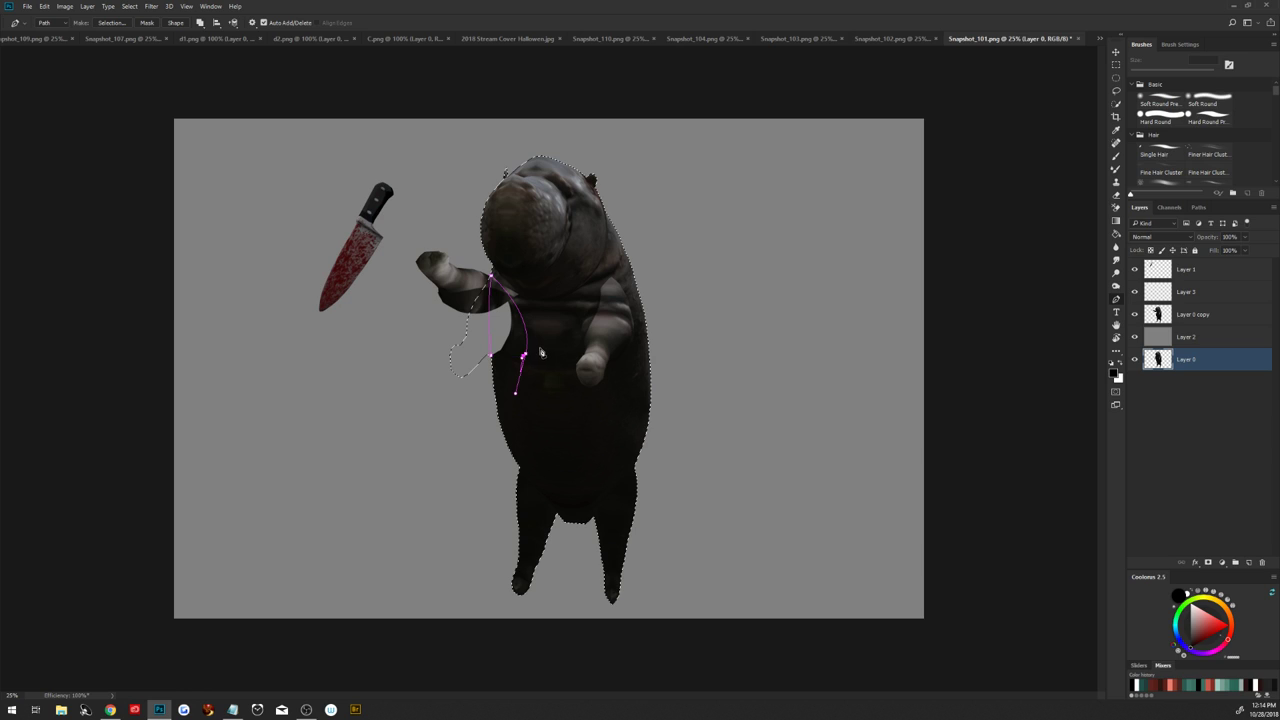
key(ctrl+z)
Extend the path across the chest and belly, close it around the torso gap and turn it into a new selection
drag(558, 307, 565, 330)
drag(571, 374, 548, 423)
click(523, 407)
click(505, 374)
click(491, 355)
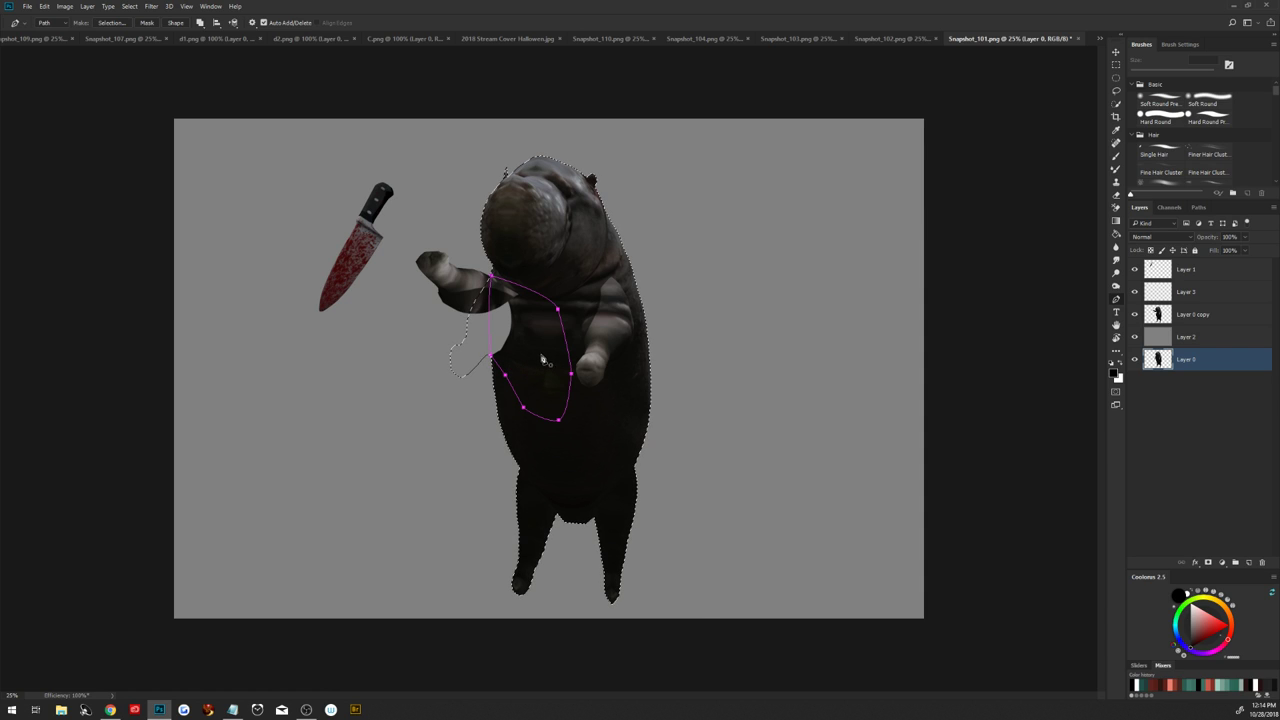
right_click(542, 361)
click(594, 421)
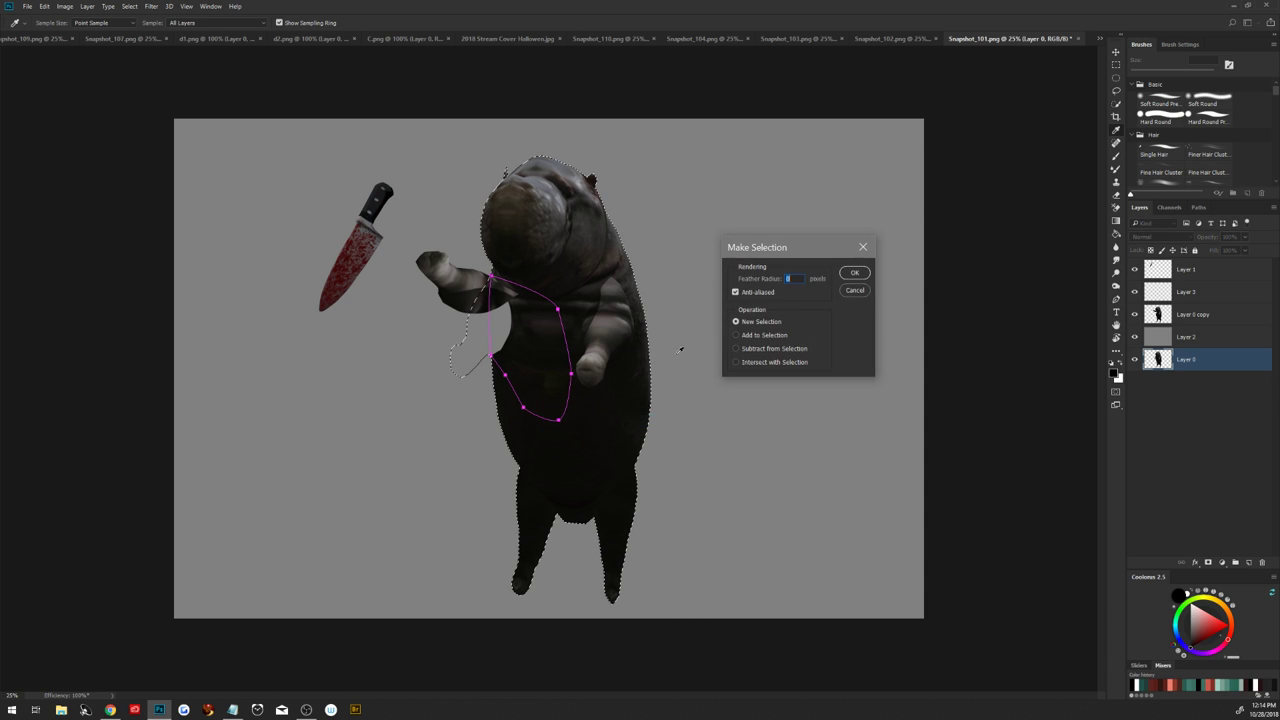
click(850, 279)
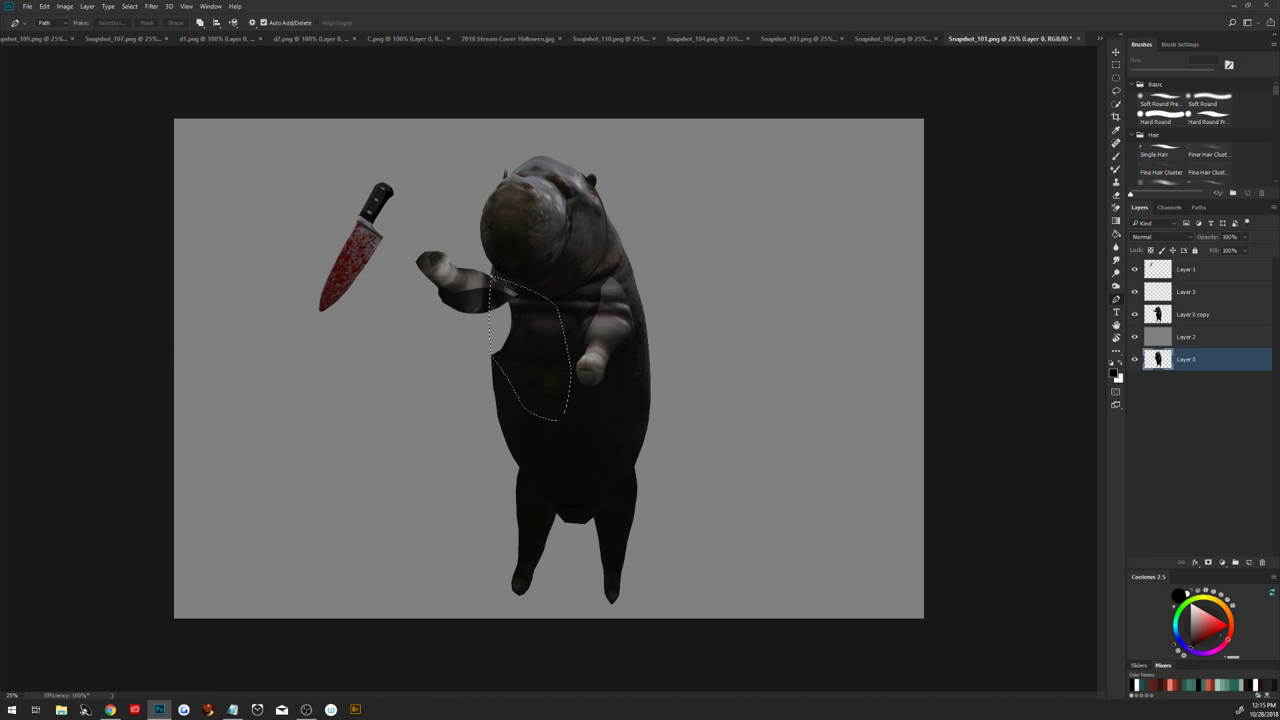
On Layer 0 copy, clone nearby belly texture into the selected torso gap with a soft round brush and deselect
key(alt+Tab)
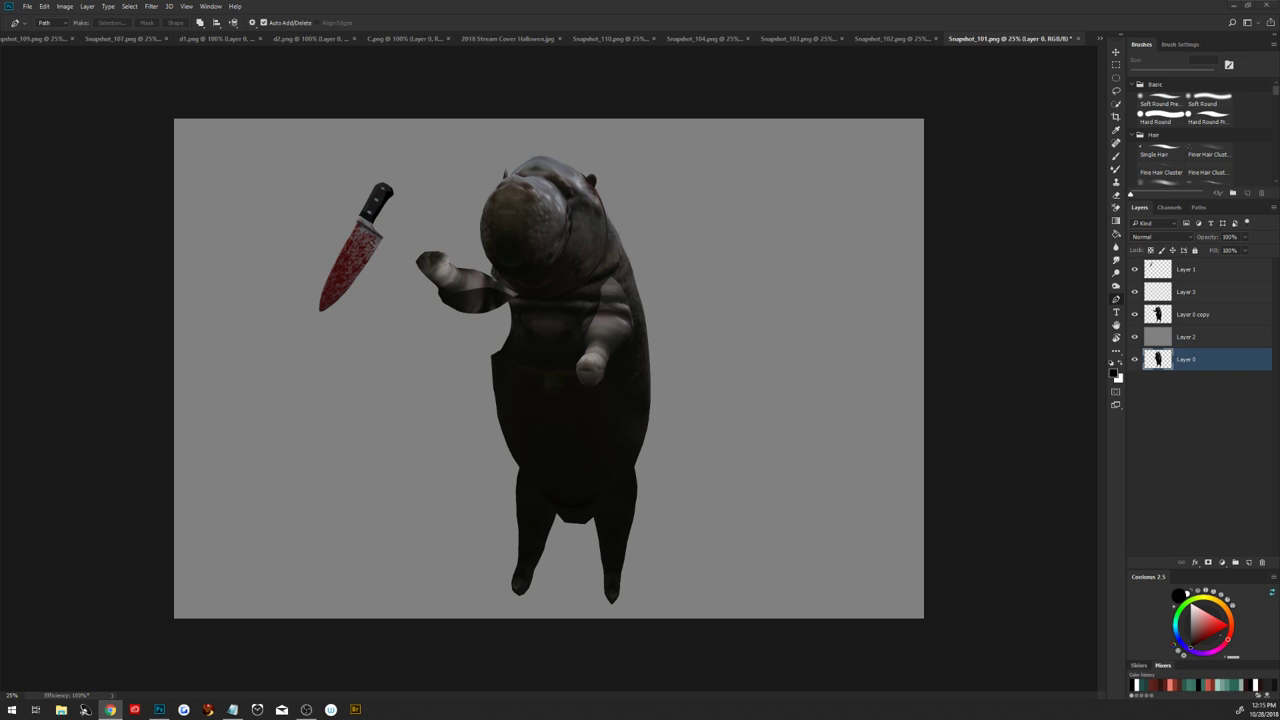
click(1192, 318)
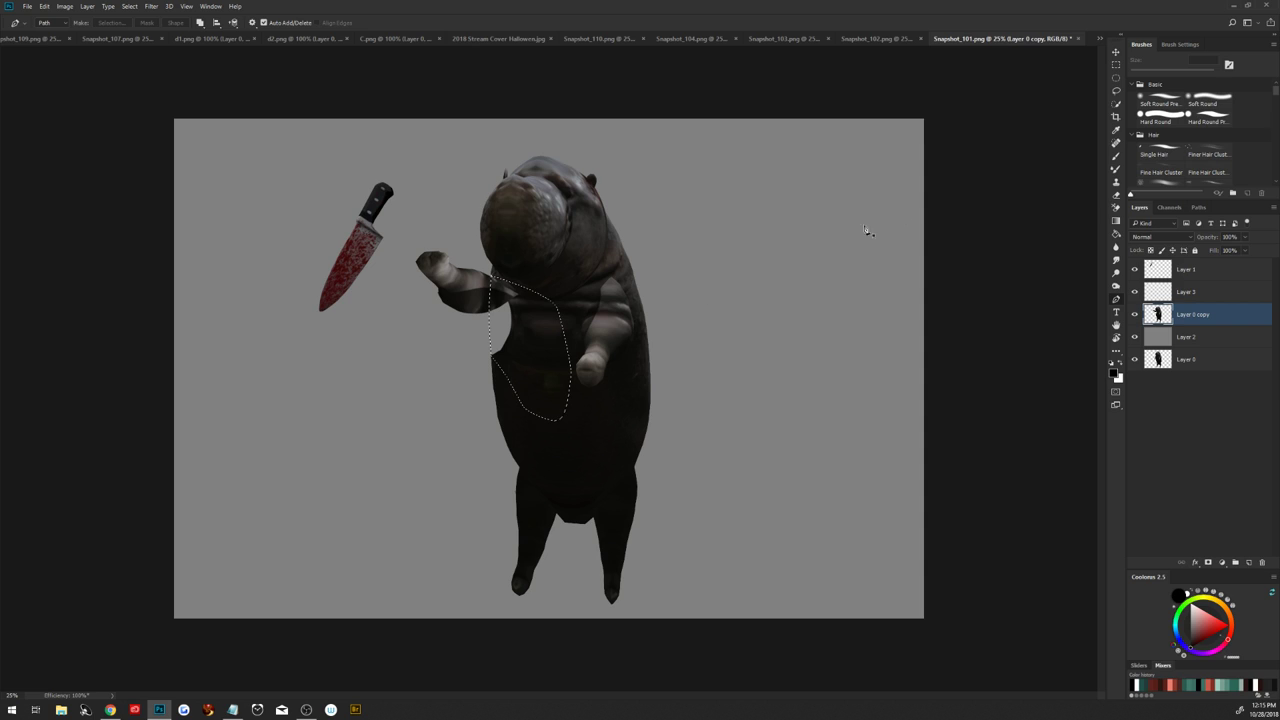
click(1116, 181)
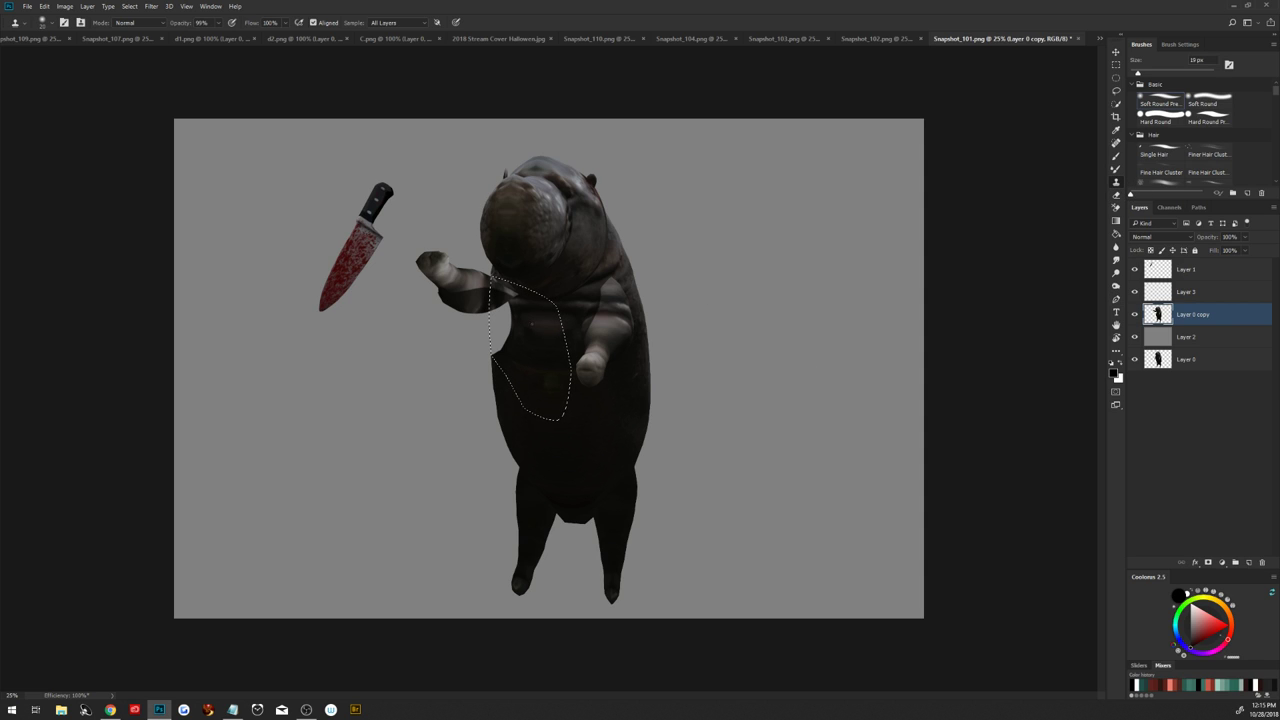
click(1160, 99)
alt+right_click(543, 329)
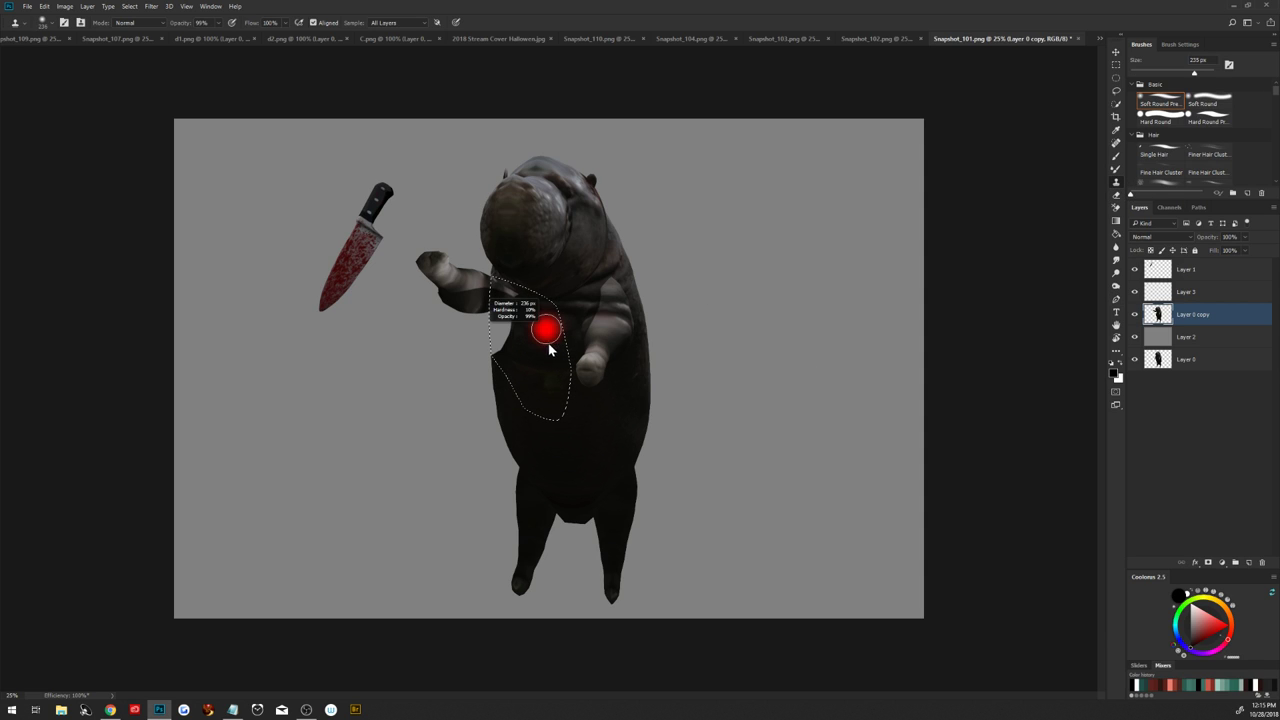
alt+click(536, 326)
mouse_move(512, 325)
mouse_down()
mouse_move(520, 315)
mouse_move(498, 322)
mouse_move(510, 310)
mouse_move(490, 300)
mouse_move(525, 330)
mouse_move(512, 345)
mouse_move(502, 334)
mouse_move(525, 355)
mouse_move(500, 340)
mouse_move(537, 351)
mouse_move(506, 351)
mouse_move(527, 315)
mouse_move(540, 330)
mouse_move(557, 388)
mouse_up()
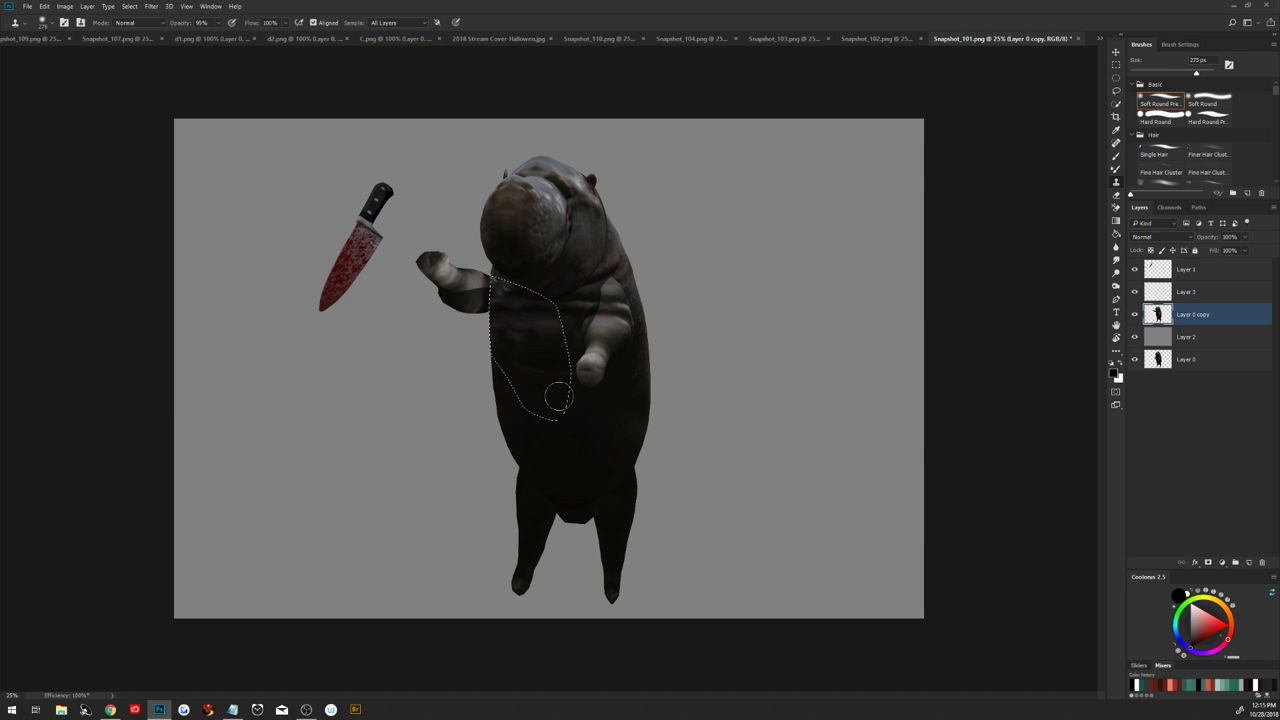
key(ctrl+d)
click(581, 495)
Rotate the knife on Layer 1 slightly clockwise and place its handle over the raised paw
click(1185, 272)
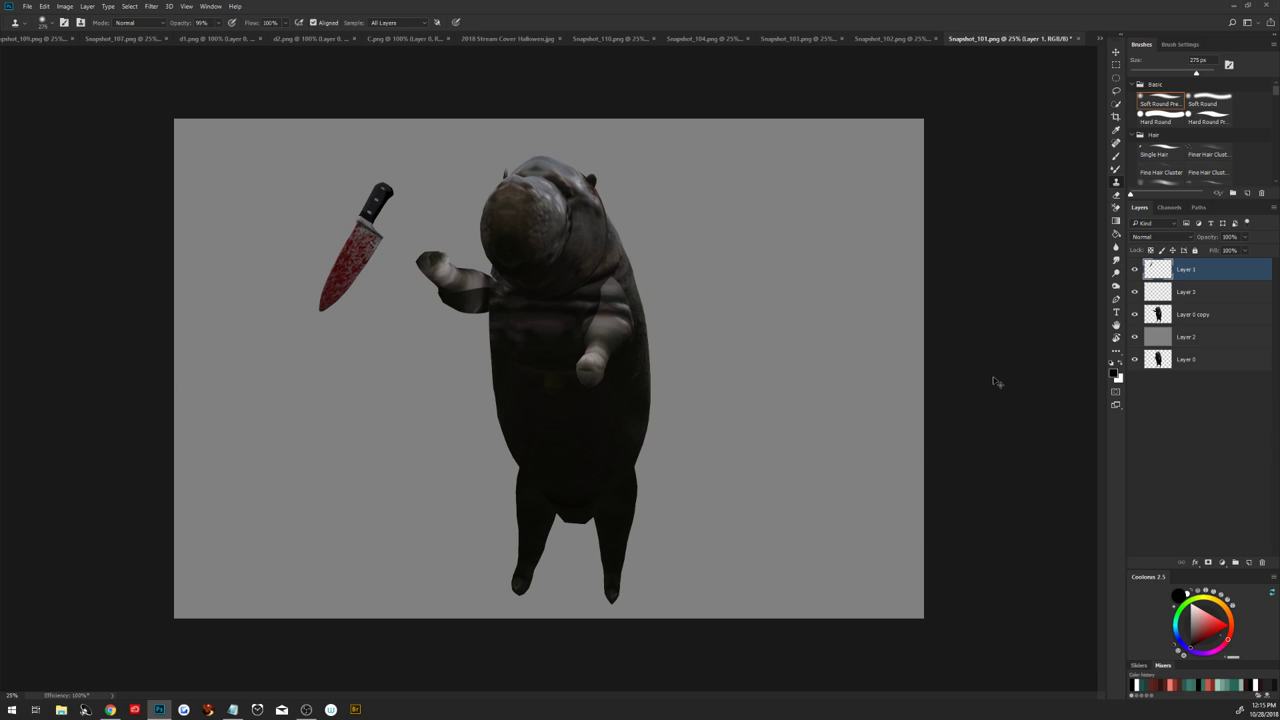
key(ctrl+t)
mouse_move(407, 214)
mouse_down()
mouse_move(467, 271)
mouse_move(480, 252)
mouse_up()
click(472, 22)
key(s)
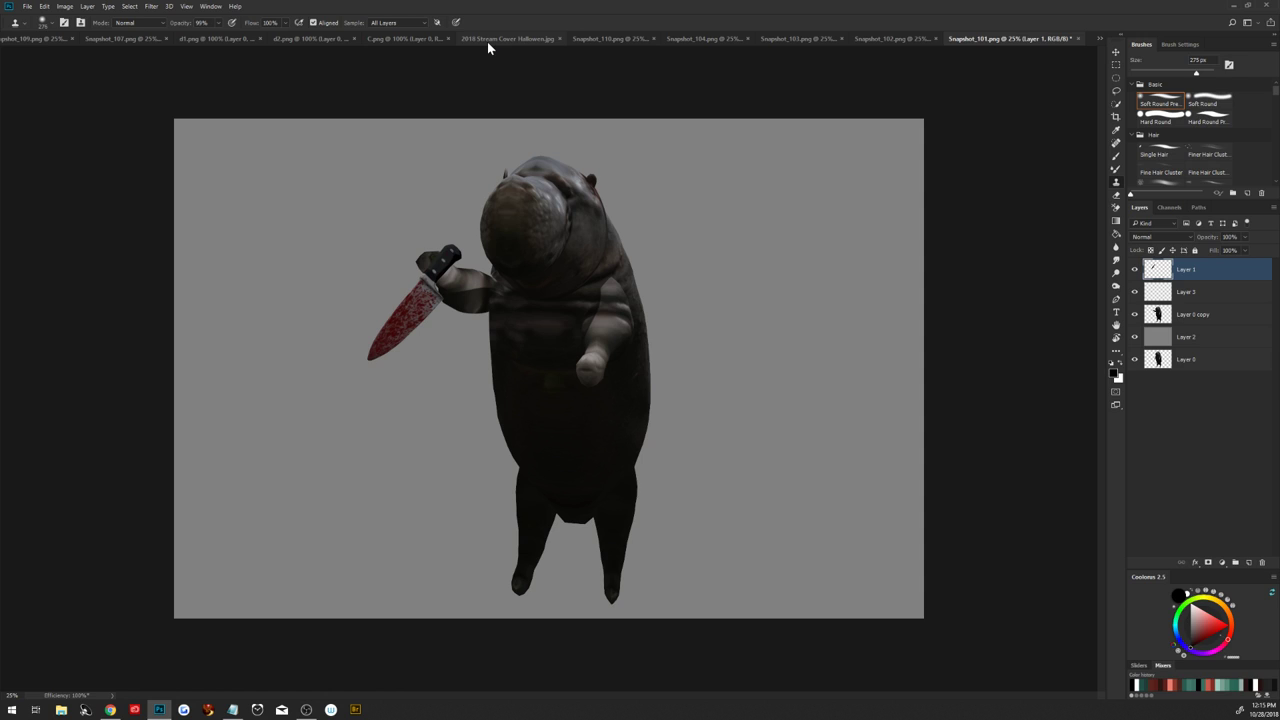
On Layer 0 copy, lasso the leg on the knife side, rotate it about 20.8° counterclockwise and shift it inward
click(1177, 317)
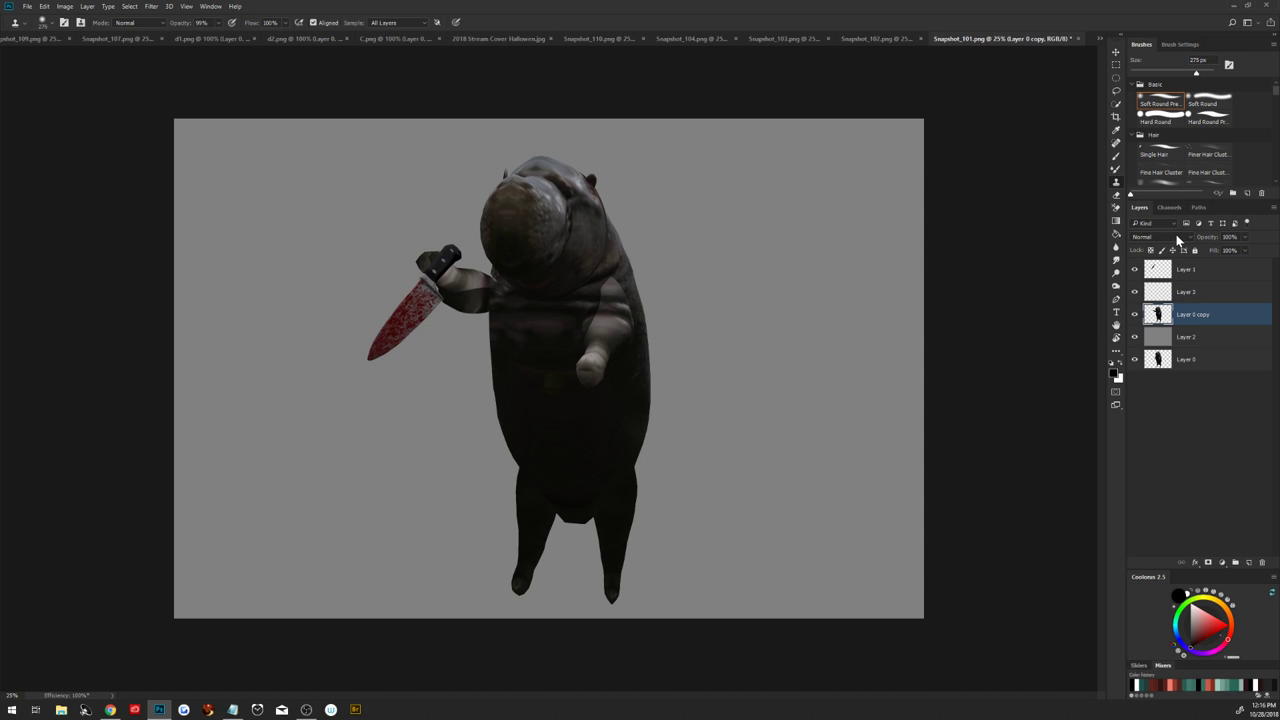
click(1116, 92)
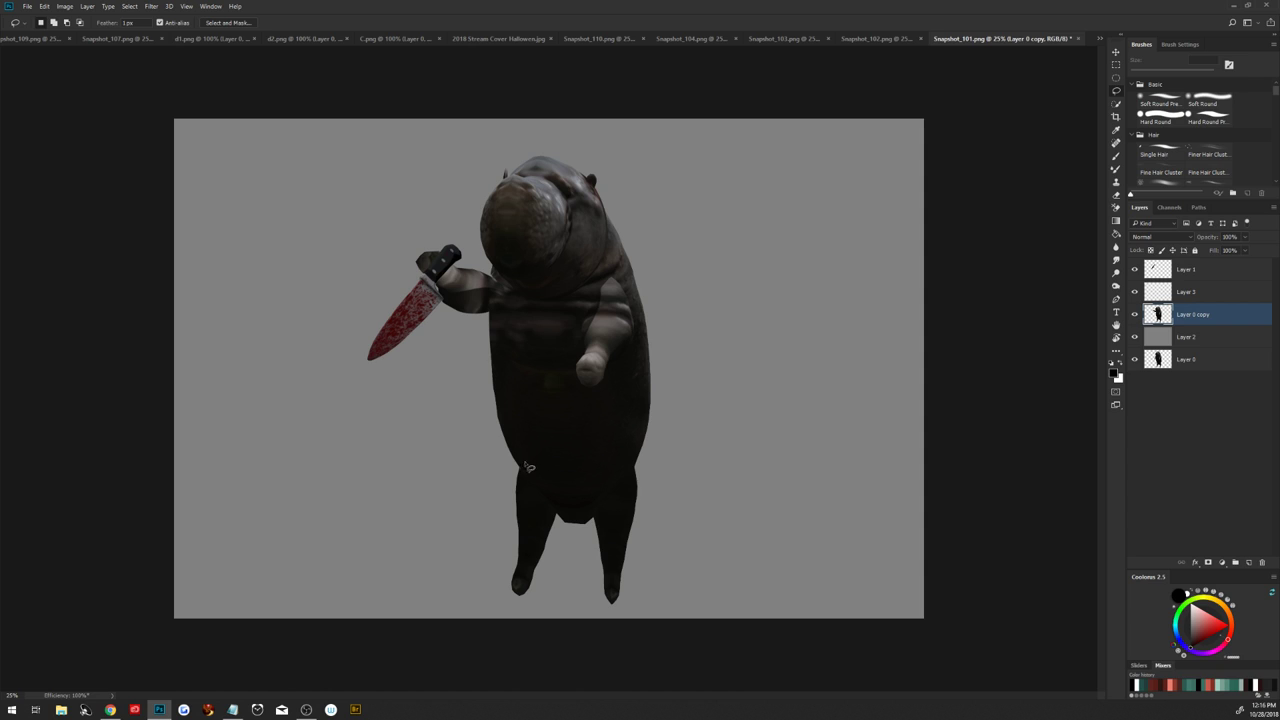
mouse_move(518, 459)
mouse_down()
mouse_move(558, 524)
mouse_move(541, 602)
mouse_move(482, 589)
mouse_move(516, 452)
mouse_up()
key(ctrl+t)
mouse_move(588, 548)
mouse_down()
mouse_move(578, 576)
mouse_move(567, 568)
mouse_move(582, 588)
mouse_up()
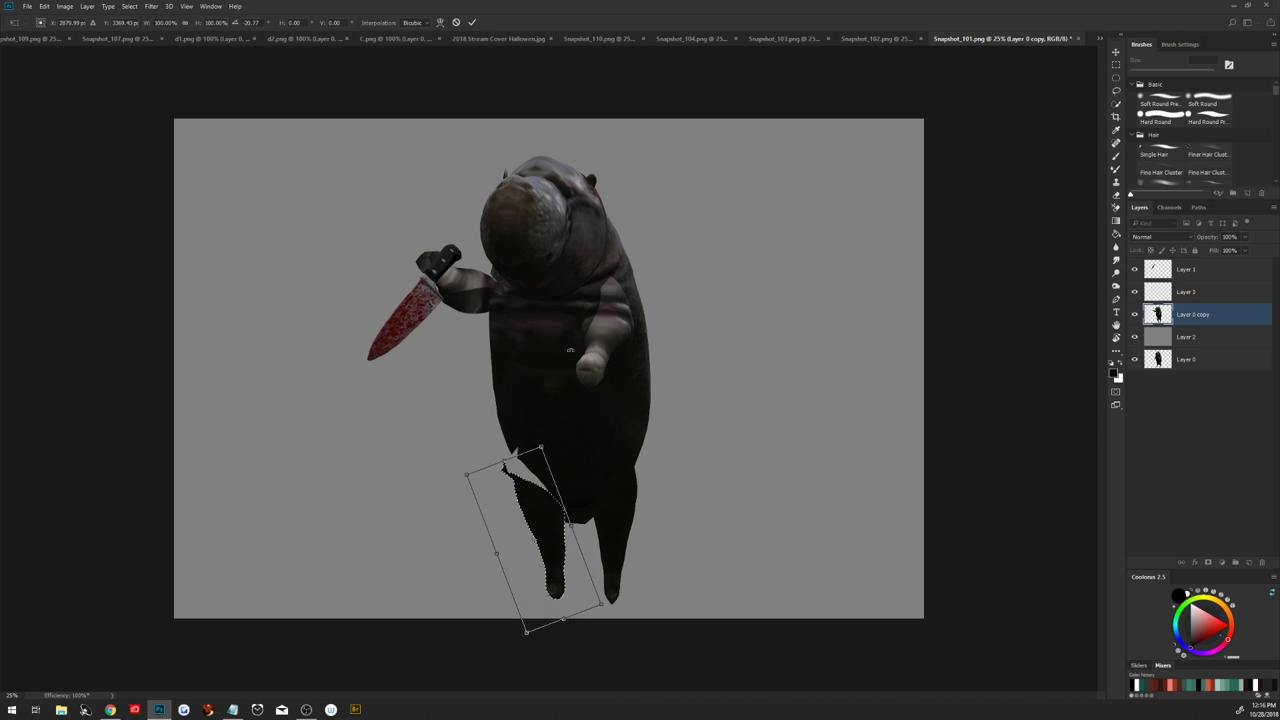
click(472, 22)
Lasso the hippo's other leg, rotate it clockwise toward the body's centre and deselect
mouse_move(648, 492)
mouse_down()
mouse_move(600, 492)
mouse_move(598, 607)
mouse_move(625, 602)
mouse_move(646, 495)
mouse_up()
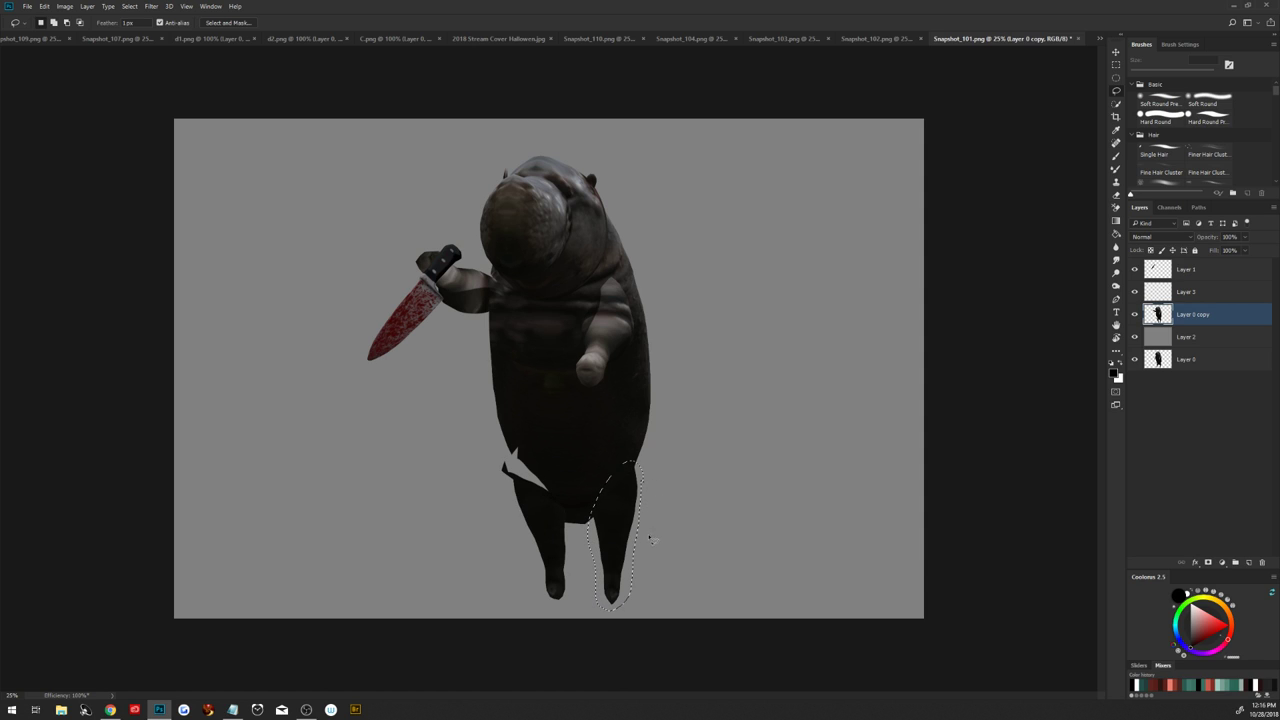
key(ctrl+t)
drag(645, 572, 577, 528)
click(472, 22)
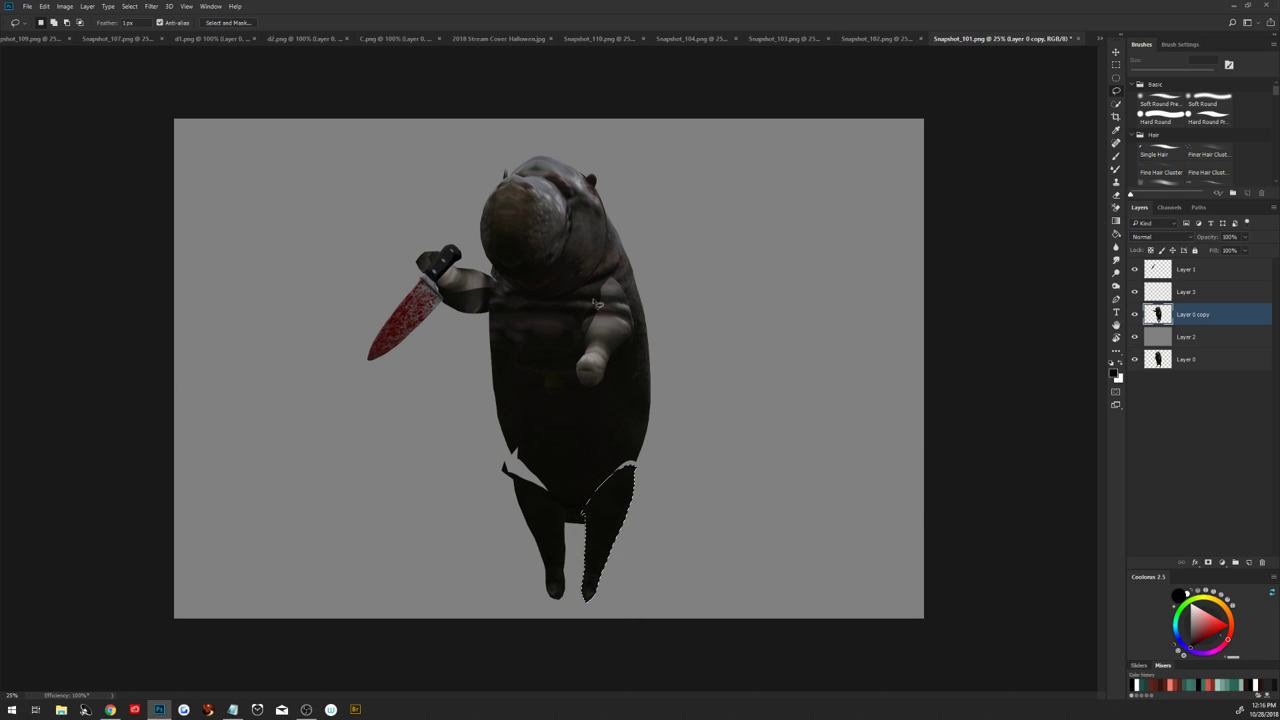
key(ctrl+d)
Erase the sharp tip sticking out at the hip on the knife side
key(b)
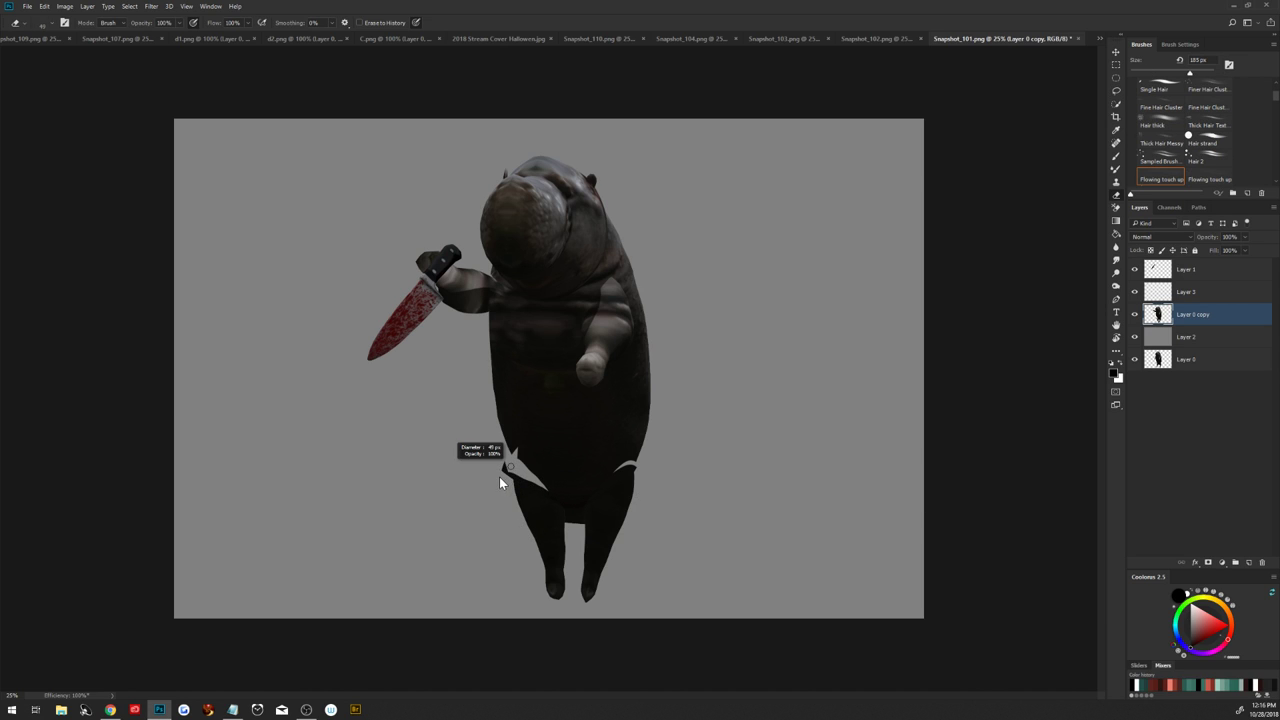
mouse_move(503, 467)
mouse_down()
mouse_move(520, 467)
mouse_move(503, 467)
mouse_up()
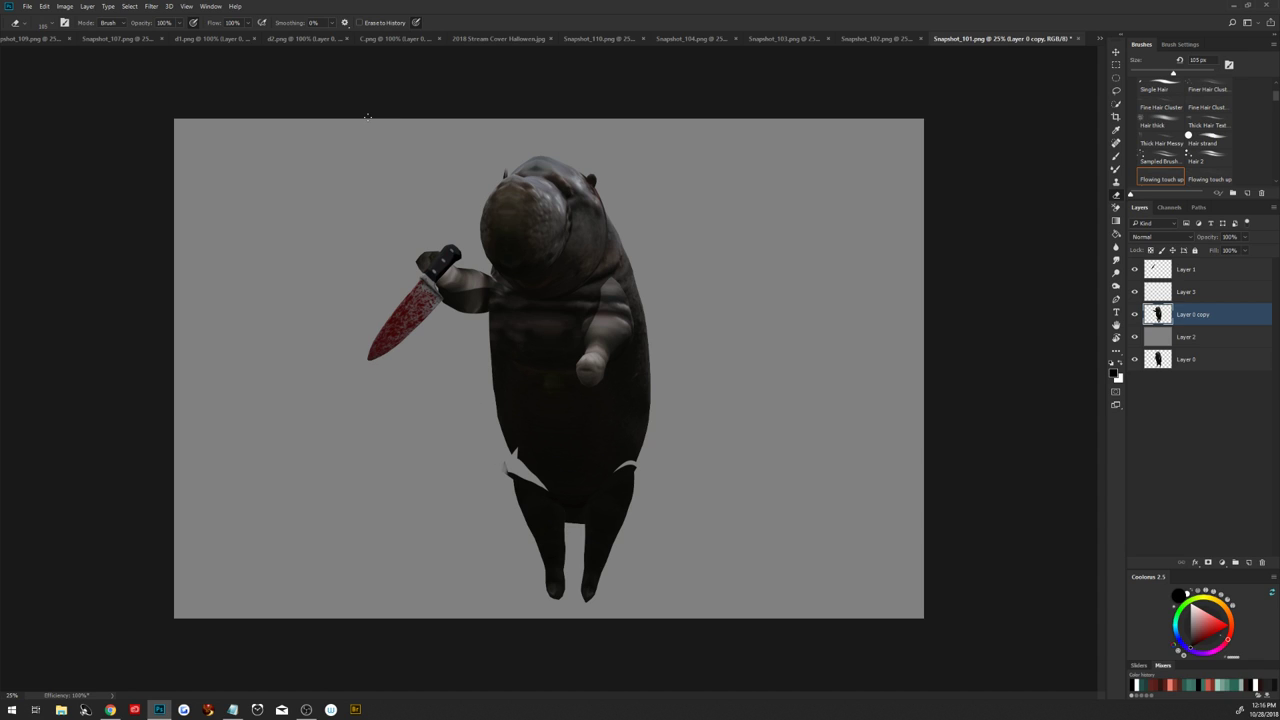
drag(518, 483, 504, 470)
click(1146, 90)
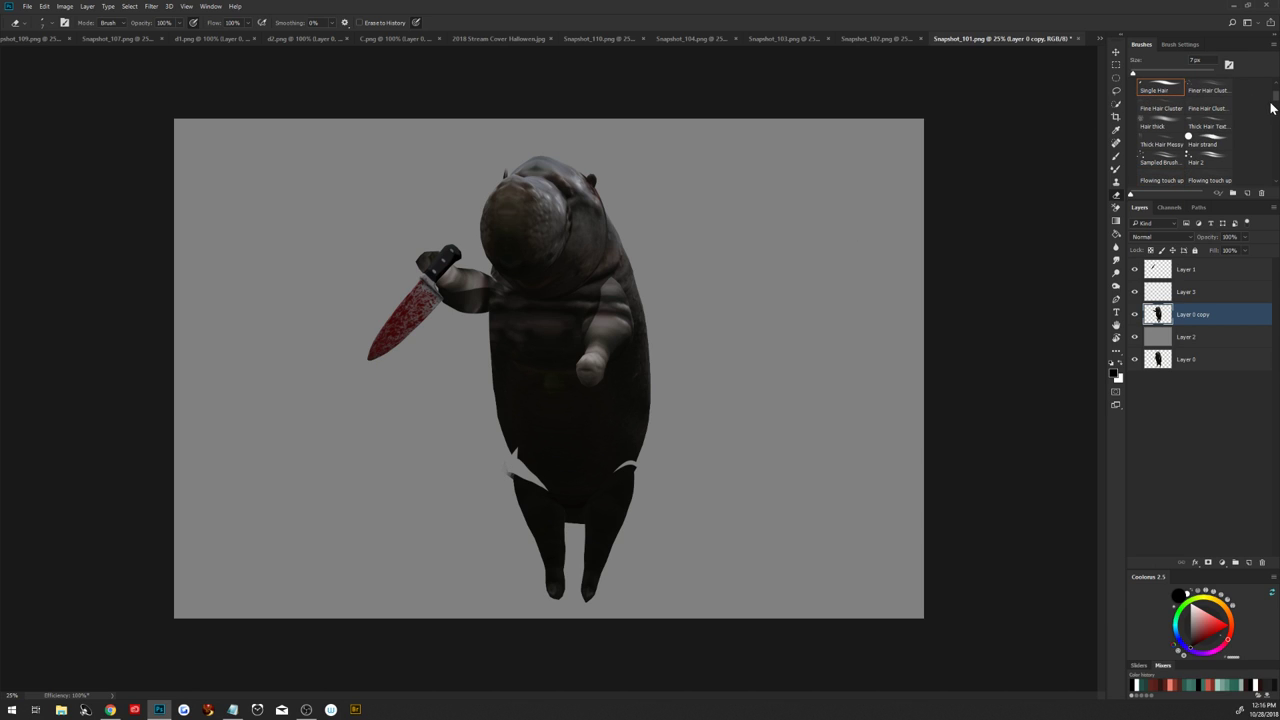
scroll(1275, 100, up, 3)
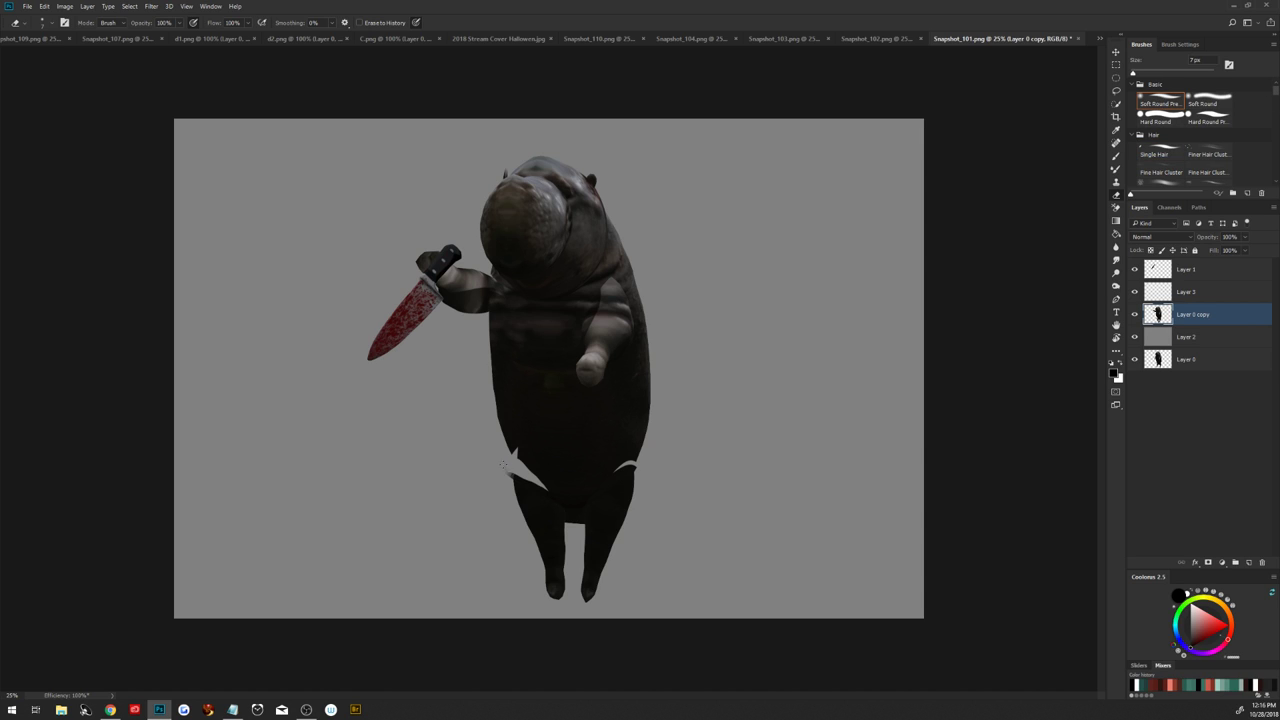
drag(503, 464, 506, 467)
Trace a closed Pen path around the lower belly and both hip gaps, and convert it to a selection
key(p)
click(516, 494)
click(511, 445)
click(521, 433)
click(595, 418)
click(633, 399)
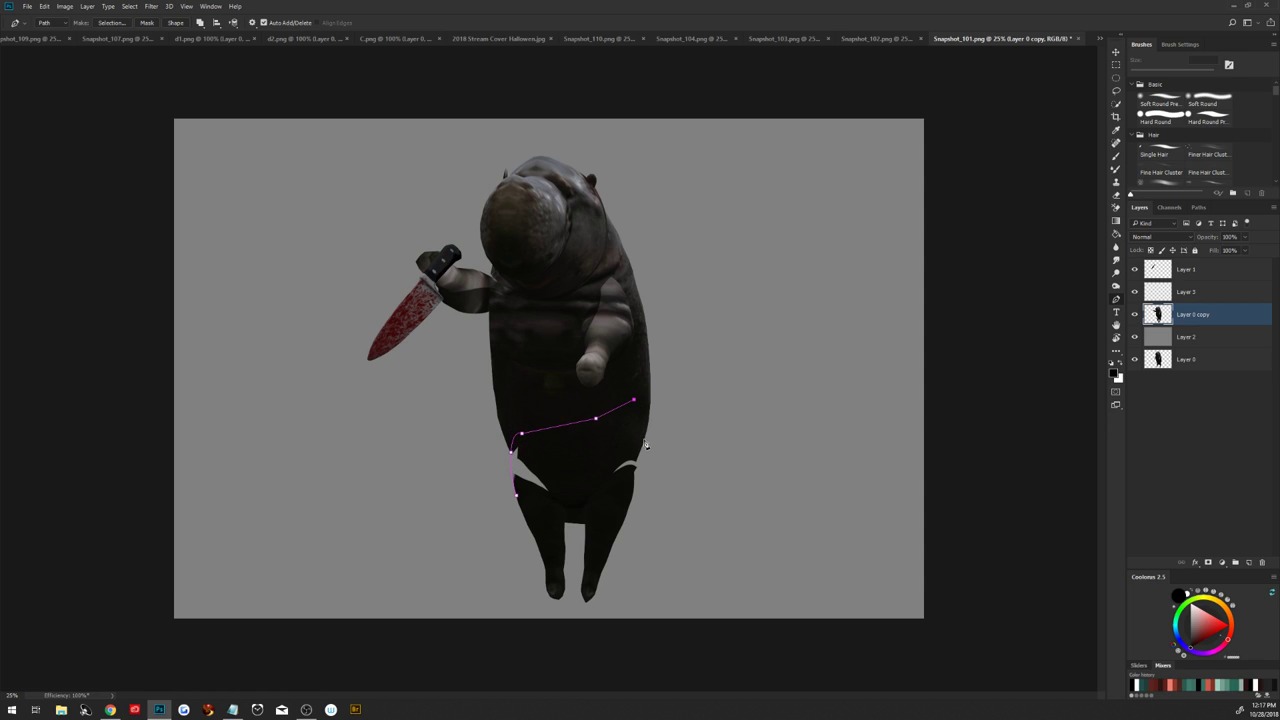
click(645, 435)
click(635, 465)
click(633, 493)
click(611, 520)
click(576, 514)
click(542, 507)
click(515, 495)
right_click(600, 478)
click(677, 220)
click(857, 276)
Clone dark belly texture over both hip gaps inside the selection, deselect and erase the leftover bump on the hip edge
click(1116, 181)
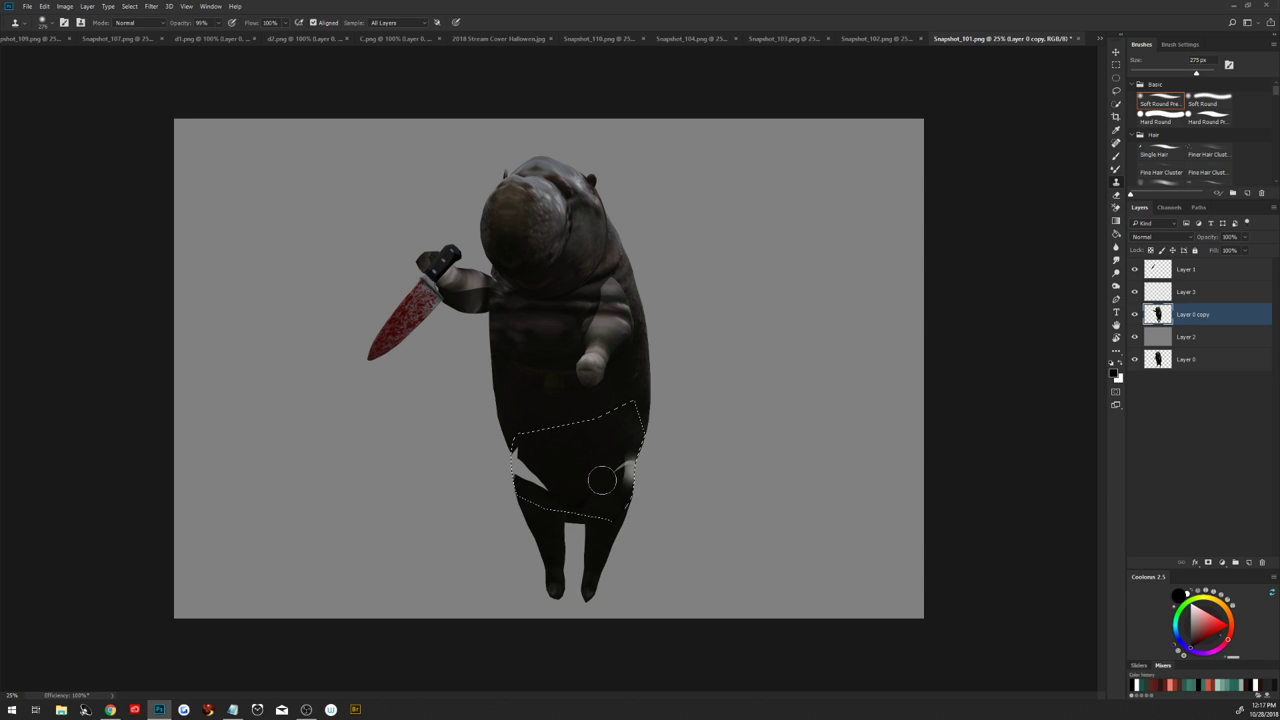
mouse_move(547, 452)
mouse_down()
mouse_move(532, 494)
mouse_move(540, 460)
mouse_move(523, 456)
mouse_move(535, 485)
mouse_move(525, 478)
mouse_move(545, 472)
mouse_move(524, 480)
mouse_up()
alt+click(611, 425)
mouse_move(608, 466)
mouse_down()
mouse_move(625, 460)
mouse_move(621, 448)
mouse_up()
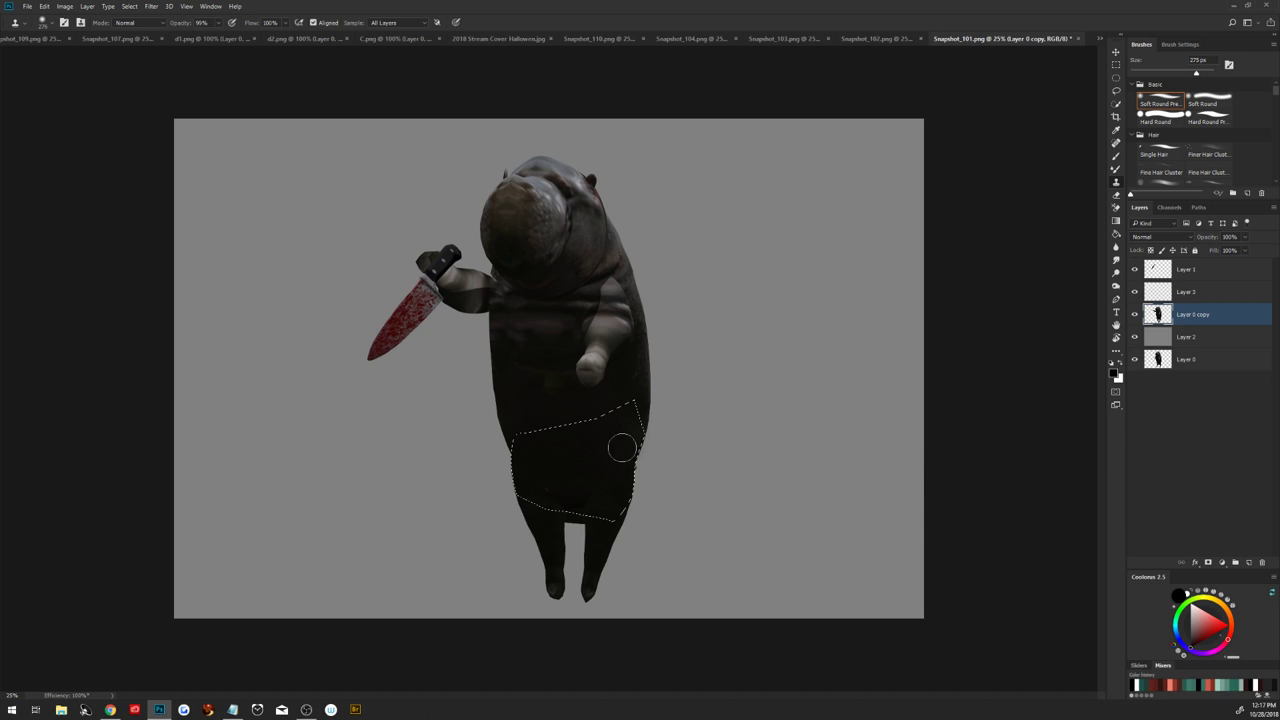
key(ctrl+d)
key(e)
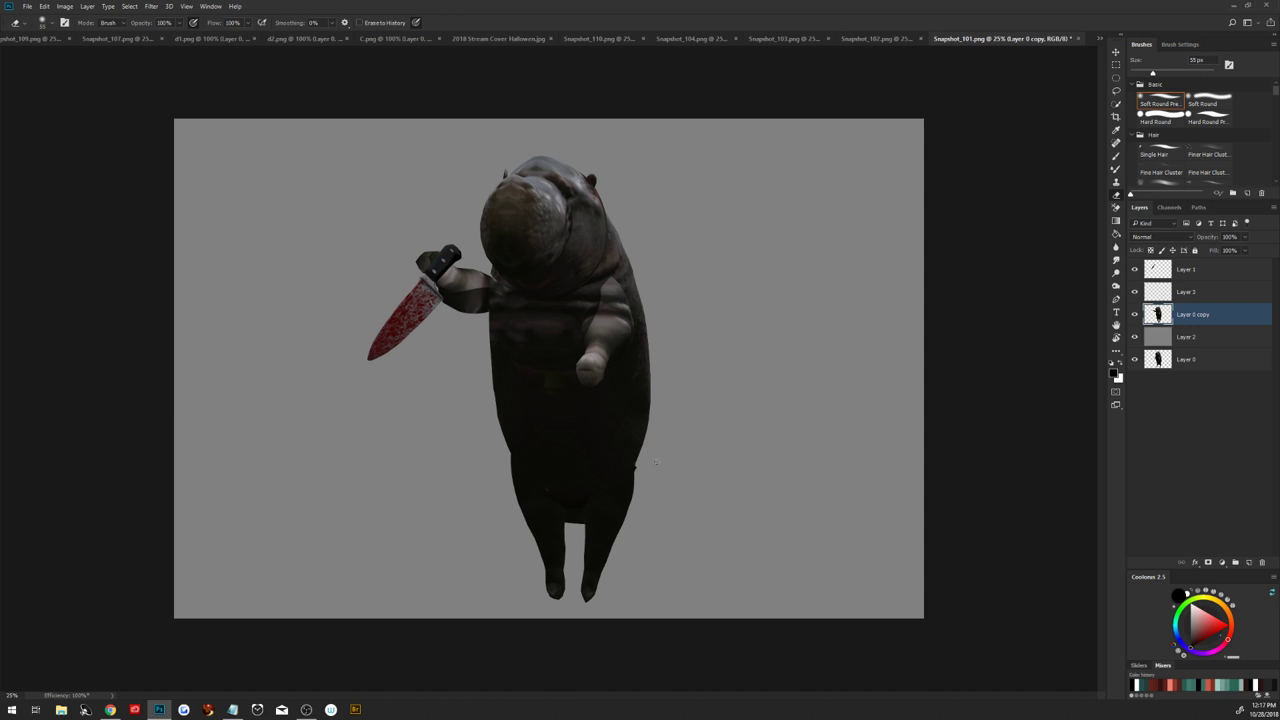
Merge Layer 1, Layer 3 and Layer 0 copy into a single layer
click(1185, 271)
shift+click(1190, 314)
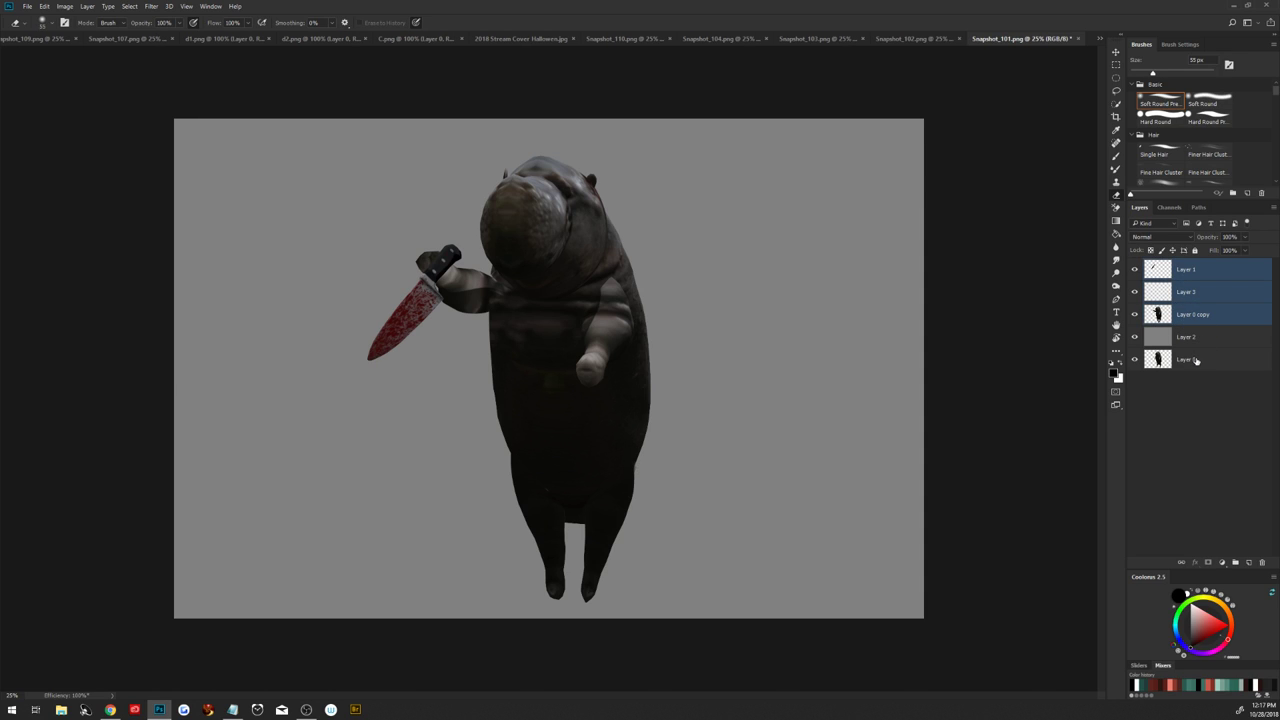
key(ctrl+e)
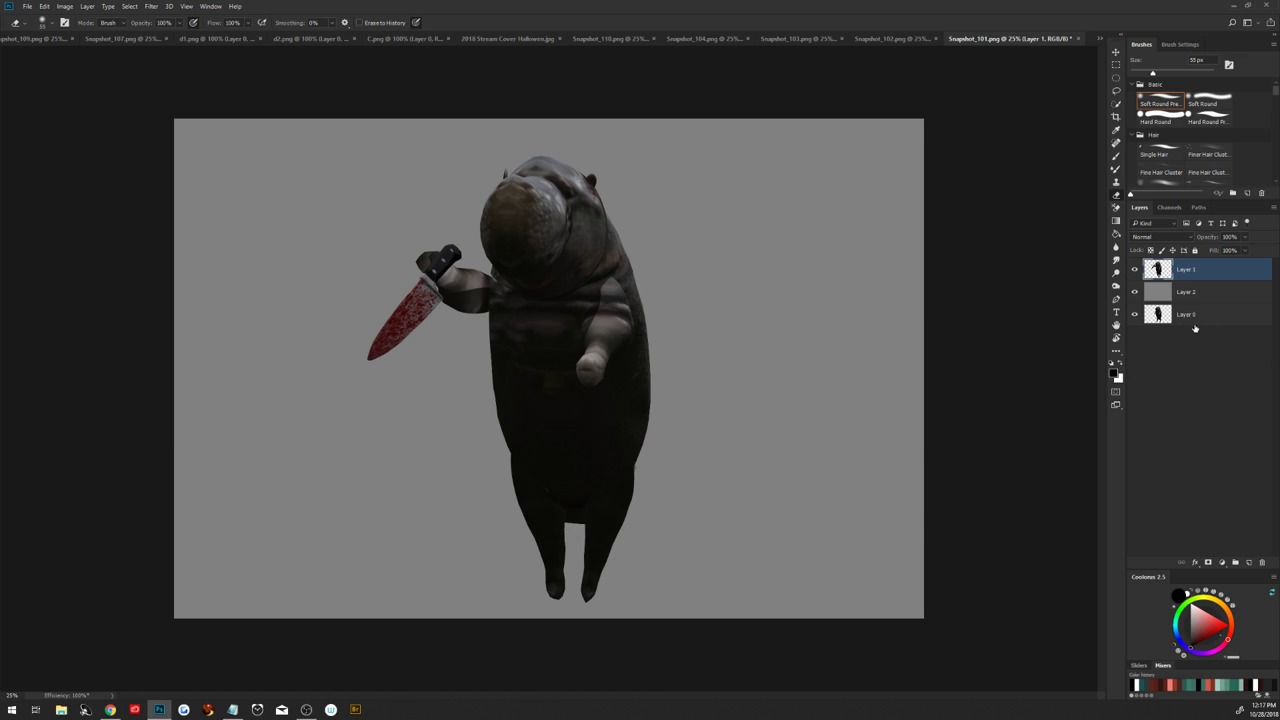
Add an empty layer above Layer 1, choose the Hair 2 preset for the eraser and make Layer 1 active again
click(1249, 561)
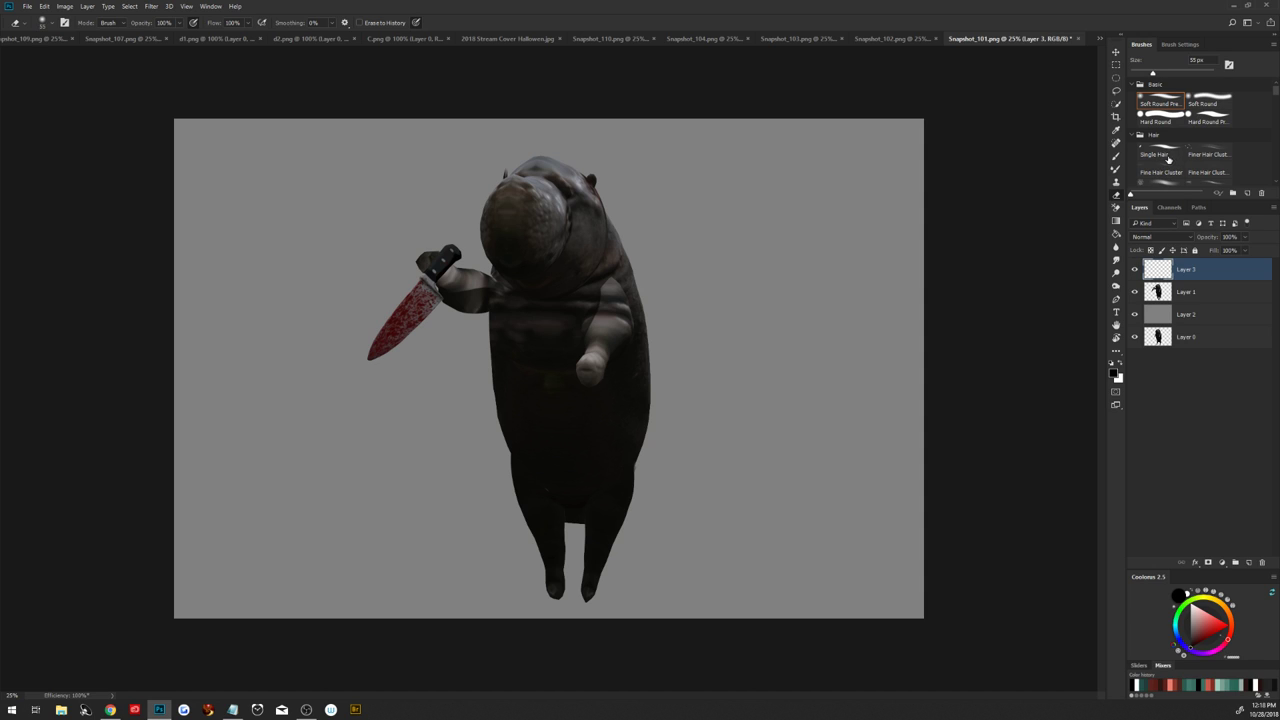
drag(1275, 91, 1275, 112)
click(1196, 130)
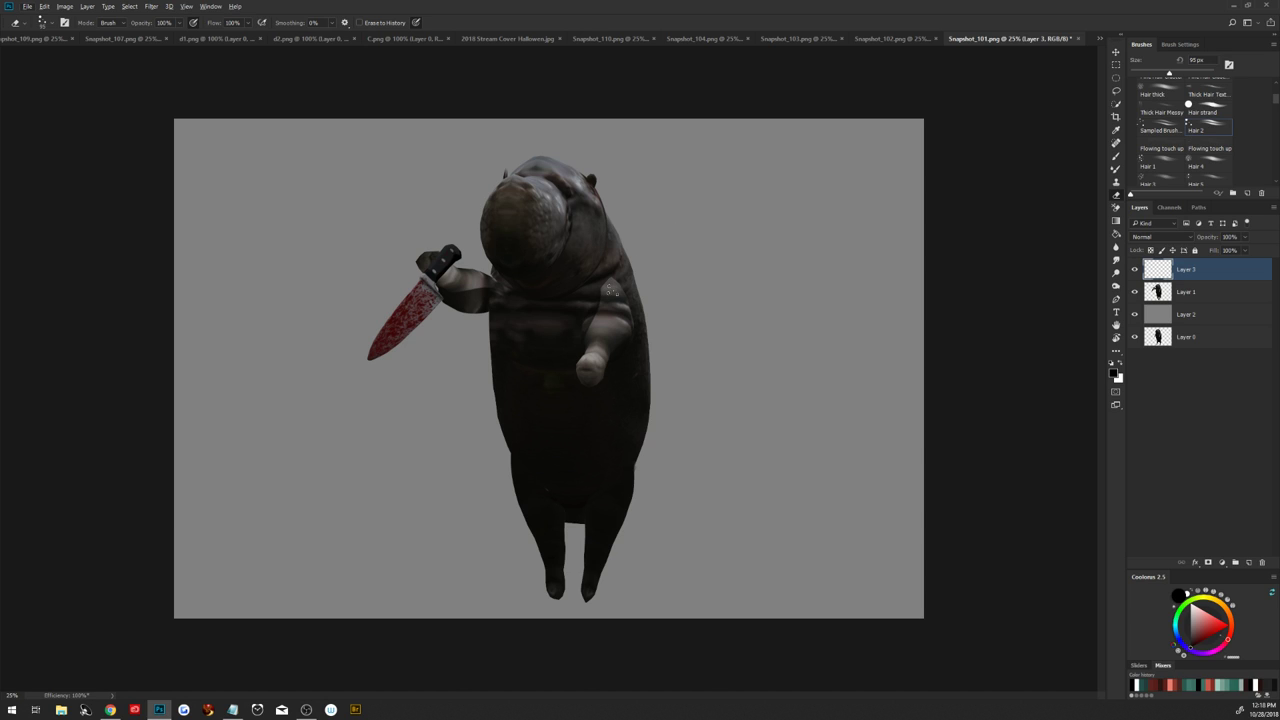
click(1153, 294)
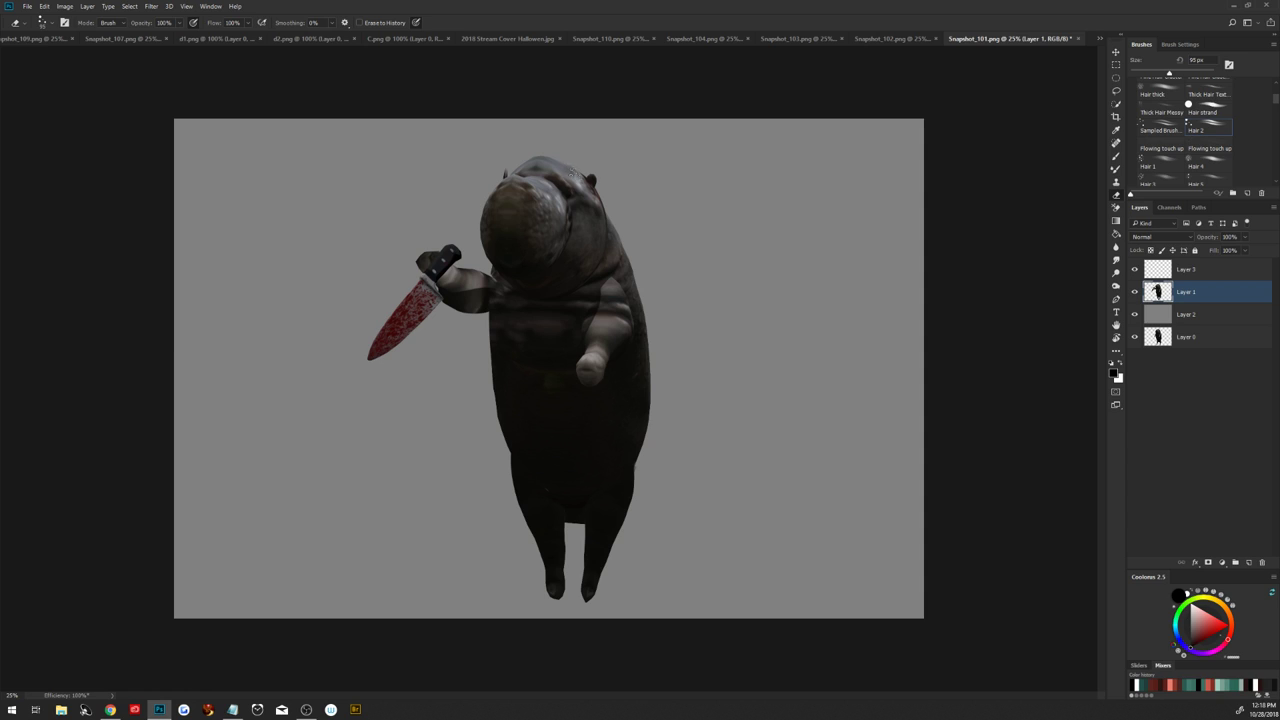
Paint hair strands down the back of the hippo's head with the Hair 2 brush at 95 px, in a dark tone sampled from its face
drag(590, 212, 588, 178)
click(1116, 130)
click(578, 226)
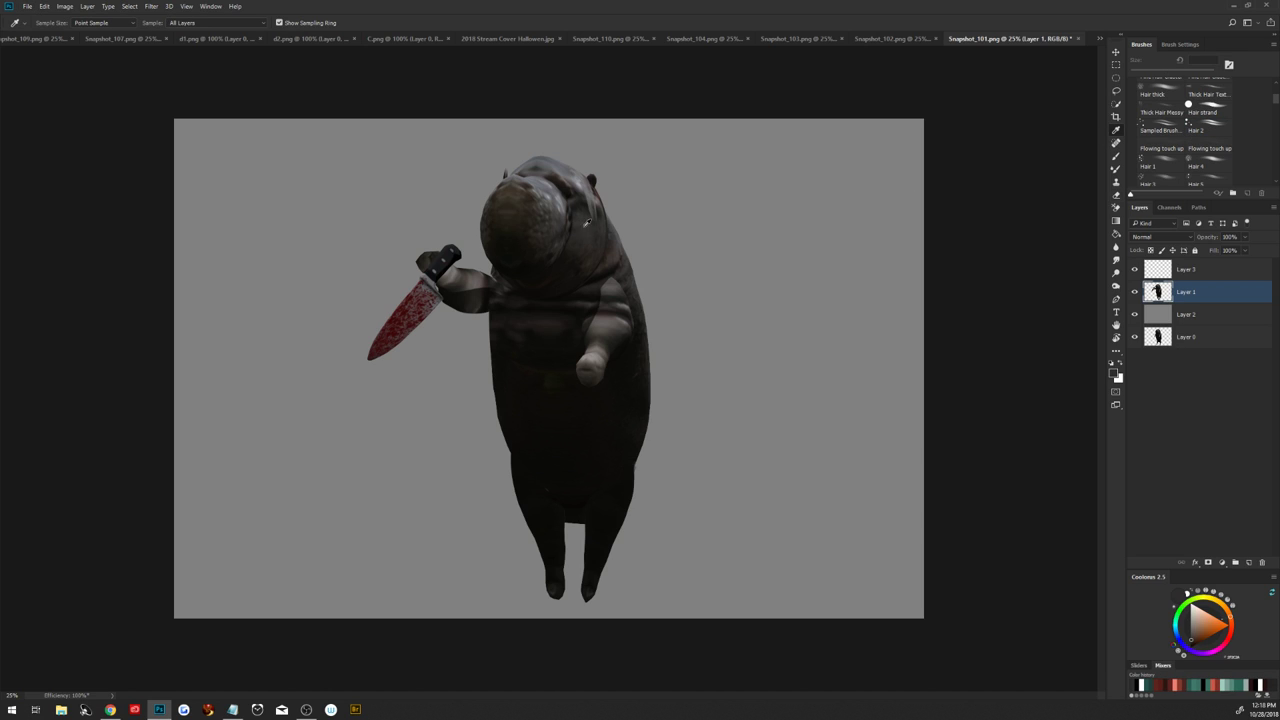
key(b)
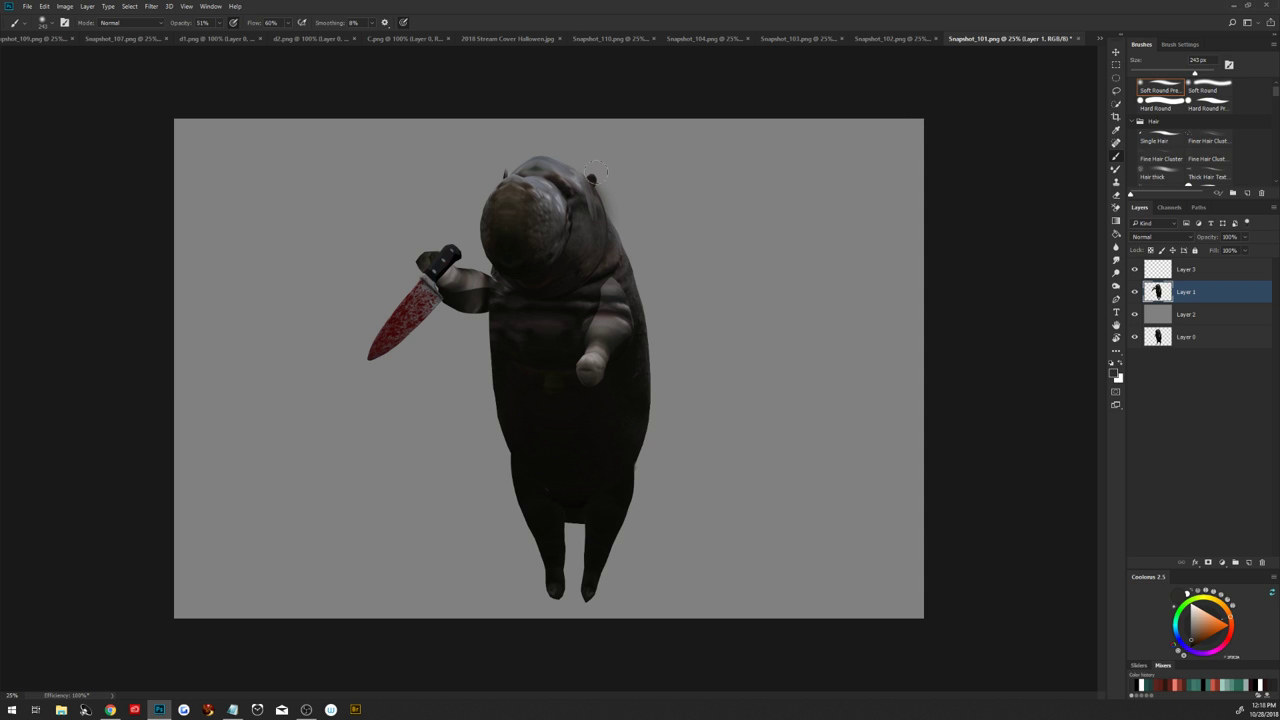
scroll(1274, 106, down, 3)
click(1206, 120)
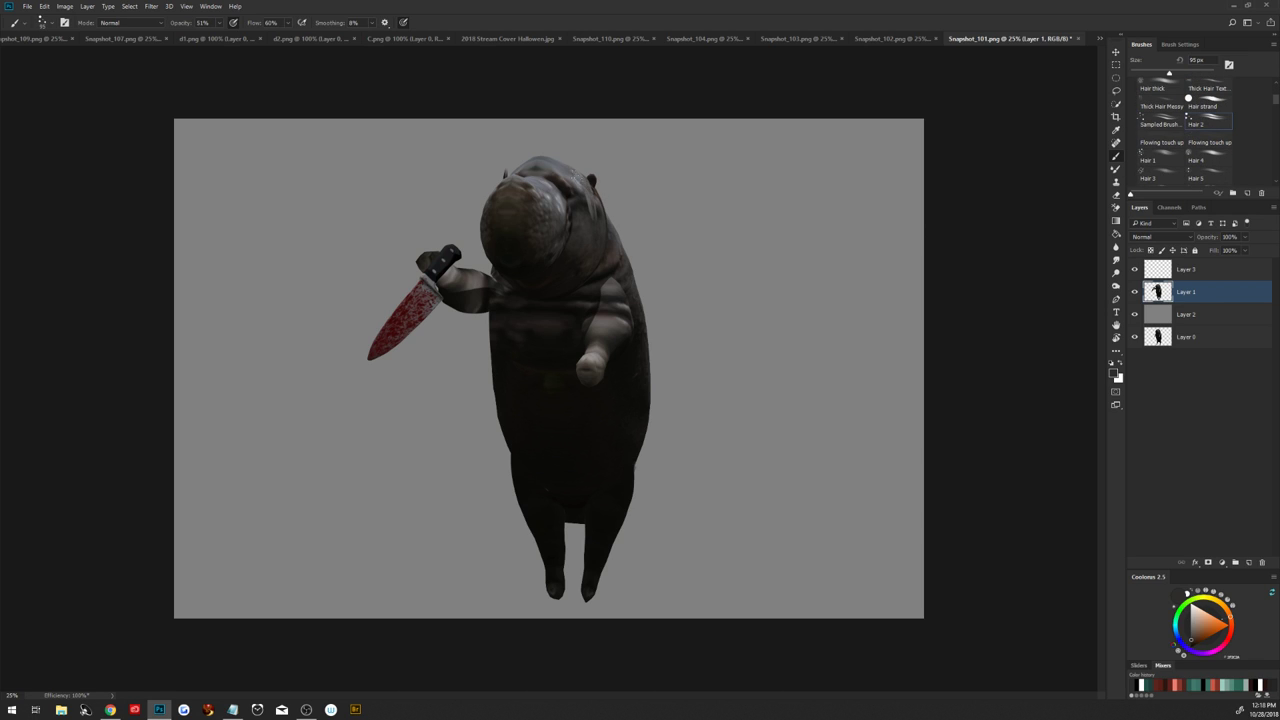
drag(604, 188, 608, 226)
drag(580, 168, 610, 222)
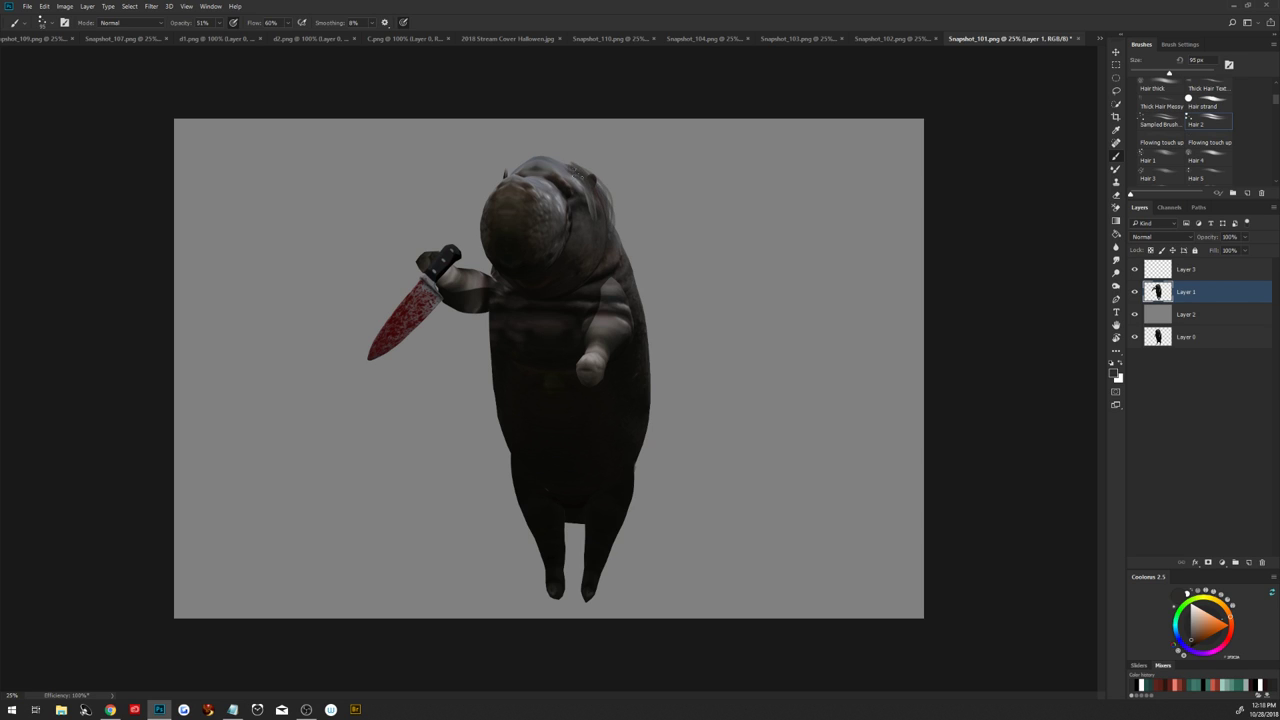
mouse_move(572, 164)
mouse_down()
mouse_move(594, 205)
mouse_move(576, 171)
mouse_move(604, 239)
mouse_move(617, 233)
mouse_up()
Paint hair strands over the crown and down the knife side of the hippo's face
mouse_move(572, 167)
mouse_down()
mouse_move(522, 158)
mouse_move(488, 194)
mouse_move(469, 250)
mouse_up()
mouse_move(494, 204)
mouse_down()
mouse_move(472, 262)
mouse_move(469, 231)
mouse_up()
mouse_move(489, 189)
mouse_down()
mouse_move(479, 236)
mouse_move(482, 208)
mouse_move(497, 226)
mouse_move(512, 172)
mouse_move(491, 182)
mouse_move(511, 170)
mouse_move(482, 197)
mouse_up()
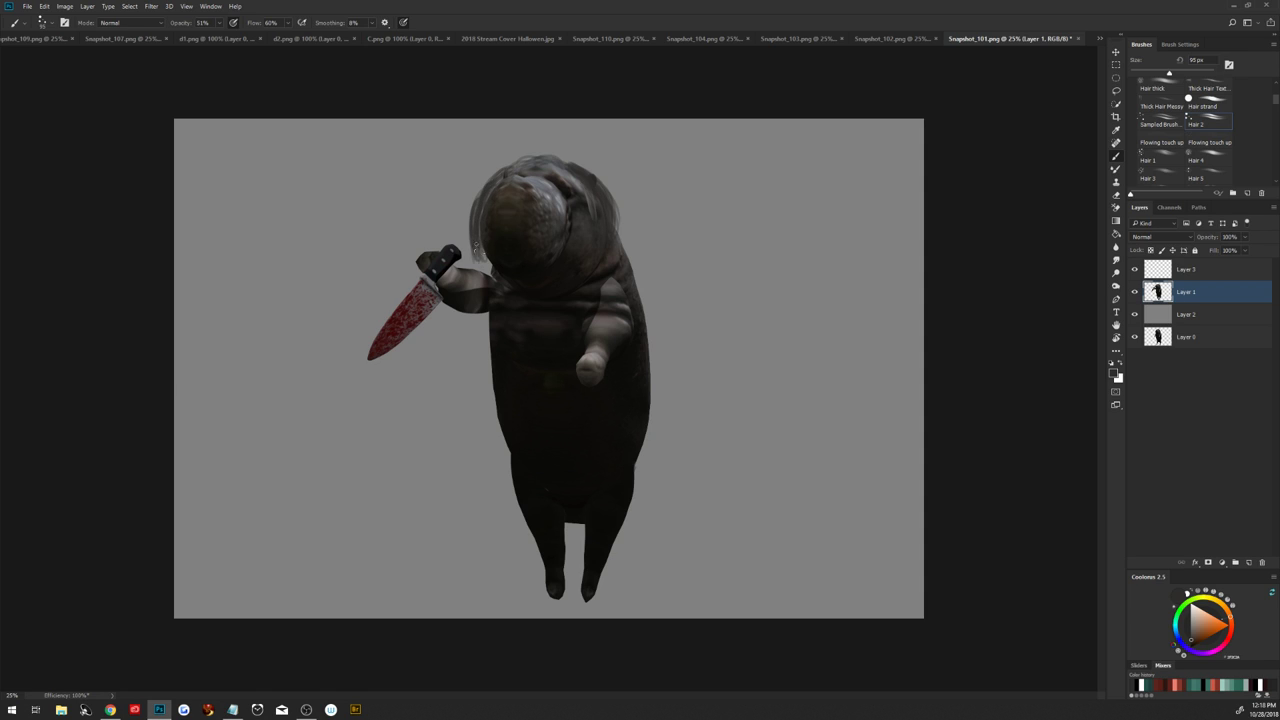
drag(503, 180, 477, 205)
mouse_move(606, 190)
mouse_down()
mouse_move(574, 172)
mouse_move(586, 208)
mouse_move(583, 175)
mouse_move(601, 200)
mouse_move(592, 187)
mouse_move(609, 253)
mouse_move(539, 158)
mouse_move(596, 213)
mouse_move(561, 164)
mouse_move(507, 183)
mouse_move(532, 158)
mouse_move(500, 172)
mouse_up()
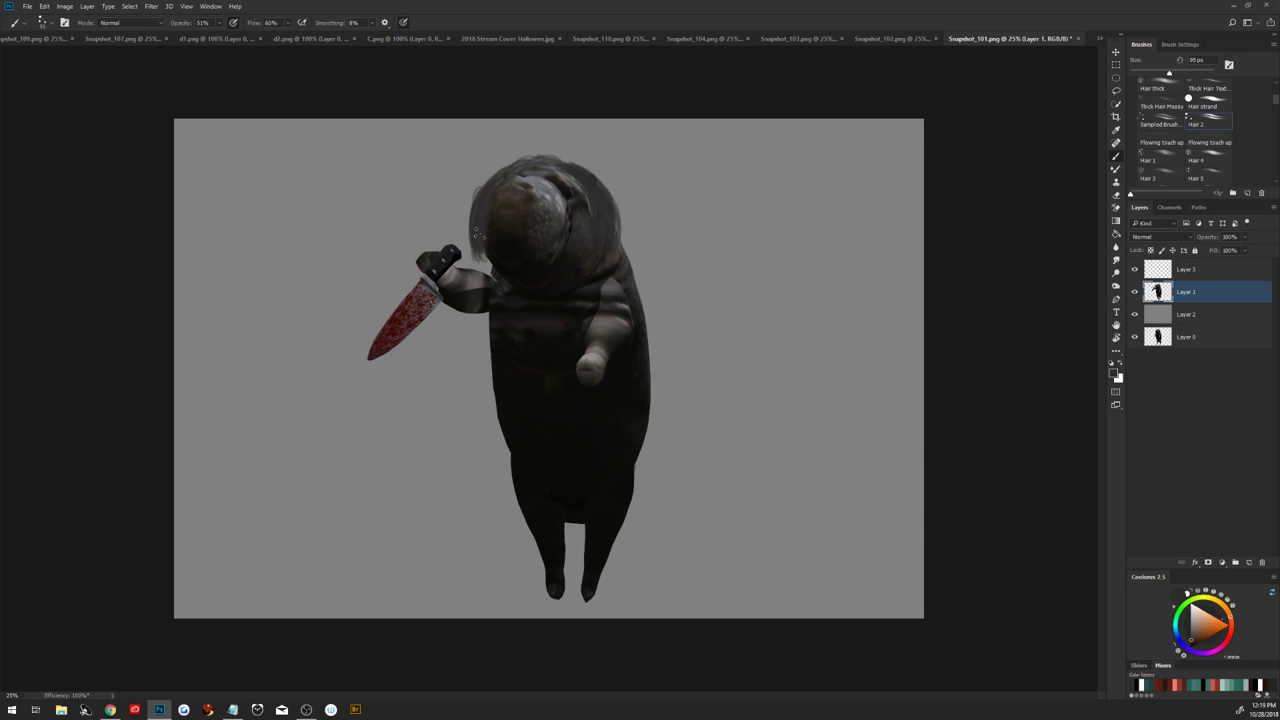
drag(492, 176, 480, 190)
Refine the outline of the hair with thin flyaway strands around the whole head, using a 31 px brush
mouse_move(613, 191)
mouse_down()
mouse_move(619, 222)
mouse_move(648, 240)
mouse_up()
drag(594, 182, 614, 206)
key(ctrl+z)
drag(566, 162, 608, 184)
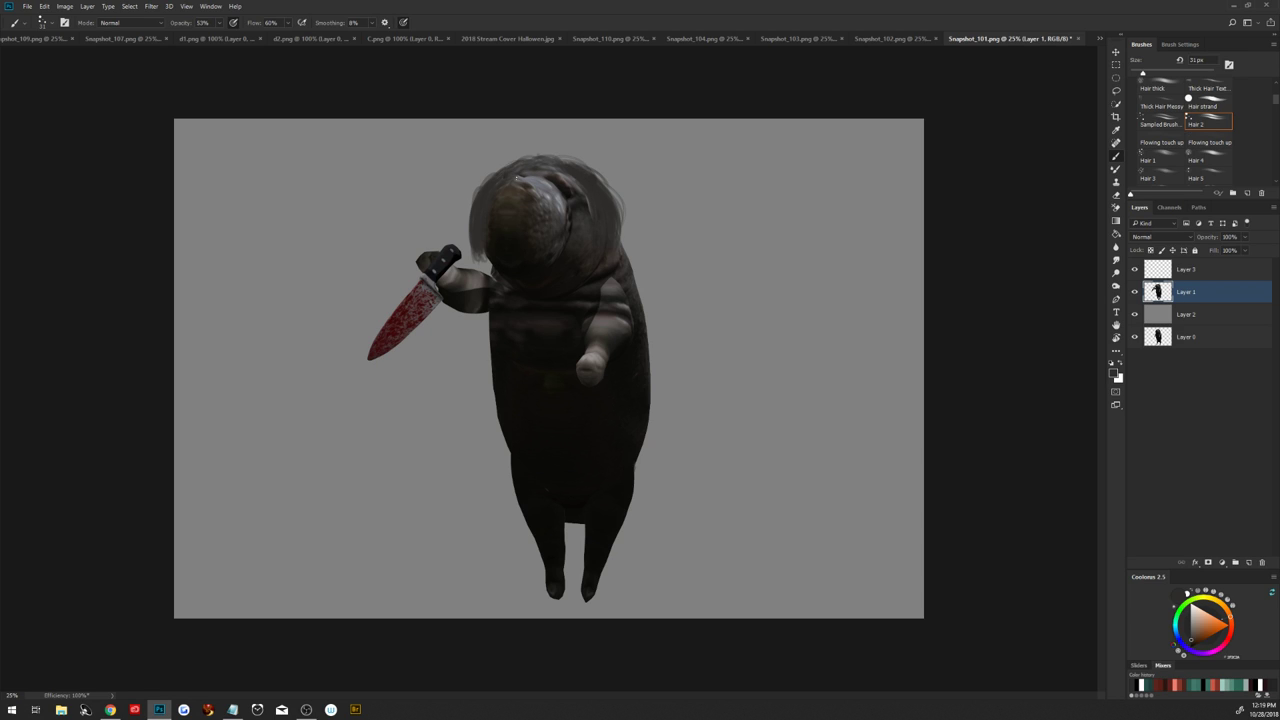
drag(488, 206, 481, 228)
mouse_move(510, 160)
mouse_down()
mouse_move(534, 156)
mouse_move(622, 208)
mouse_up()
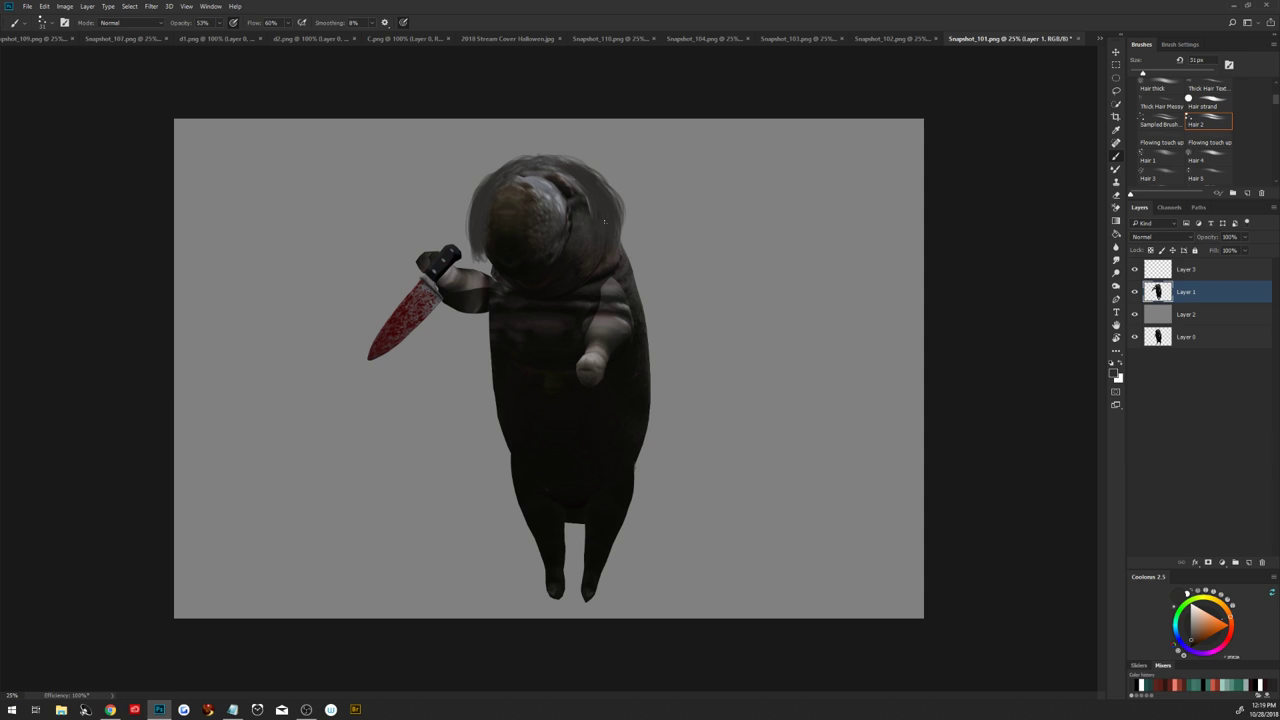
Sample a darker color near the ear and paint fine strands with it on both sides of the hair
alt+click(592, 183)
drag(590, 172, 612, 201)
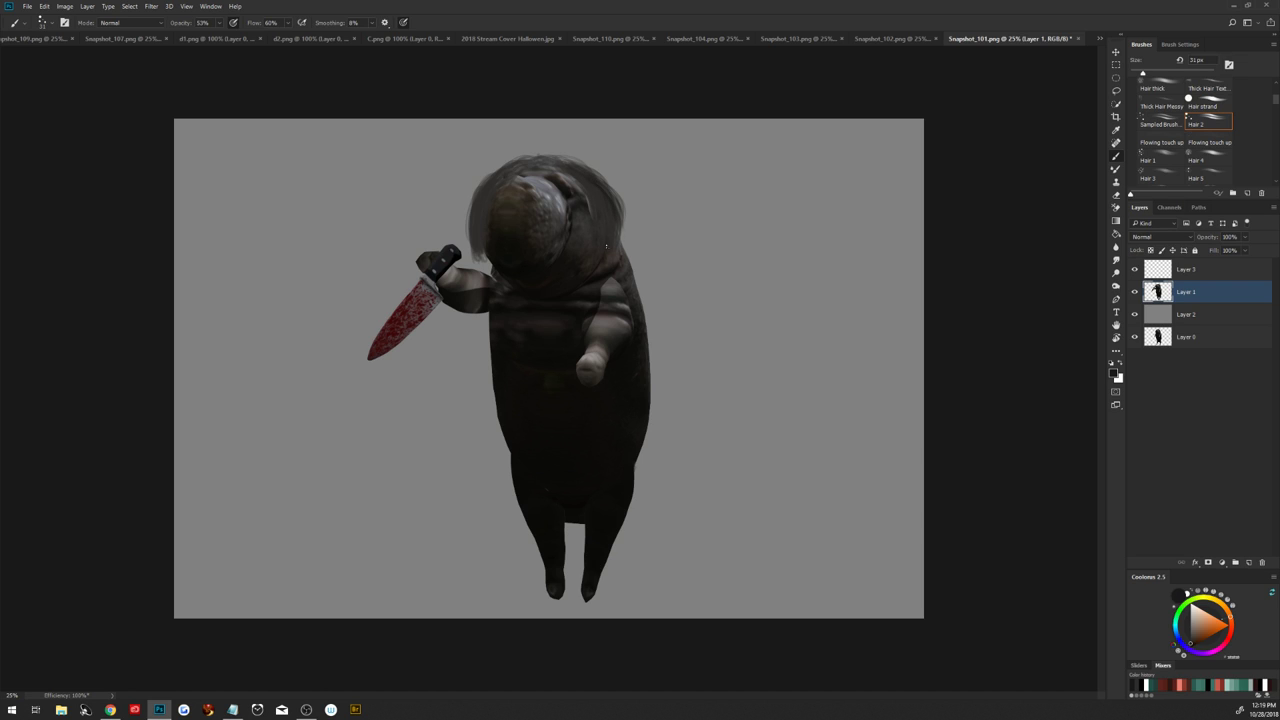
drag(568, 193, 588, 196)
click(478, 250)
click(478, 251)
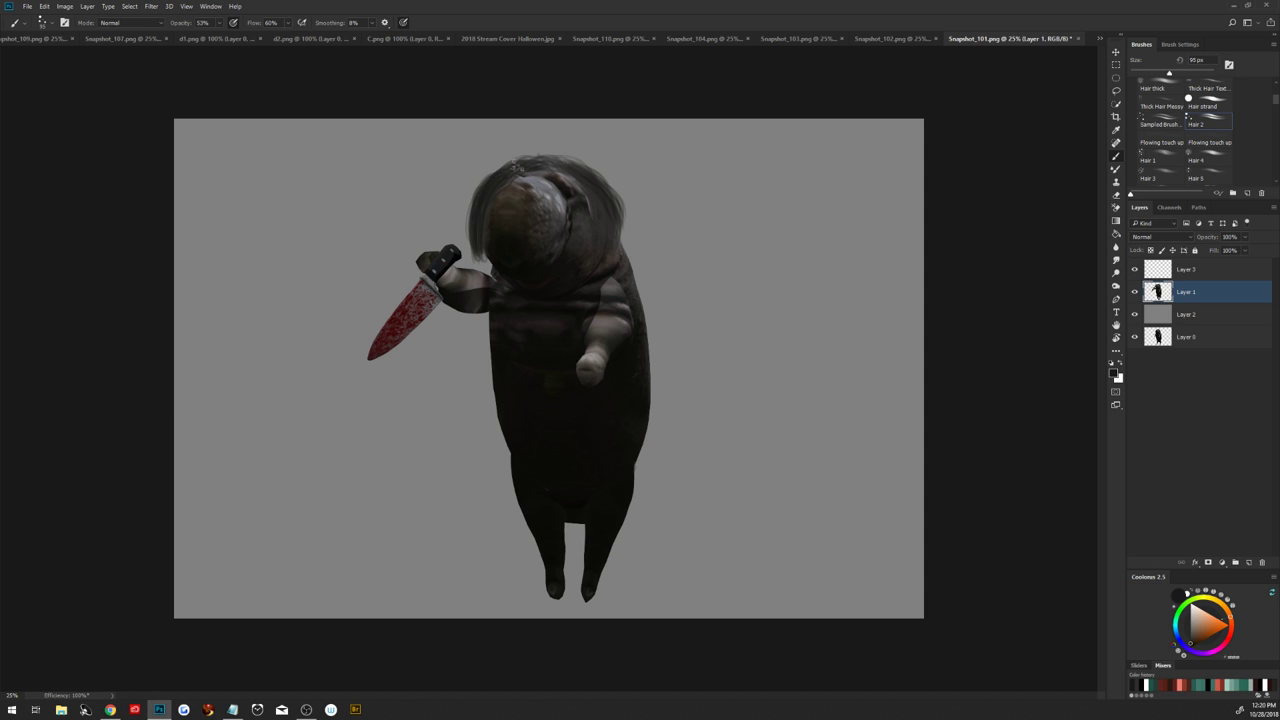
Darken and thicken the hair over the crown and both sides with the Hair 2 brush at 95 px
drag(555, 165, 597, 213)
mouse_move(565, 168)
mouse_down()
mouse_move(541, 160)
mouse_move(527, 173)
mouse_up()
drag(478, 257, 480, 230)
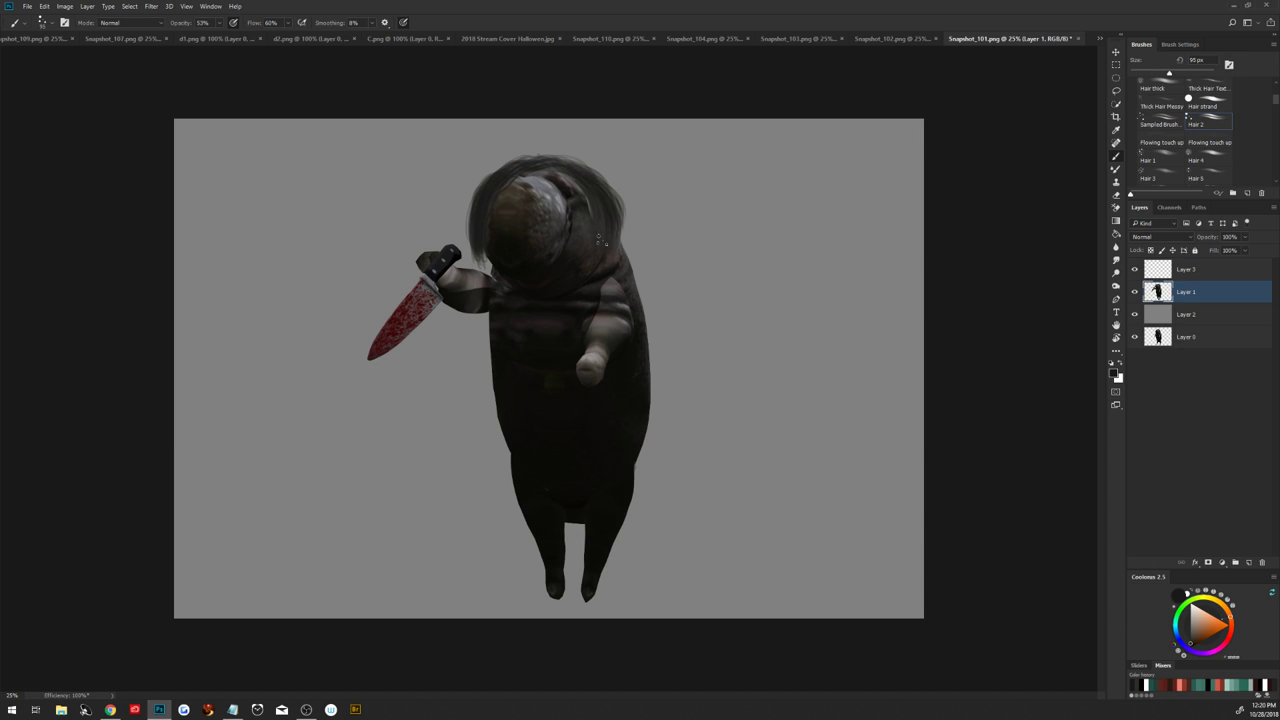
mouse_move(575, 167)
mouse_down()
mouse_move(616, 201)
mouse_move(583, 168)
mouse_move(605, 238)
mouse_move(581, 177)
mouse_move(568, 166)
mouse_move(596, 228)
mouse_move(555, 161)
mouse_move(583, 183)
mouse_move(547, 162)
mouse_move(579, 197)
mouse_move(557, 168)
mouse_move(588, 183)
mouse_move(565, 172)
mouse_move(588, 170)
mouse_move(585, 180)
mouse_move(538, 157)
mouse_move(499, 198)
mouse_move(494, 168)
mouse_up()
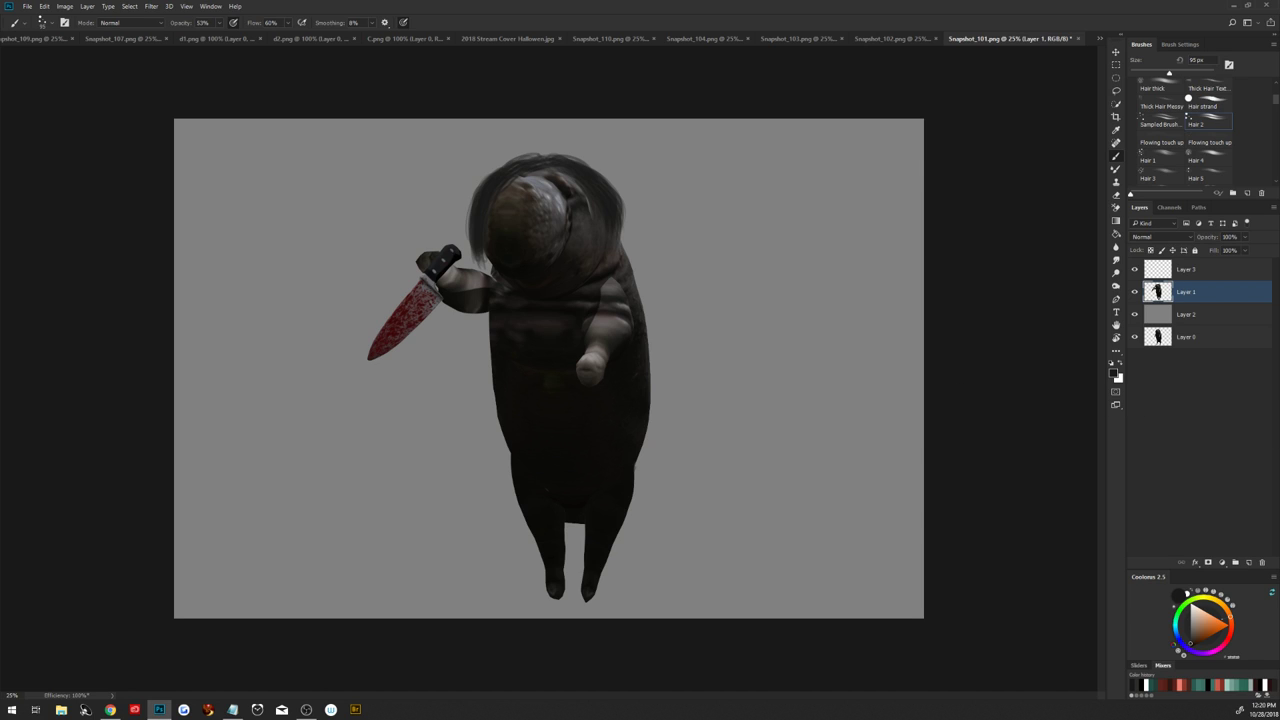
Delete the gray Layer 2 and the original Layer 0, and merge the empty Layer 3 with the character's Layer 1
click(110, 709)
click(1186, 315)
shift+click(1186, 339)
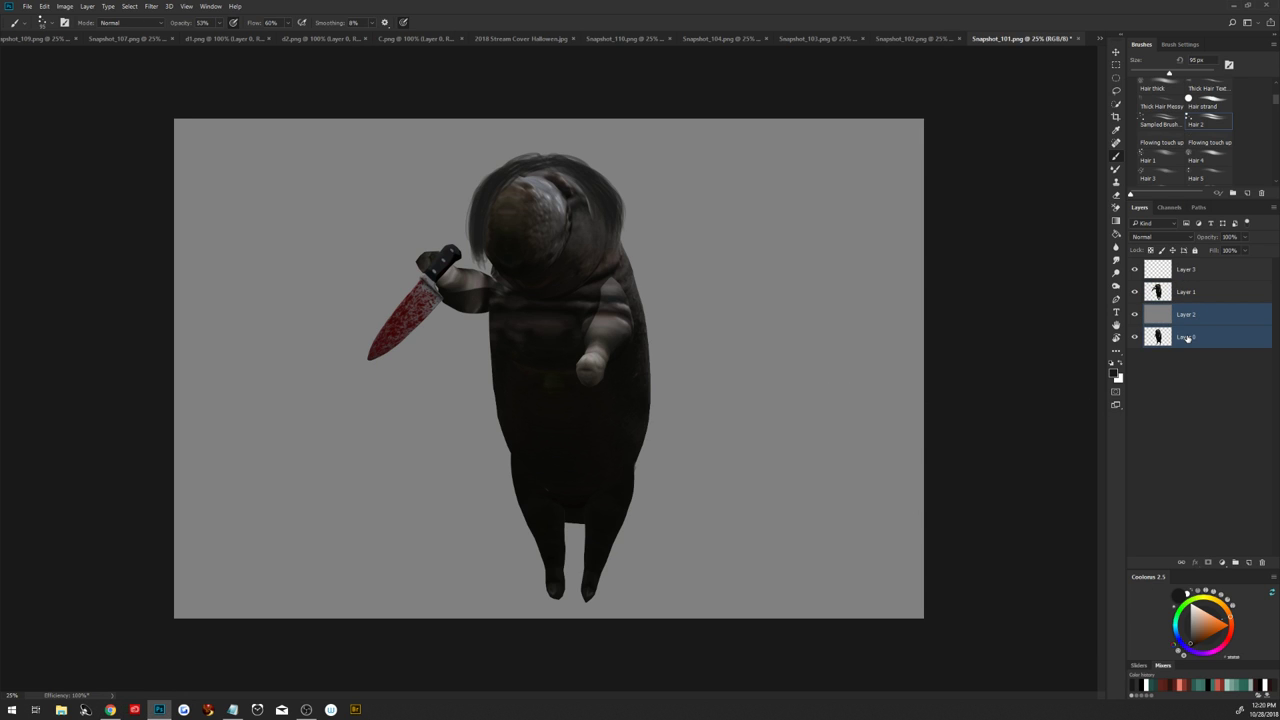
key(Delete)
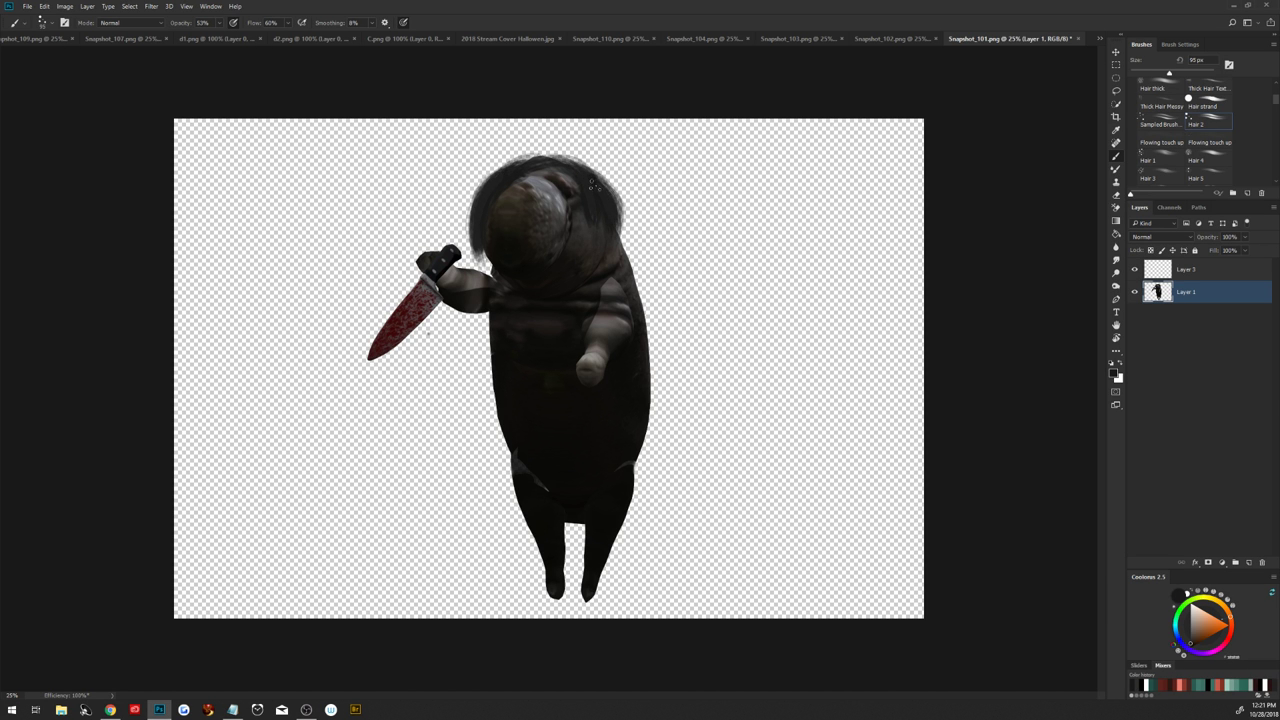
click(1184, 273)
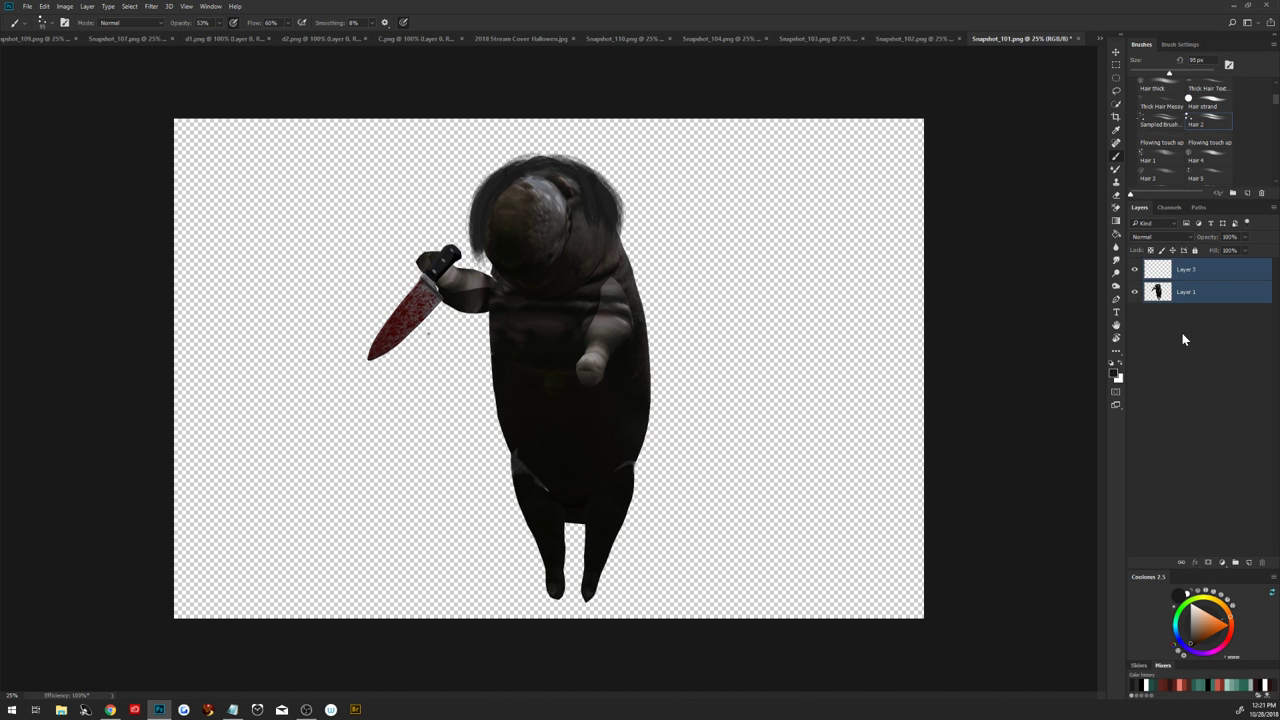
key(ctrl+e)
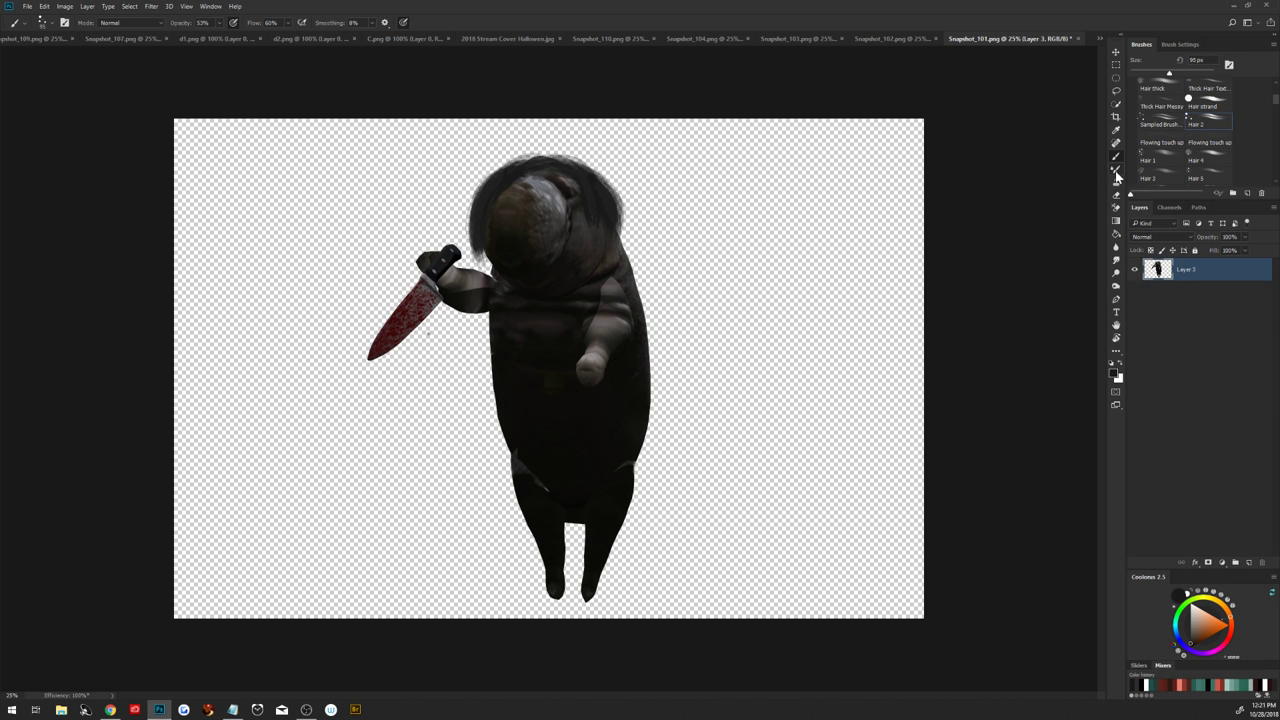
Switch to the eraser and give it the Soft Round Pressure tip at 95 px
click(1117, 207)
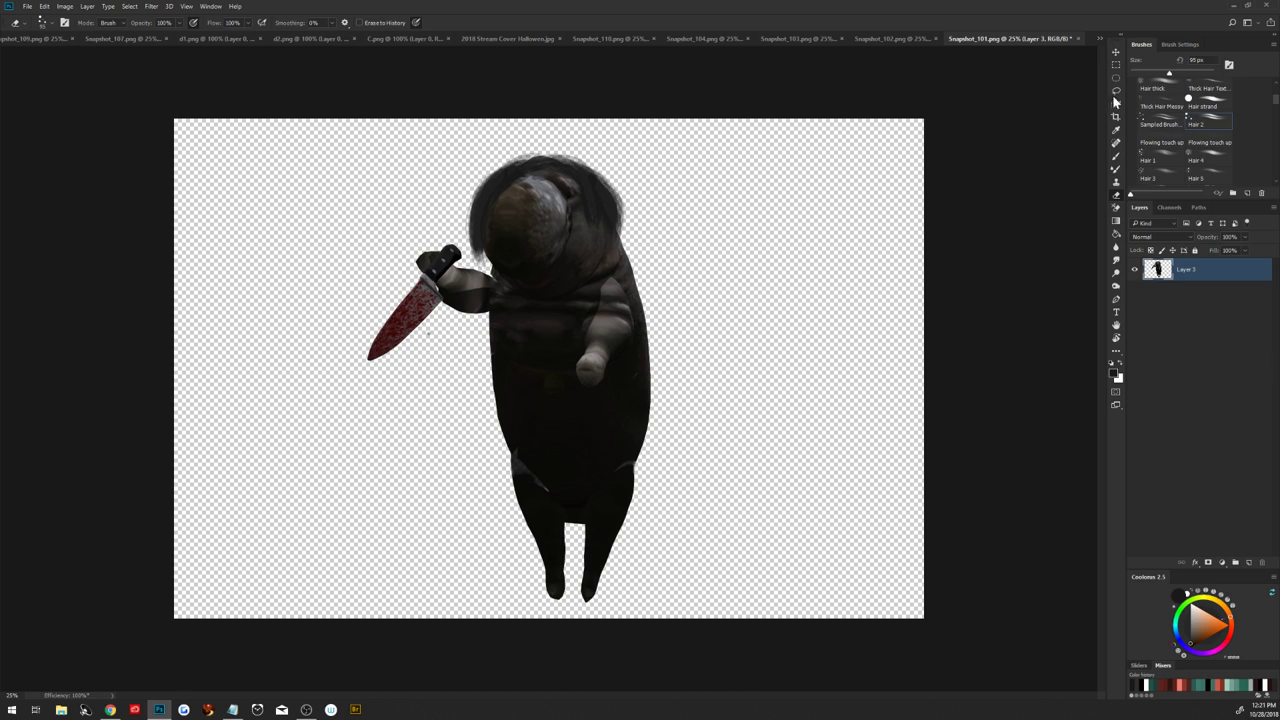
scroll(1180, 120, up, 5)
click(1160, 103)
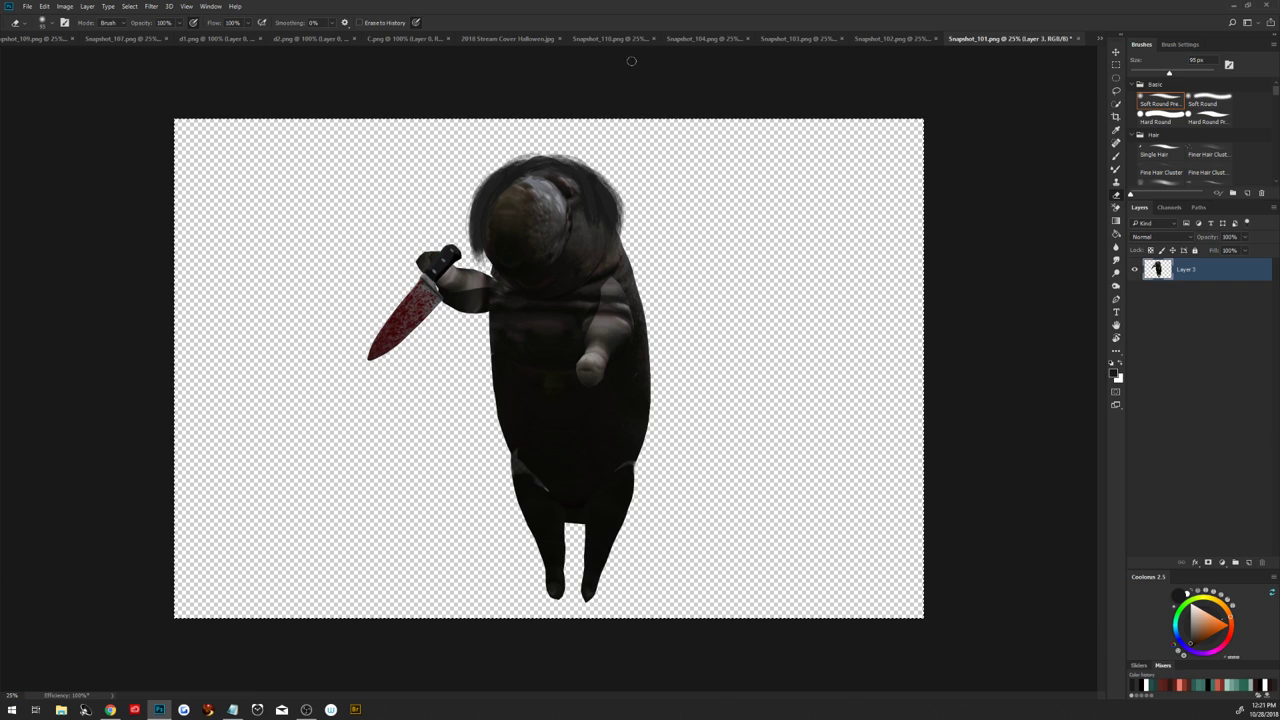
Copy the whole hippo character into the tiled wall image Snapshot_110.png as a new layer
click(613, 40)
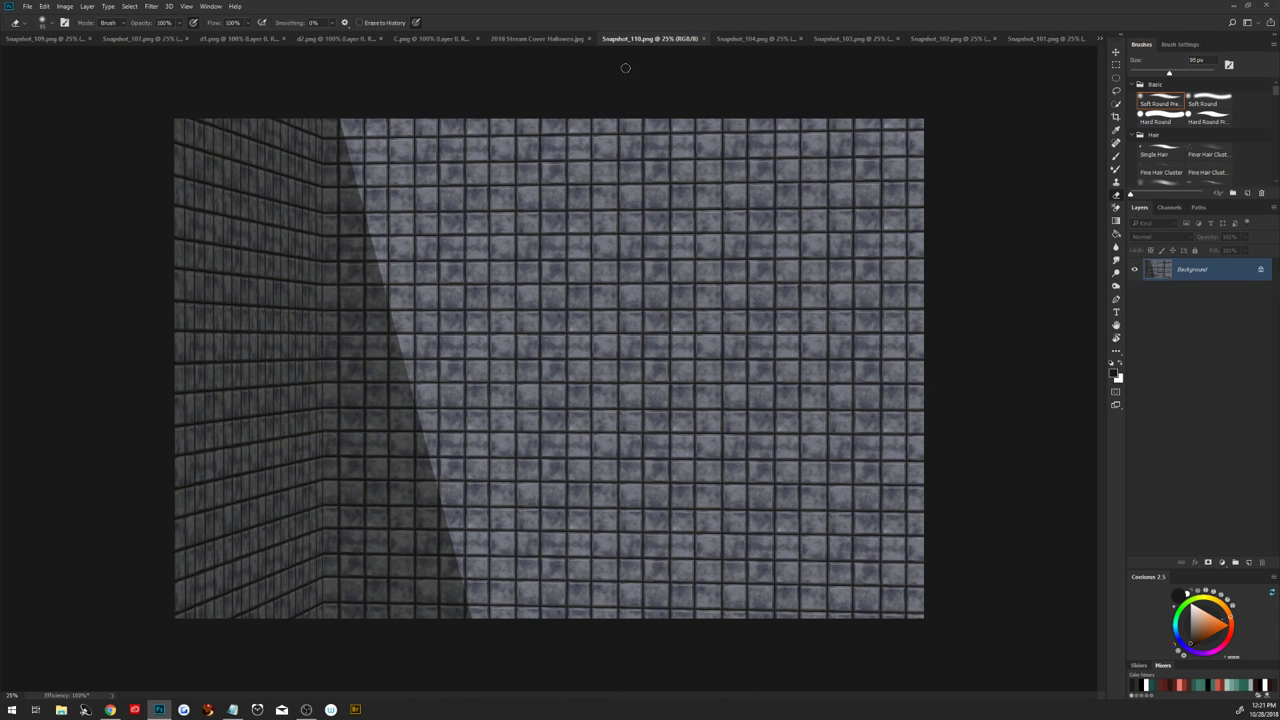
key(ctrl+v)
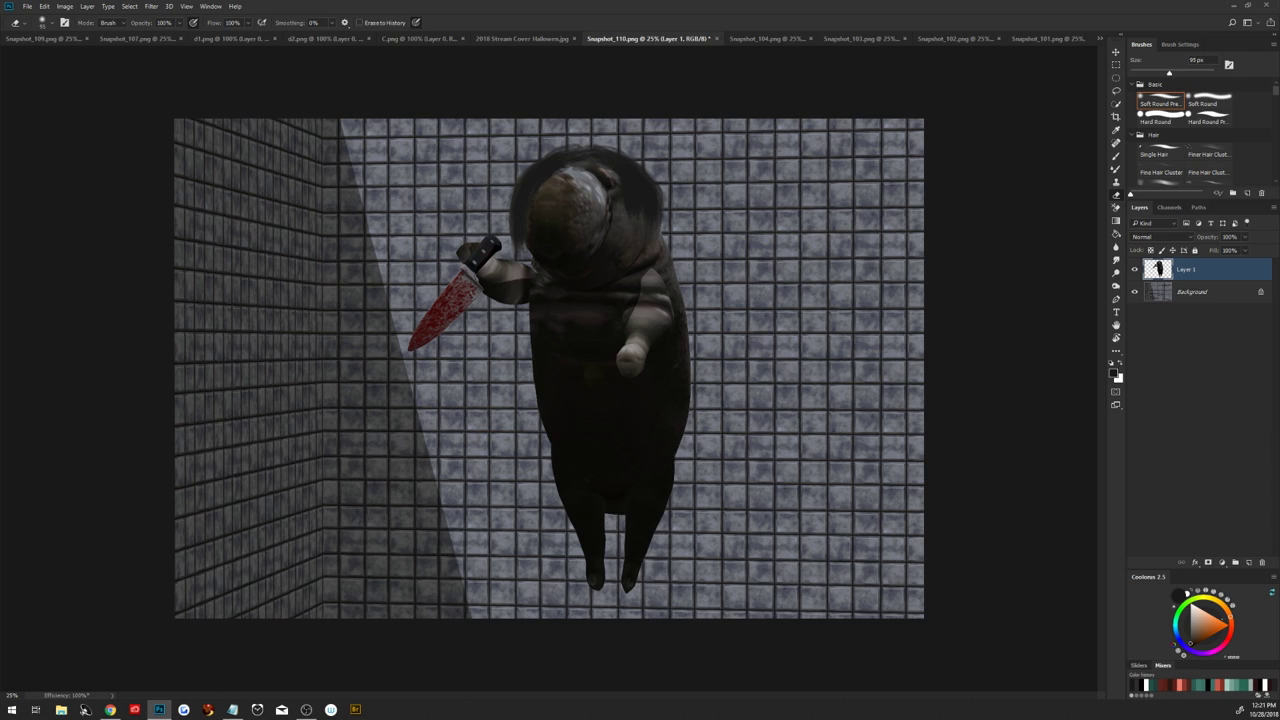
click(110, 709)
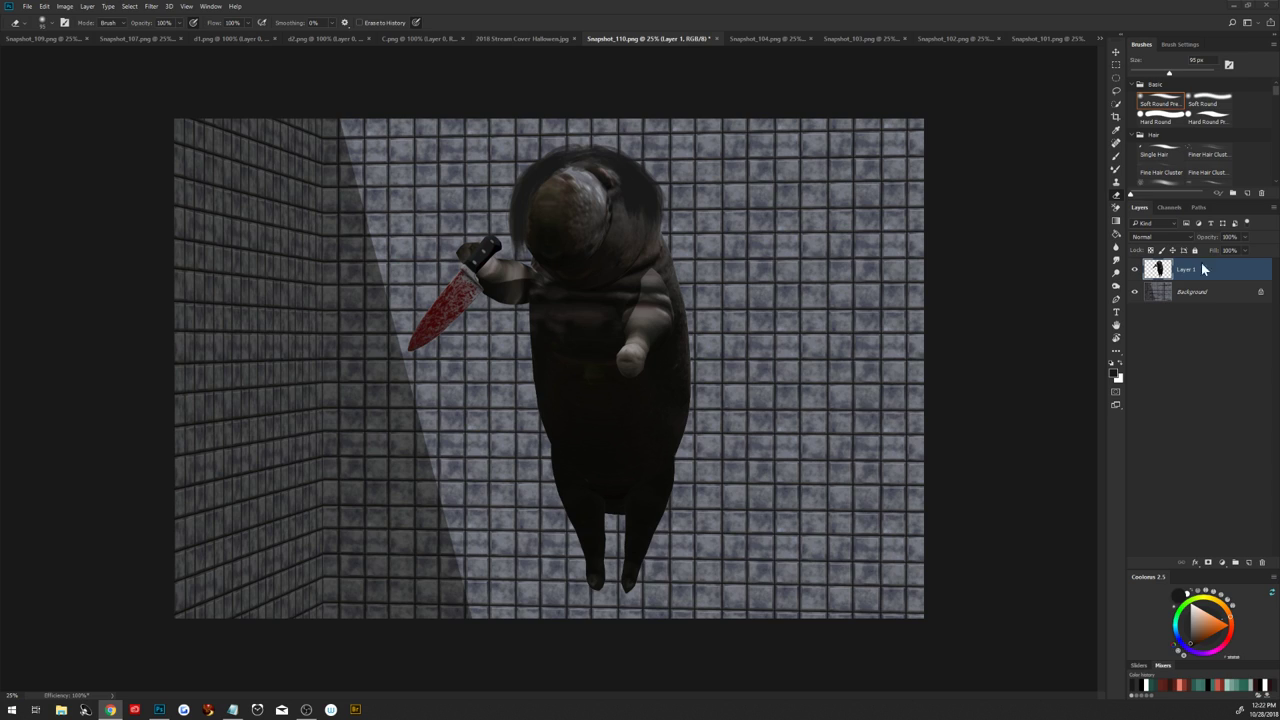
click(1023, 289)
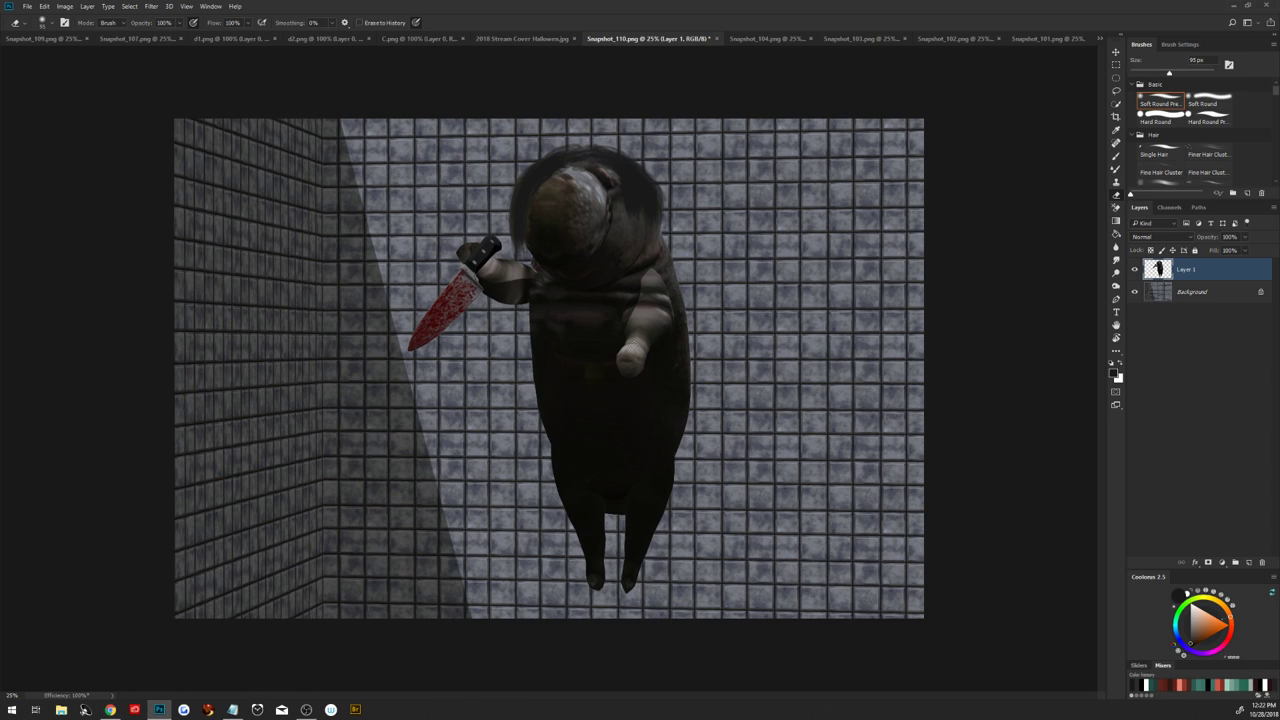
Invert the silhouette in Snapshot_109.png and paste a copy into a new layer mask on the woman in Snapshot_107.png
click(58, 39)
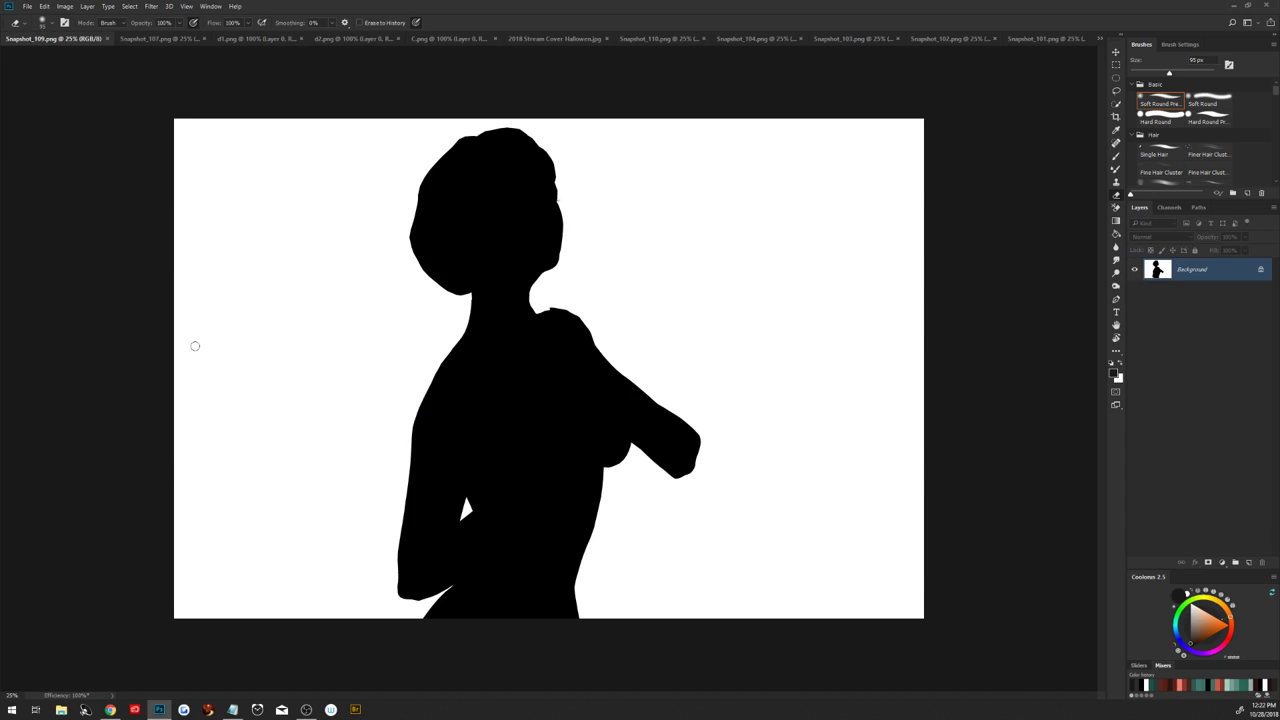
key(ctrl+i)
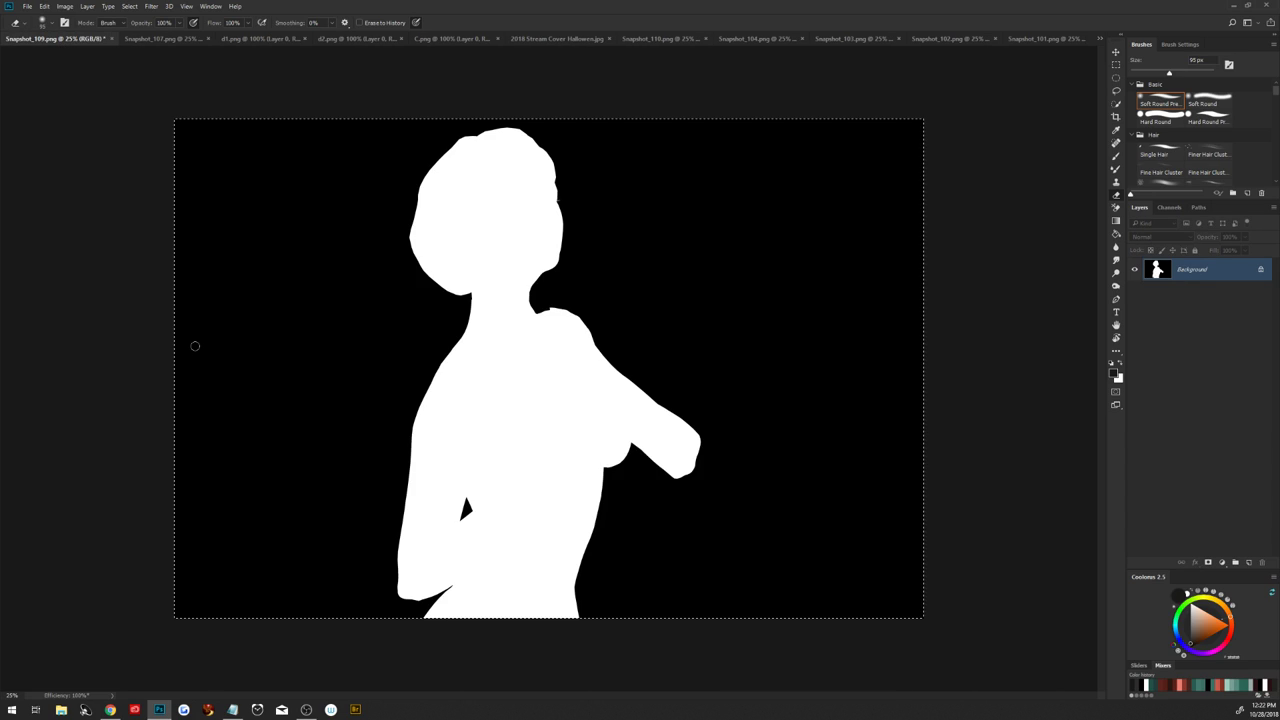
click(183, 40)
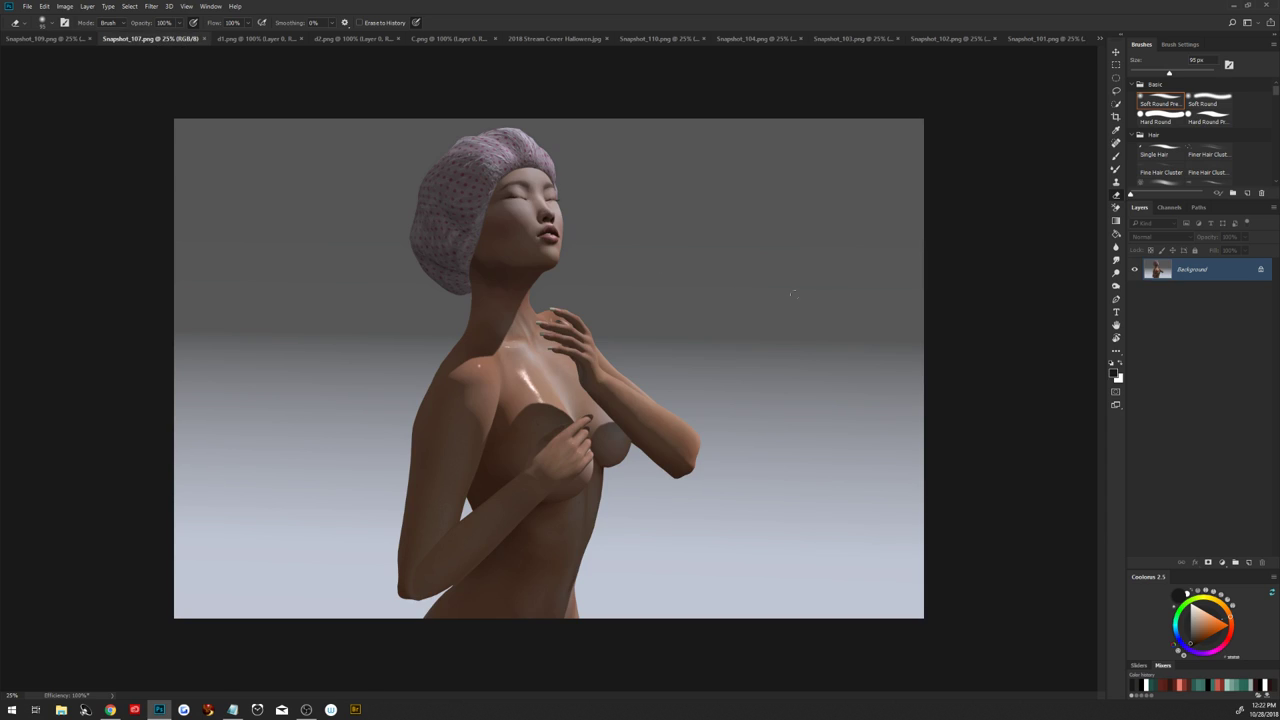
click(1208, 563)
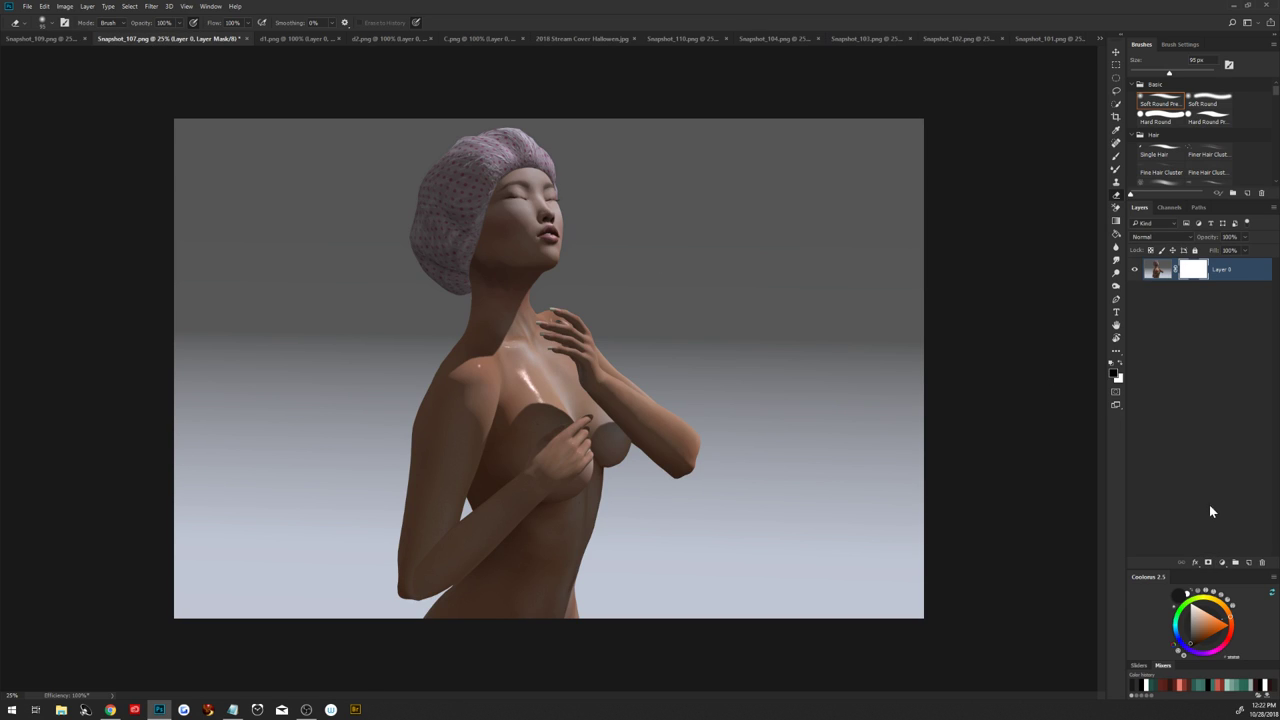
alt+click(1191, 281)
key(ctrl+v)
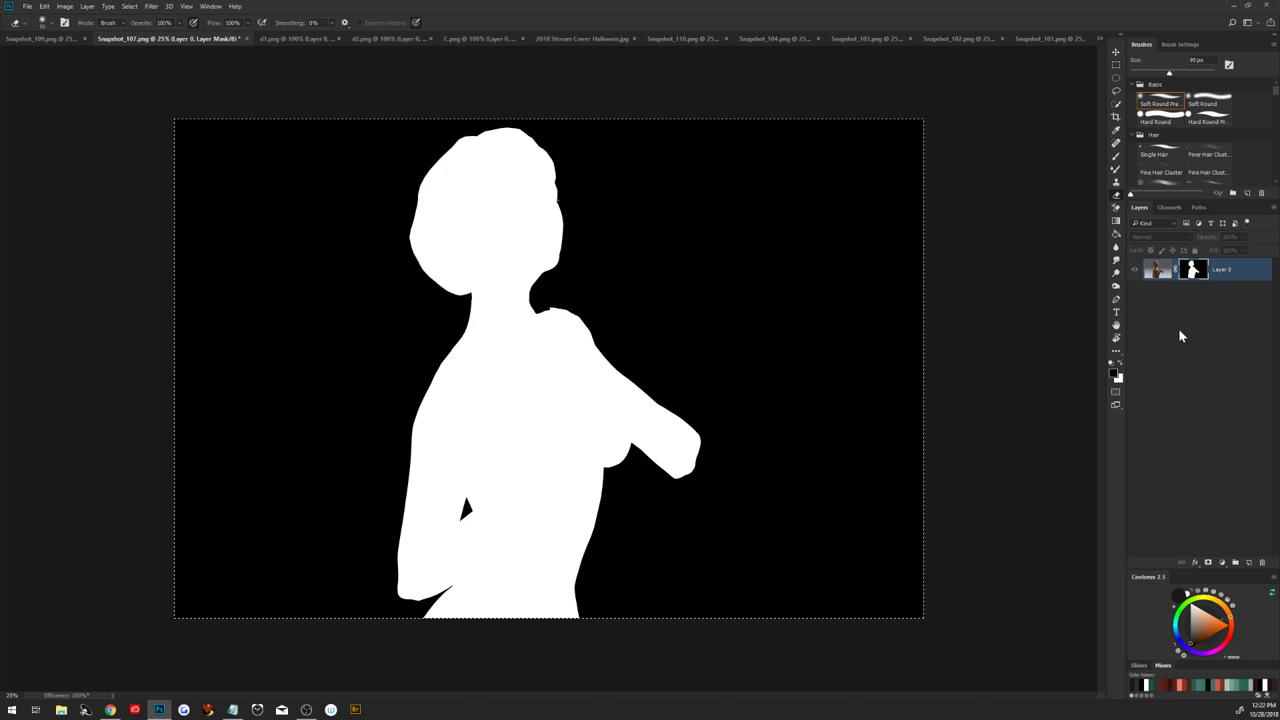
Apply the woman's layer mask and copy the cut-out into Snapshot_110.png above the hippo
right_click(1180, 275)
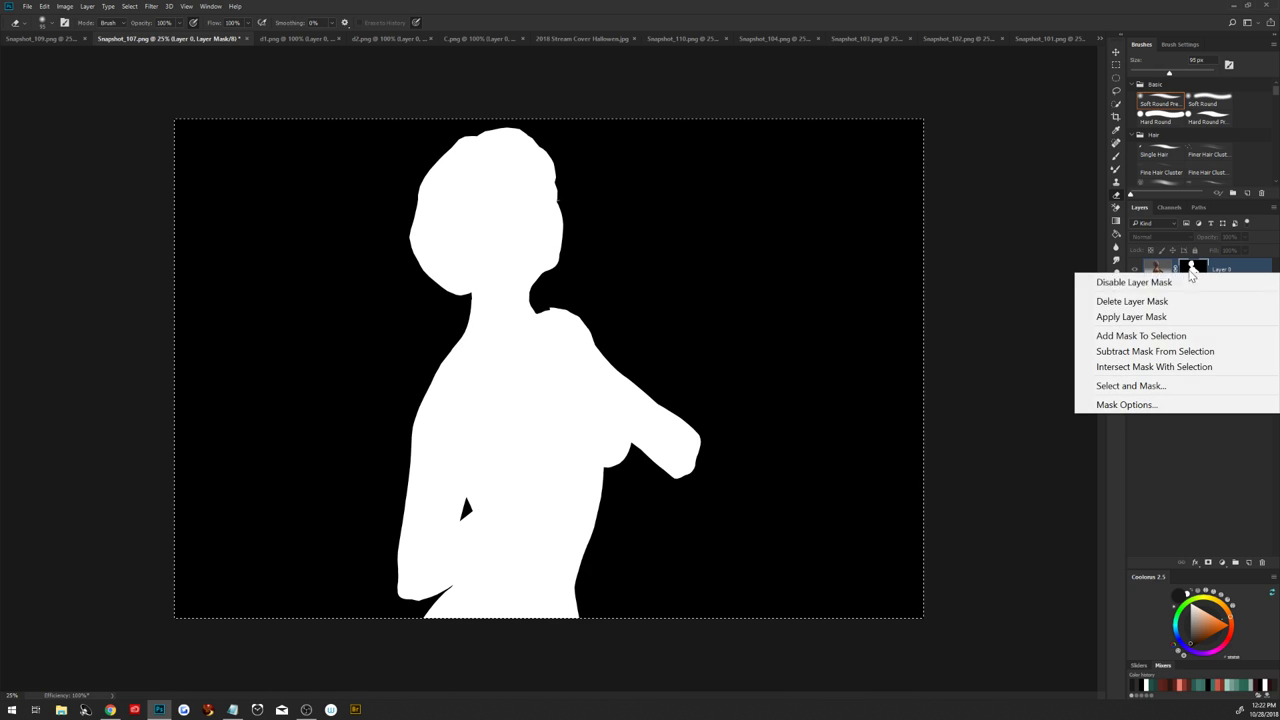
click(1165, 317)
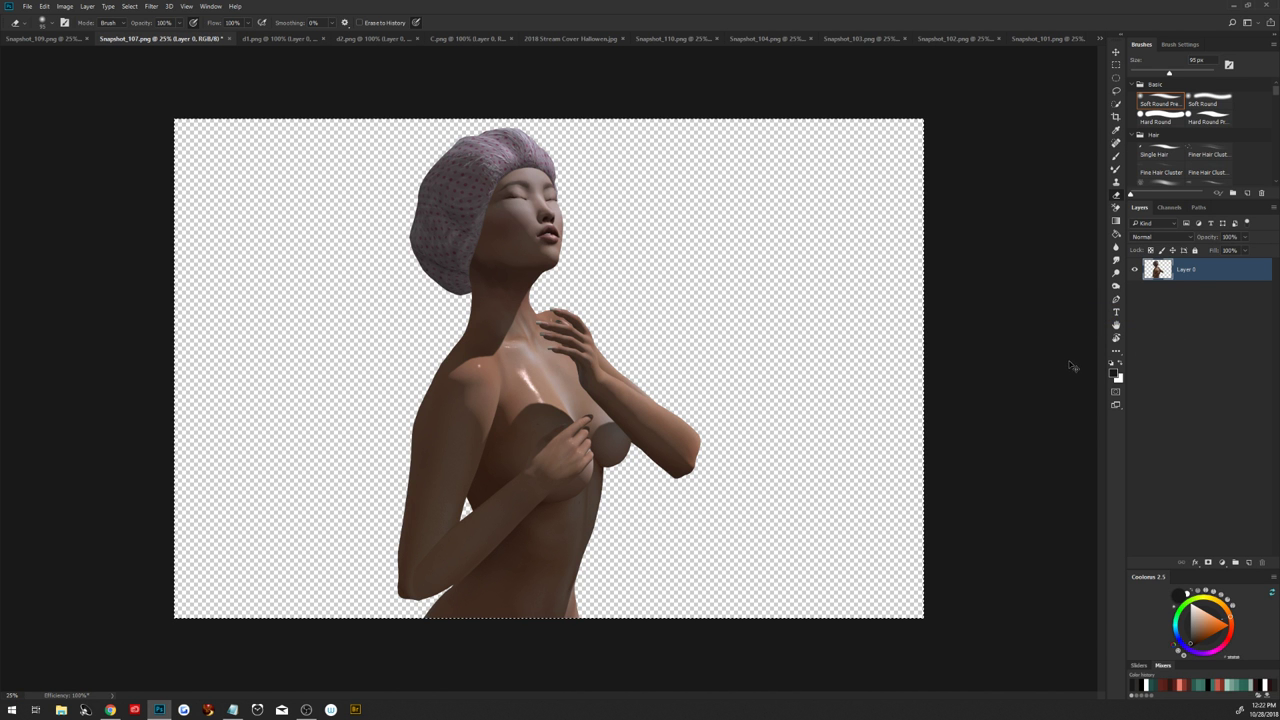
click(676, 39)
key(ctrl+v)
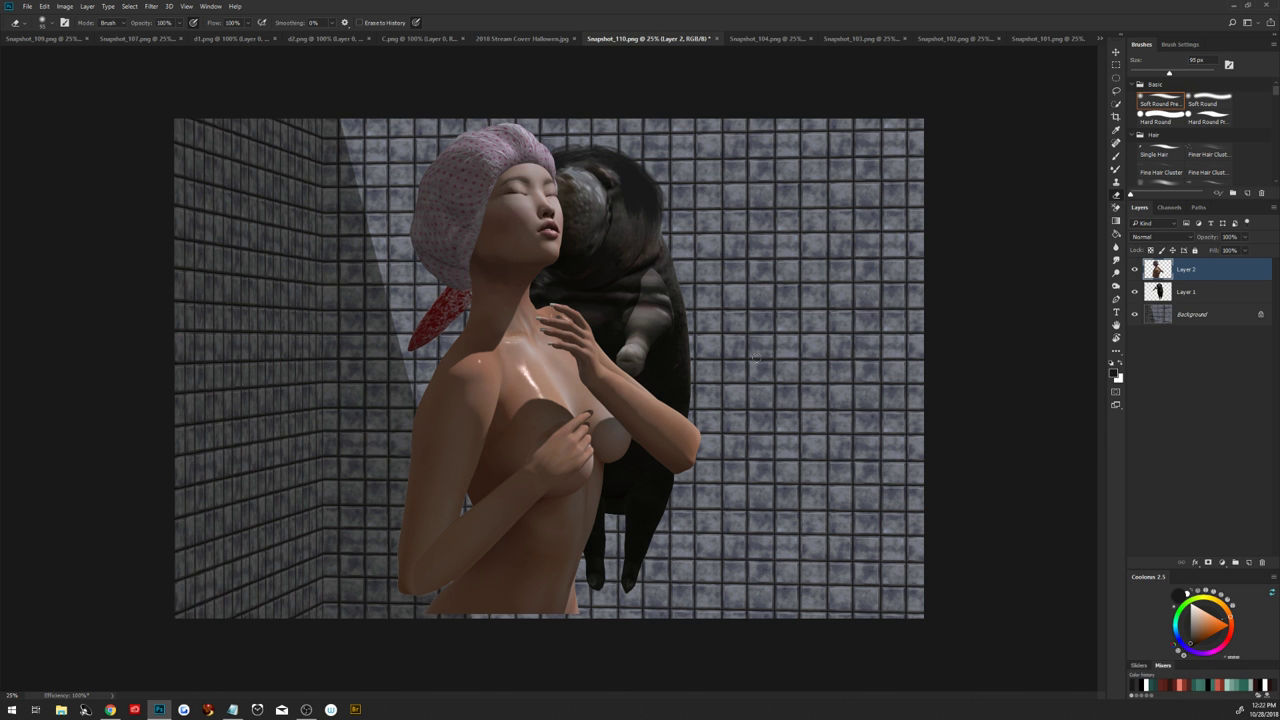
Convert Layer 2 with the woman and Layer 1 with the hippo to smart objects
right_click(1203, 271)
click(1182, 244)
click(1192, 294)
right_click(1196, 302)
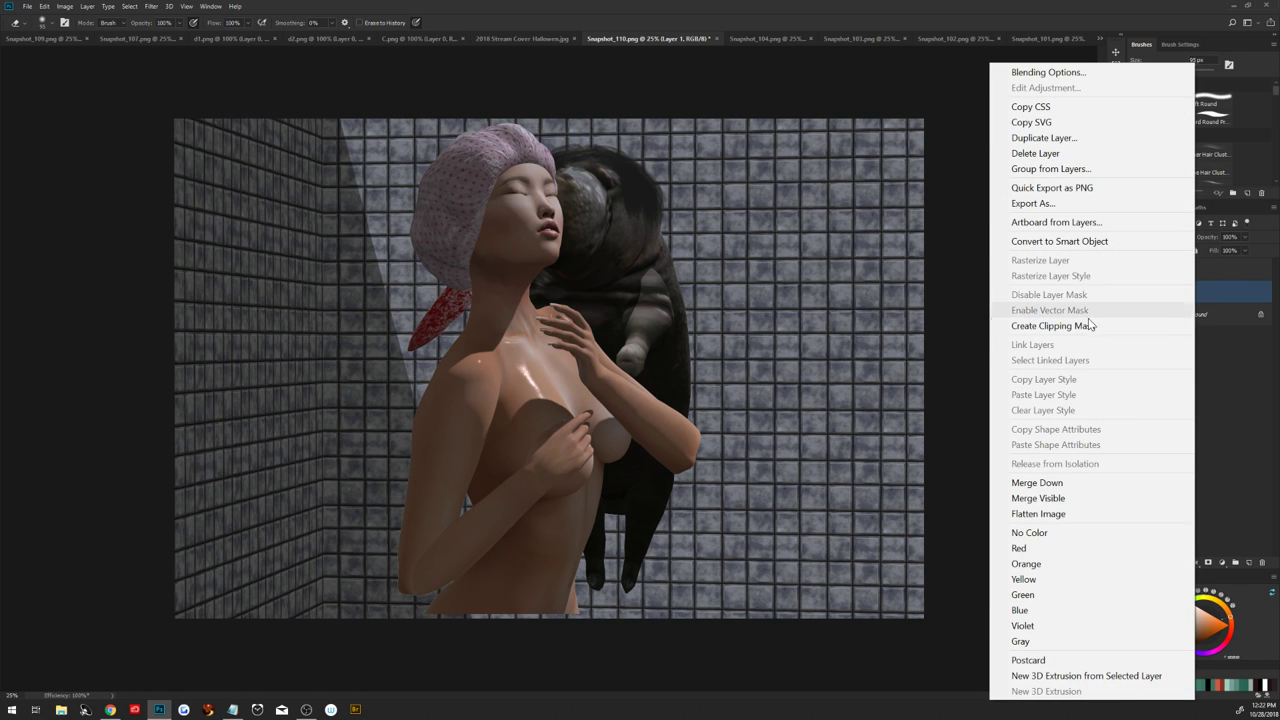
click(1077, 249)
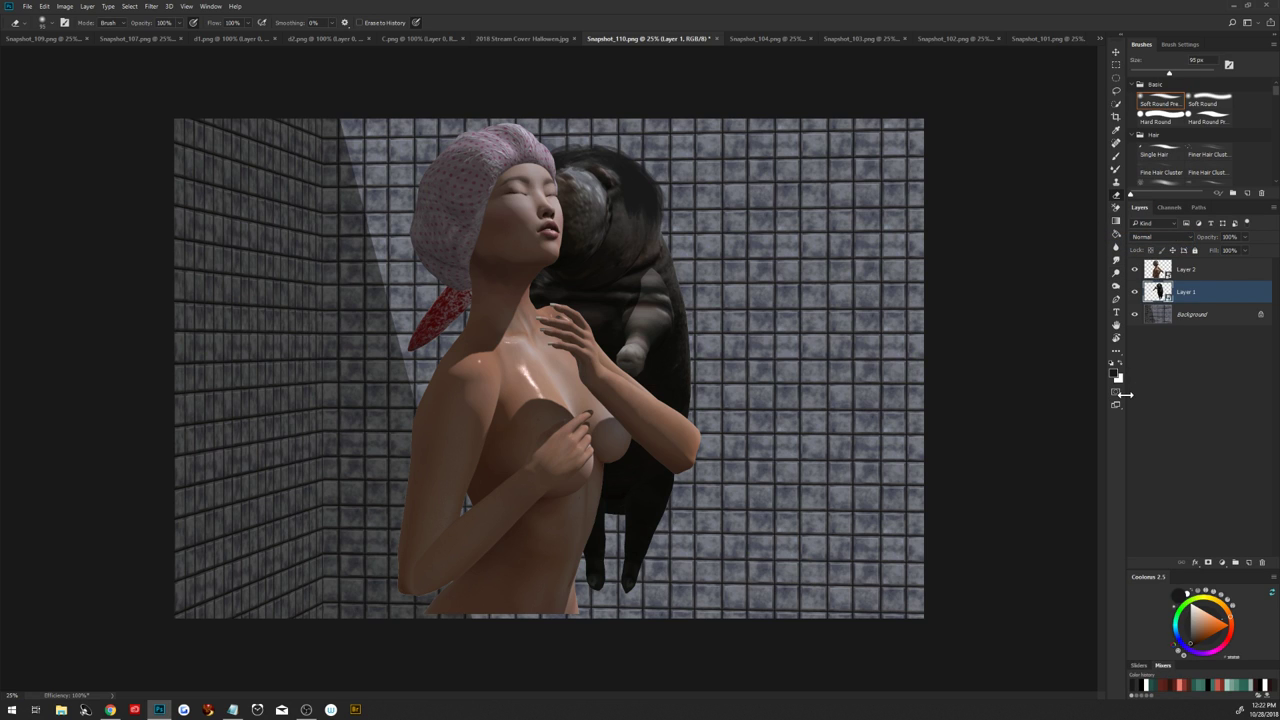
Move the hippo on Layer 1 from behind the woman to the left wall, clear of her
key(ctrl+t)
drag(652, 434, 368, 439)
click(365, 22)
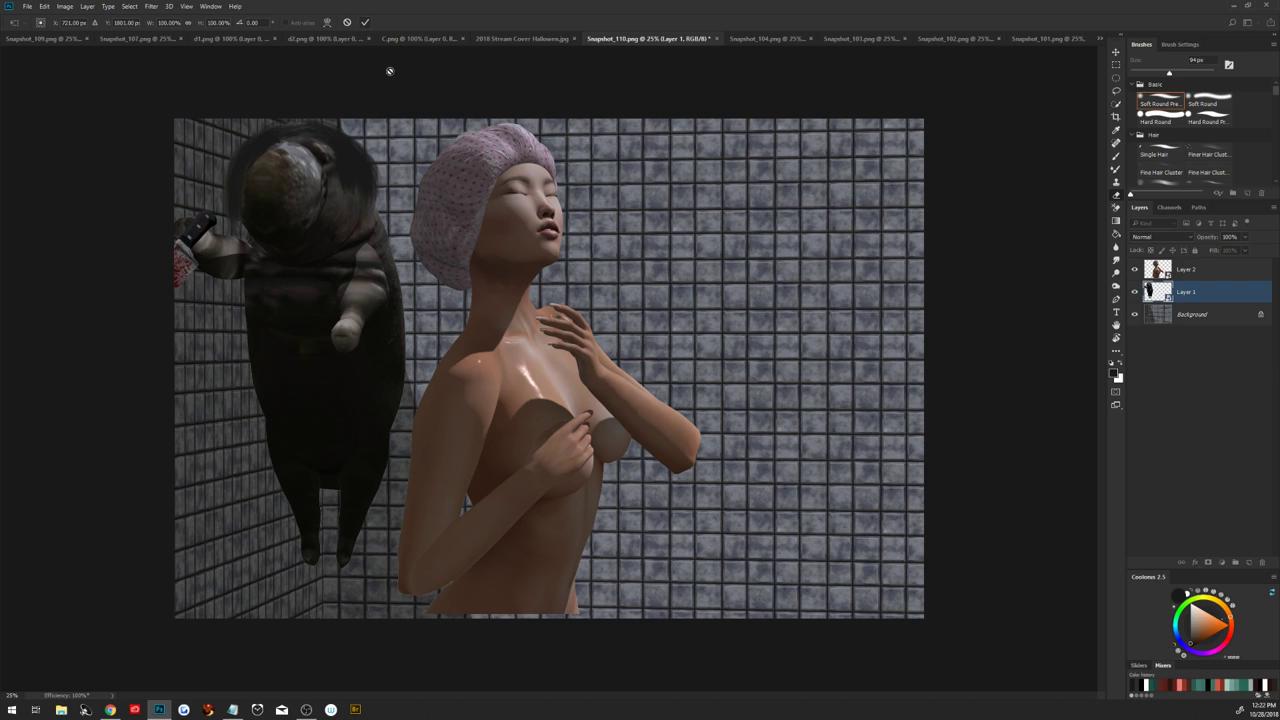
key(e)
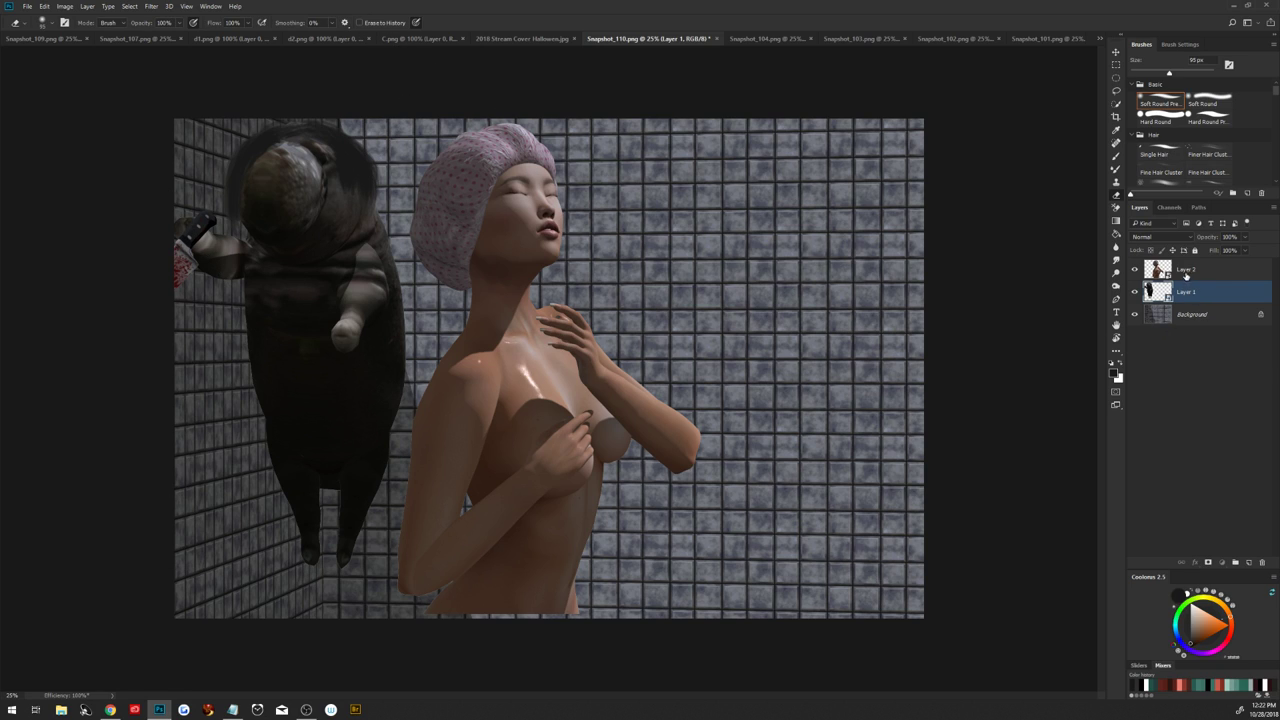
Move the woman on Layer 2 down and to the right so her lower torso runs off the canvas
click(1186, 270)
key(ctrl+t)
drag(648, 430, 772, 507)
click(365, 22)
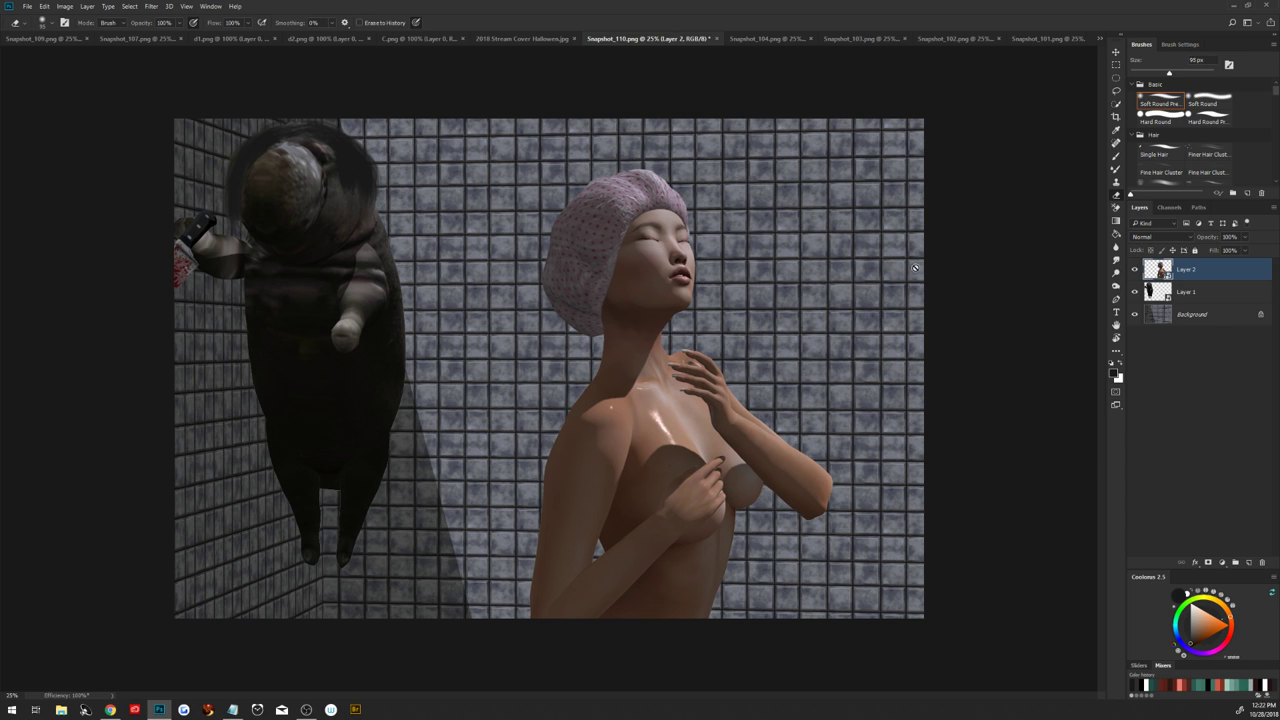
Rotate the hippo on Layer 1 by about -9.61° and position it close behind the woman's back
click(1184, 295)
key(ctrl+t)
drag(250, 350, 447, 345)
drag(625, 575, 630, 520)
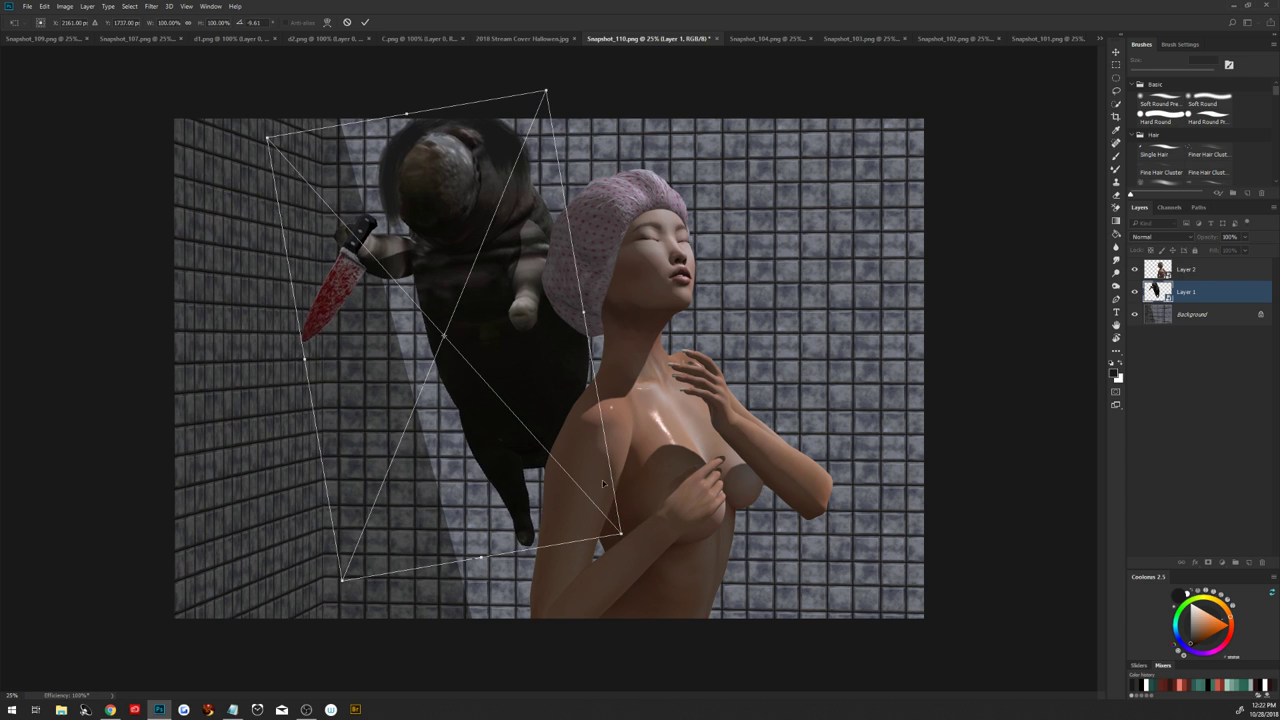
drag(568, 409, 622, 448)
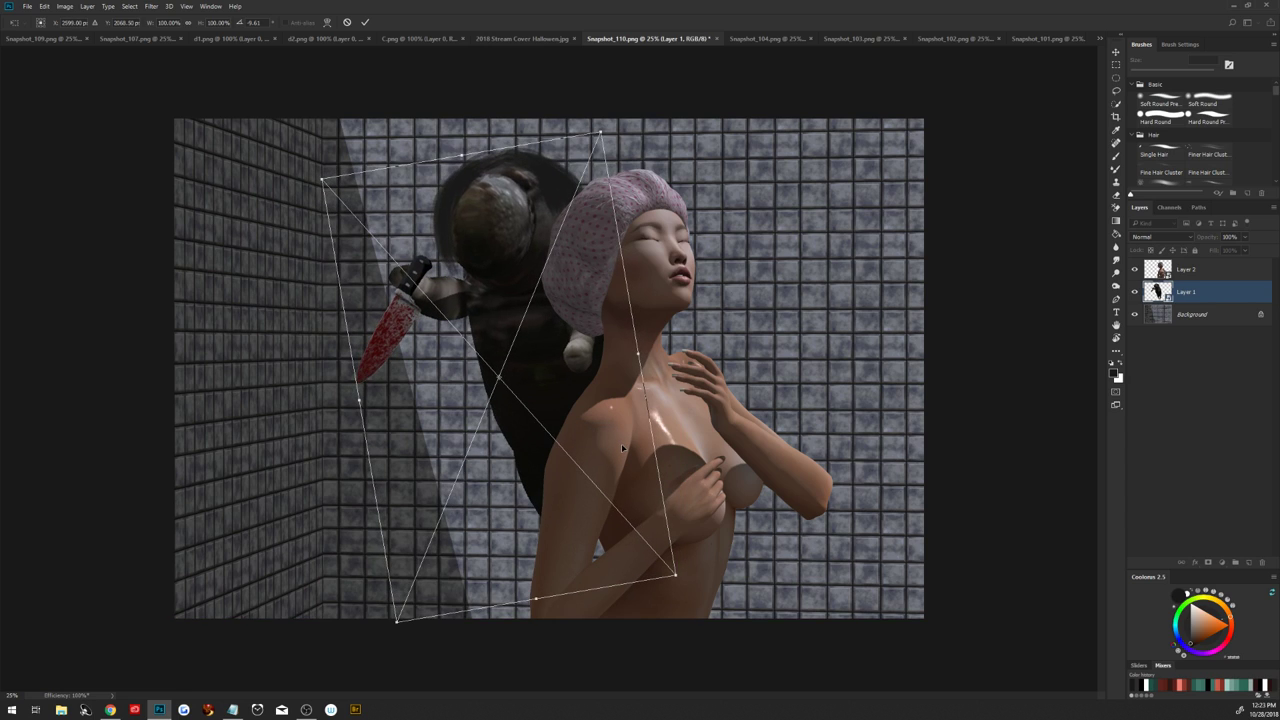
click(365, 22)
key(b)
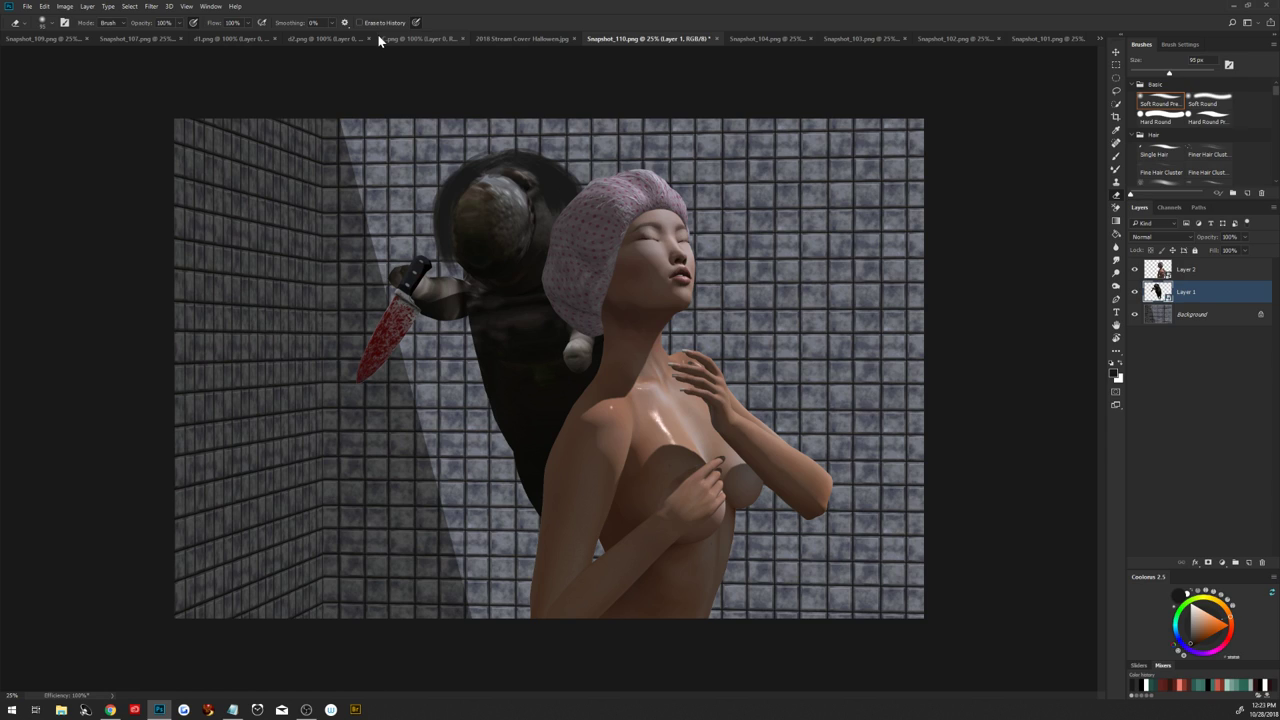
Add a Brightness/Contrast adjustment directly above the tiled Background, raising the brightness and setting contrast to -22
click(1198, 316)
click(1222, 563)
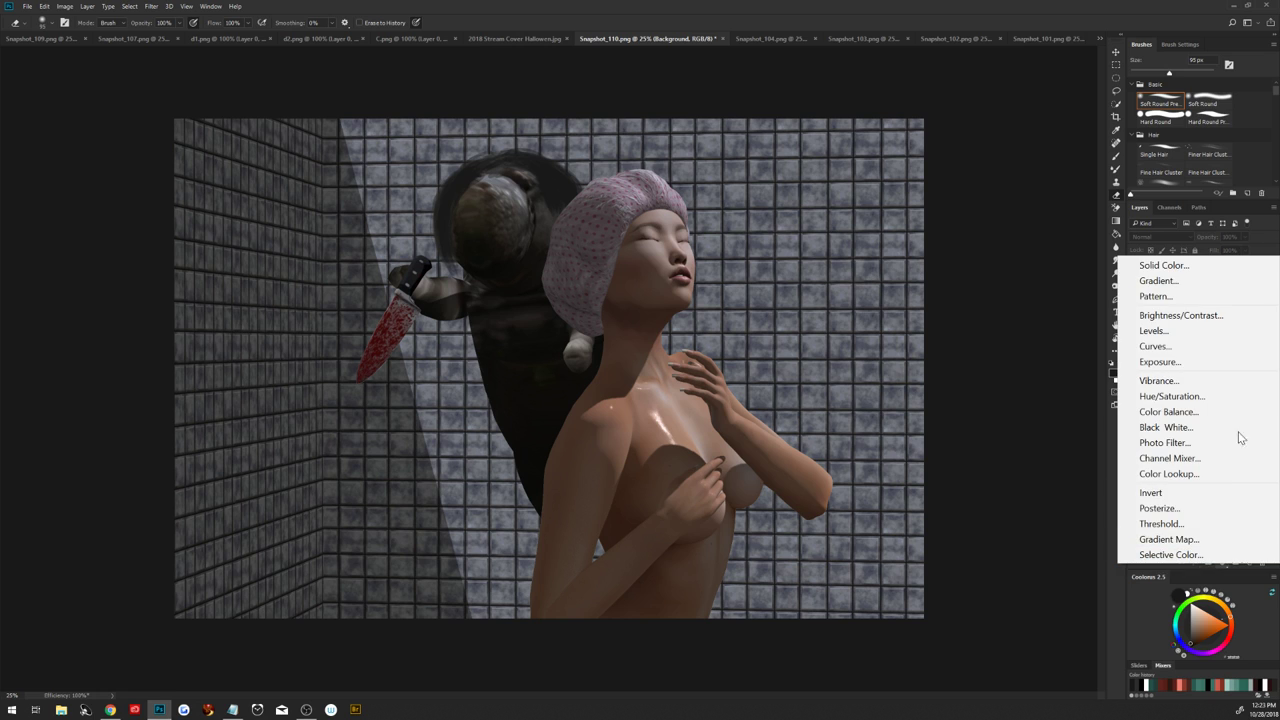
click(1183, 316)
drag(877, 138, 905, 135)
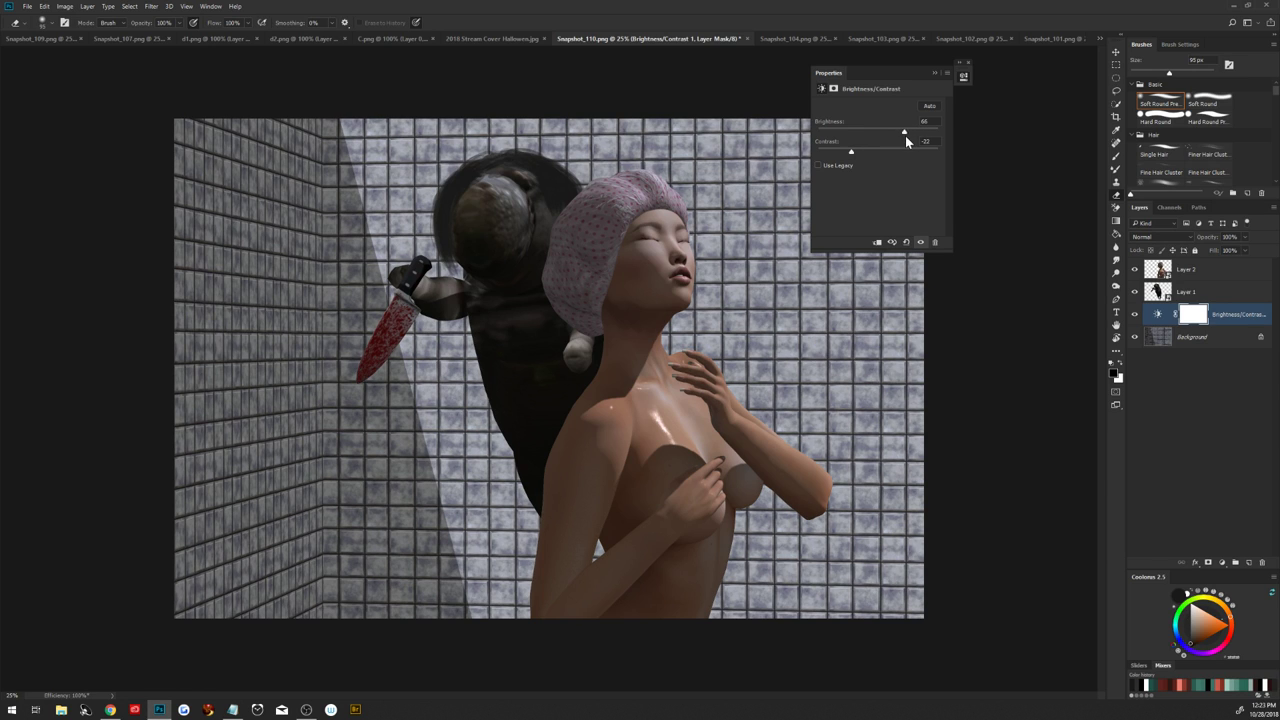
Brighten the tiled wall further with a slight positive Exposure adjustment layer and hide the hippo's Layer 1
click(1222, 563)
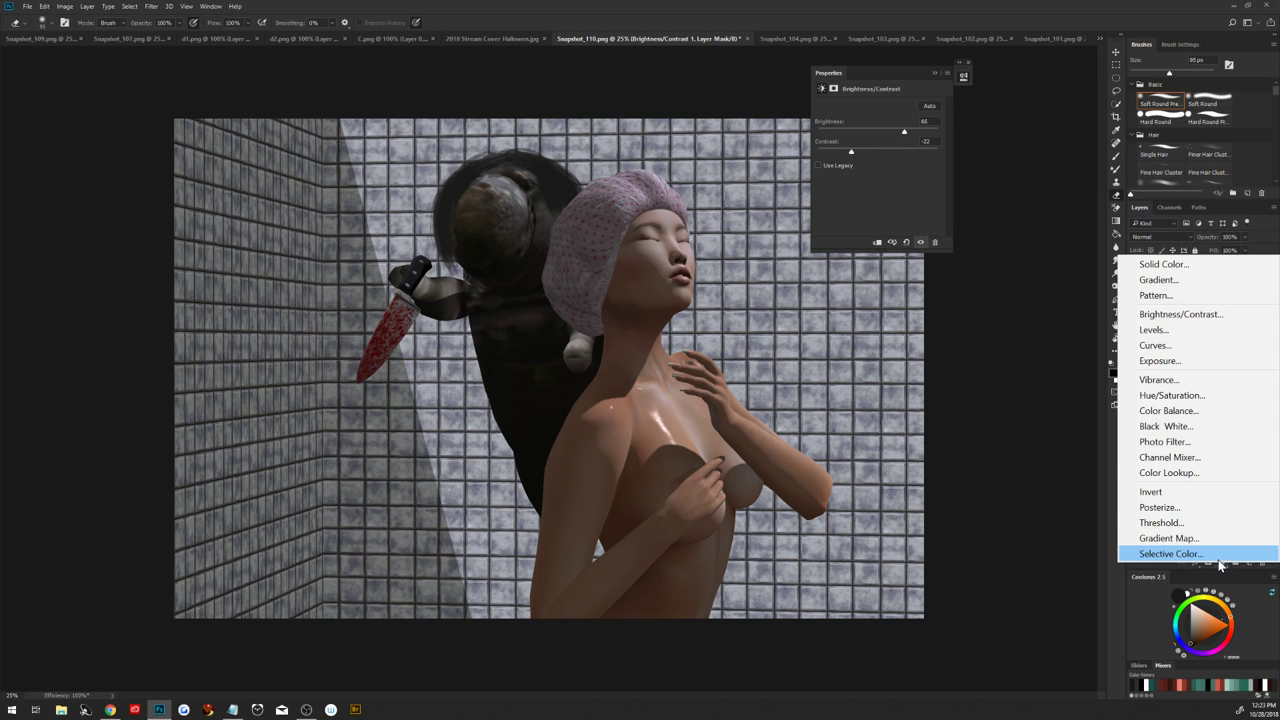
click(1165, 364)
mouse_move(886, 133)
mouse_down()
mouse_move(898, 133)
mouse_move(883, 133)
mouse_up()
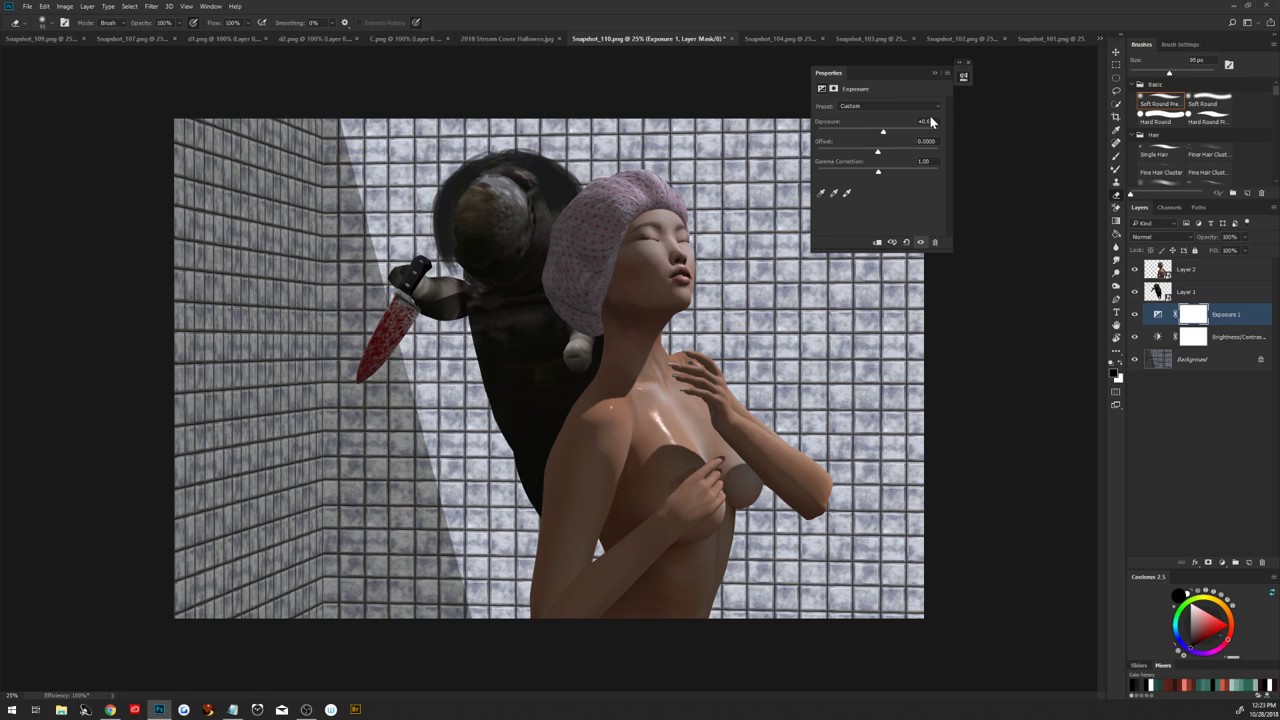
click(1134, 291)
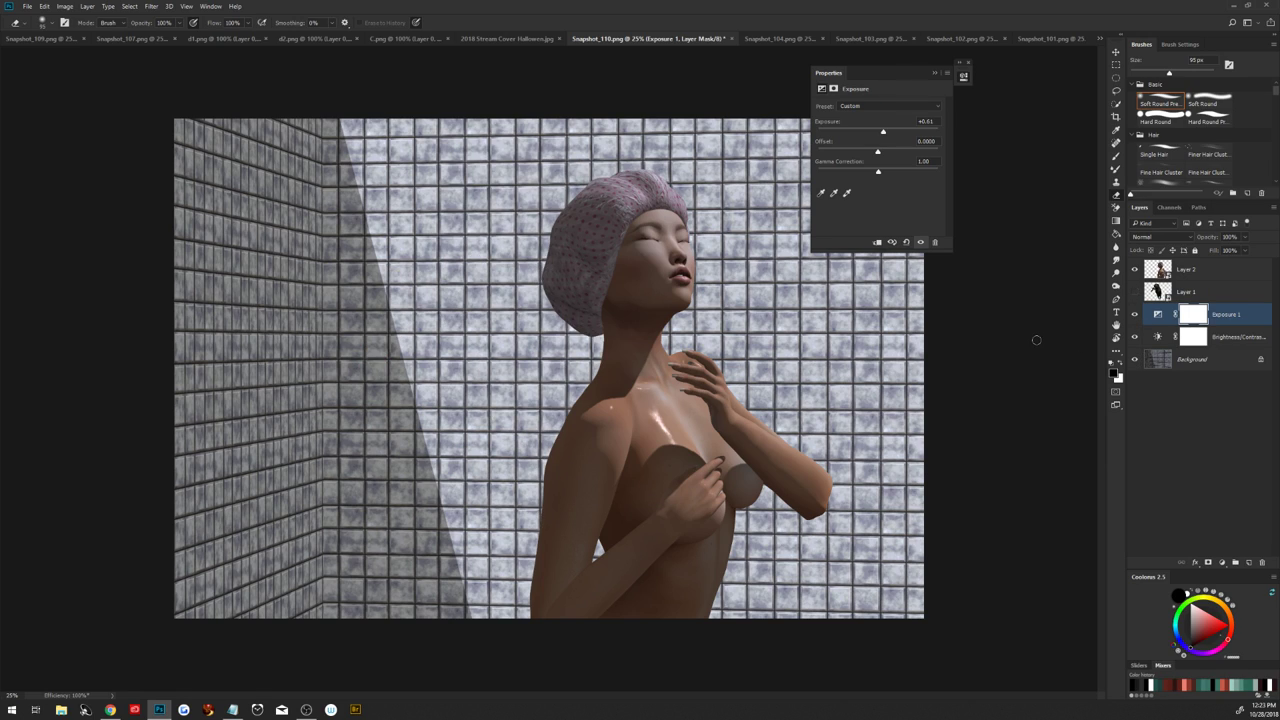
click(963, 75)
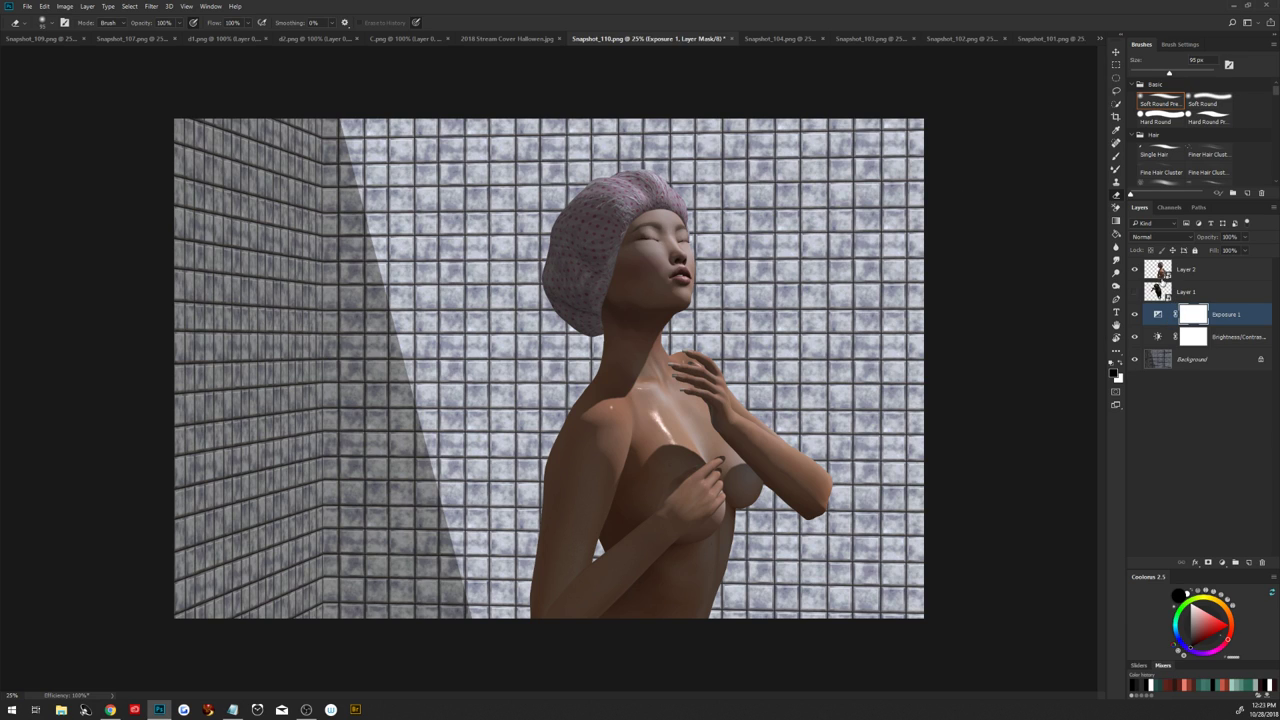
Rasterize the woman's Layer 2 and add a layer mask made from her outline
click(1188, 274)
right_click(1190, 275)
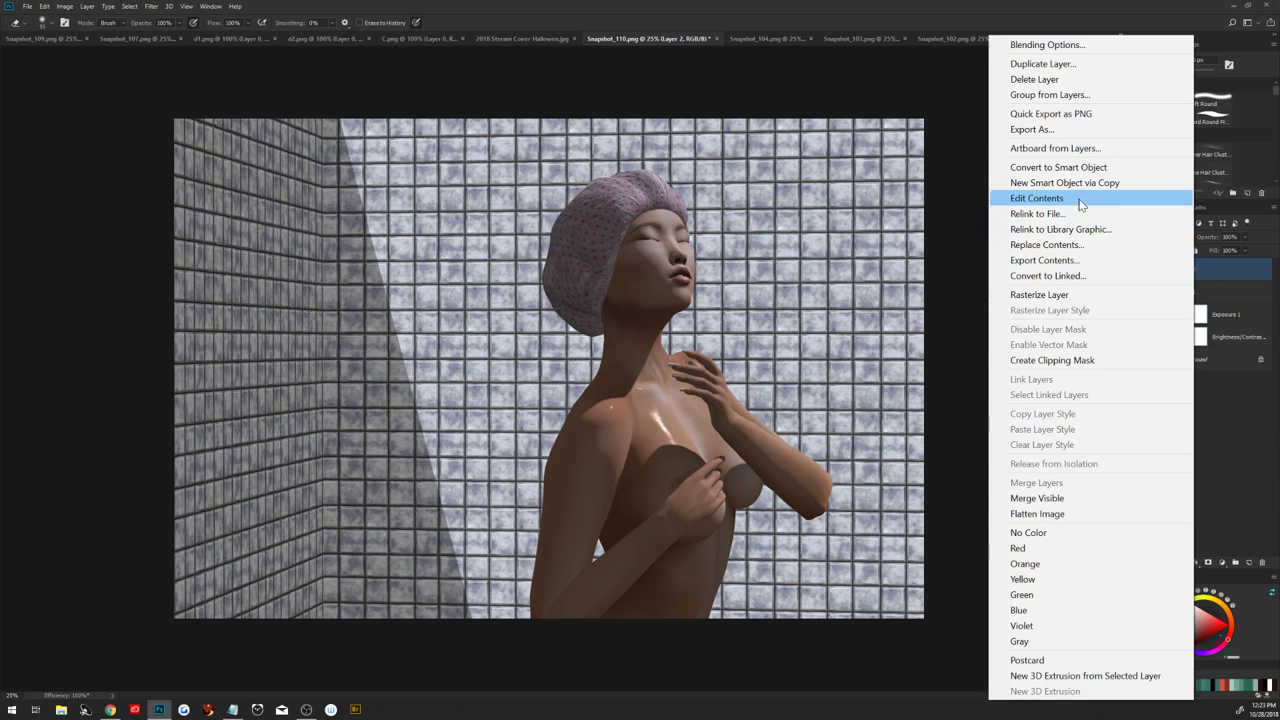
click(1080, 295)
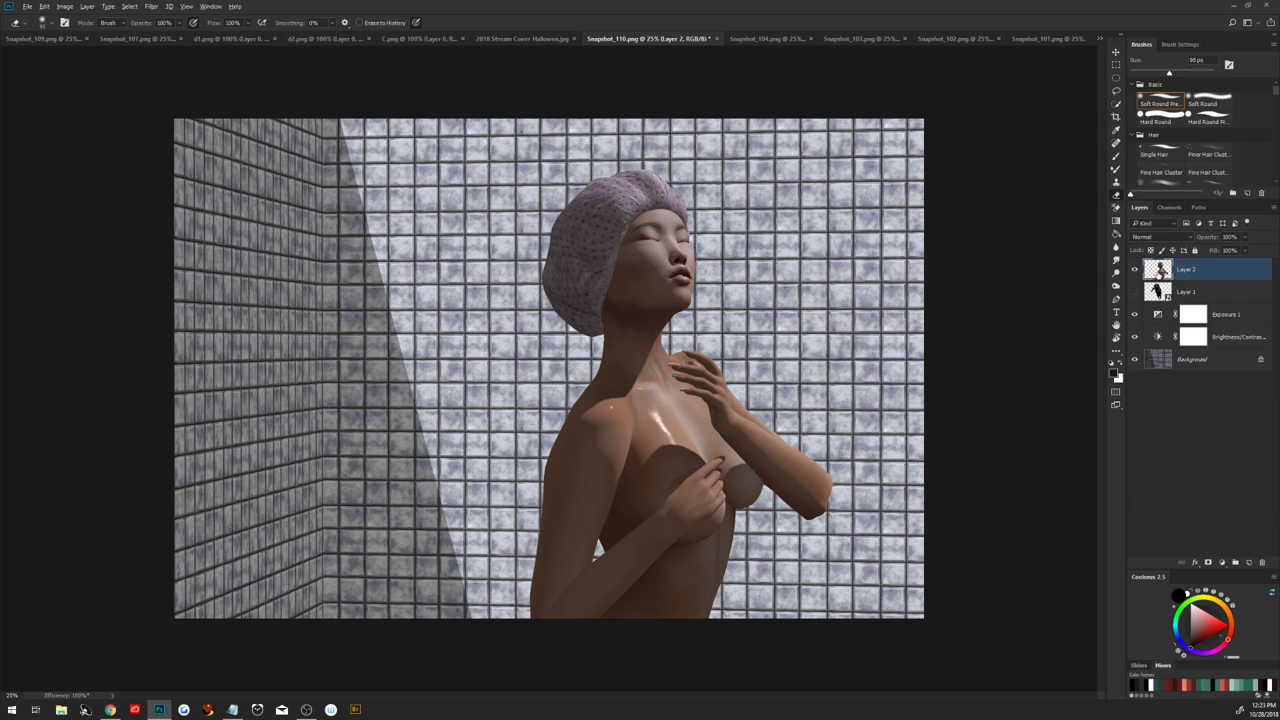
ctrl+click(1157, 271)
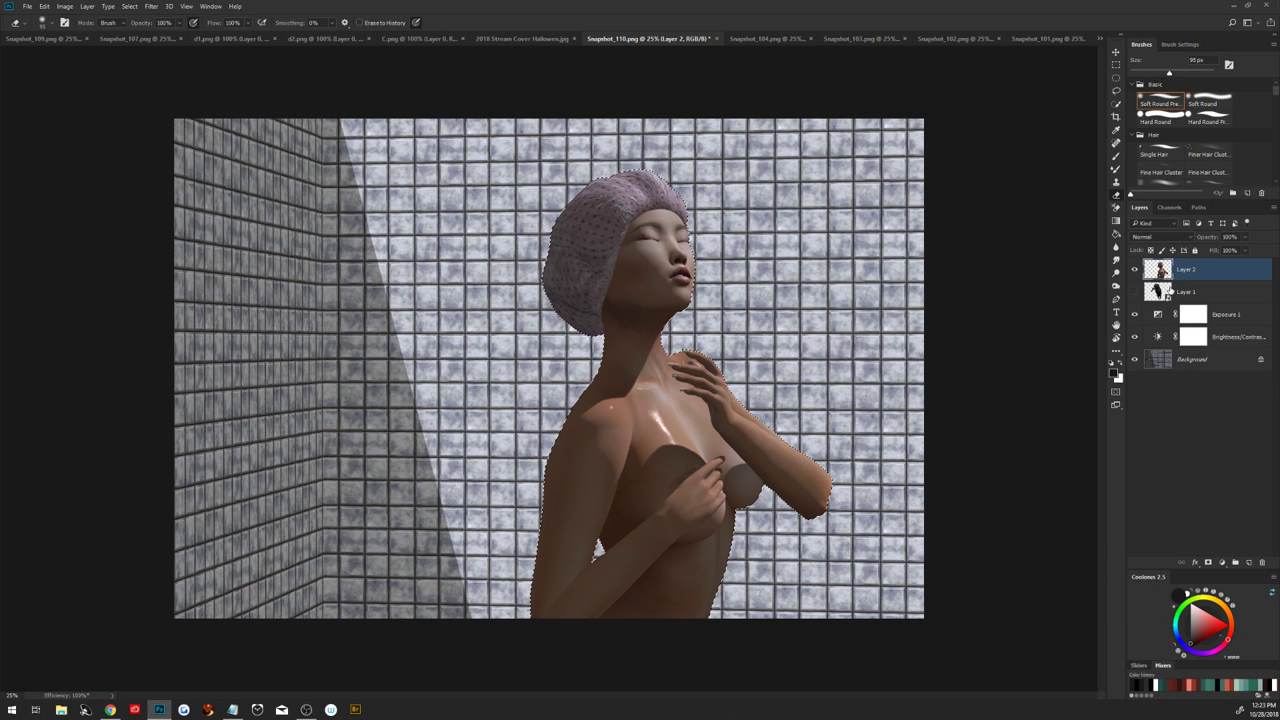
click(1209, 563)
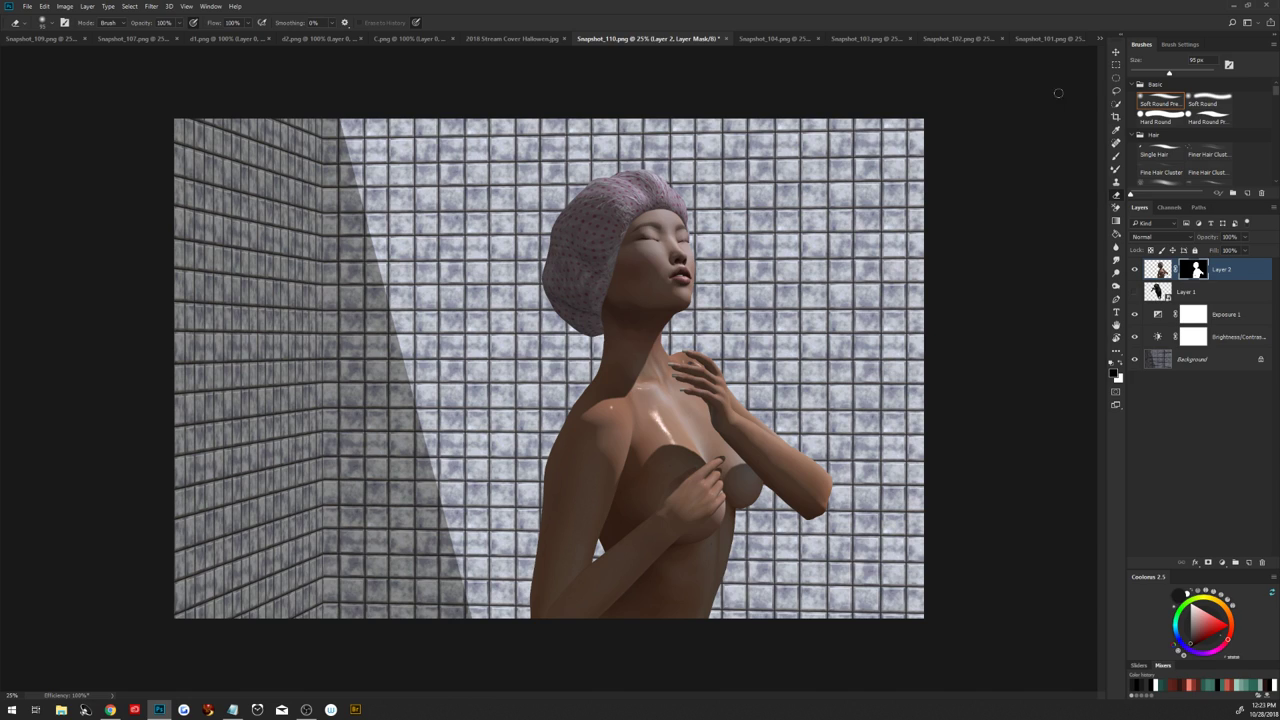
Lasso a loose area around the woman and apply a slight Gaussian Blur to her layer mask
click(1116, 91)
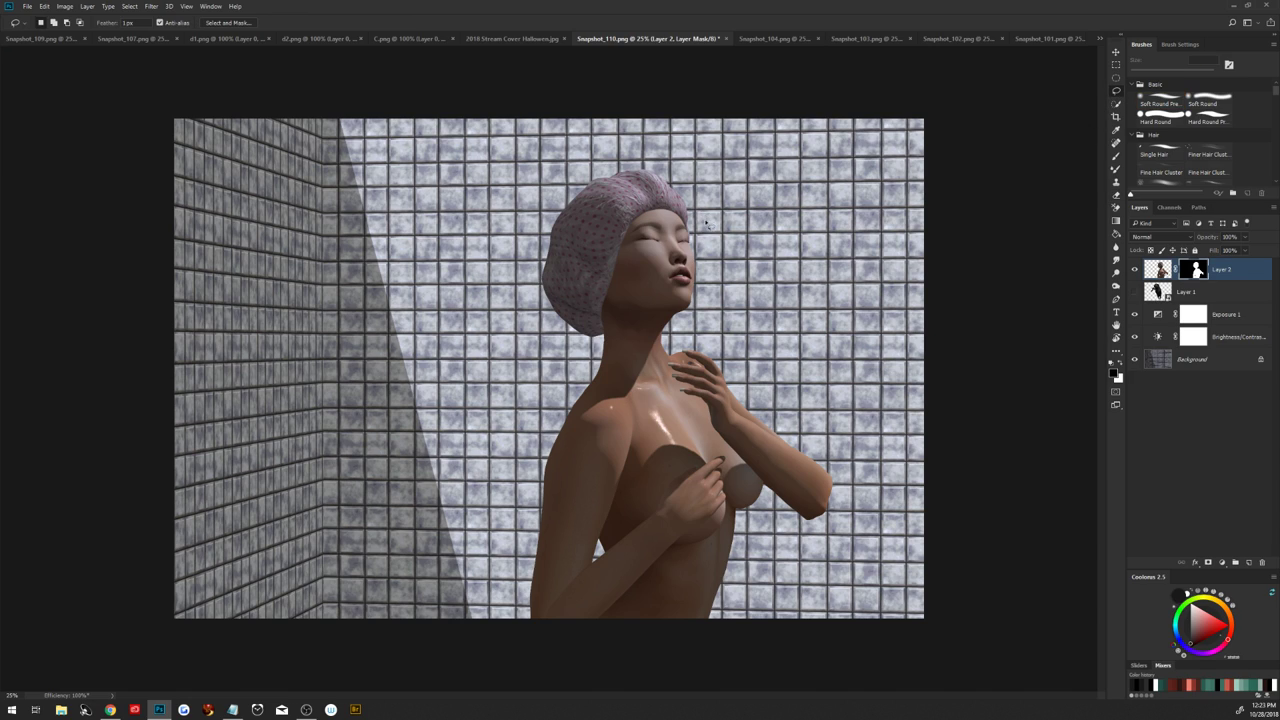
mouse_move(706, 222)
mouse_down()
mouse_move(586, 157)
mouse_move(471, 378)
mouse_move(443, 623)
mouse_move(552, 666)
mouse_move(730, 674)
mouse_move(882, 620)
mouse_move(872, 443)
mouse_move(734, 229)
mouse_up()
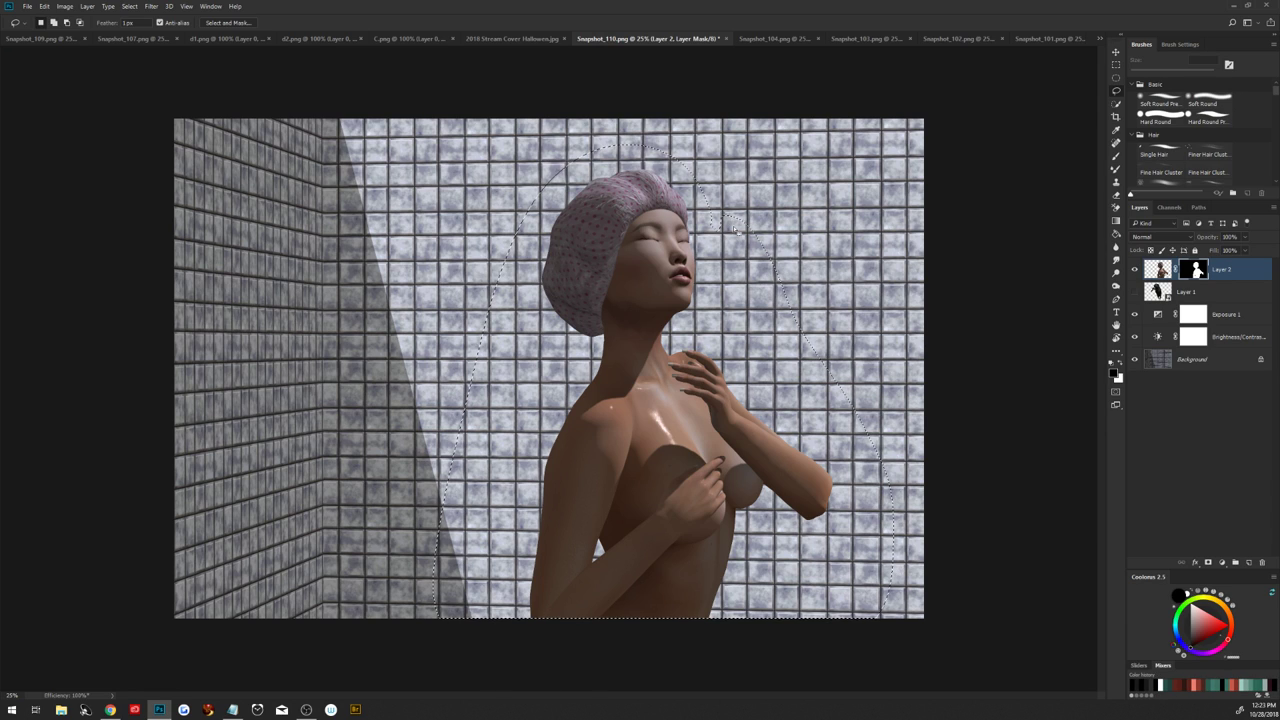
click(152, 6)
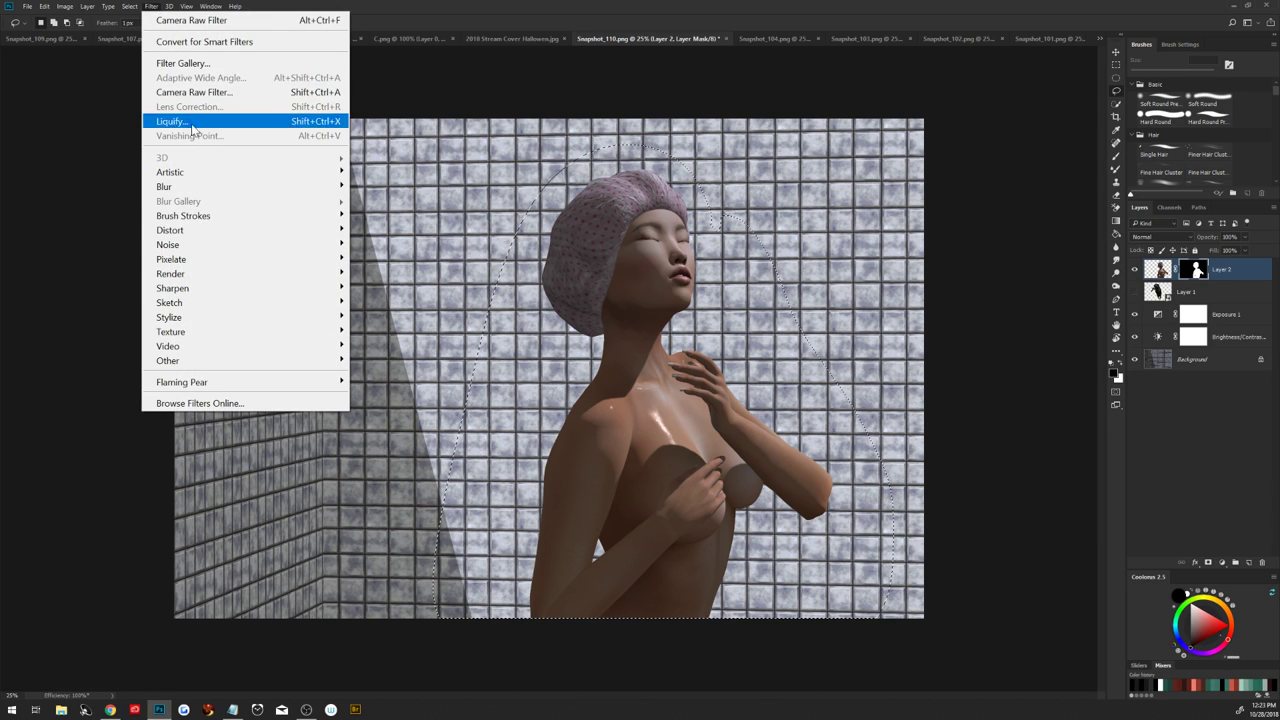
mouse_move(276, 190)
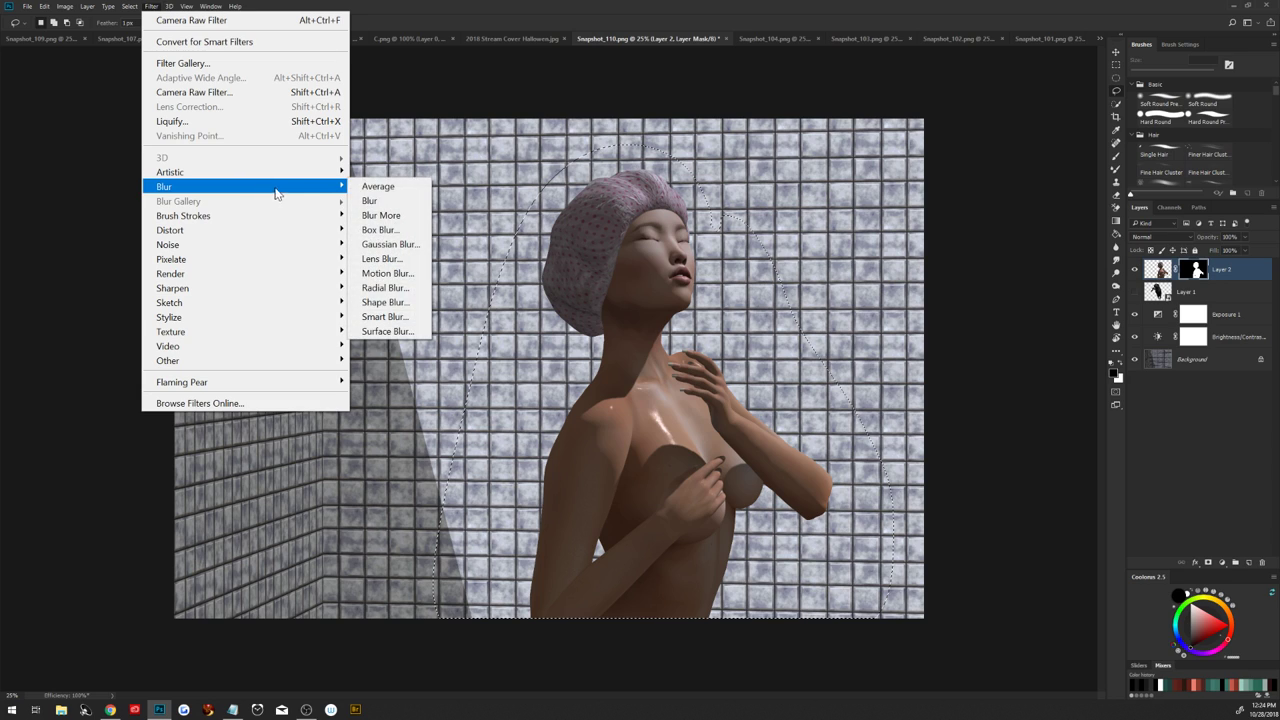
click(388, 245)
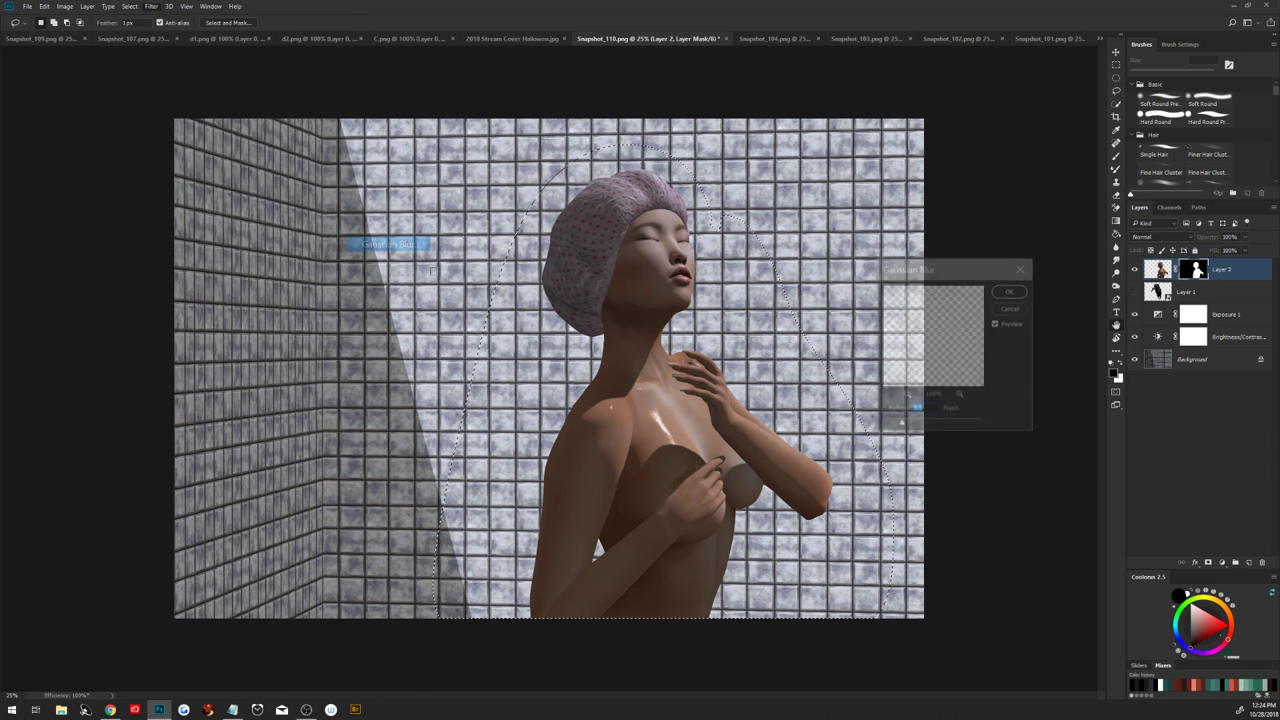
click(1008, 292)
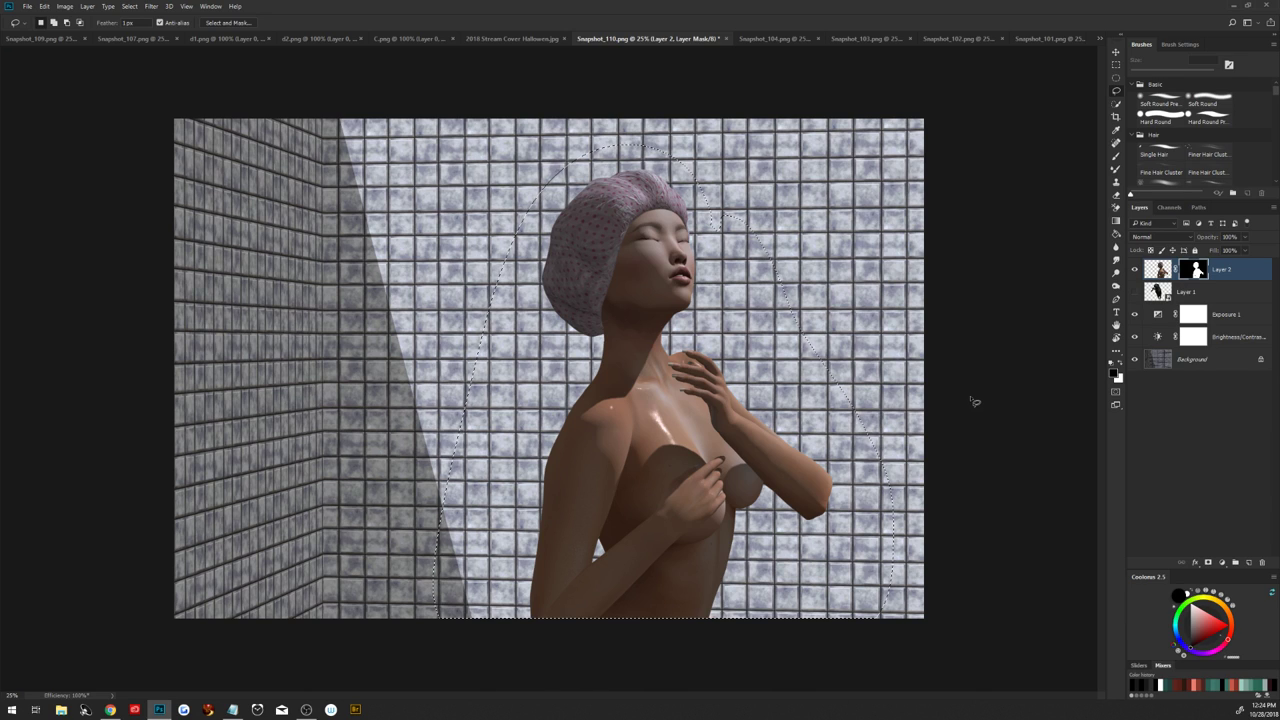
Tighten the woman's mask edge with Levels by strongly raising the black input level, and clear the selection
key(ctrl+l)
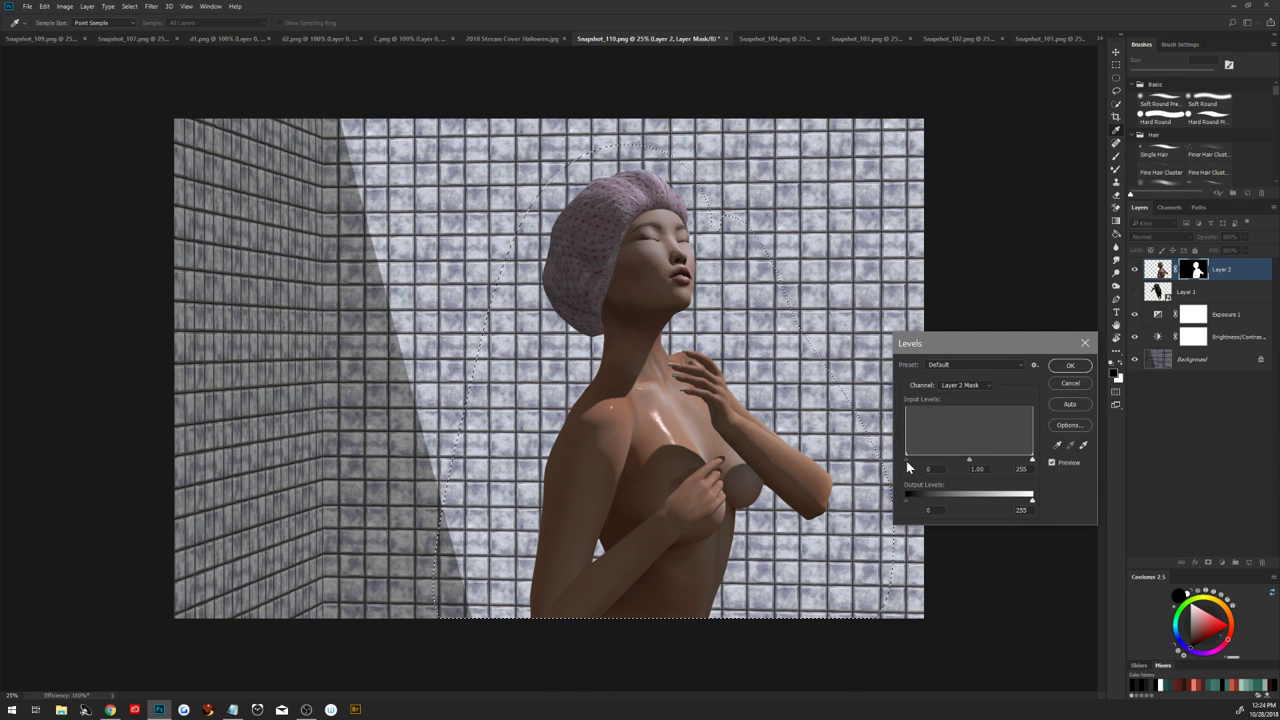
drag(907, 460, 1001, 466)
click(1069, 366)
key(ctrl+d)
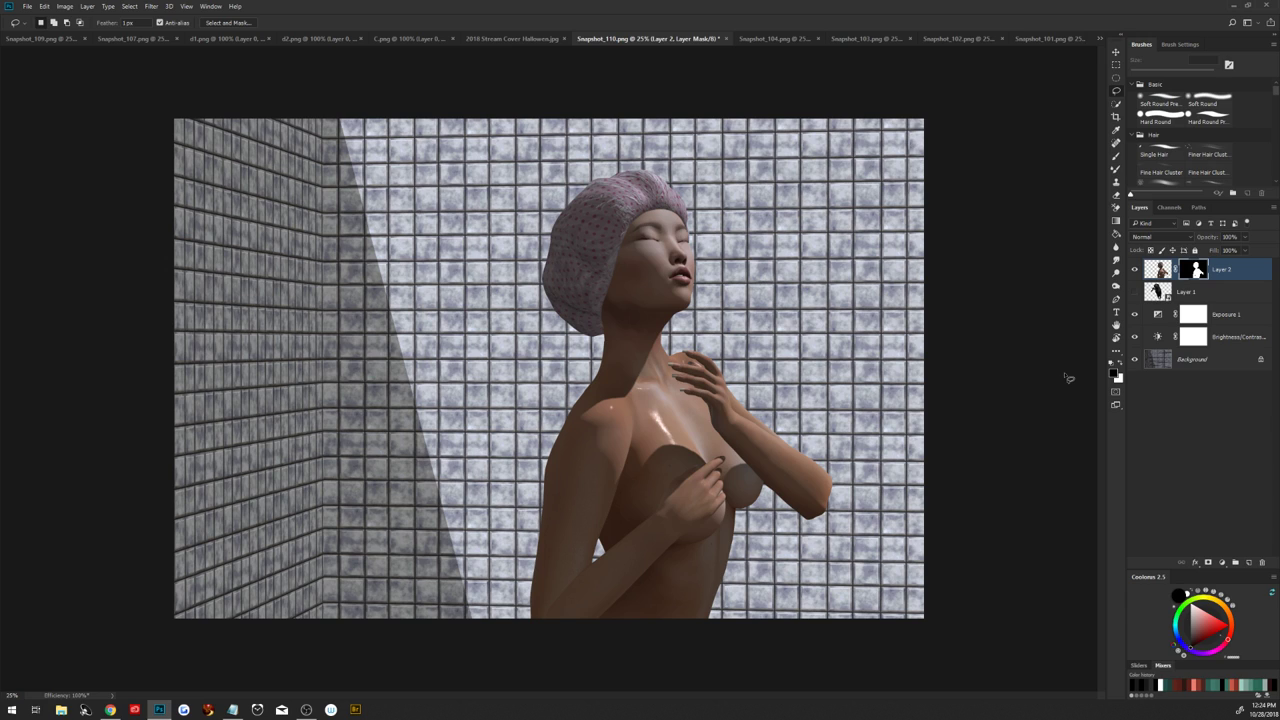
Show the hippo instead of the woman, rasterize Layer 1 and mask it with its own outline
click(1134, 269)
click(1134, 291)
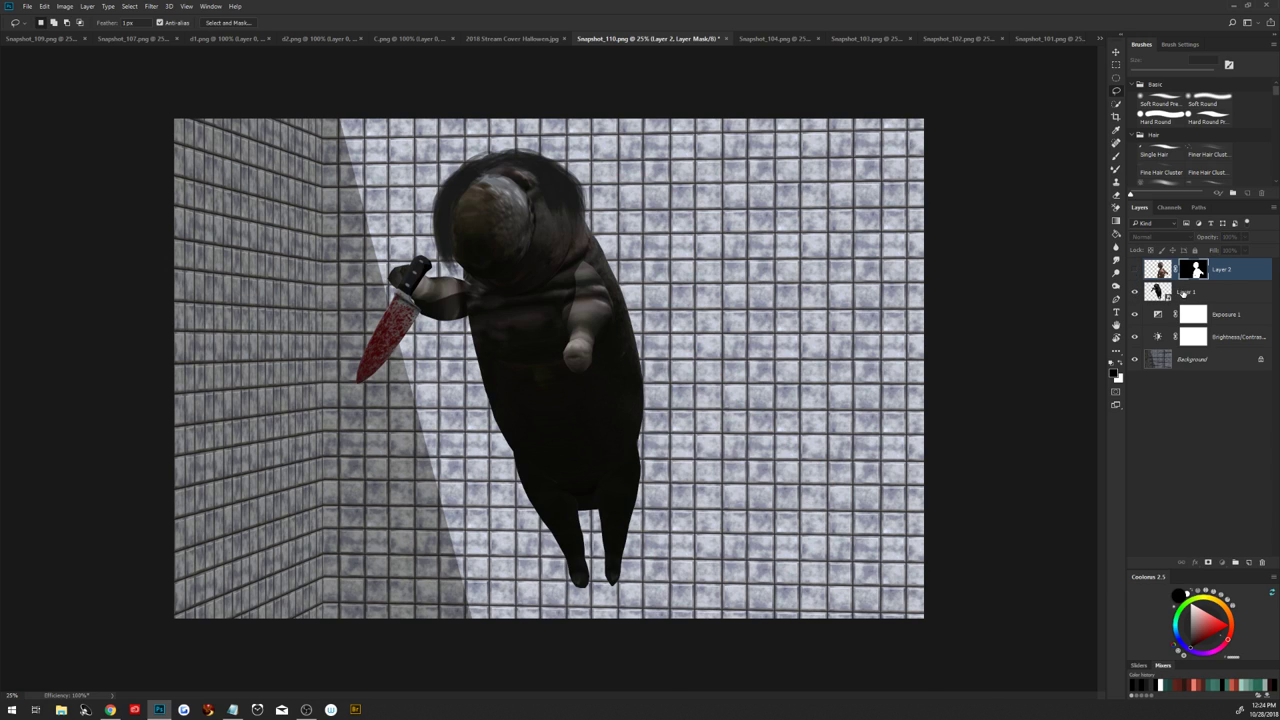
click(1194, 291)
right_click(1193, 291)
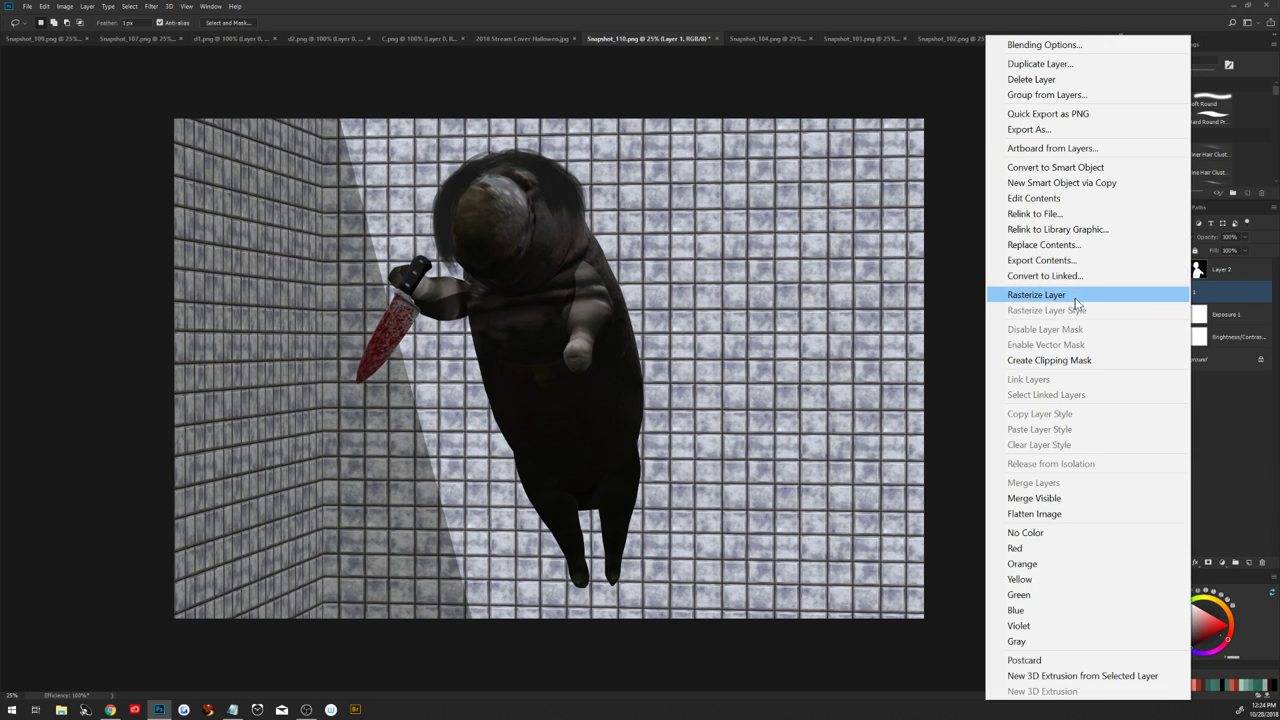
click(1075, 301)
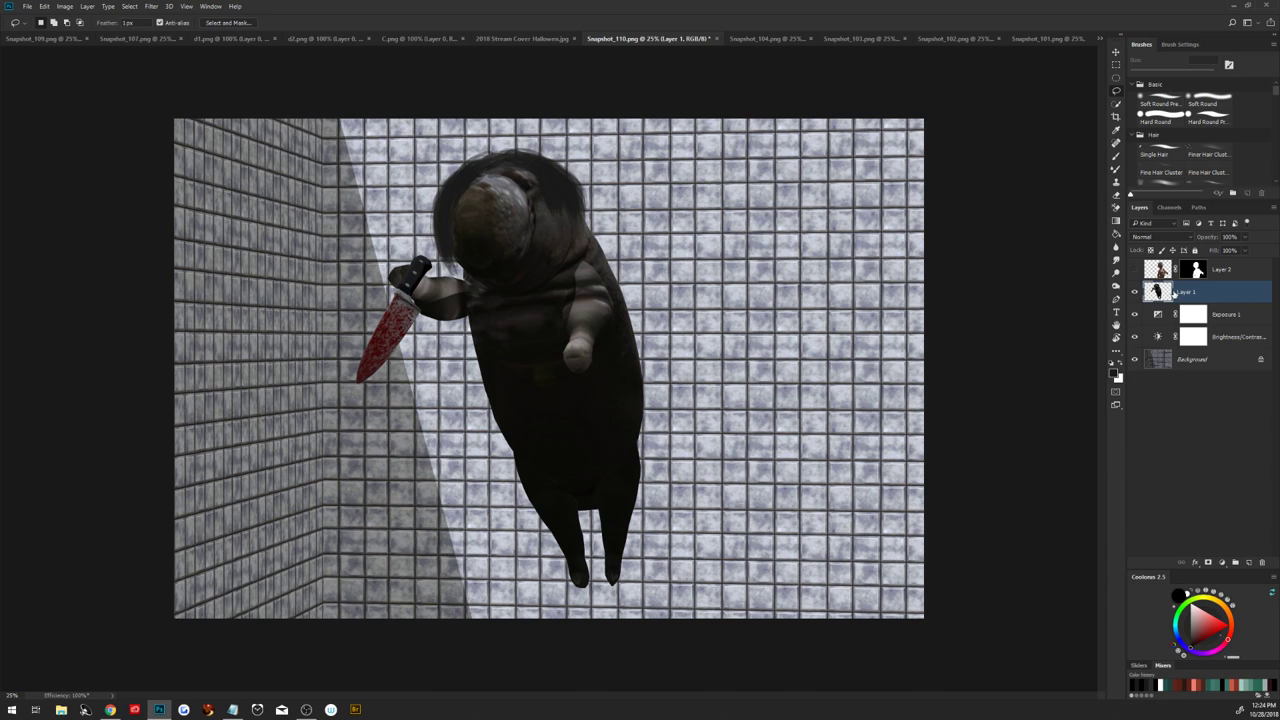
ctrl+click(1156, 293)
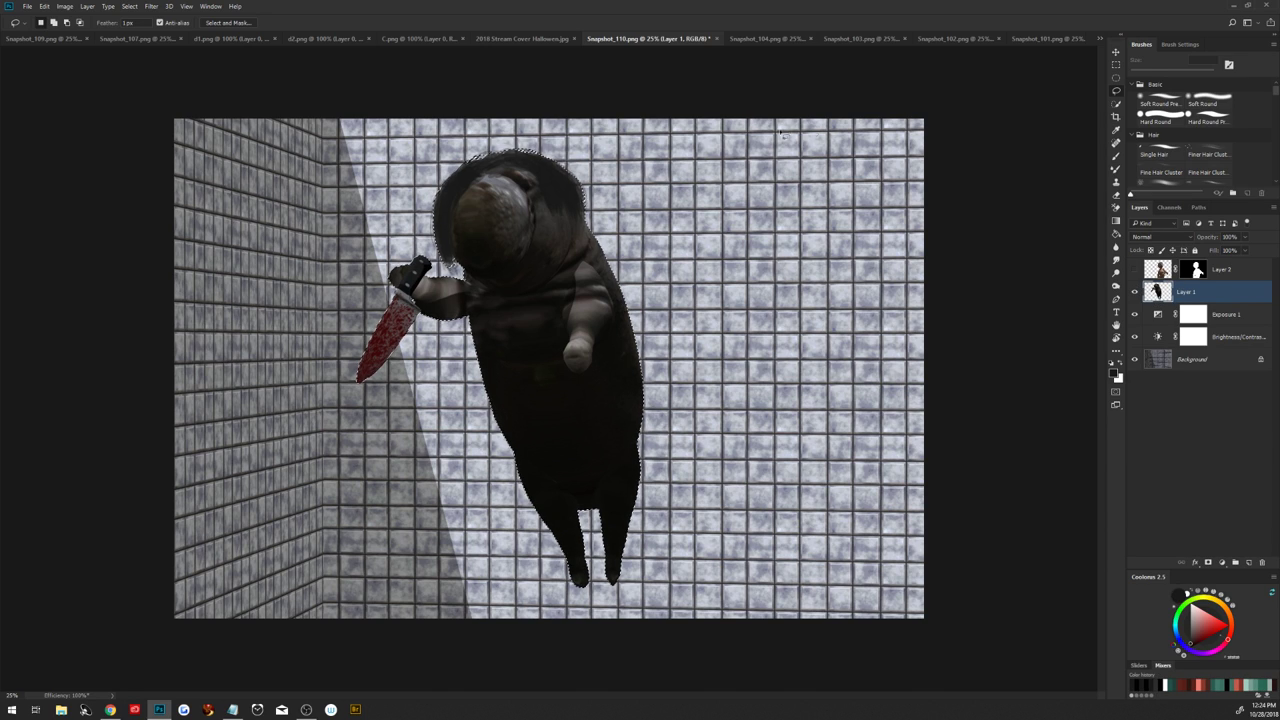
click(1208, 562)
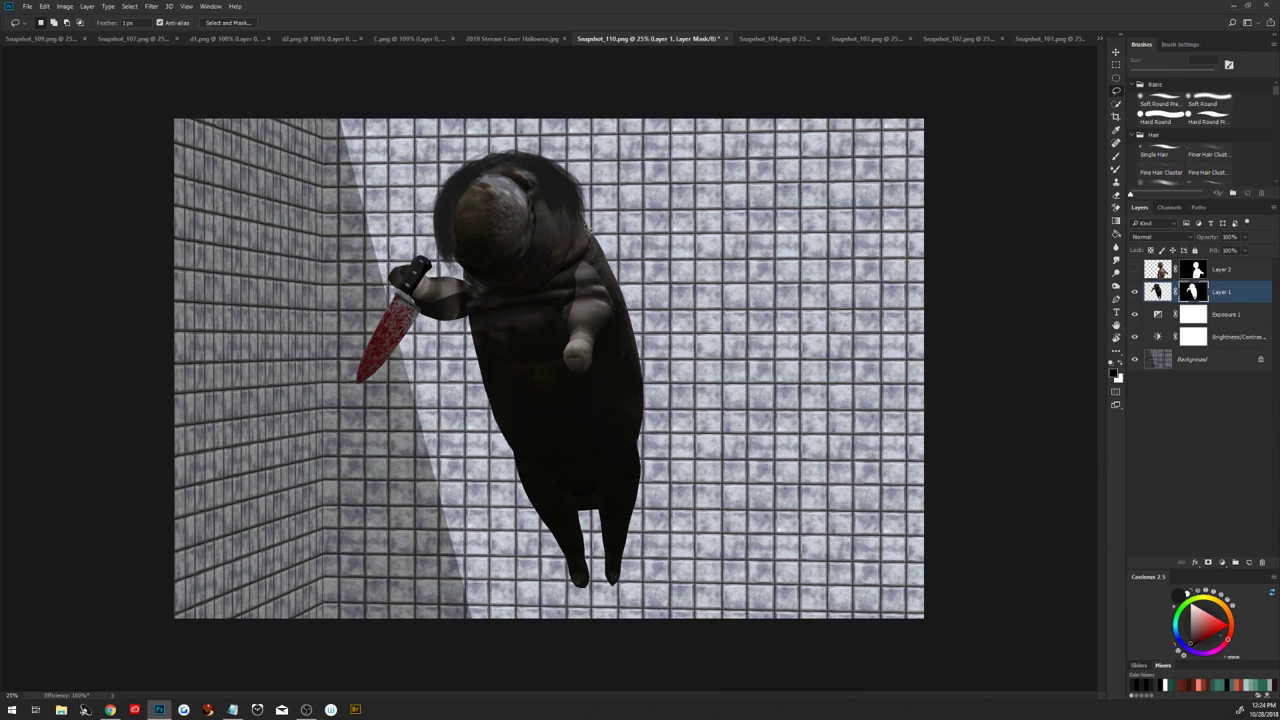
Lasso the hippo's body and knife, leaving out the hairy head, and apply a slight Gaussian Blur to its mask
mouse_move(590, 224)
mouse_down()
mouse_move(654, 285)
mouse_move(678, 413)
mouse_move(671, 542)
mouse_move(600, 588)
mouse_move(491, 541)
mouse_move(442, 456)
mouse_move(436, 402)
mouse_move(336, 394)
mouse_move(335, 319)
mouse_move(358, 245)
mouse_move(389, 228)
mouse_move(462, 283)
mouse_move(457, 258)
mouse_move(471, 244)
mouse_move(504, 236)
mouse_move(568, 277)
mouse_move(592, 230)
mouse_up()
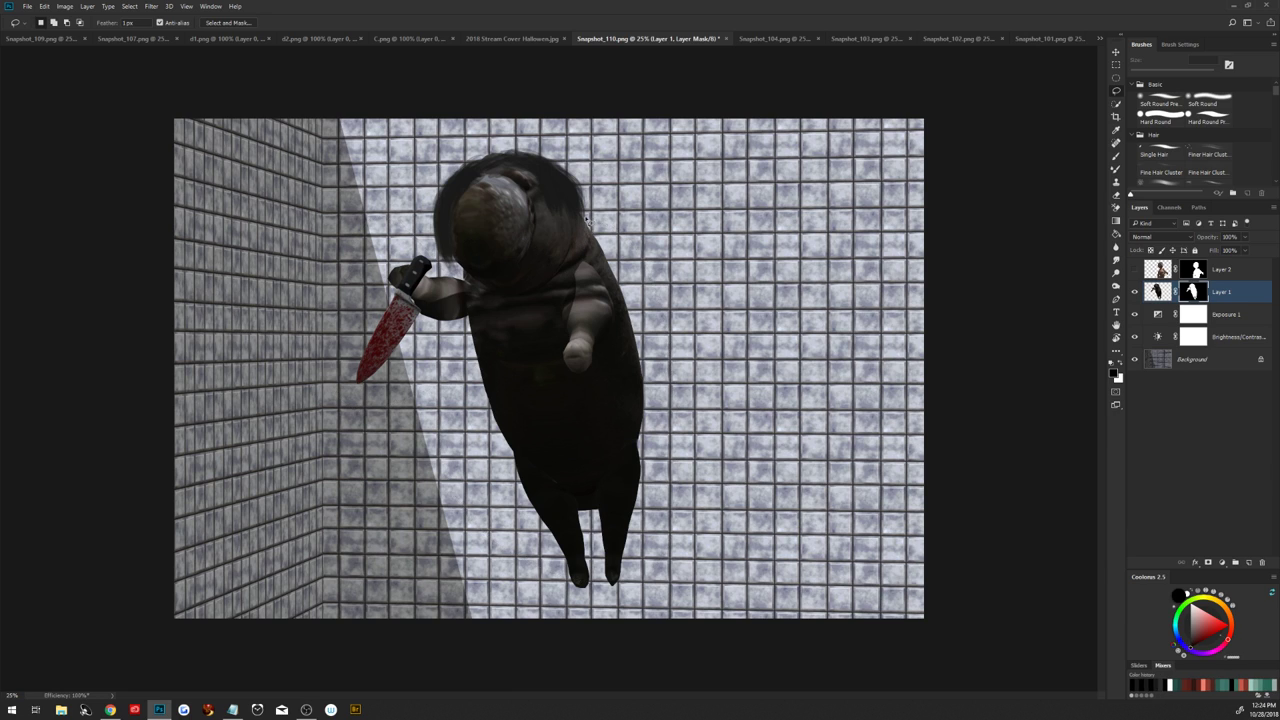
click(151, 6)
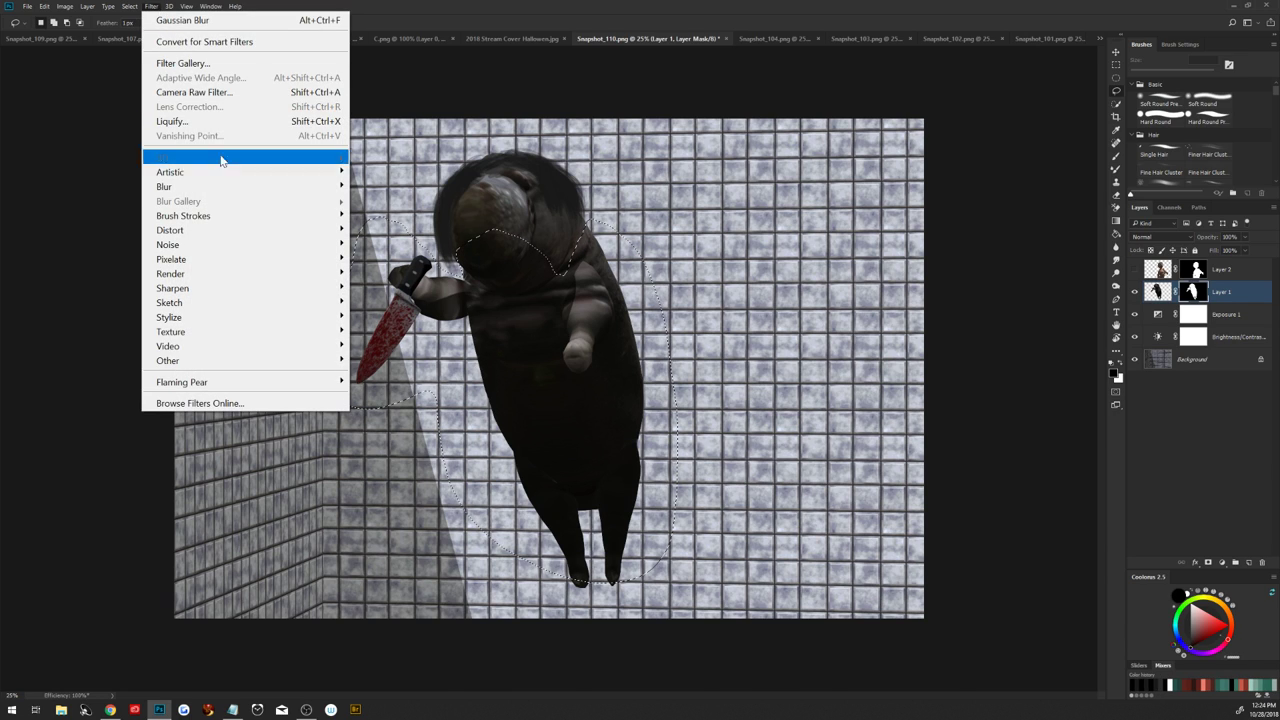
mouse_move(337, 194)
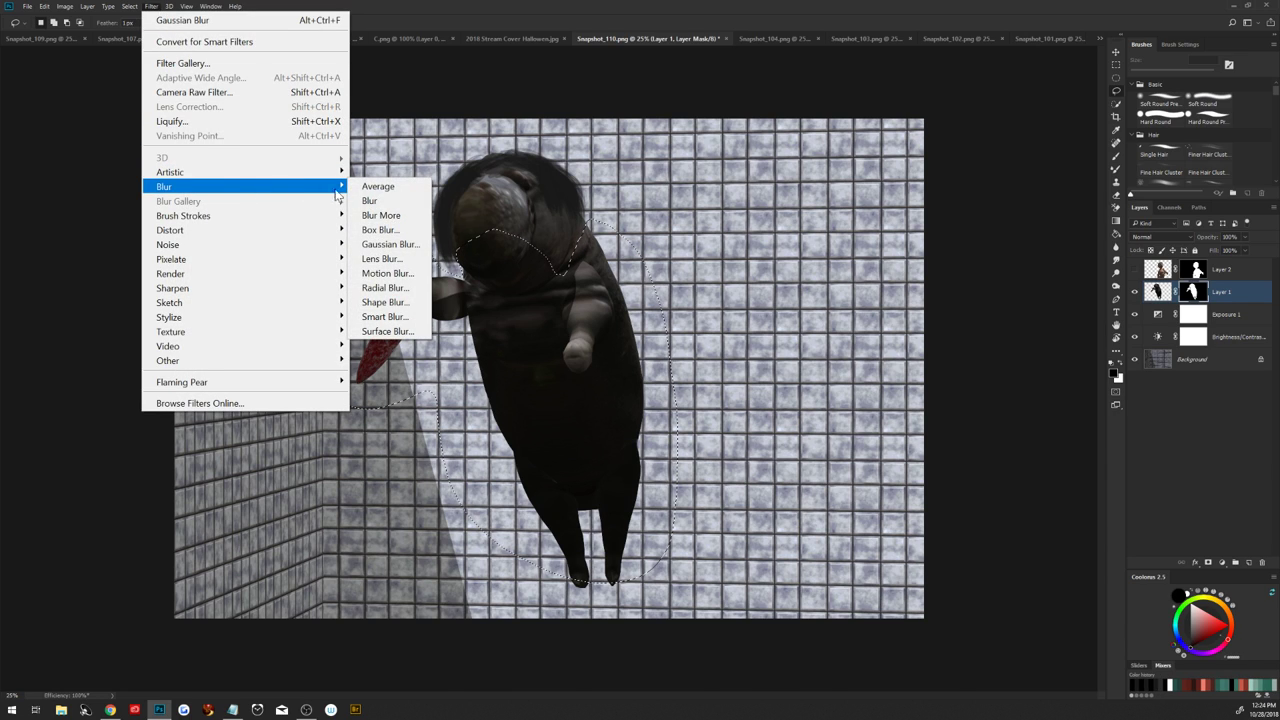
click(415, 247)
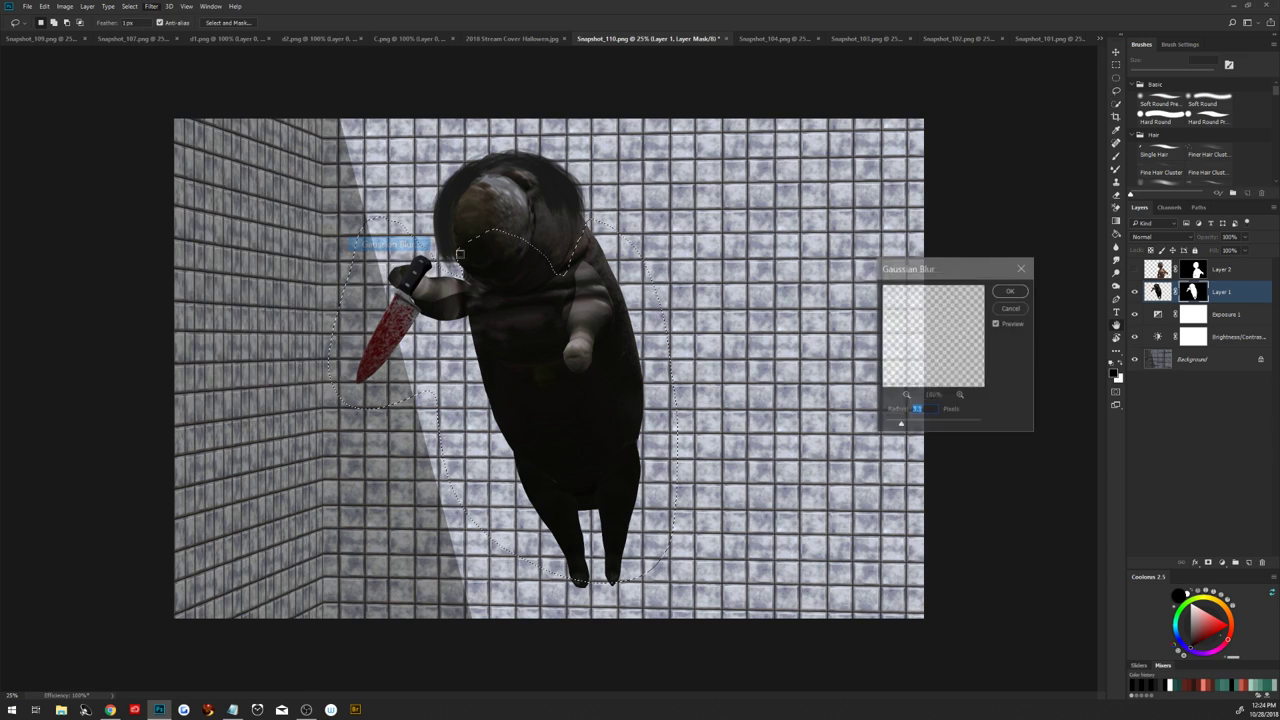
click(1010, 291)
Tighten the selected part of the hippo's mask edge with Levels by strongly raising the black input level
key(ctrl+l)
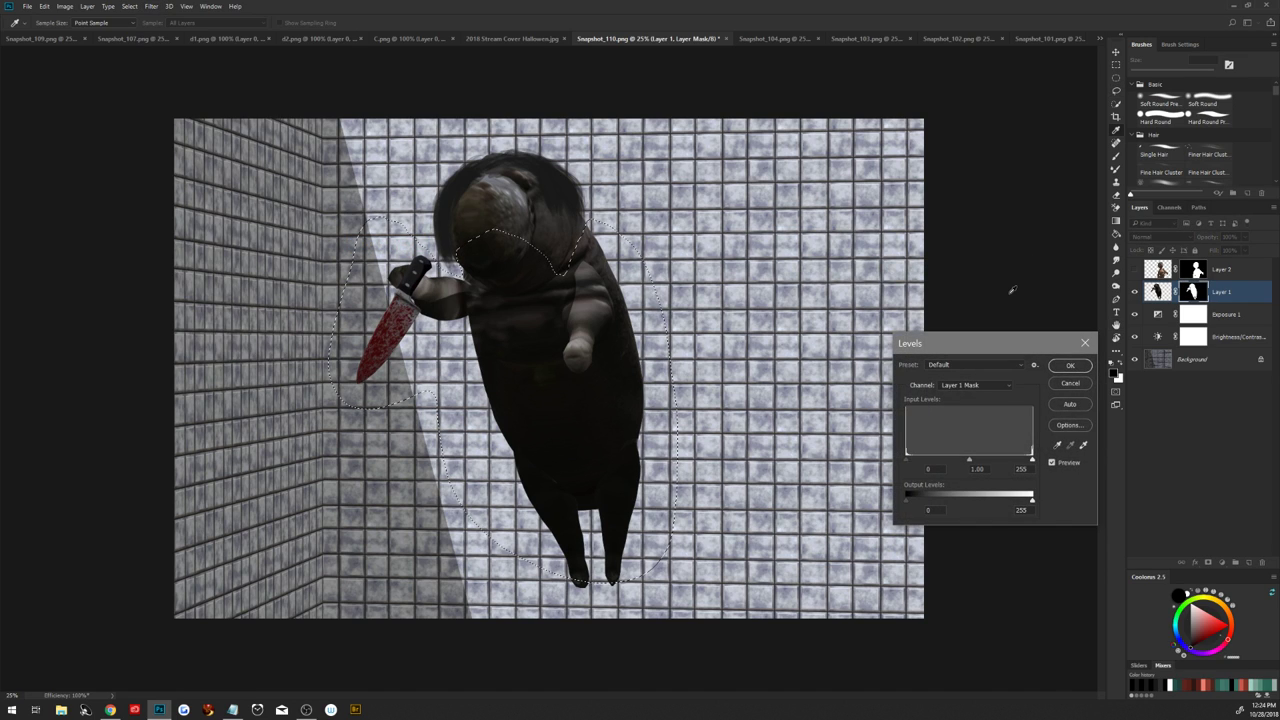
mouse_move(905, 457)
mouse_down()
mouse_move(1026, 462)
mouse_move(1004, 458)
mouse_up()
click(1066, 366)
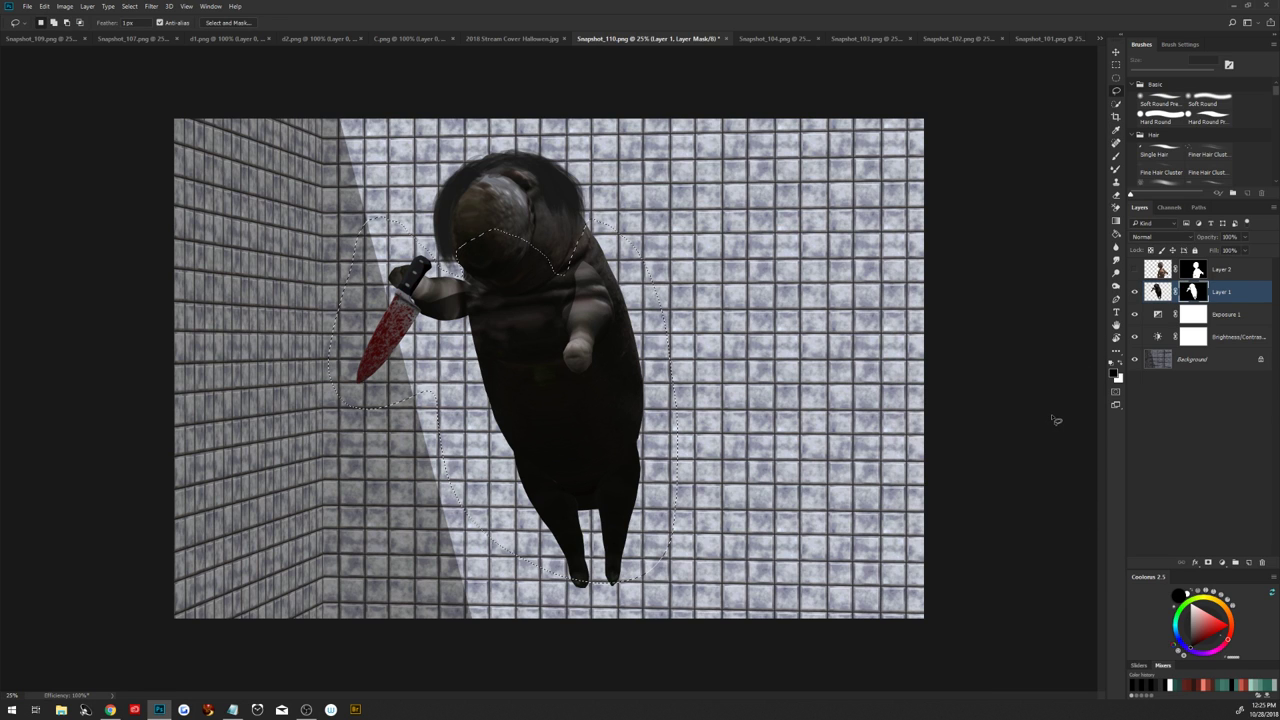
Clear the selection and apply the layer masks of Layer 2 and Layer 1 to their layers
key(ctrl+s)
click(755, 566)
right_click(1193, 272)
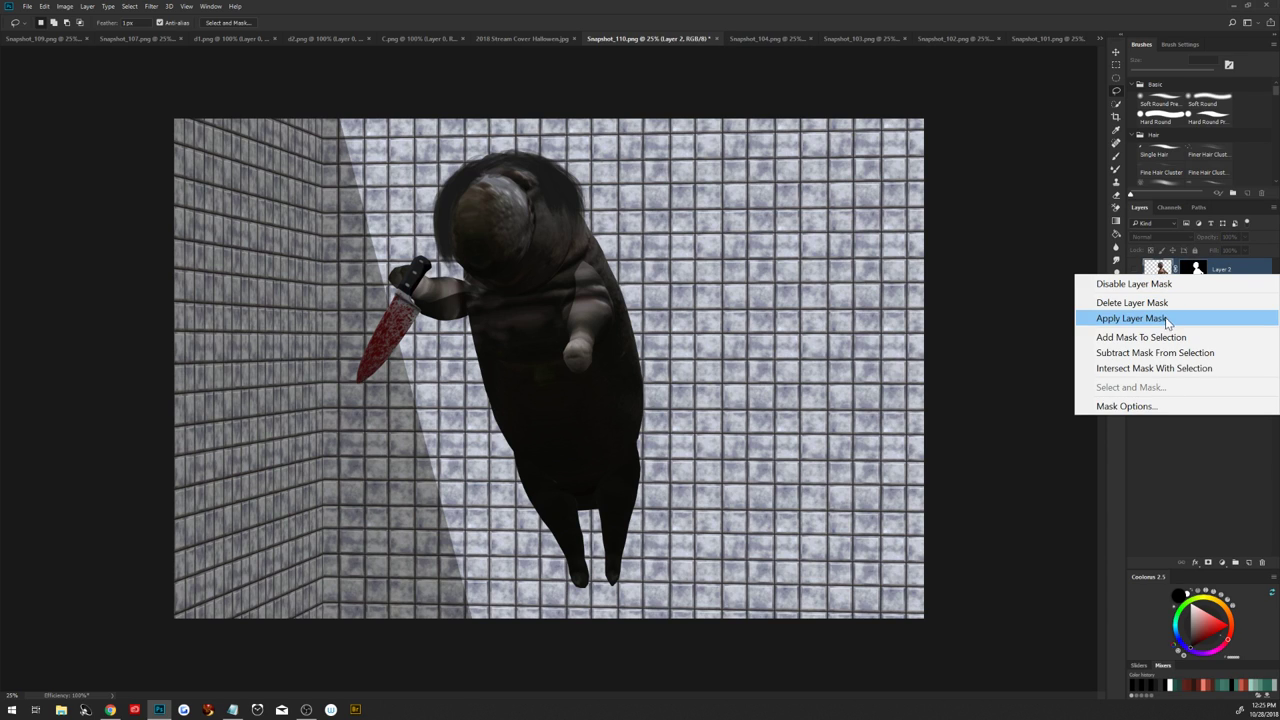
click(1165, 320)
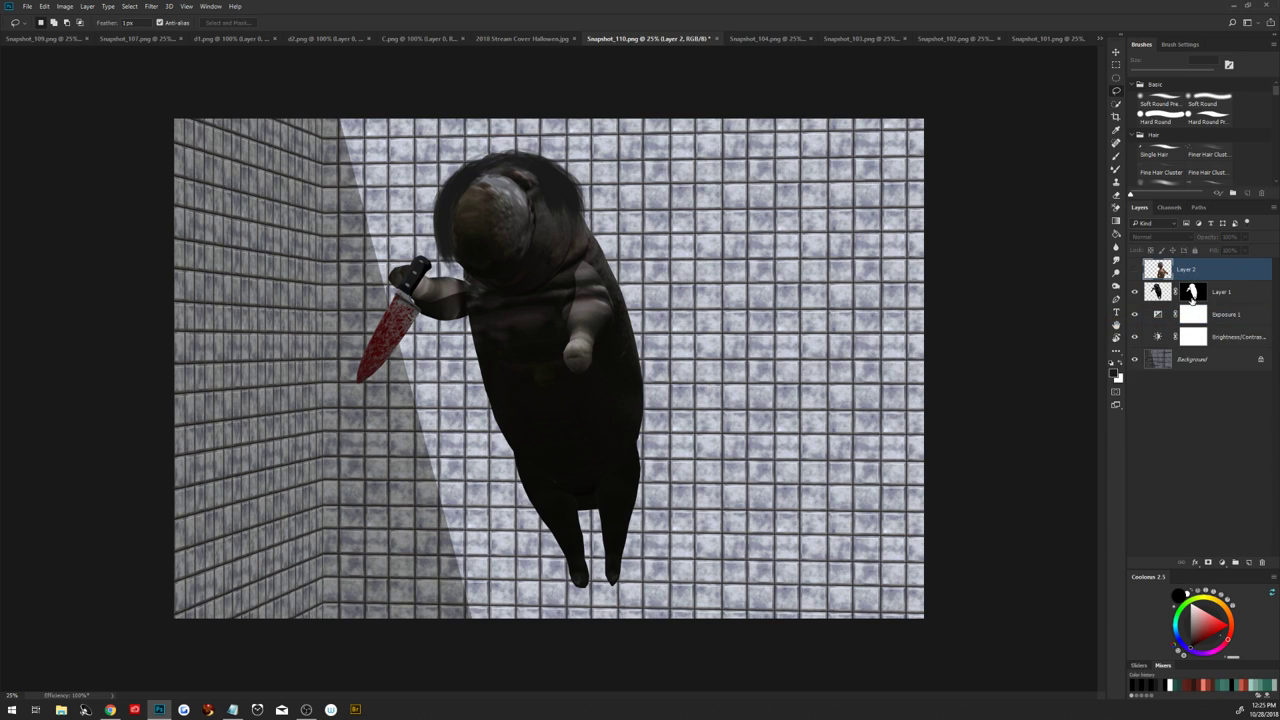
click(1192, 286)
right_click(1192, 290)
click(1110, 334)
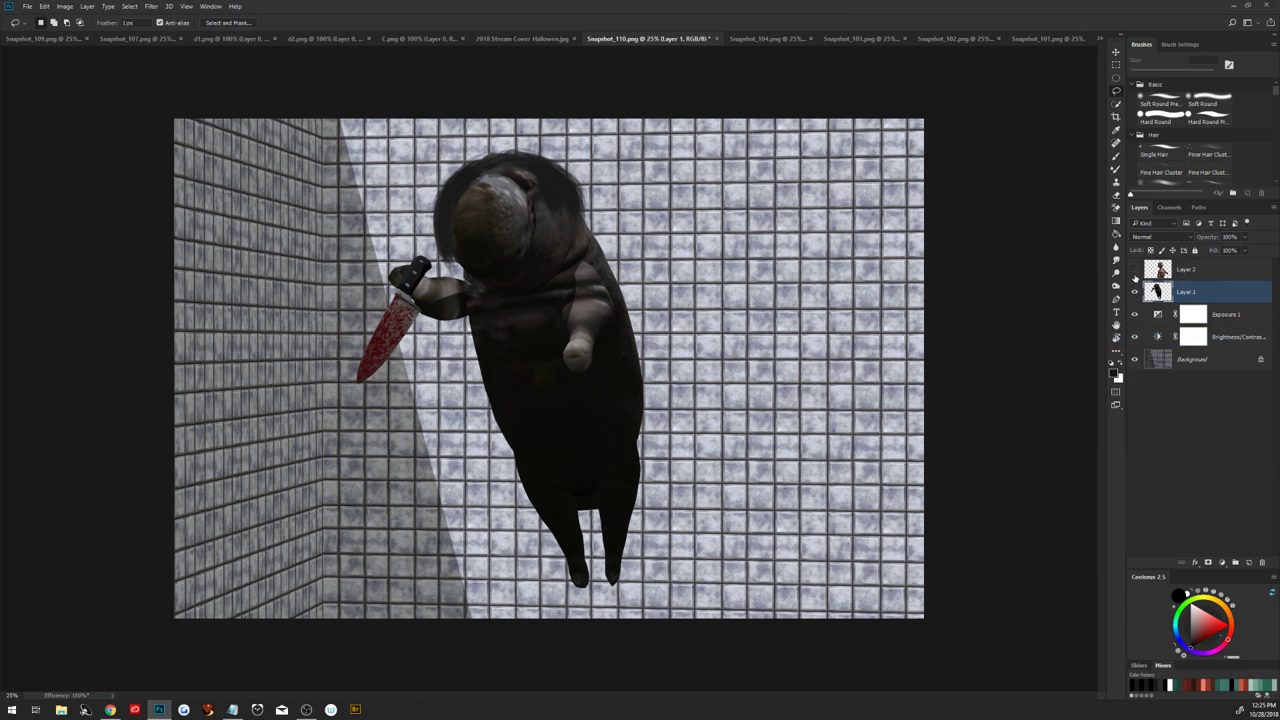
click(1134, 271)
Copy the entire shower curtain from C.png into Snapshot_110.png above the hippo and convert it to a smart object
click(428, 39)
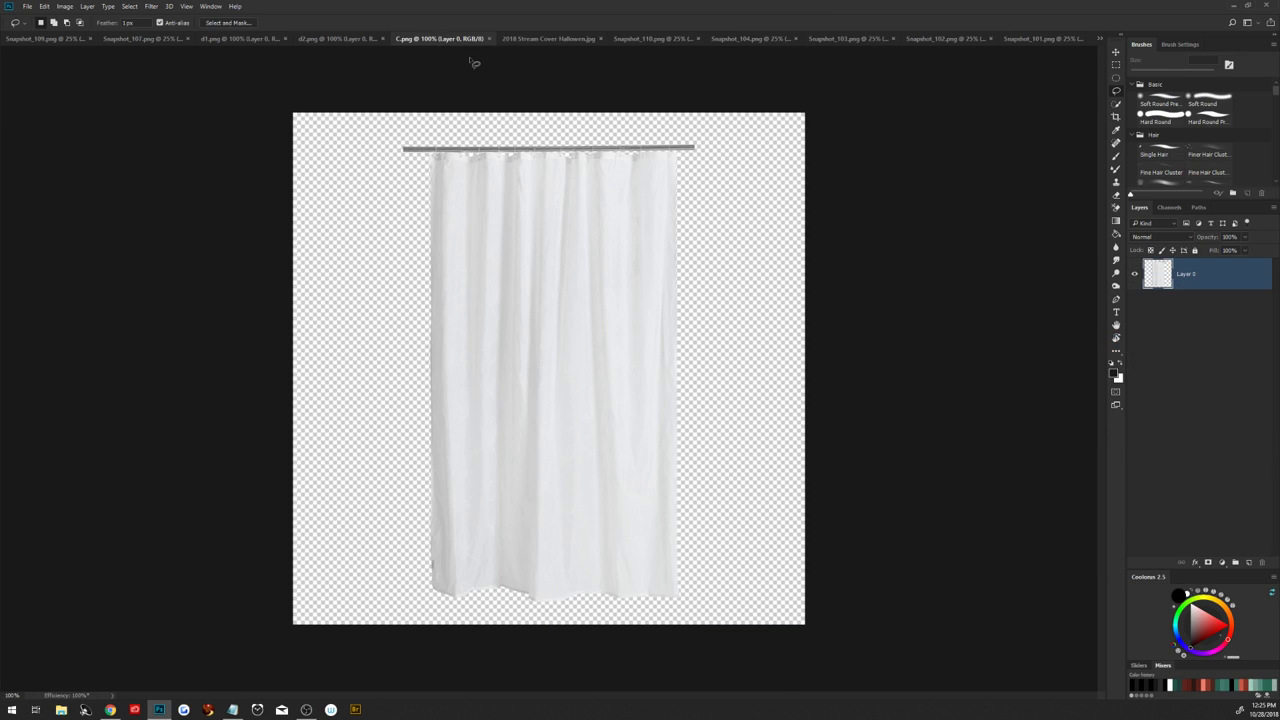
key(ctrl+a)
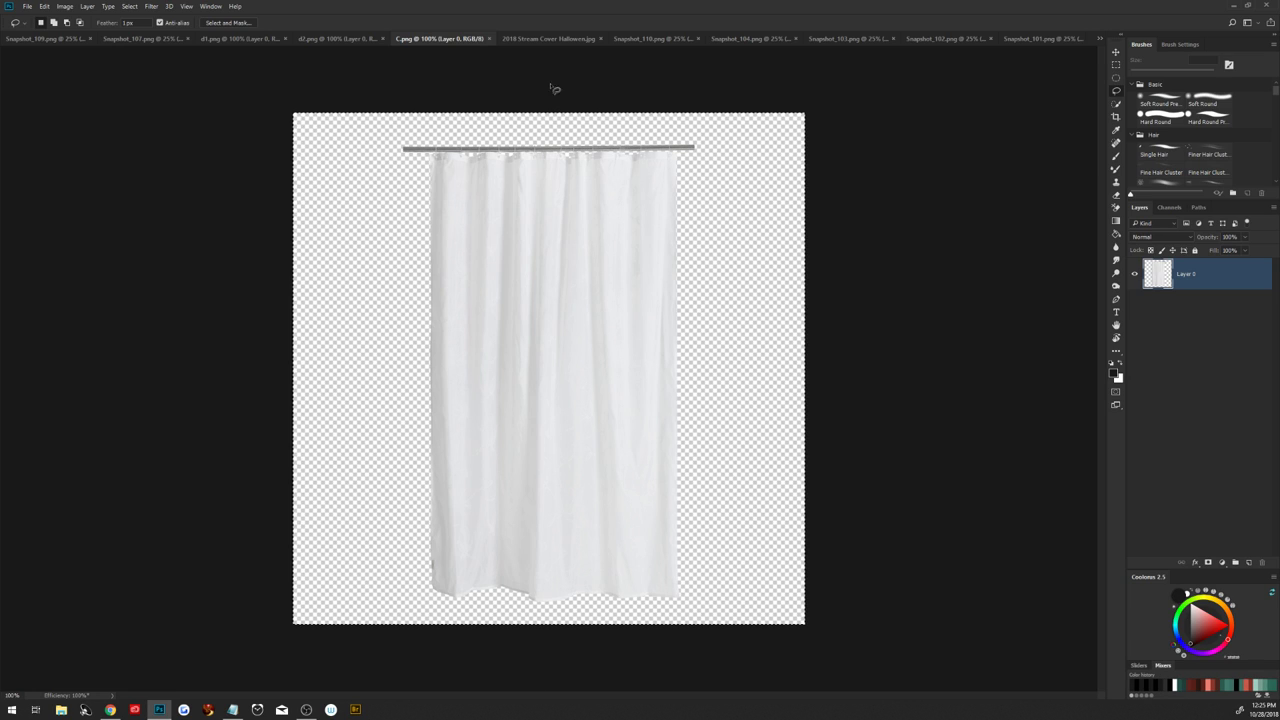
key(ctrl+c)
click(660, 39)
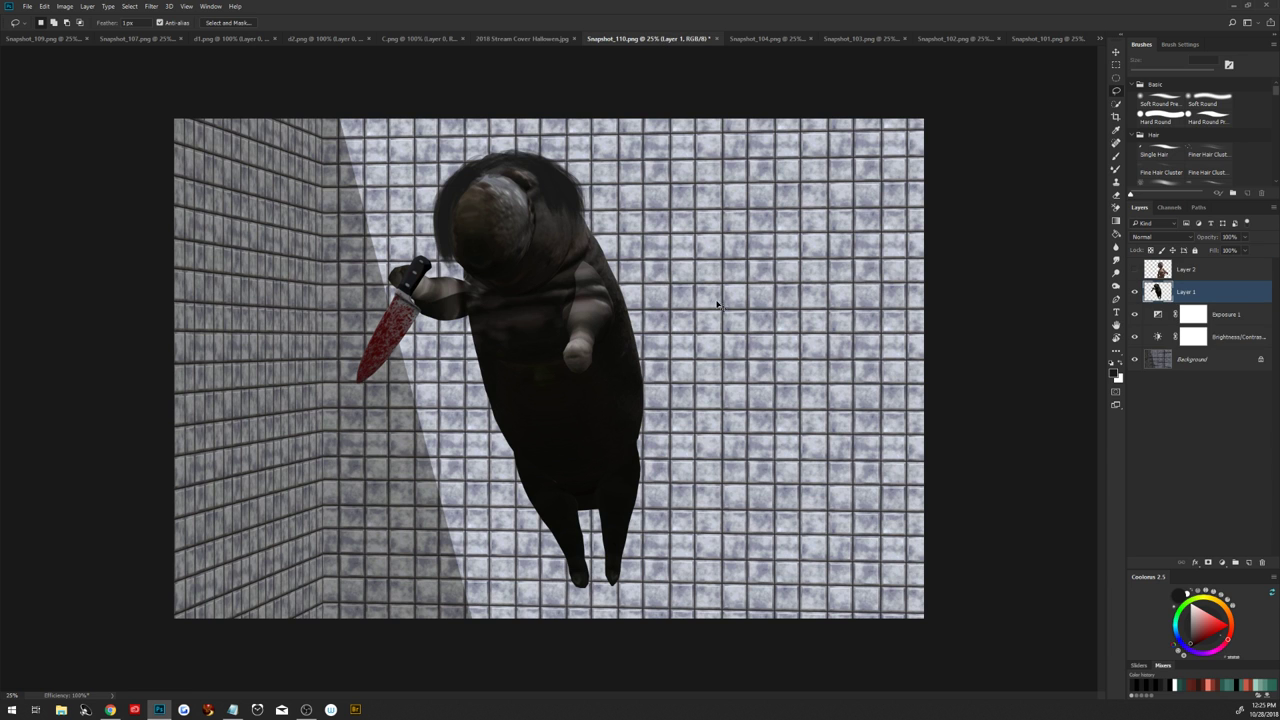
key(ctrl+v)
right_click(1189, 291)
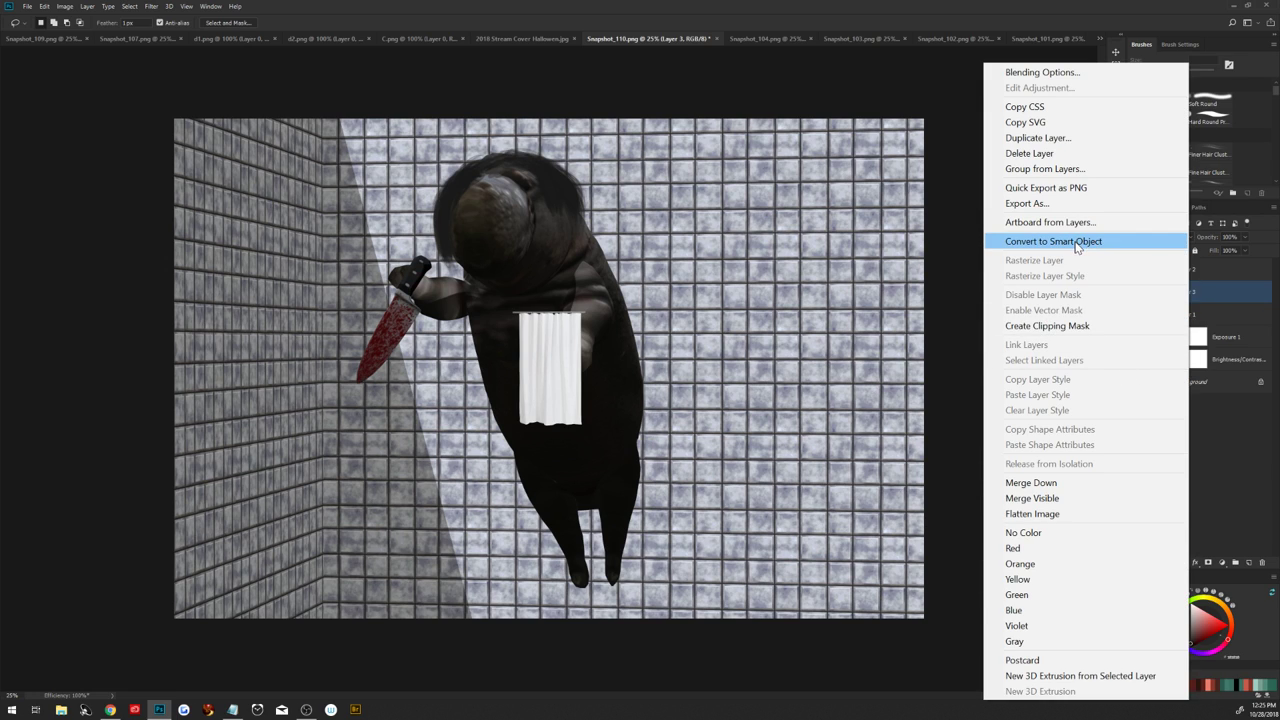
click(1076, 242)
Enlarge the curtain proportionally to about 655% and place it over the left half of the scene, covering its full height
key(z)
drag(677, 418, 657, 403)
key(l)
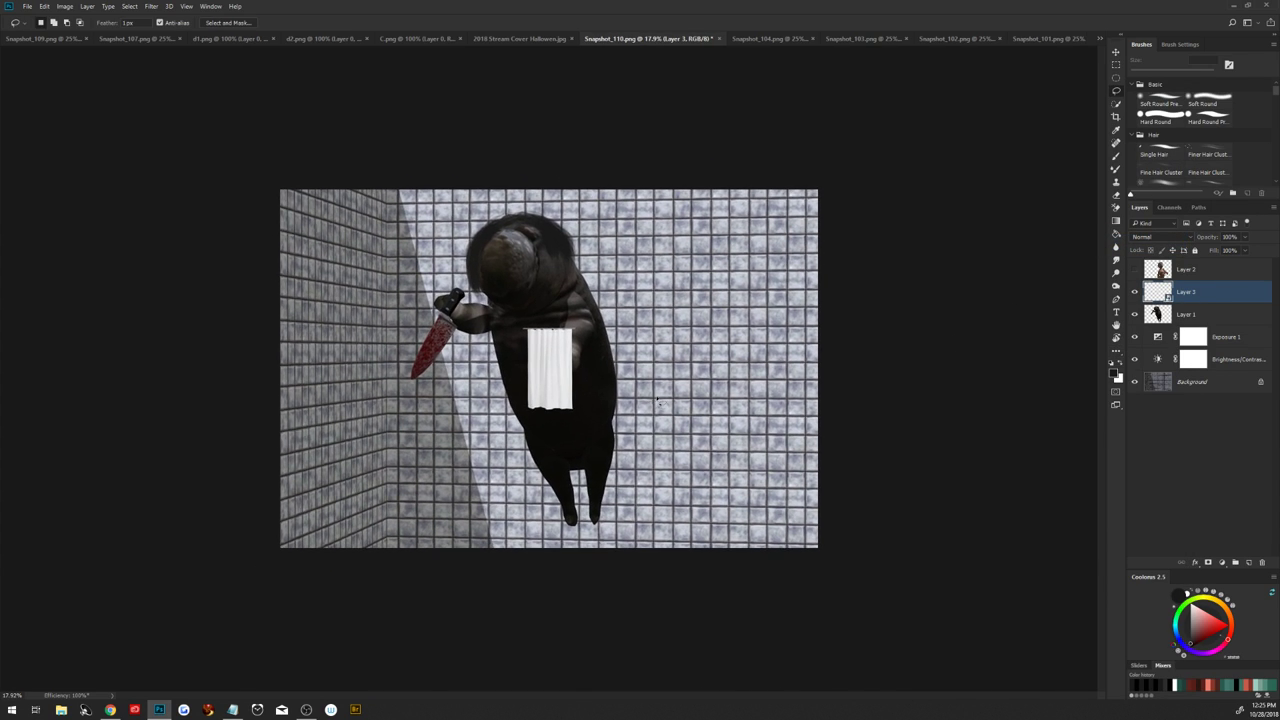
key(ctrl+t)
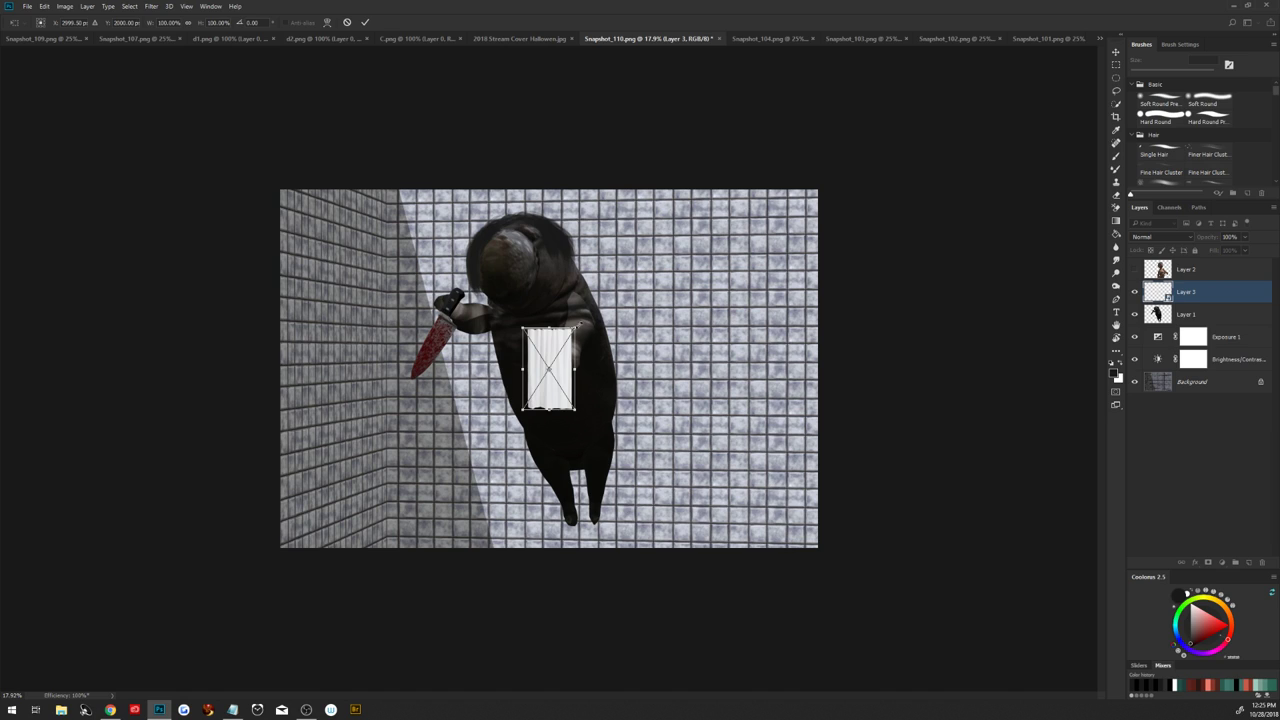
drag(576, 326, 803, 163)
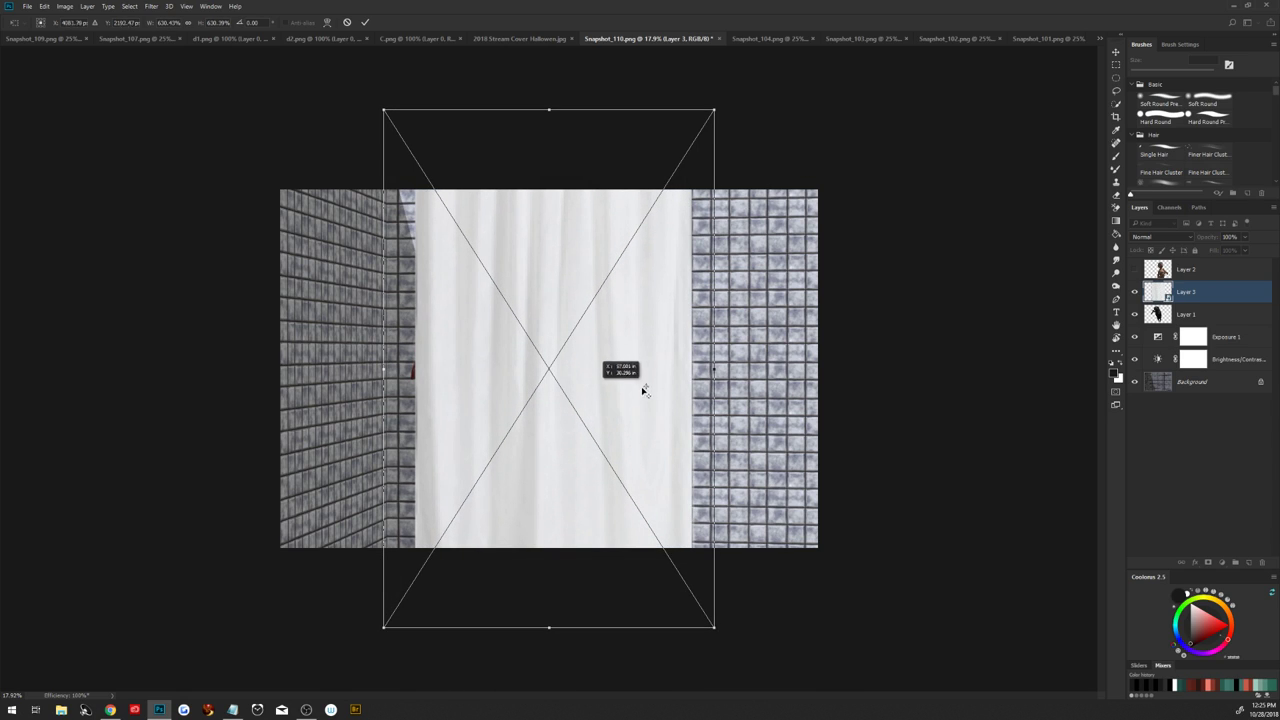
drag(645, 391, 549, 369)
drag(717, 112, 820, 77)
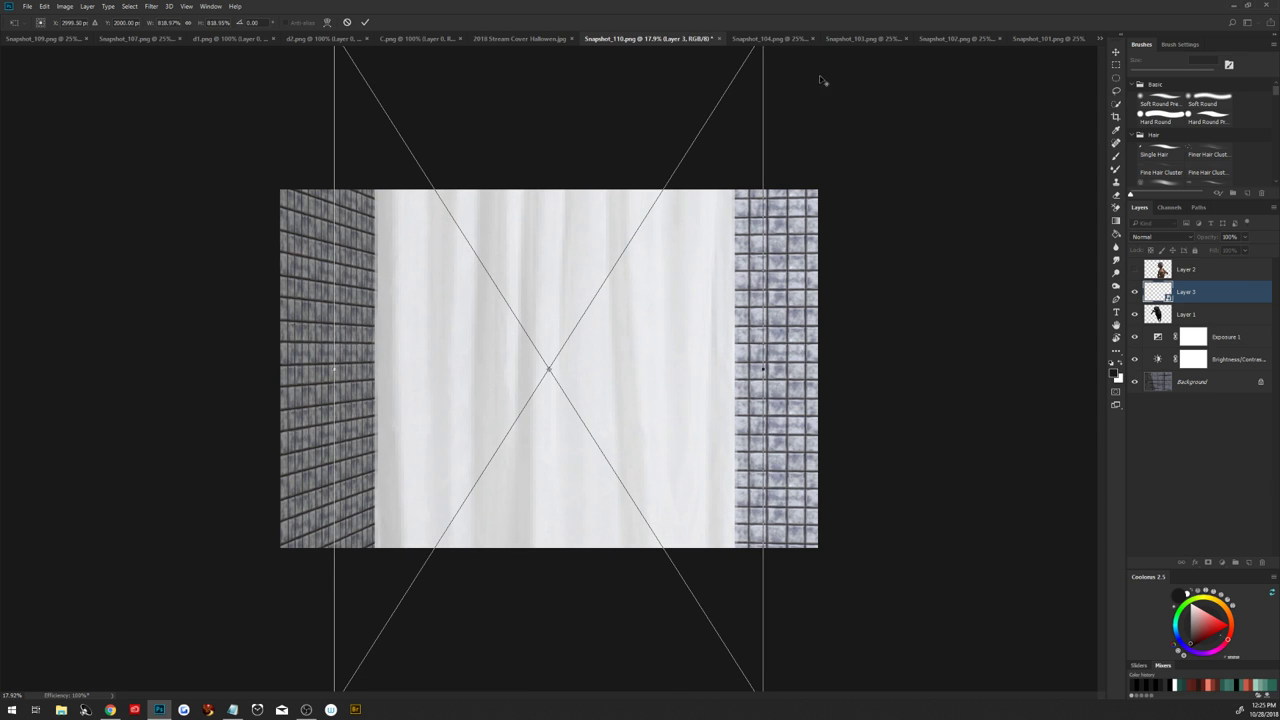
drag(671, 431, 566, 481)
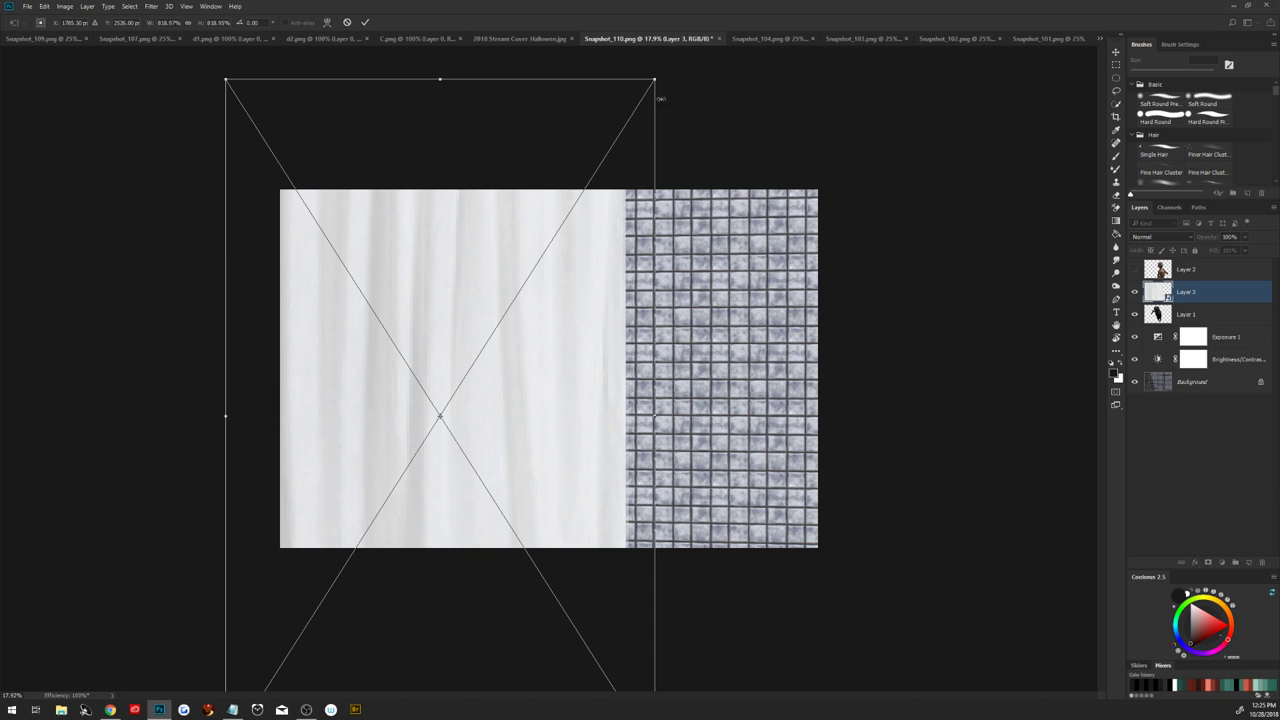
drag(655, 80, 600, 149)
drag(560, 383, 531, 417)
click(365, 22)
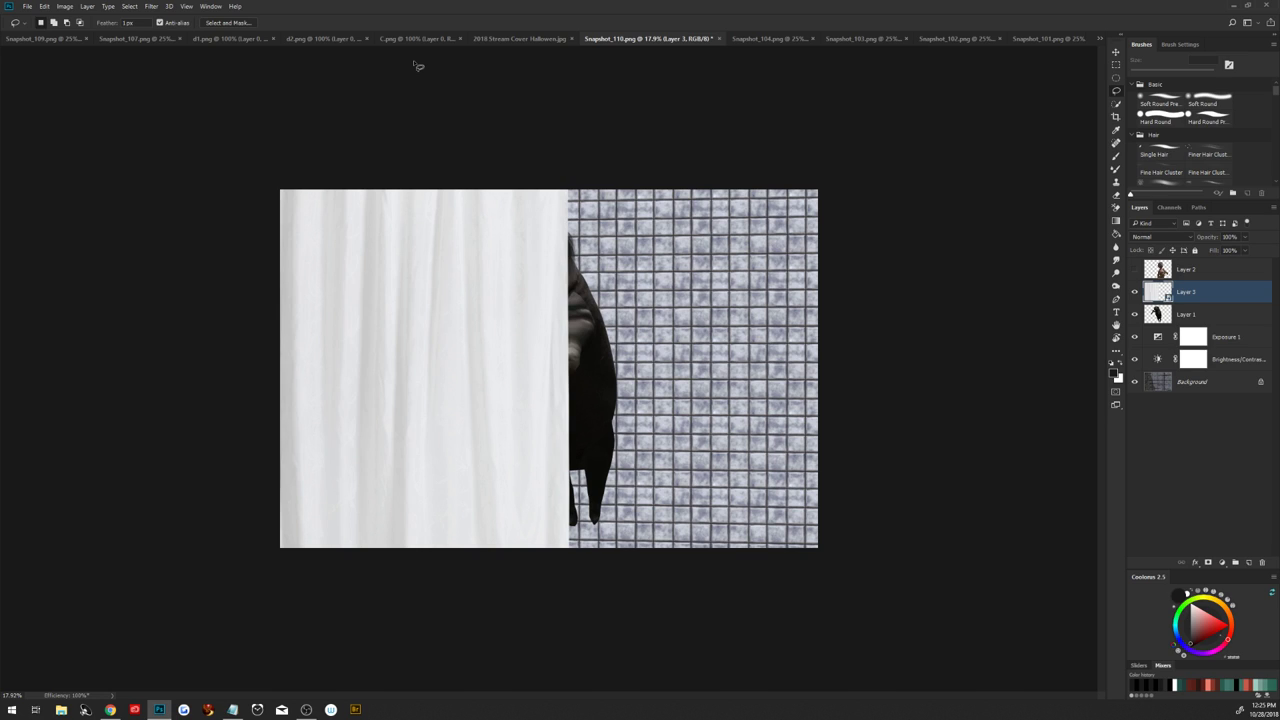
Duplicate the curtain layer and move the copy sideways to cover the right half of the scene
key(ctrl+j)
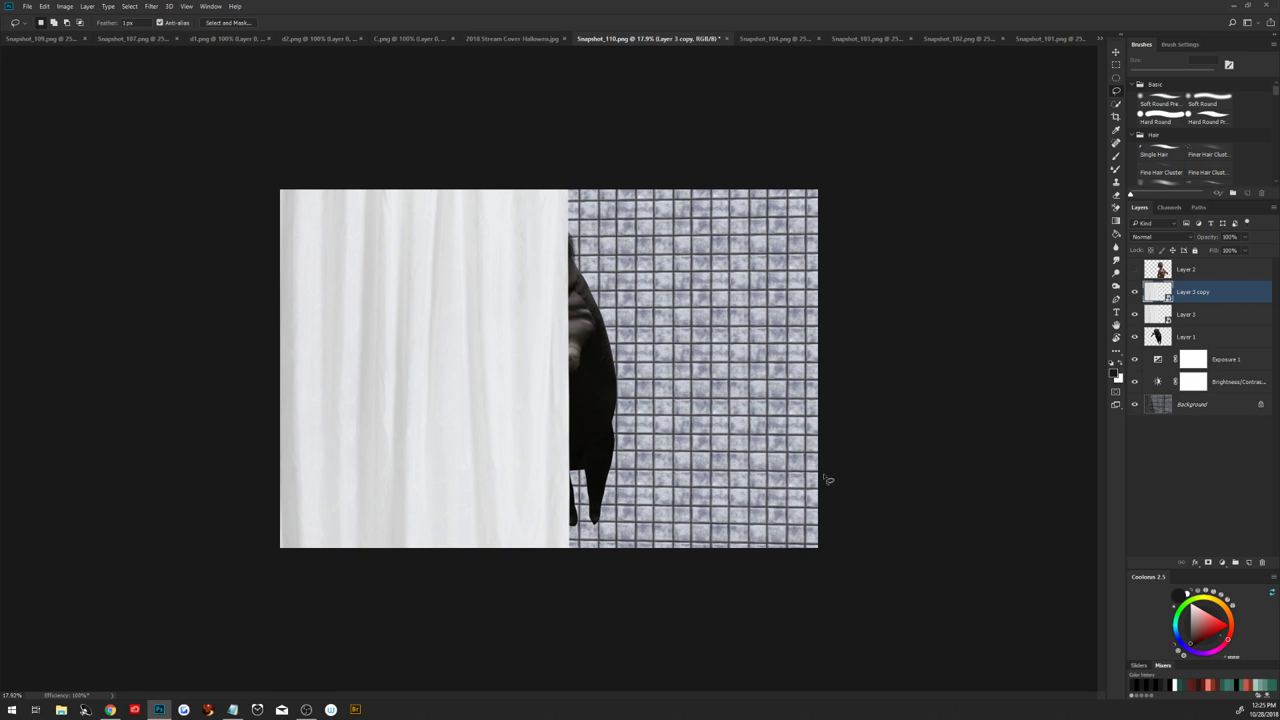
key(ctrl+t)
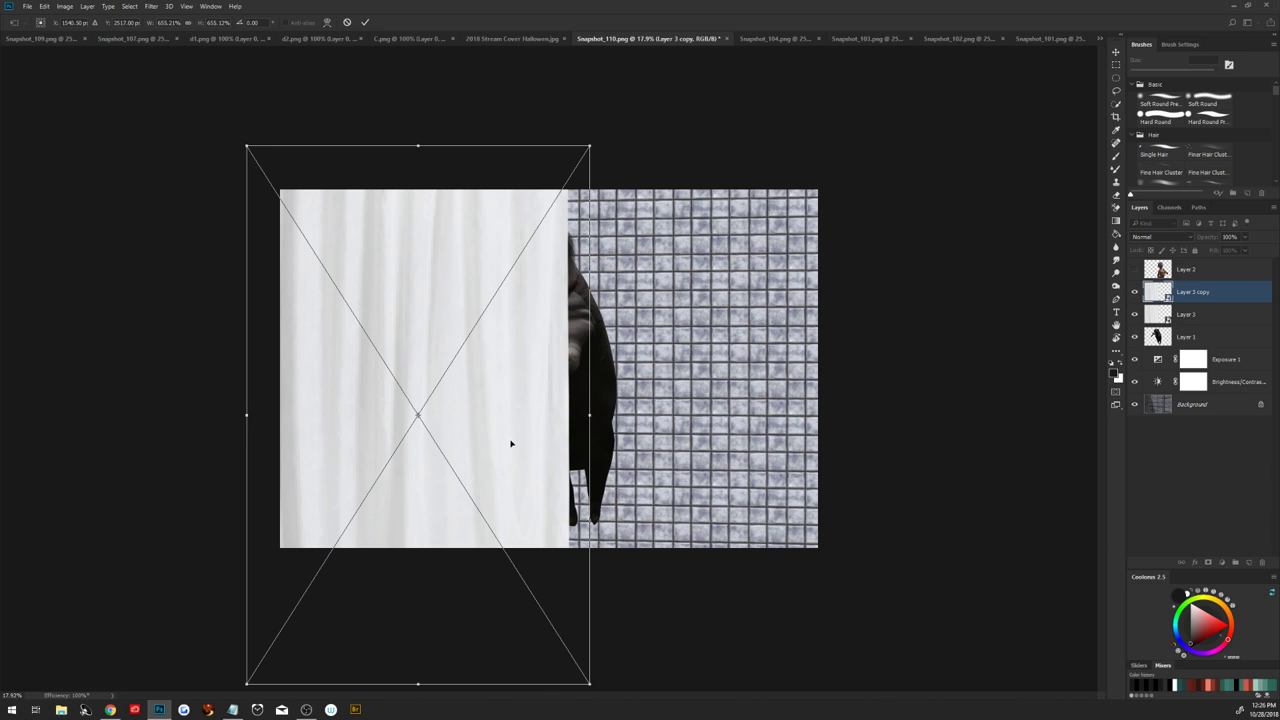
drag(510, 443, 797, 450)
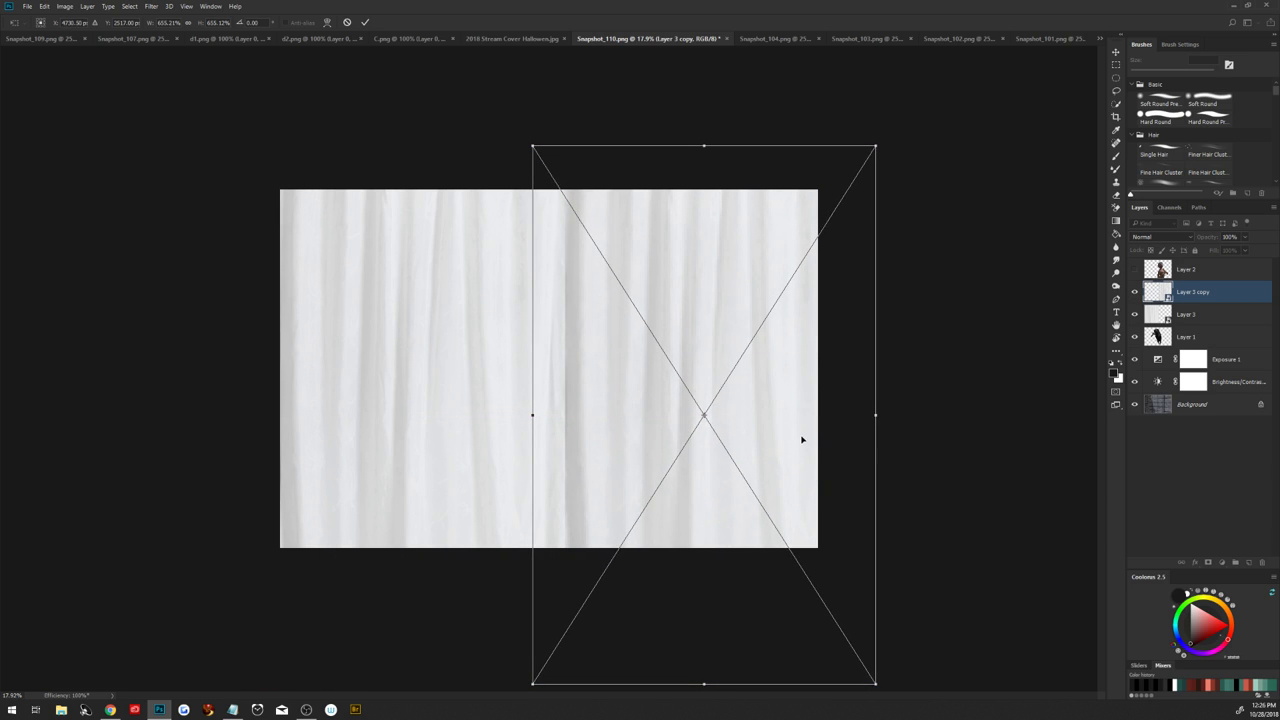
click(365, 22)
key(l)
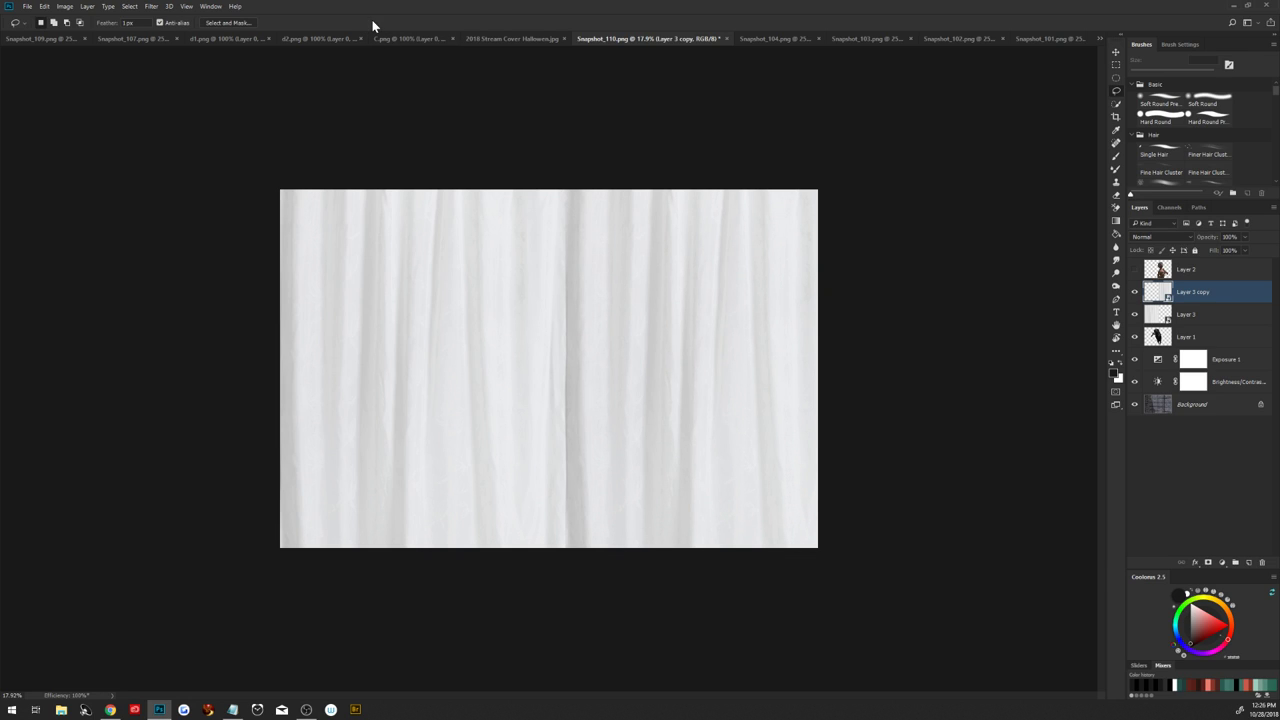
Flip the copied curtain horizontally so it mirrors the other half
key(ctrl+t)
right_click(772, 430)
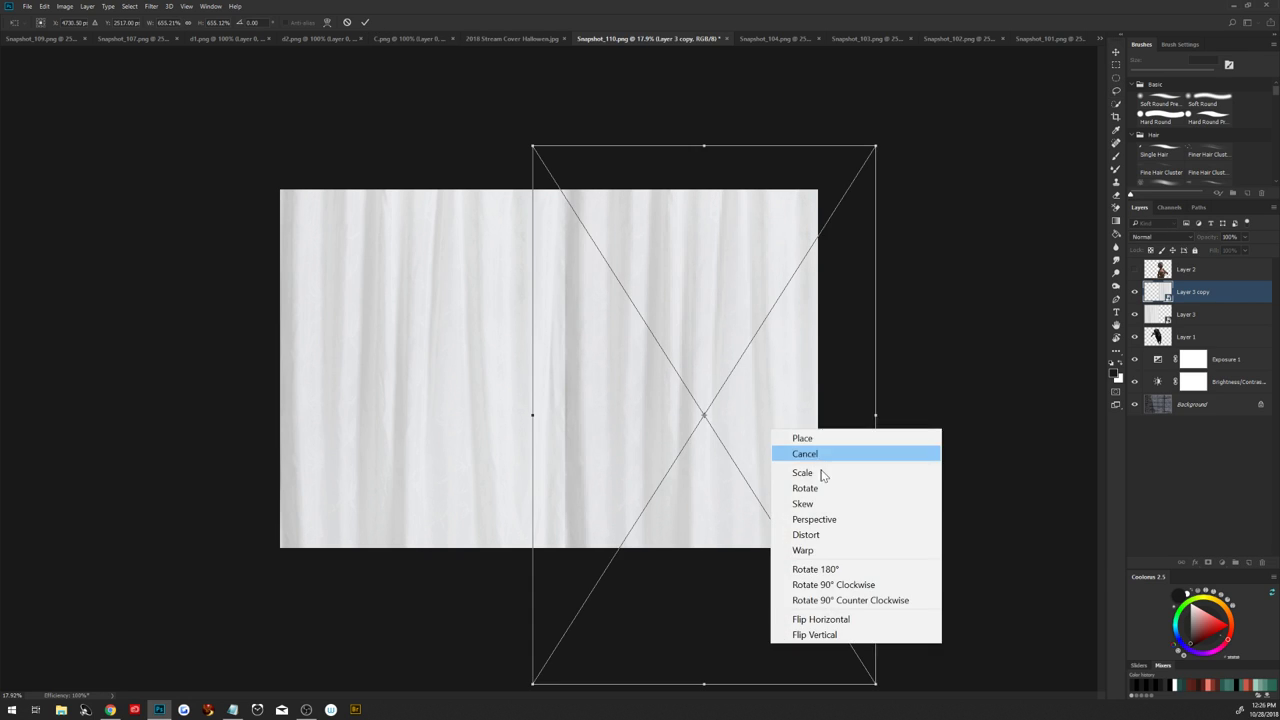
click(843, 618)
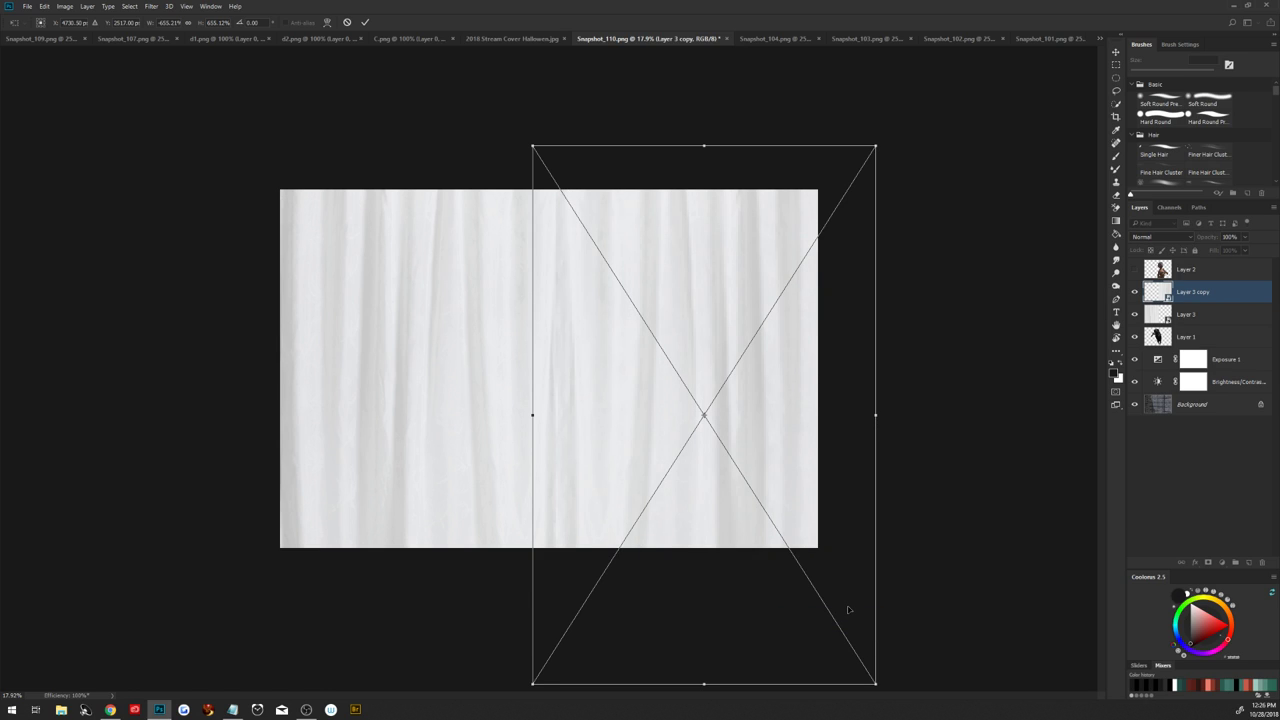
click(365, 22)
key(l)
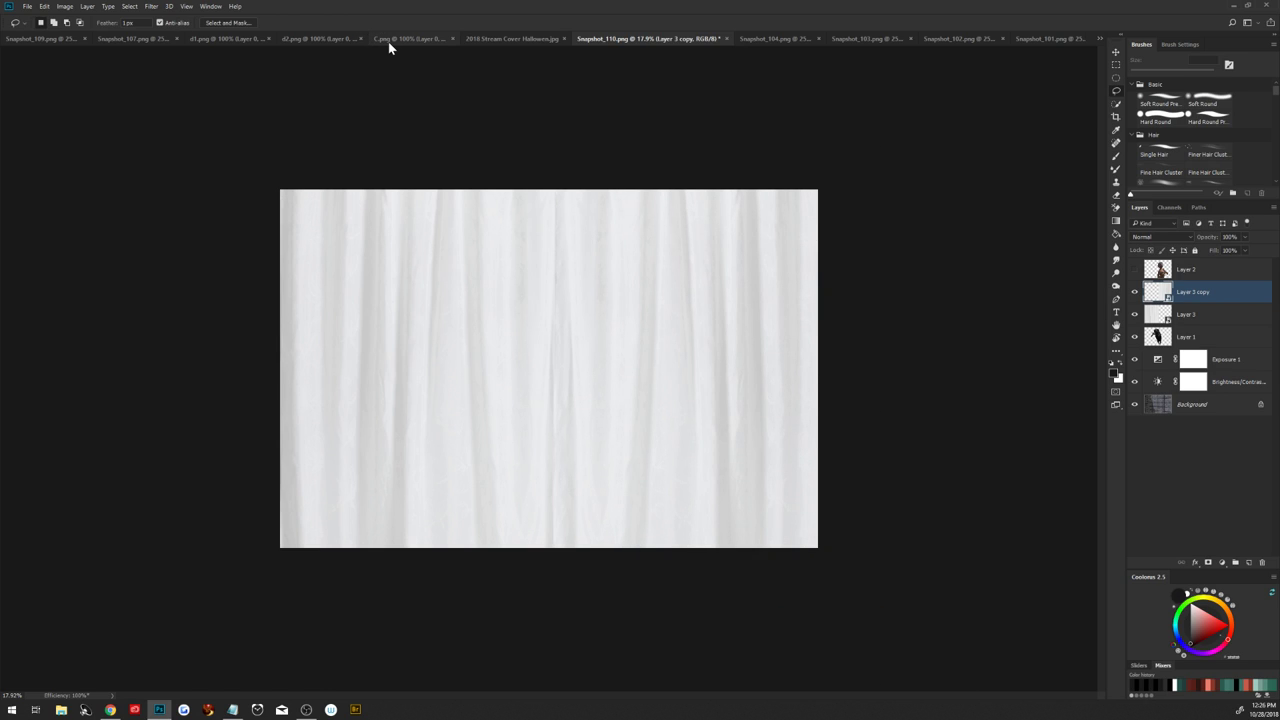
Rasterize both curtain layers and merge them into one layer
right_click(1191, 296)
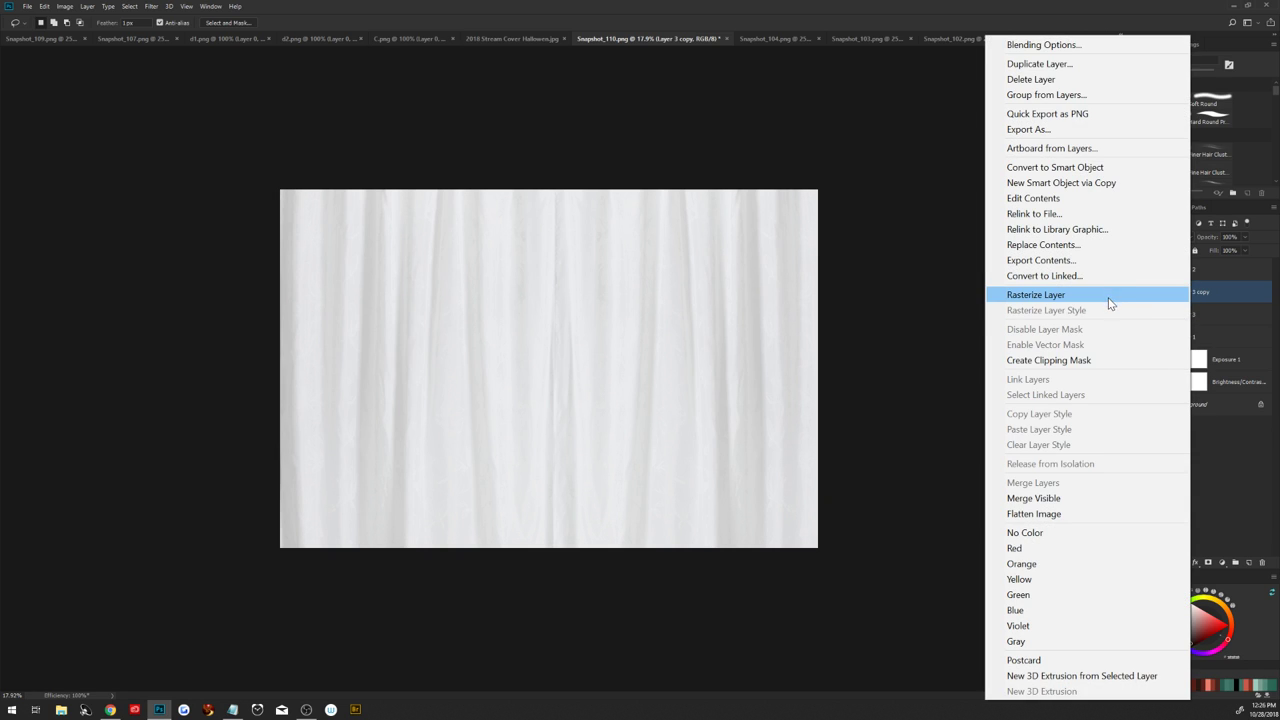
click(1108, 300)
click(1200, 314)
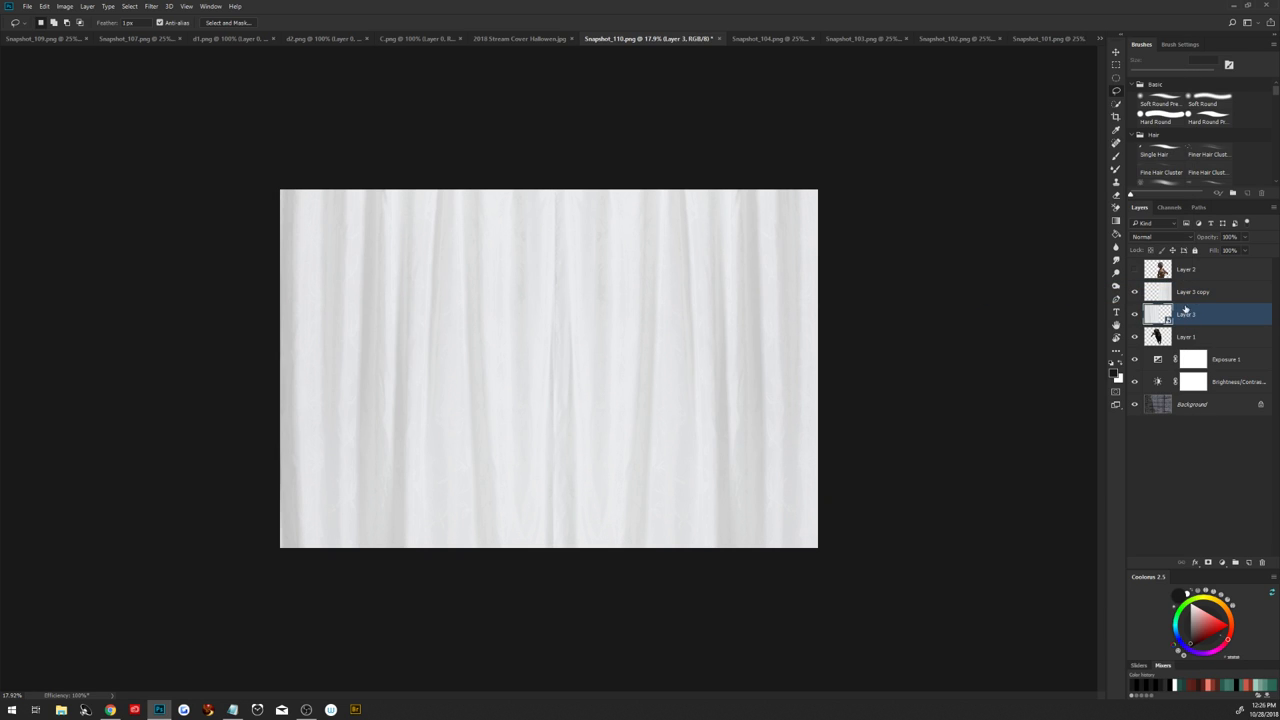
right_click(1190, 314)
click(1075, 294)
shift+click(1195, 292)
key(ctrl+e)
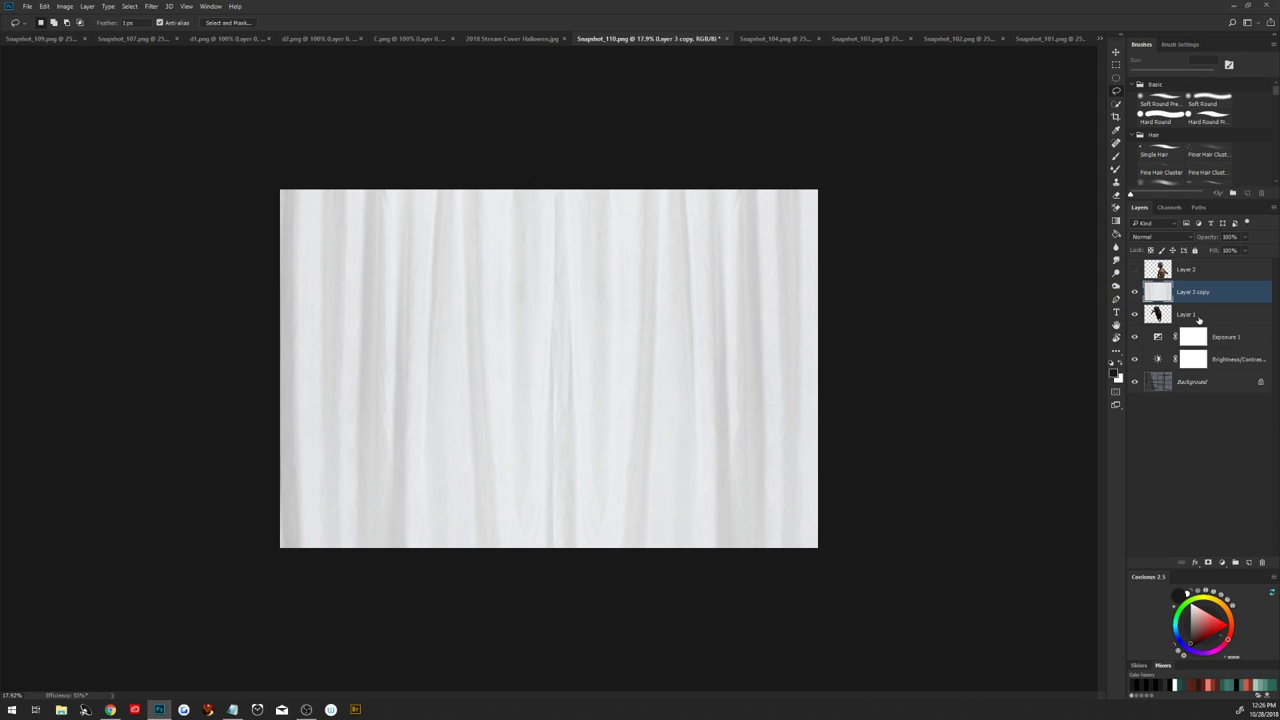
Add a Brightness/Contrast adjustment above the curtain with brightness -65 and contrast -8
click(1220, 563)
click(1182, 312)
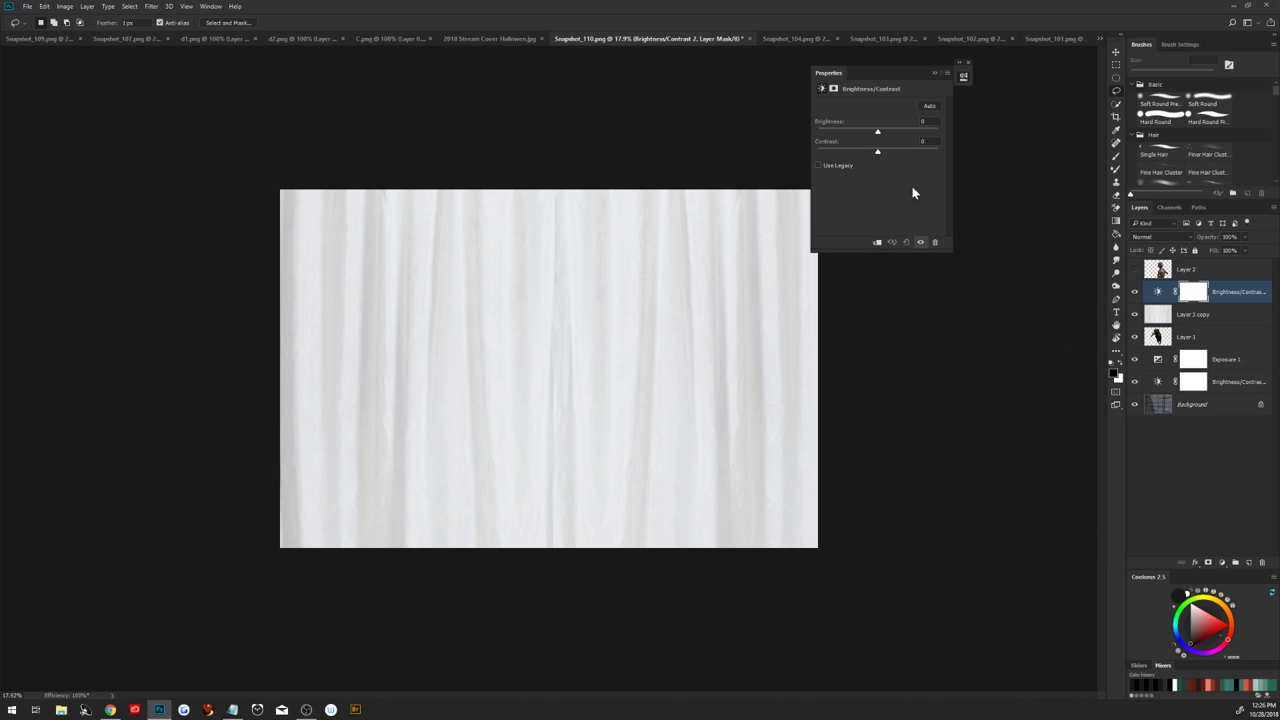
mouse_move(872, 132)
mouse_down()
mouse_move(855, 132)
mouse_move(894, 157)
mouse_move(851, 139)
mouse_move(868, 152)
mouse_up()
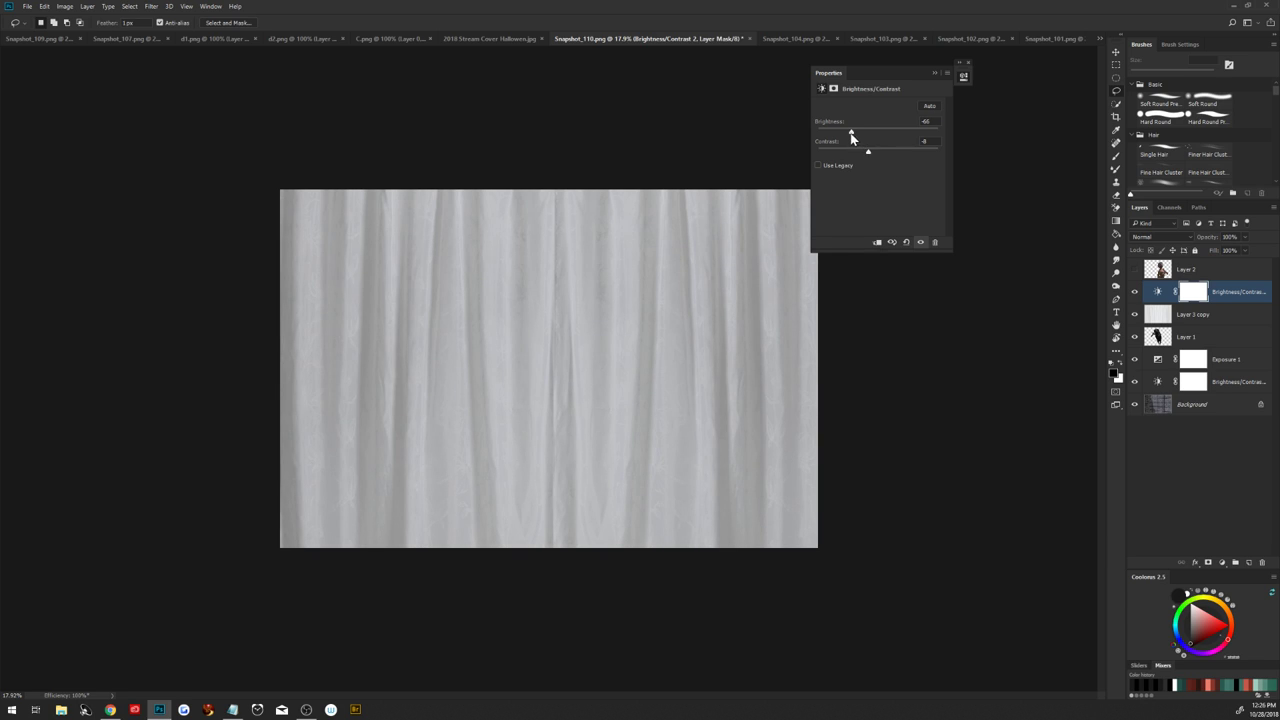
click(964, 74)
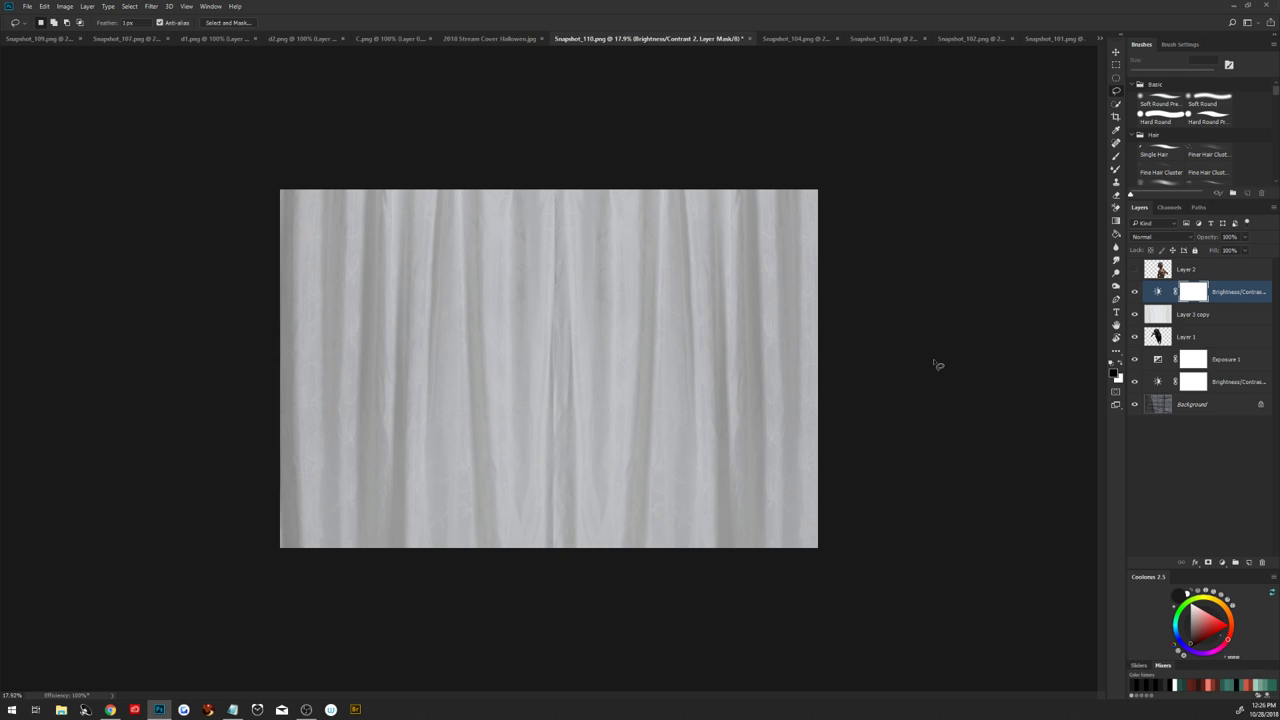
Merge the Brightness/Contrast adjustment with the curtain layer and lower the merged layer's opacity to 86%
shift+click(1198, 320)
key(ctrl+e)
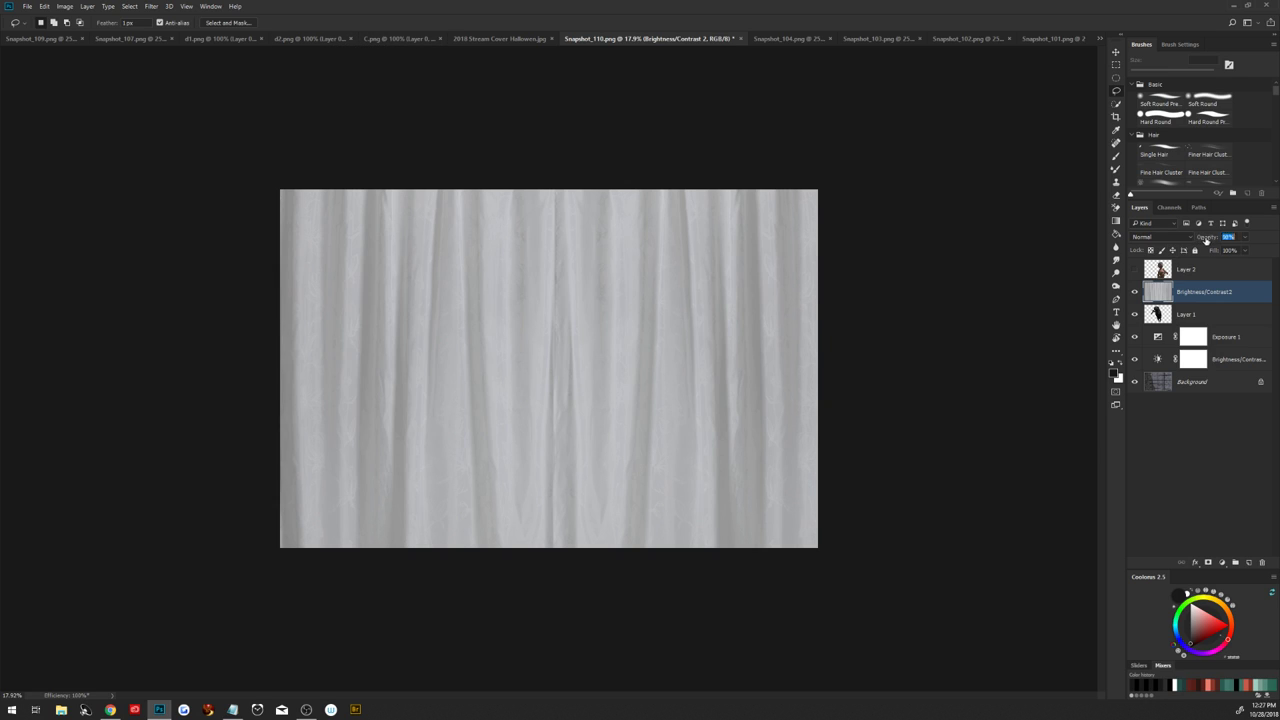
drag(1208, 240, 1202, 242)
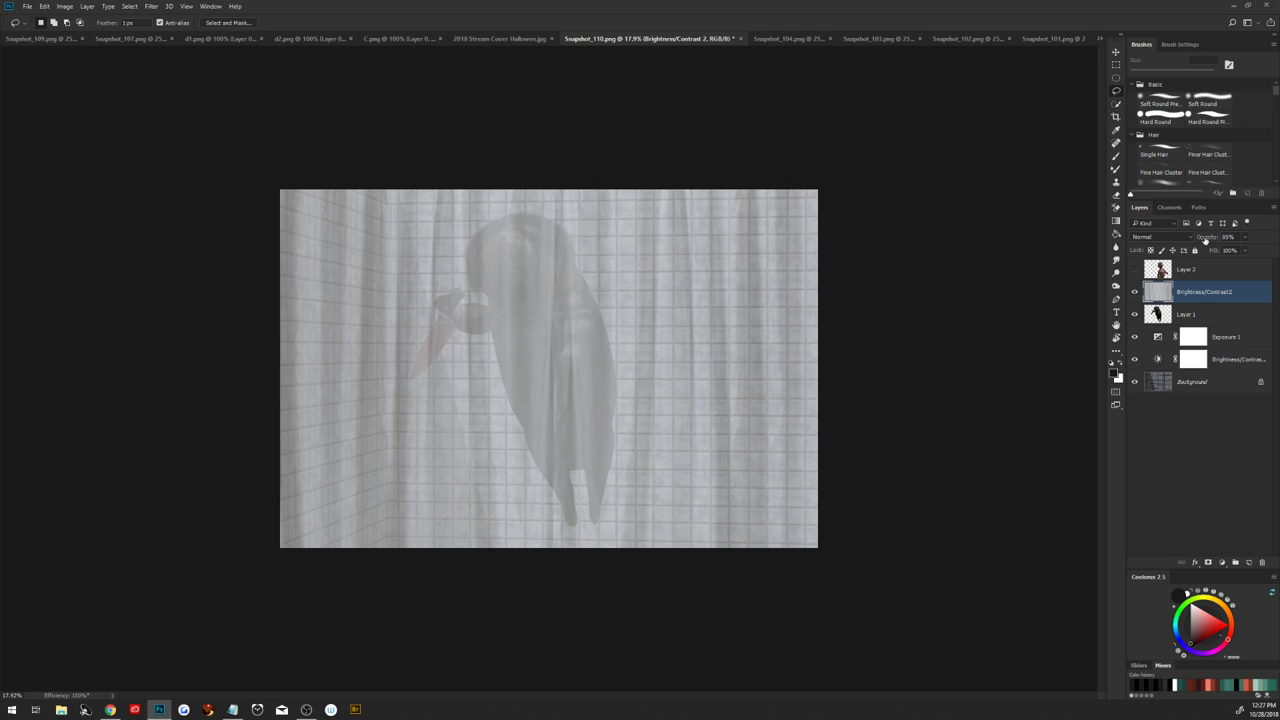
click(1205, 240)
Try the Soft Light, Multiply and Overlay blend modes on the curtain and return it to Normal
click(1160, 238)
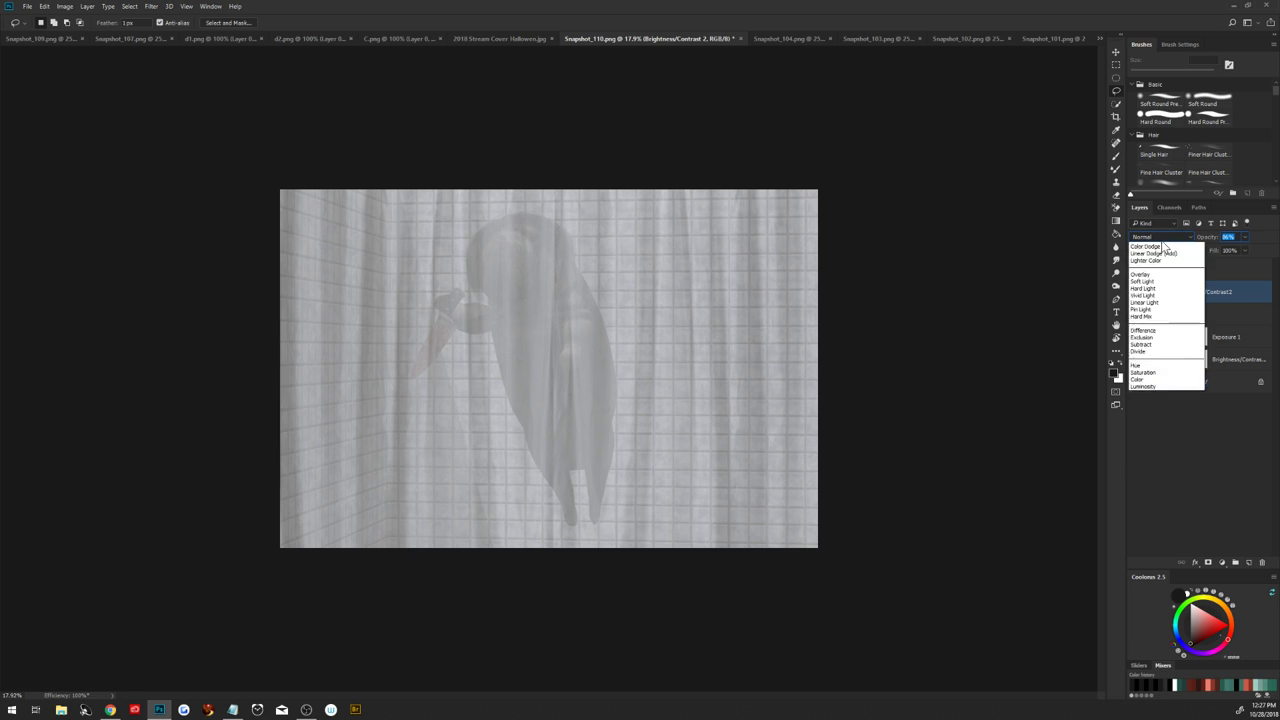
click(1152, 358)
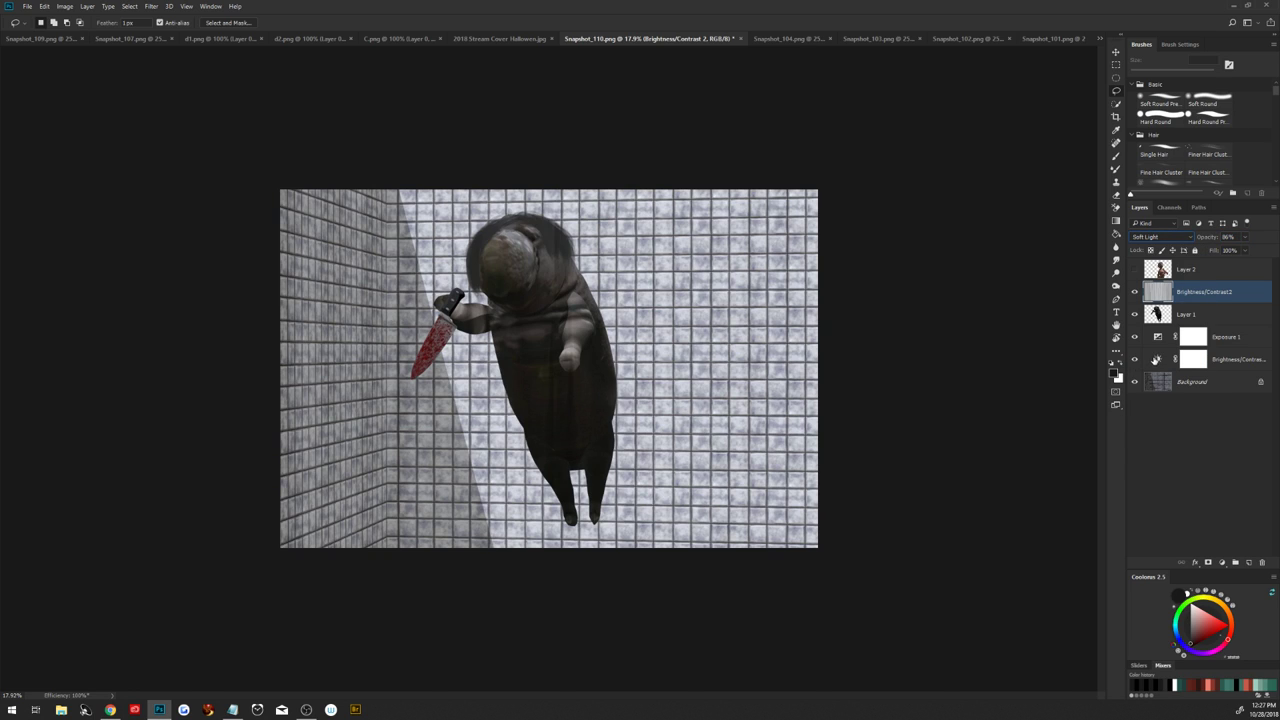
click(1160, 238)
click(1155, 278)
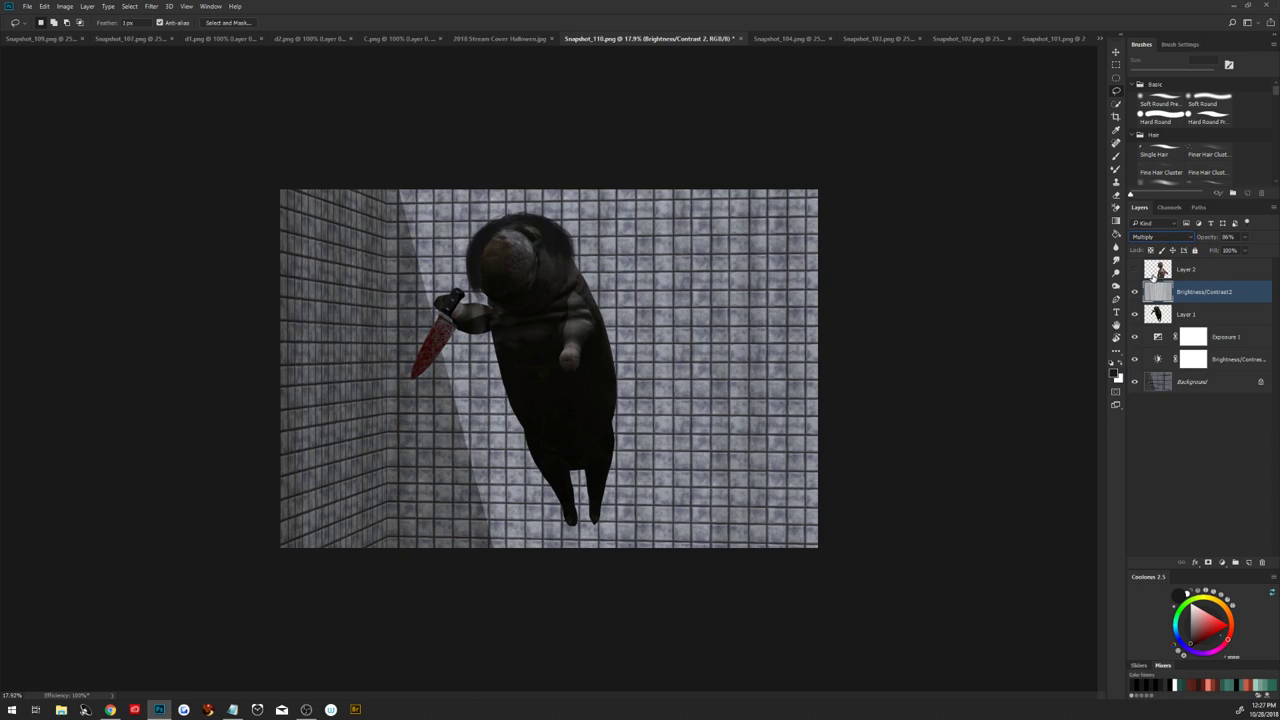
click(1160, 238)
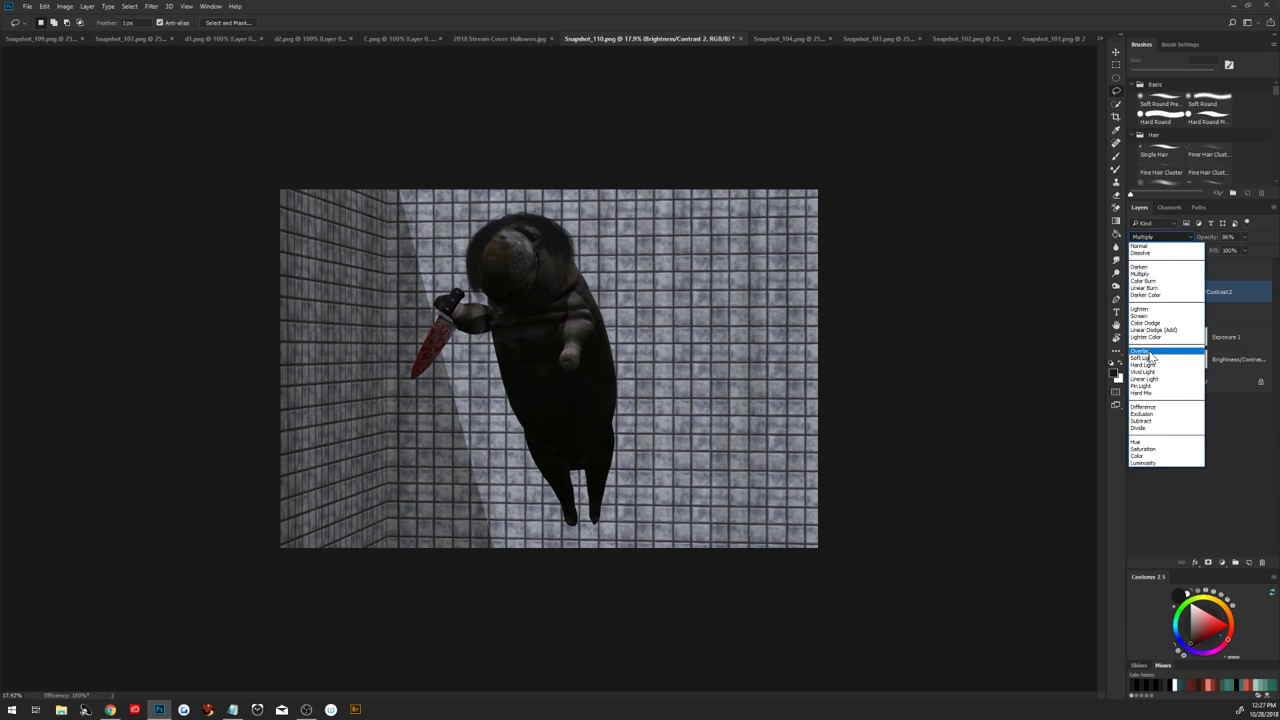
click(1150, 354)
click(1157, 241)
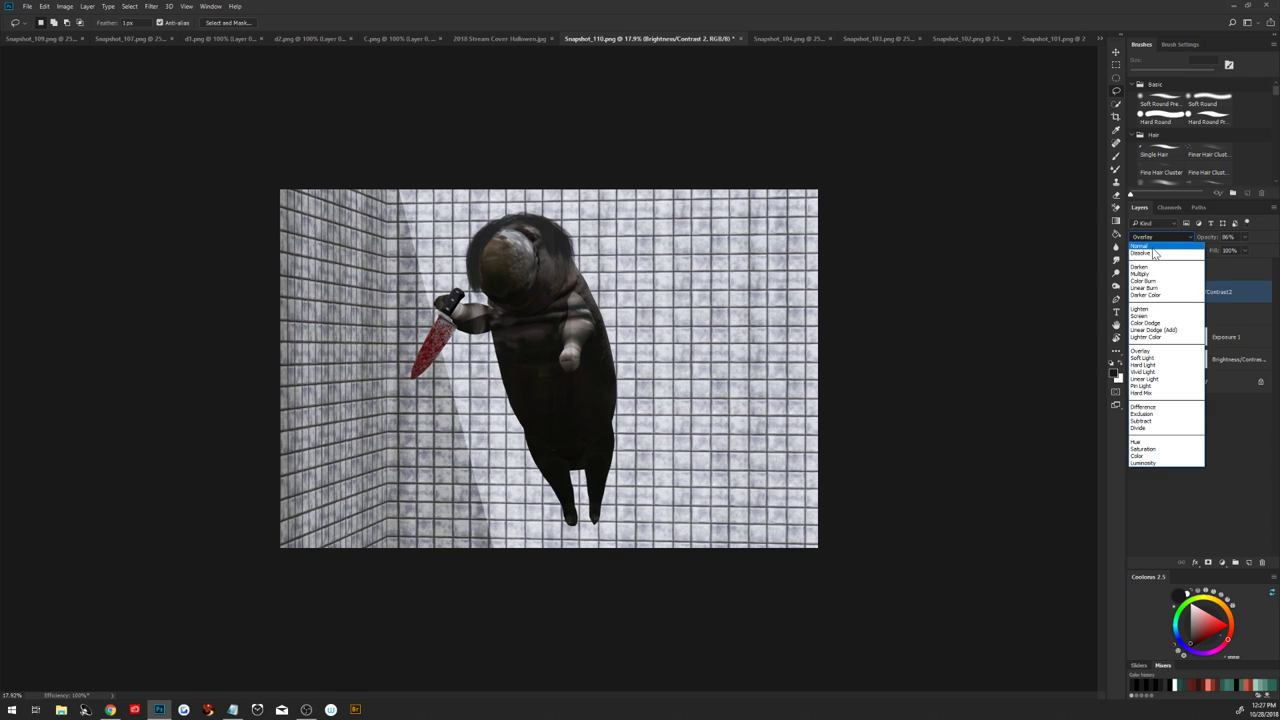
click(1150, 246)
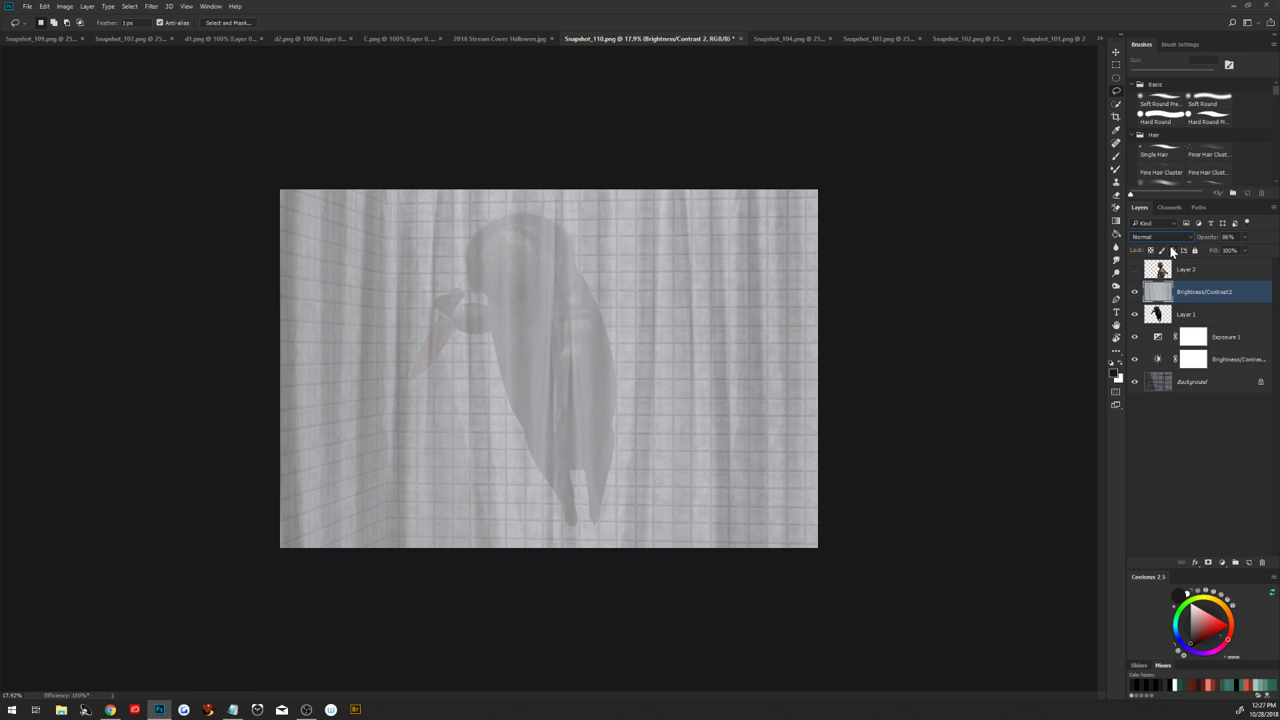
Show the woman's layer in front of the curtain
click(1135, 270)
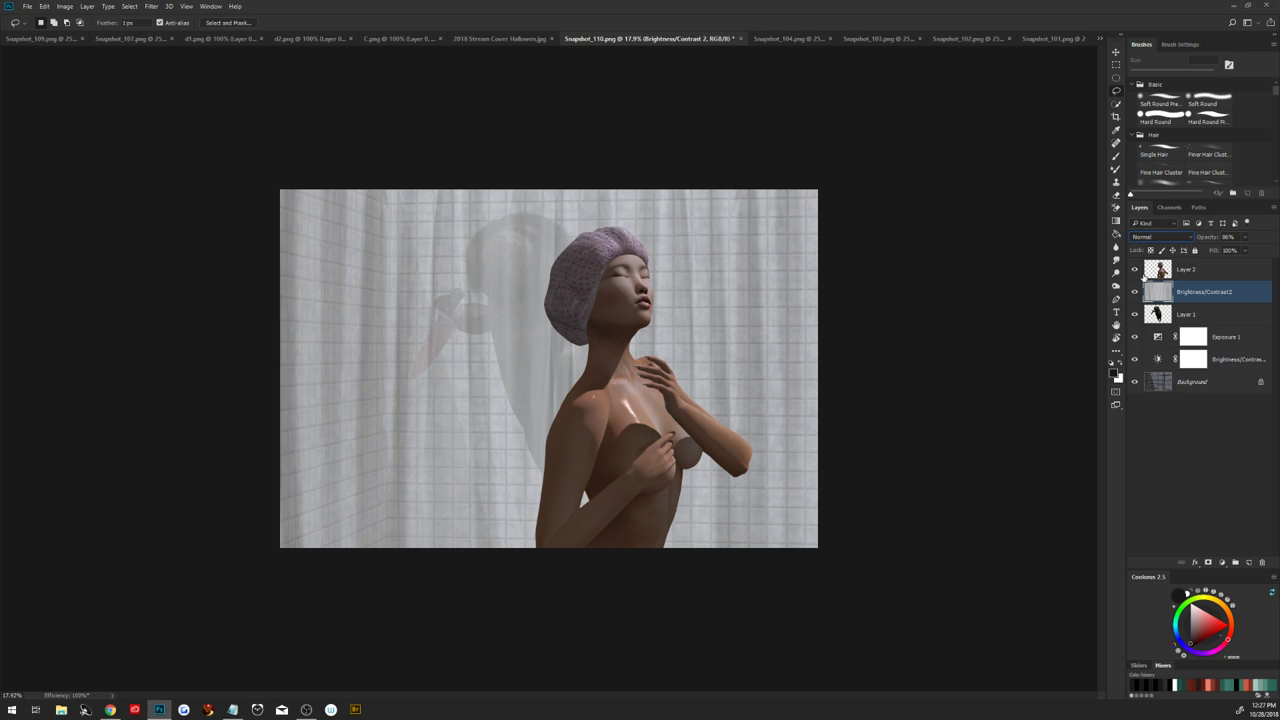
Convert the woman's layer to a smart object, enlarge her to about 122% and shift her slightly down and left
click(1150, 272)
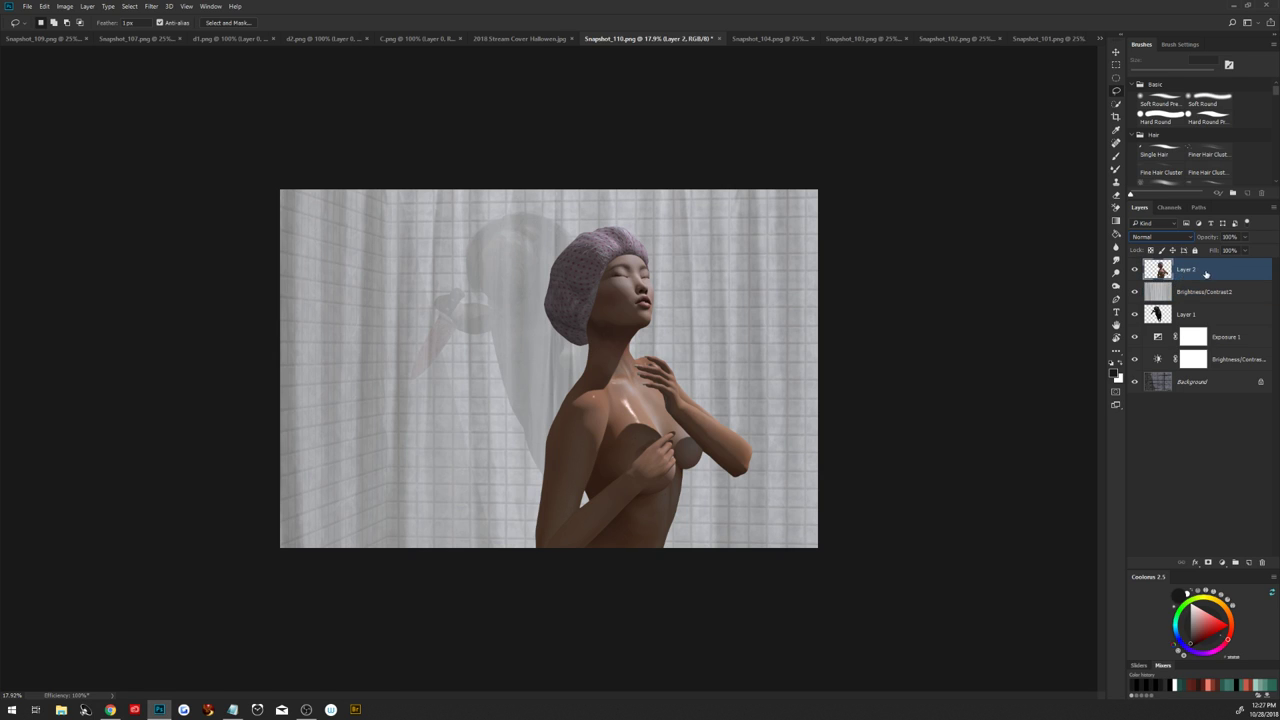
right_click(1196, 270)
click(1090, 243)
key(ctrl+t)
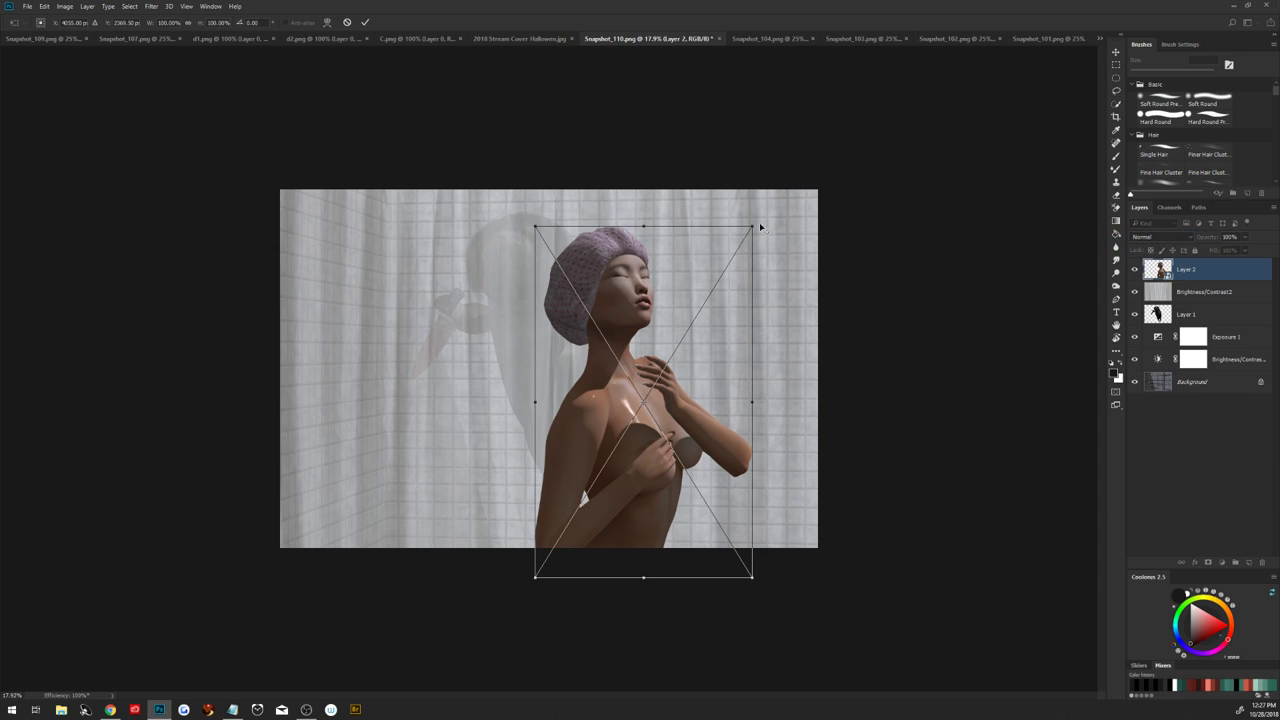
drag(754, 225, 774, 191)
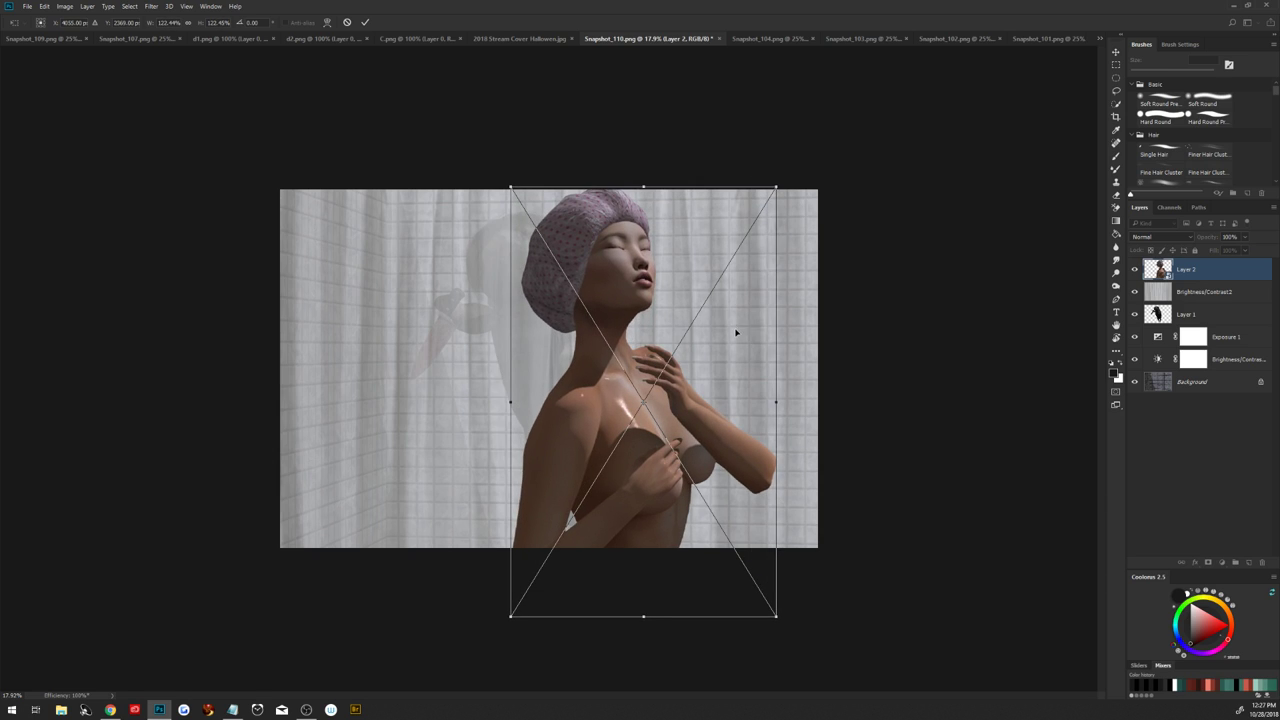
drag(737, 331, 725, 345)
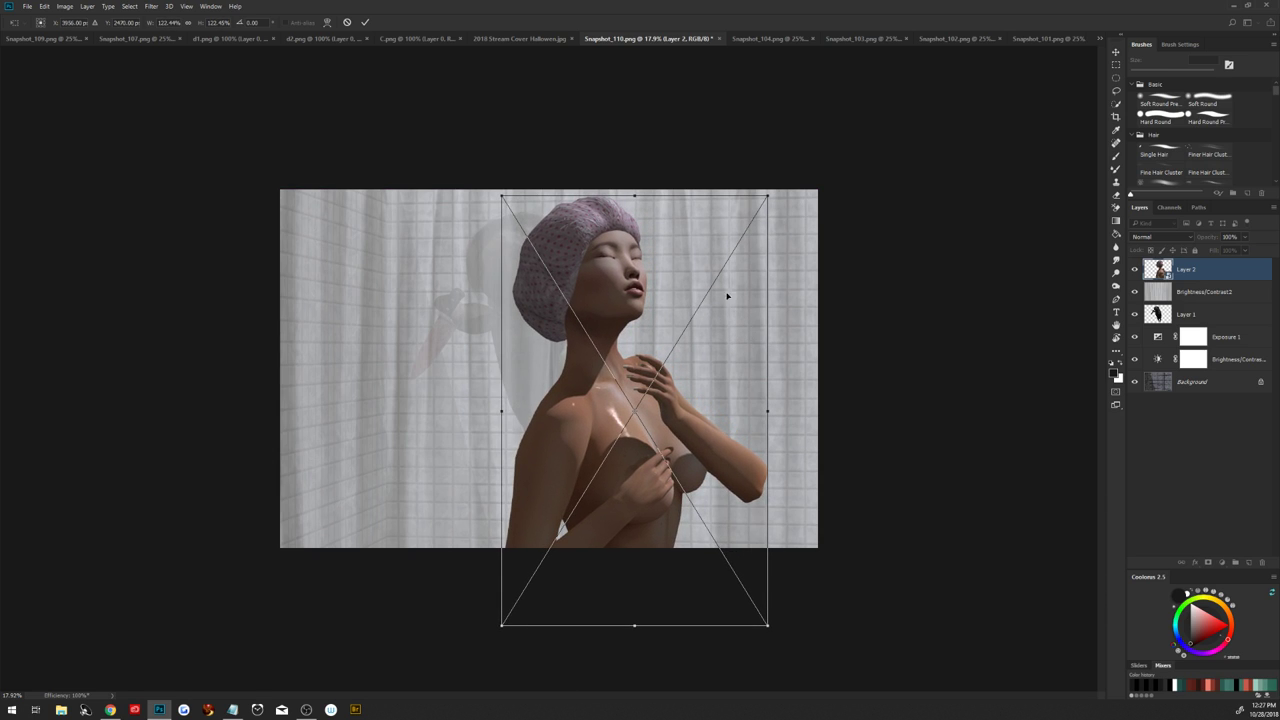
click(365, 23)
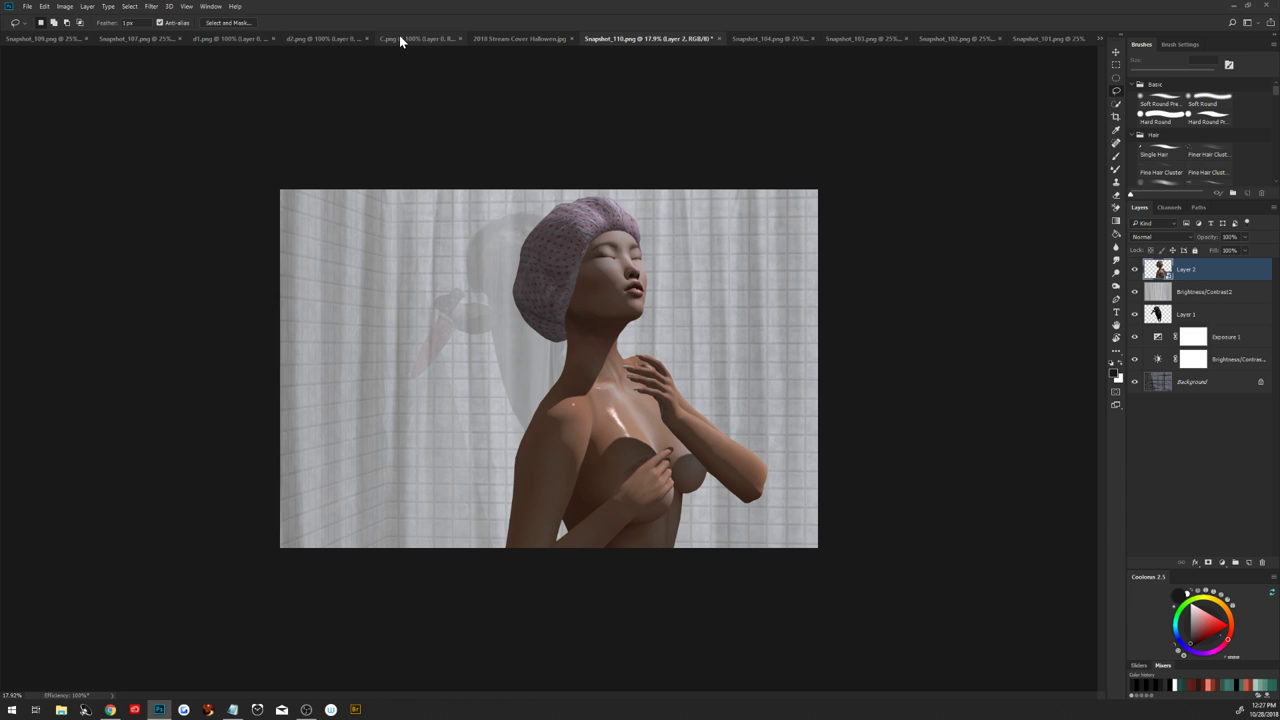
Convert the hippo layer to a smart object, enlarge and reposition it at about 126% scale, and rasterize the layer
click(1186, 314)
right_click(1190, 318)
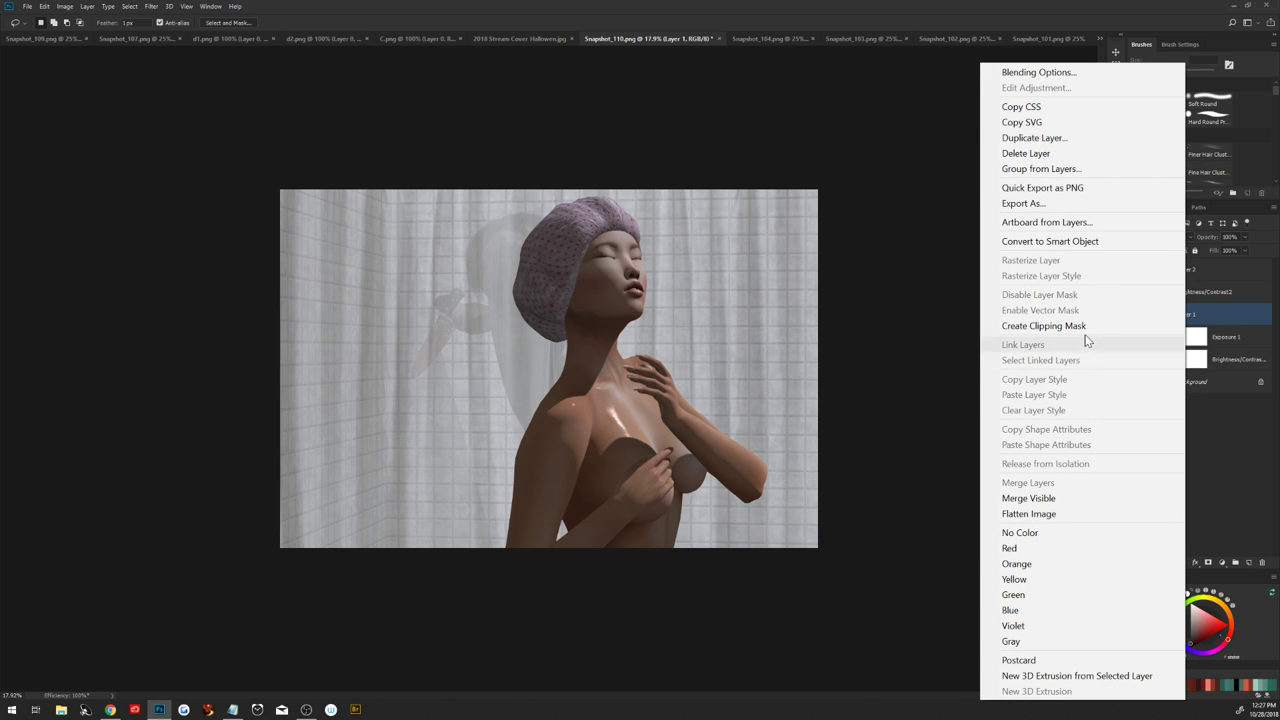
click(1074, 245)
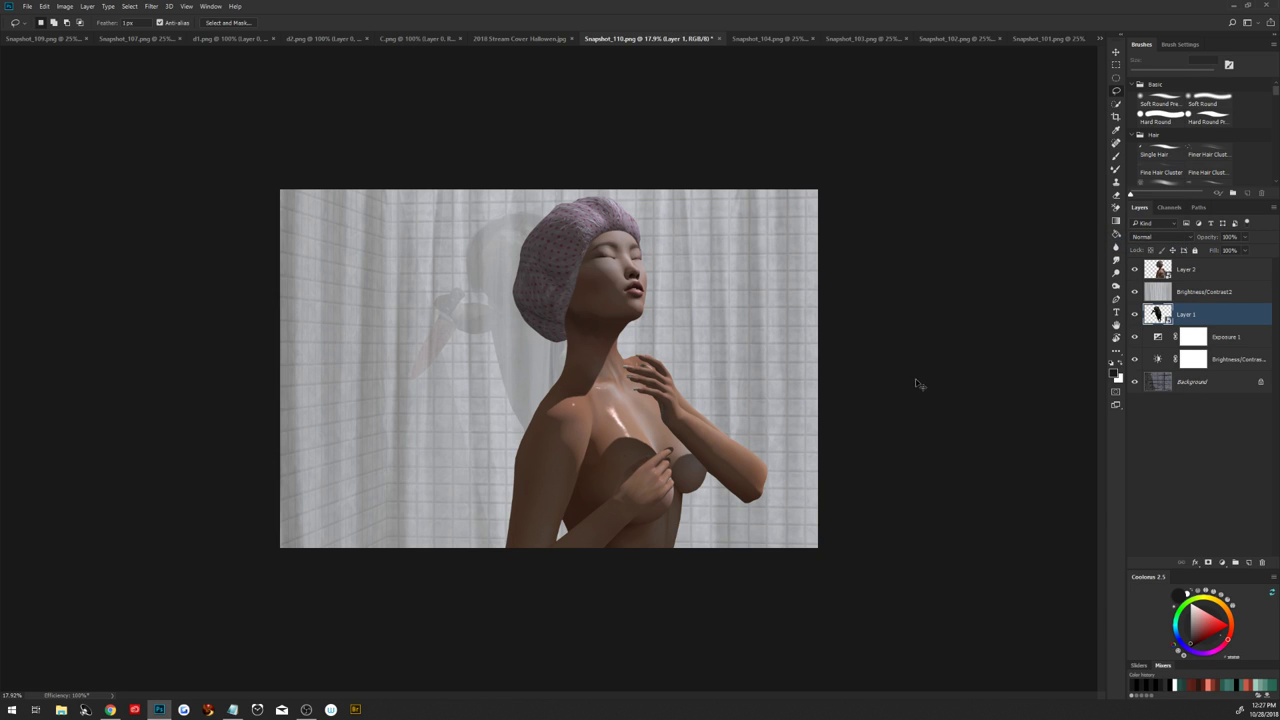
key(ctrl+t)
drag(617, 525, 638, 555)
drag(604, 328, 612, 372)
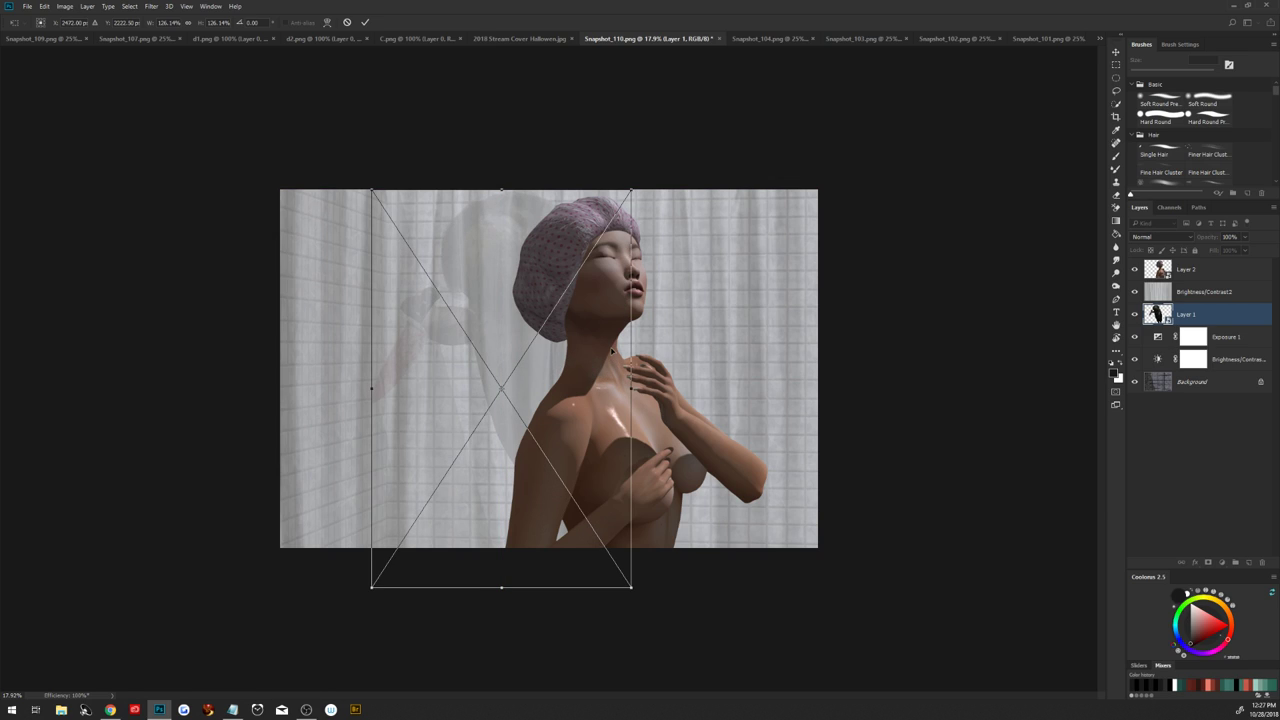
click(365, 22)
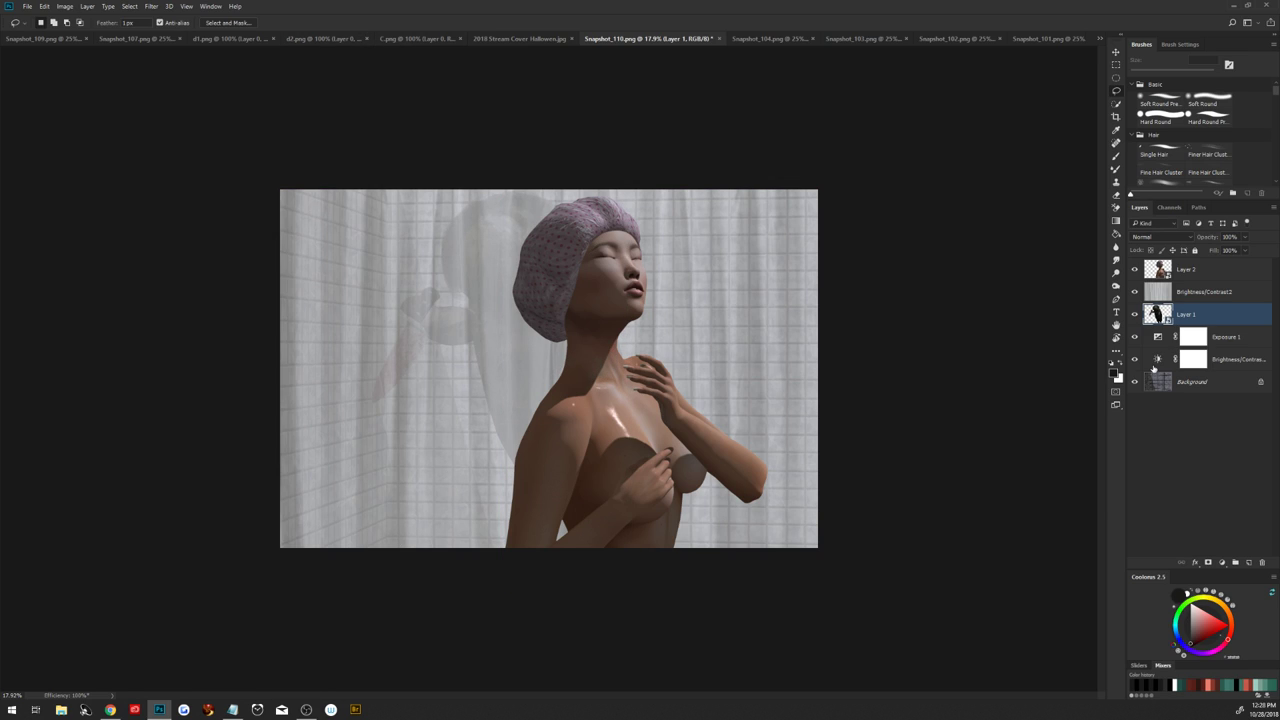
right_click(1203, 314)
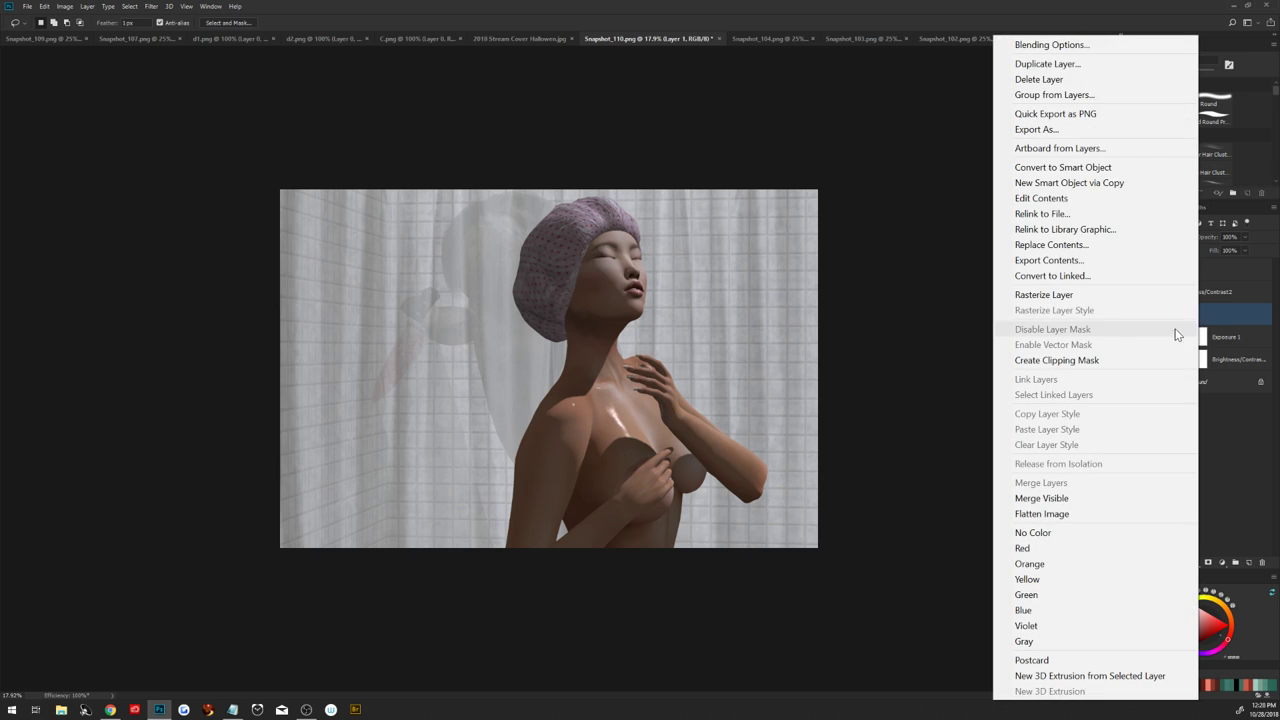
click(1093, 298)
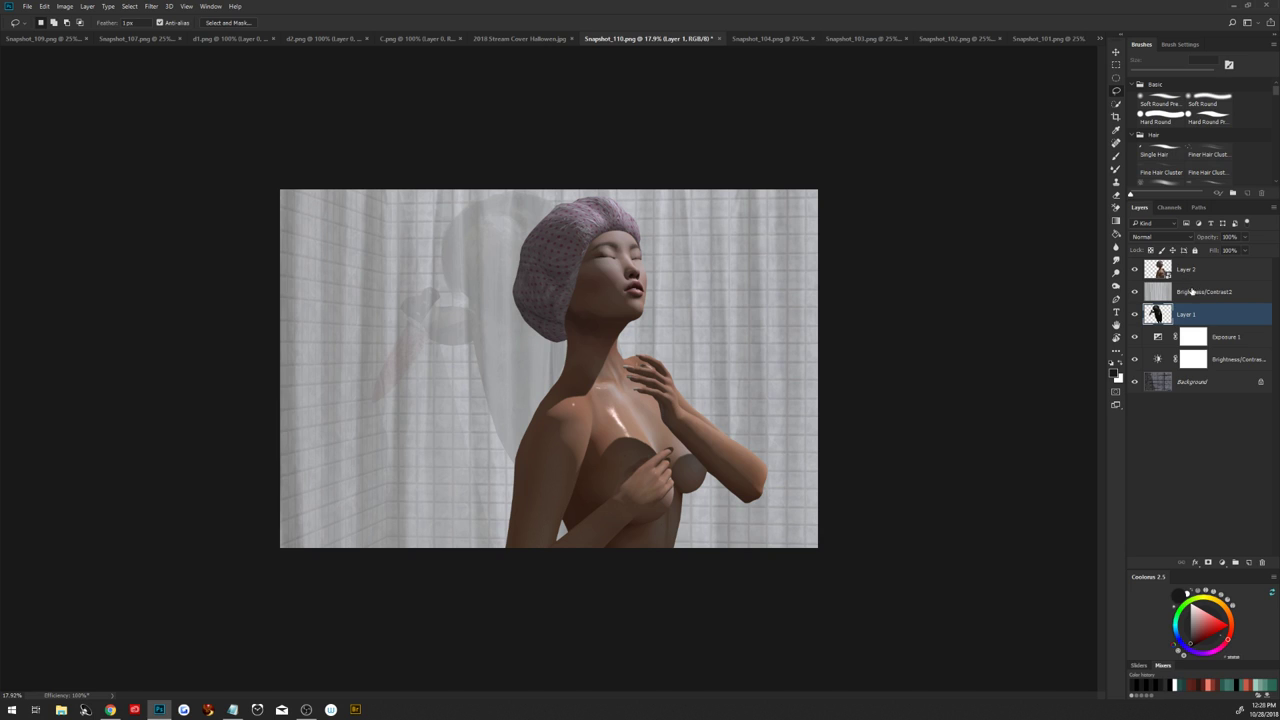
Copy the whole water-drop image from d1.png into the shower scene, directly above the curtain layer
click(1192, 291)
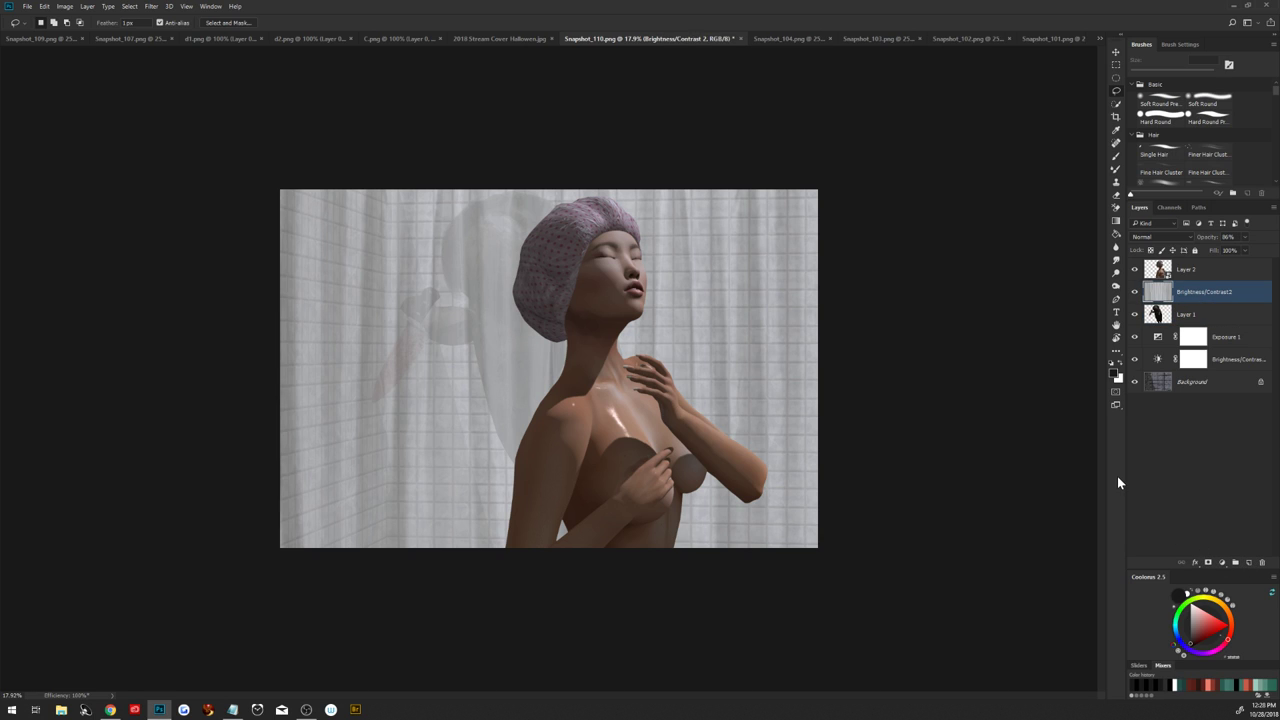
click(220, 38)
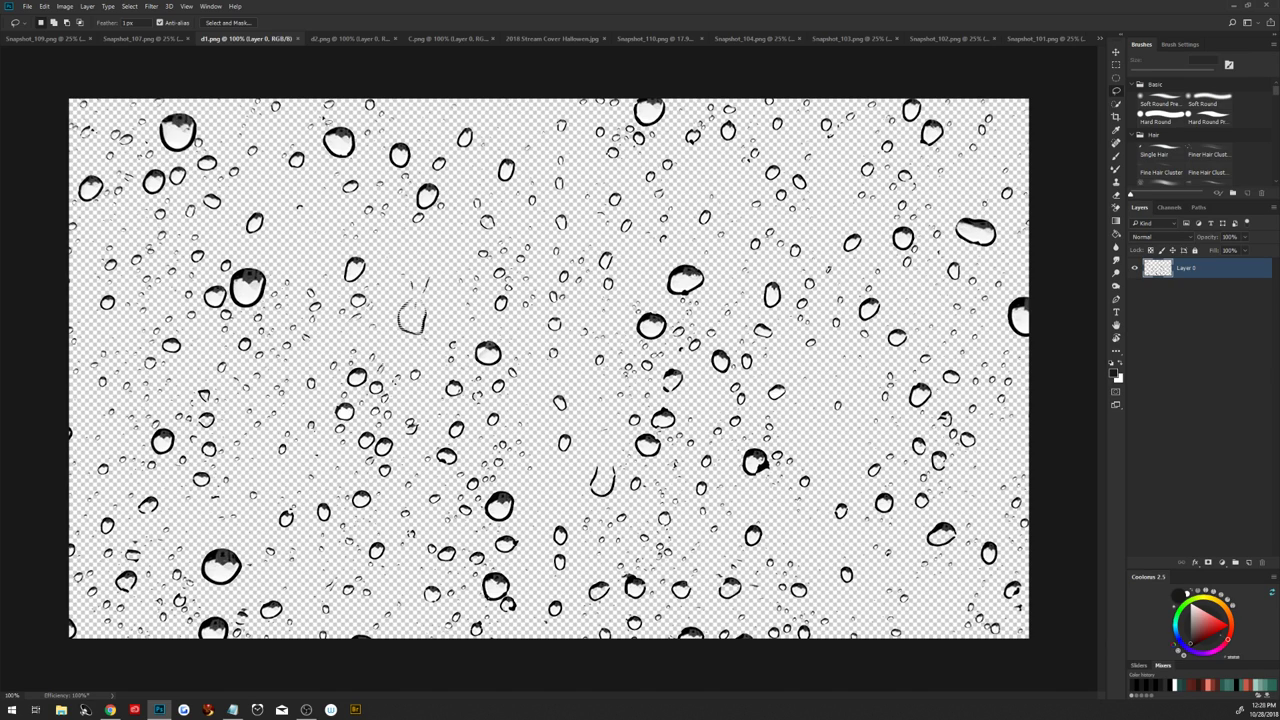
key(ctrl+v)
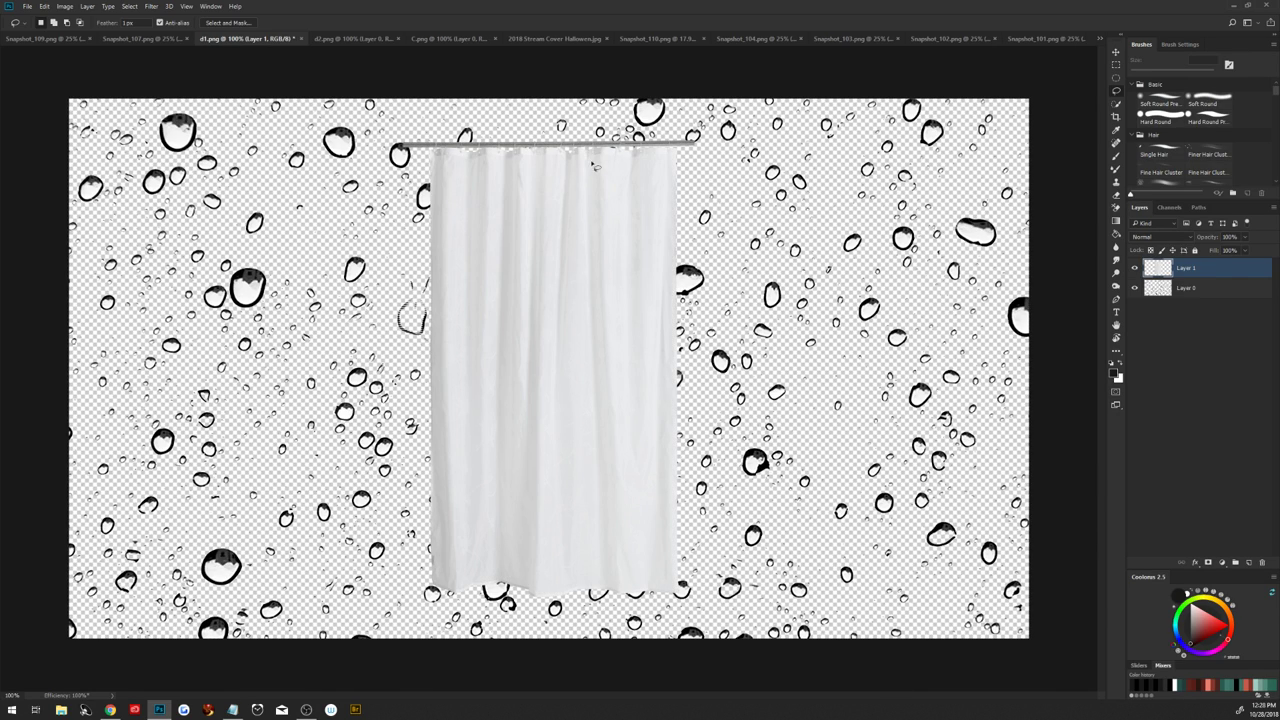
key(ctrl+z)
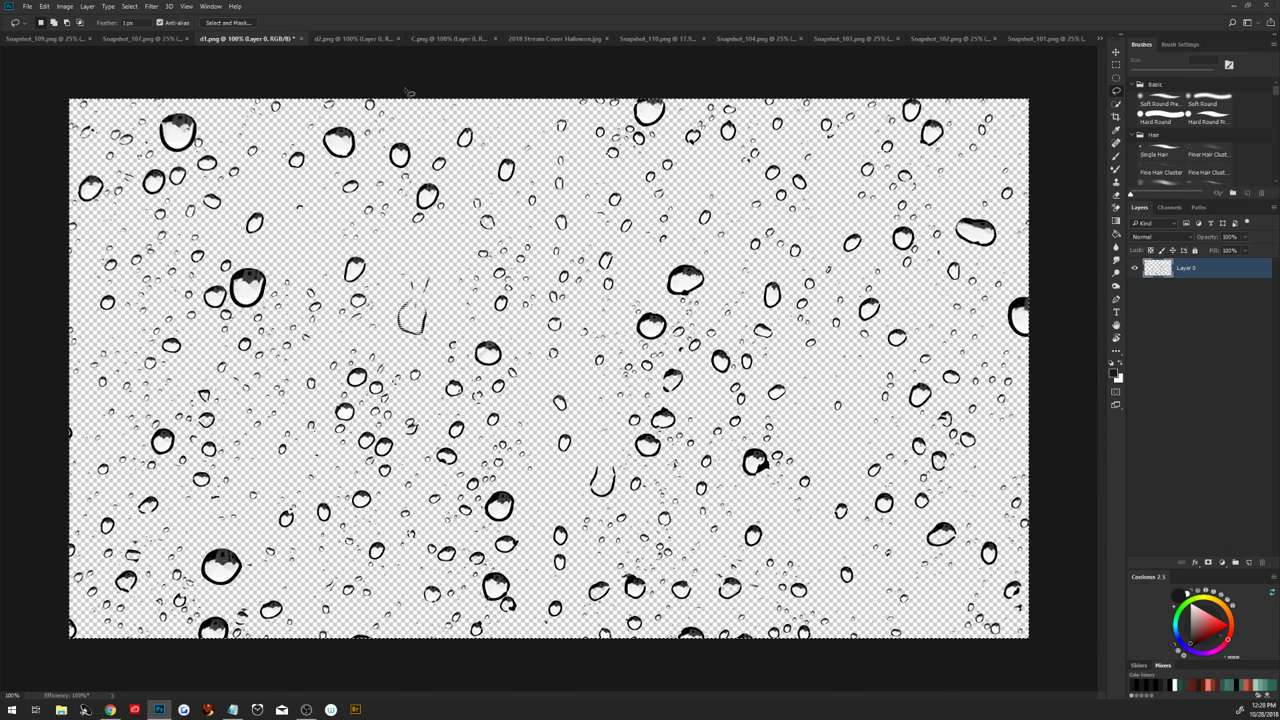
click(659, 40)
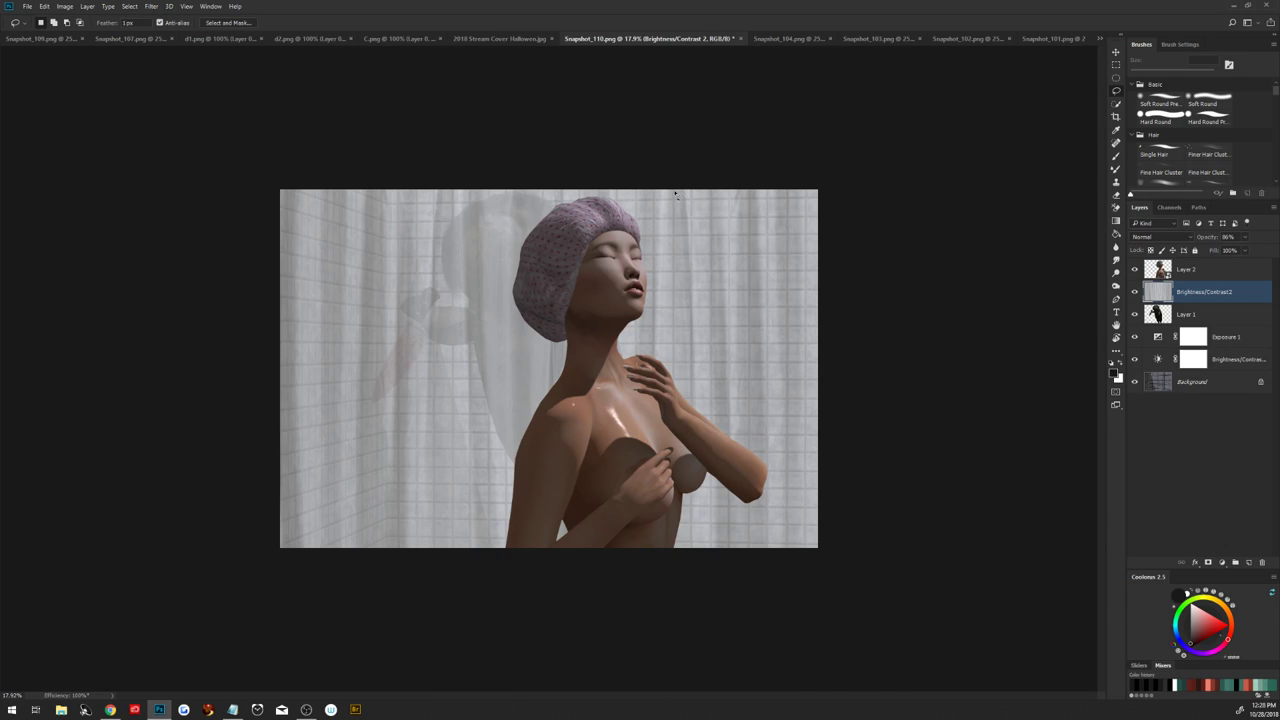
key(ctrl+v)
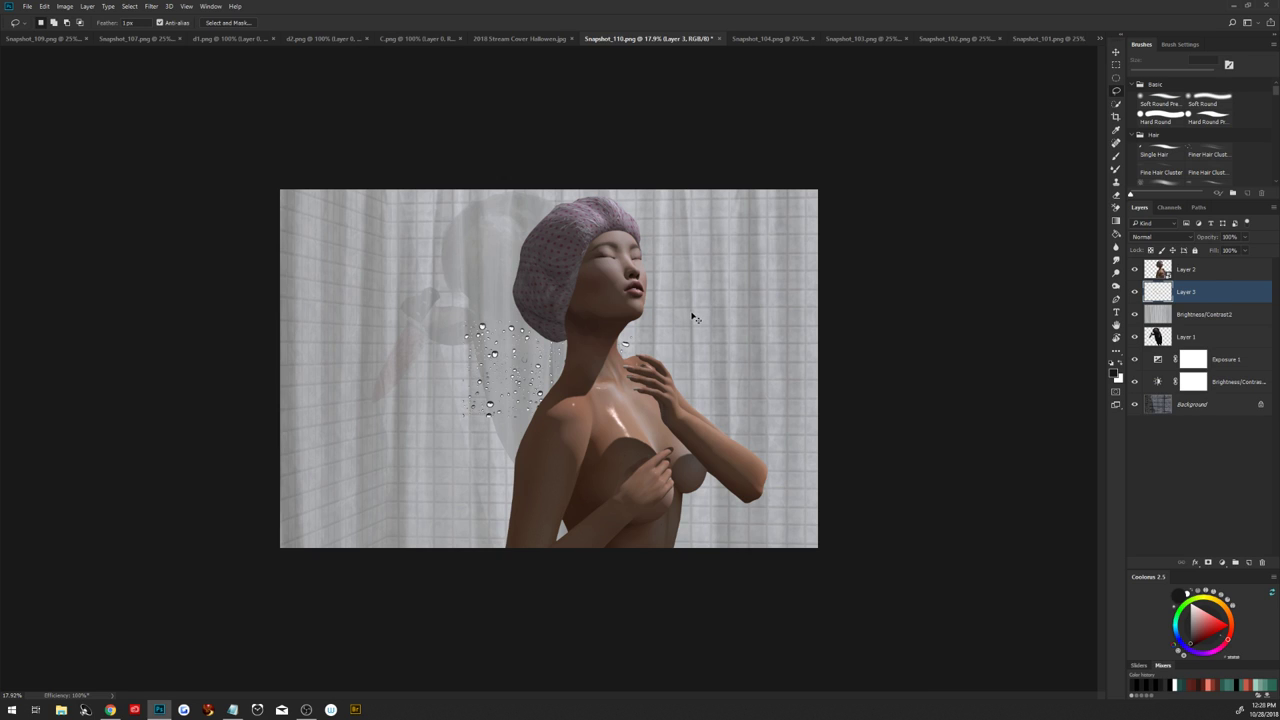
Copy the fine droplet image from d2.png into the shower scene, above the first water-drop layer
click(348, 40)
key(ctrl+a)
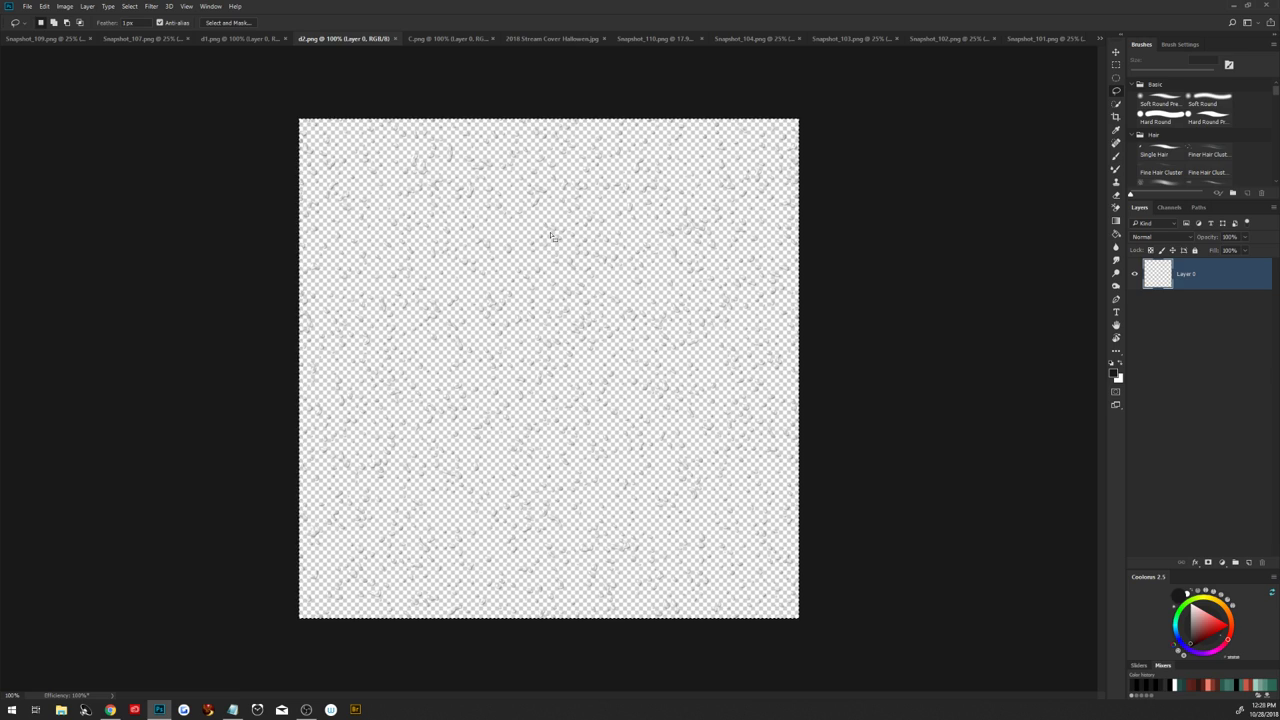
click(674, 41)
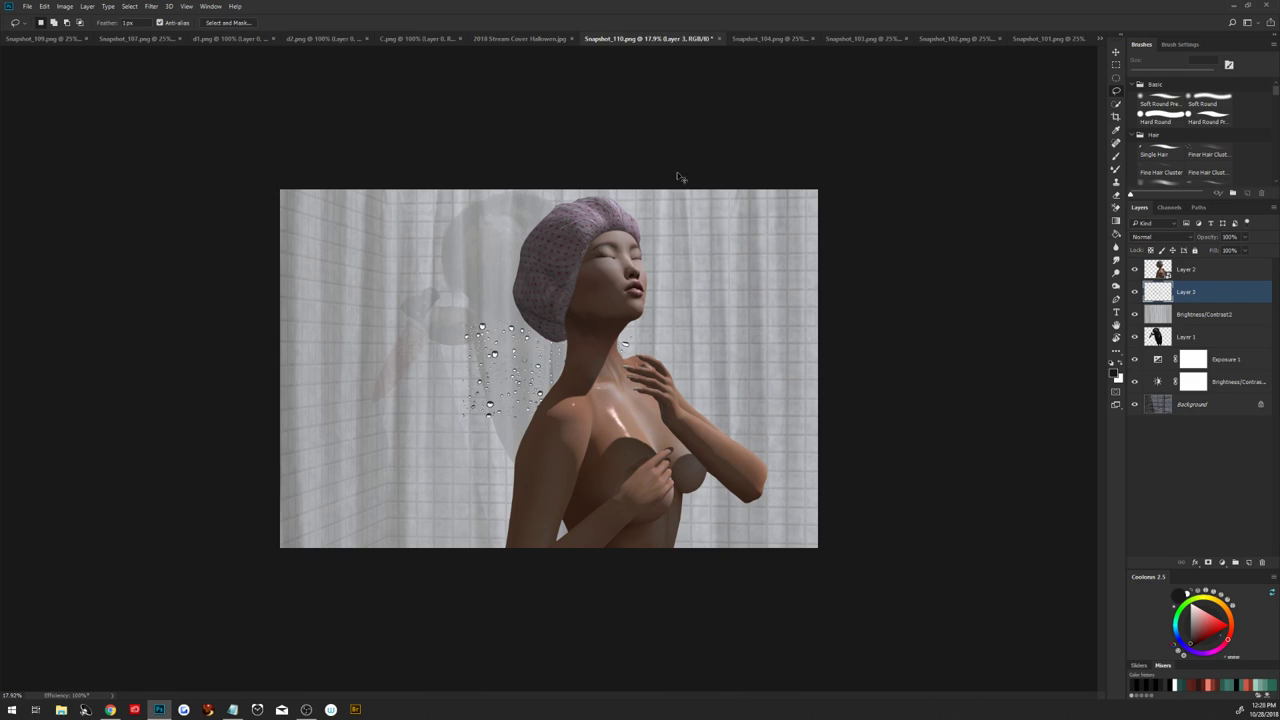
key(ctrl+v)
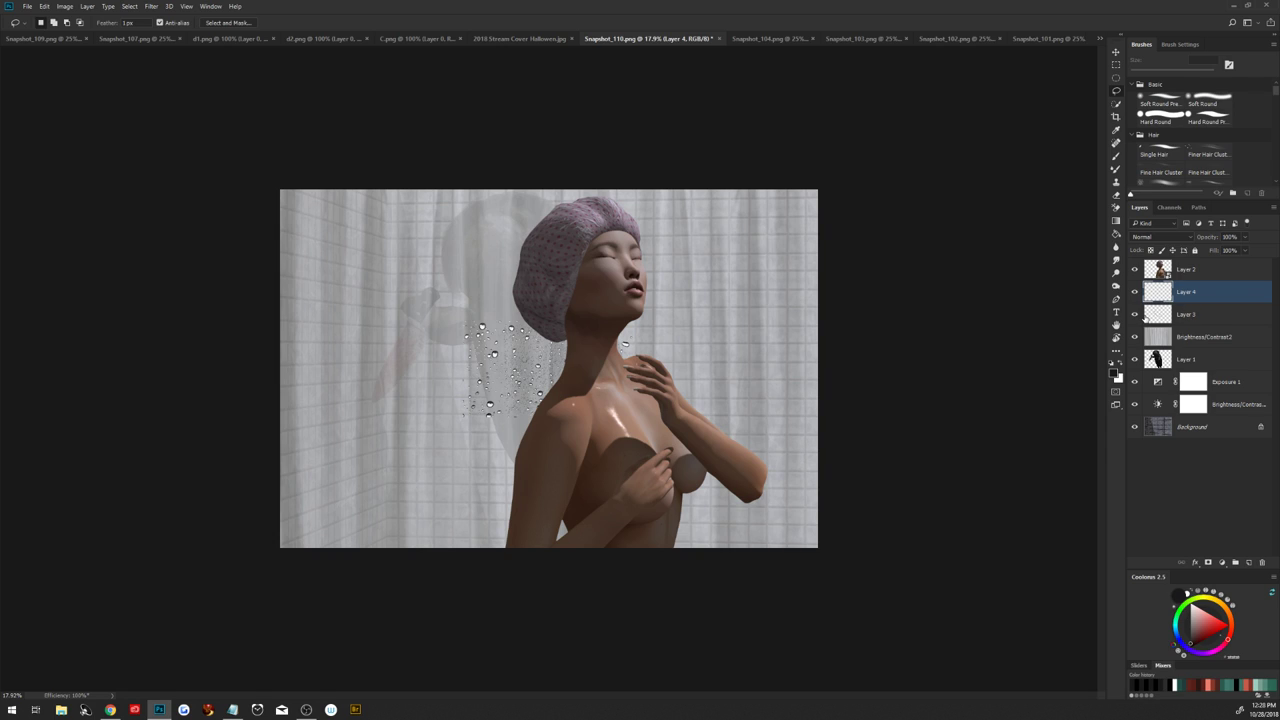
Hide the first water-drop layer and move the fine droplets to the upper left corner of the picture
click(1134, 315)
key(ctrl+t)
drag(576, 388, 354, 265)
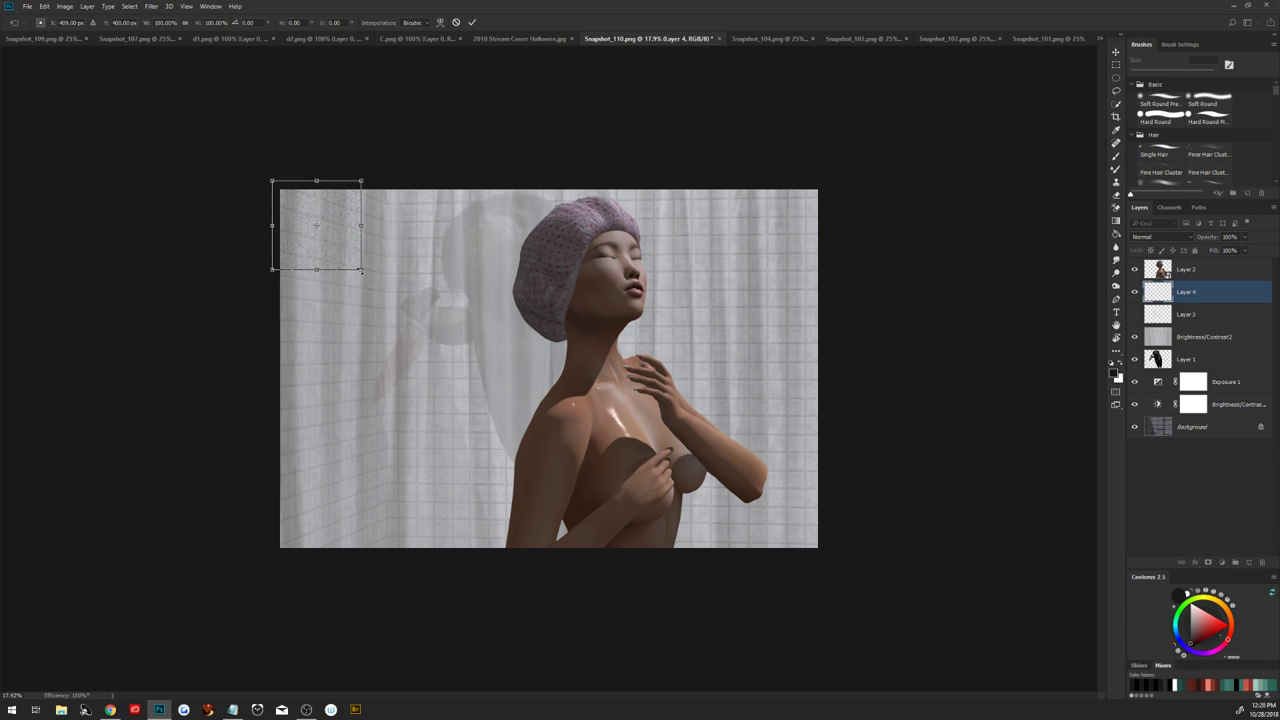
click(472, 22)
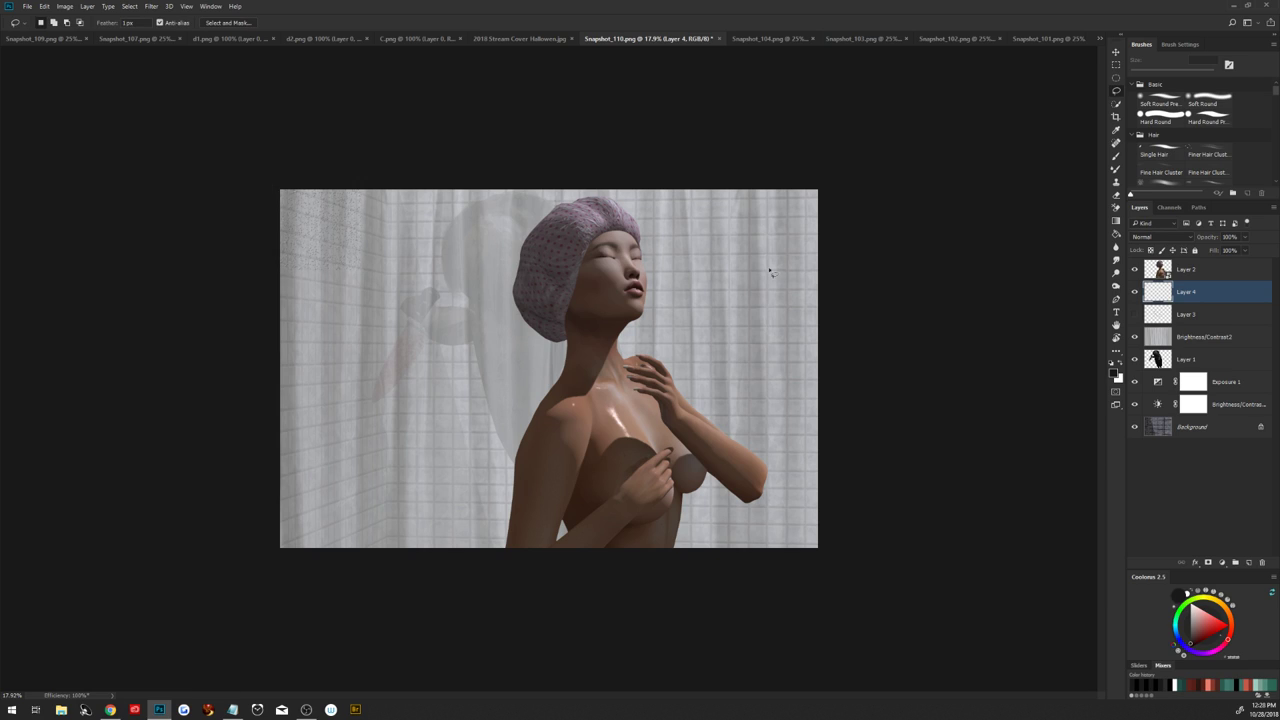
Duplicate the fine droplets, hide the original, and stretch the copy to about 243% wide and 406% high over the picture's left third
key(ctrl+j)
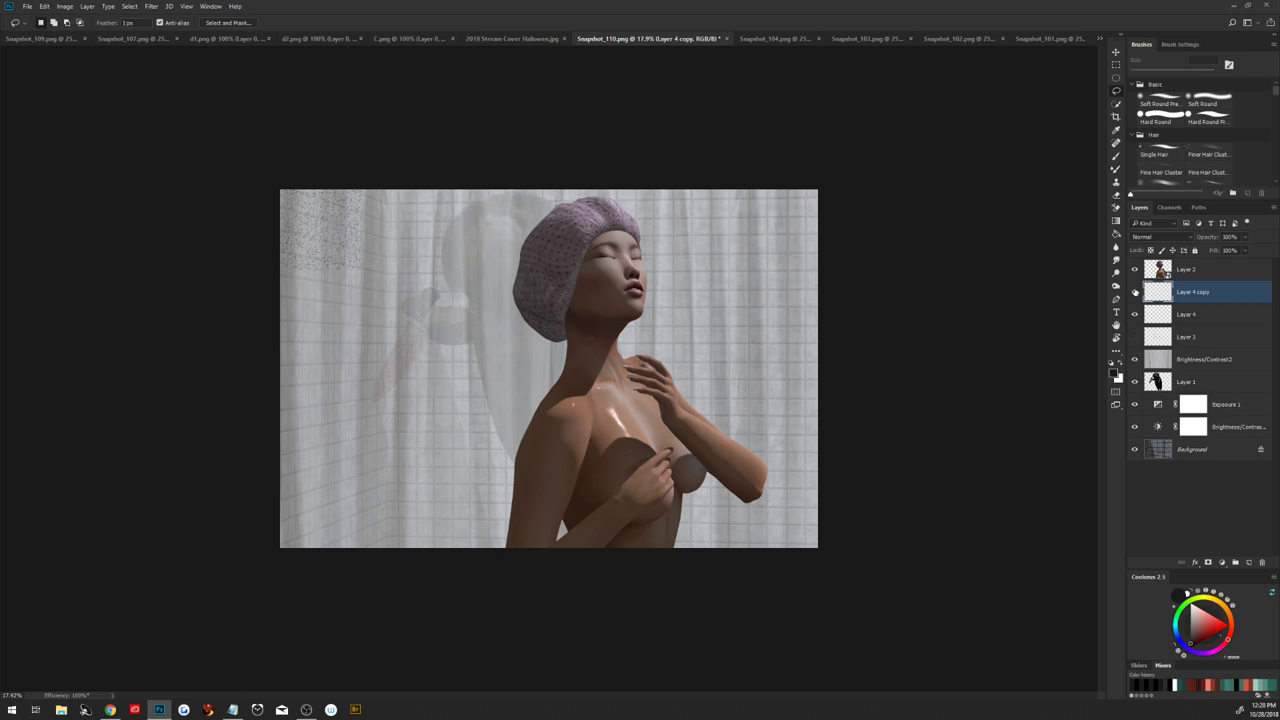
click(1134, 314)
key(ctrl+t)
drag(361, 270, 458, 366)
drag(317, 362, 330, 504)
drag(396, 441, 427, 478)
drag(360, 540, 340, 566)
drag(452, 343, 444, 321)
drag(469, 94, 440, 160)
drag(402, 400, 436, 481)
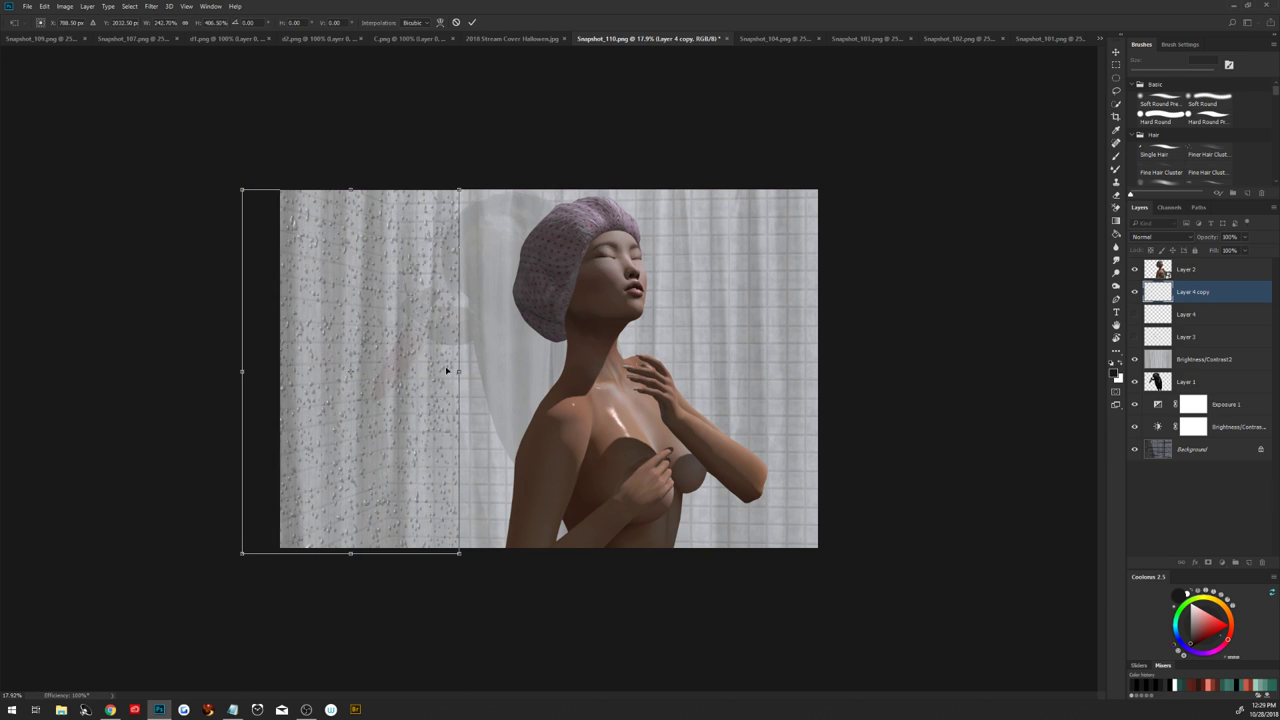
click(472, 24)
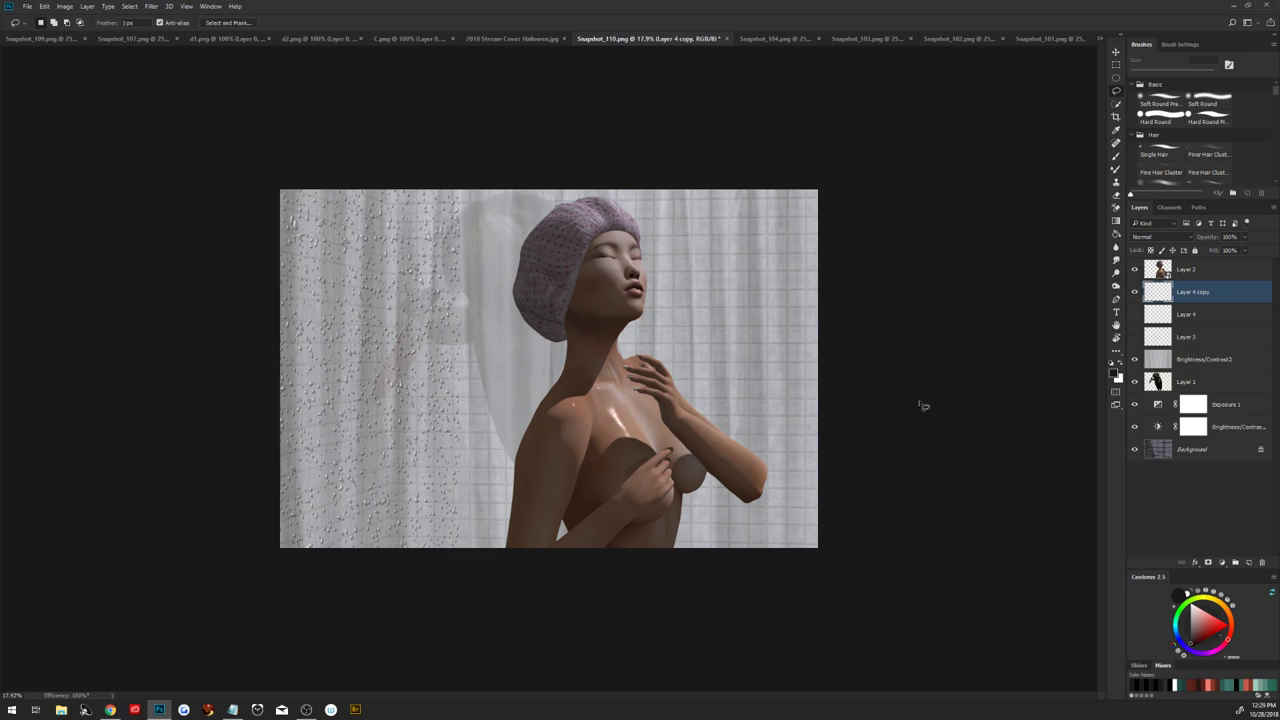
Apply a diagonal Motion Blur with a shortened distance to the stretched droplet layer, turning the drops into short streaks
click(151, 6)
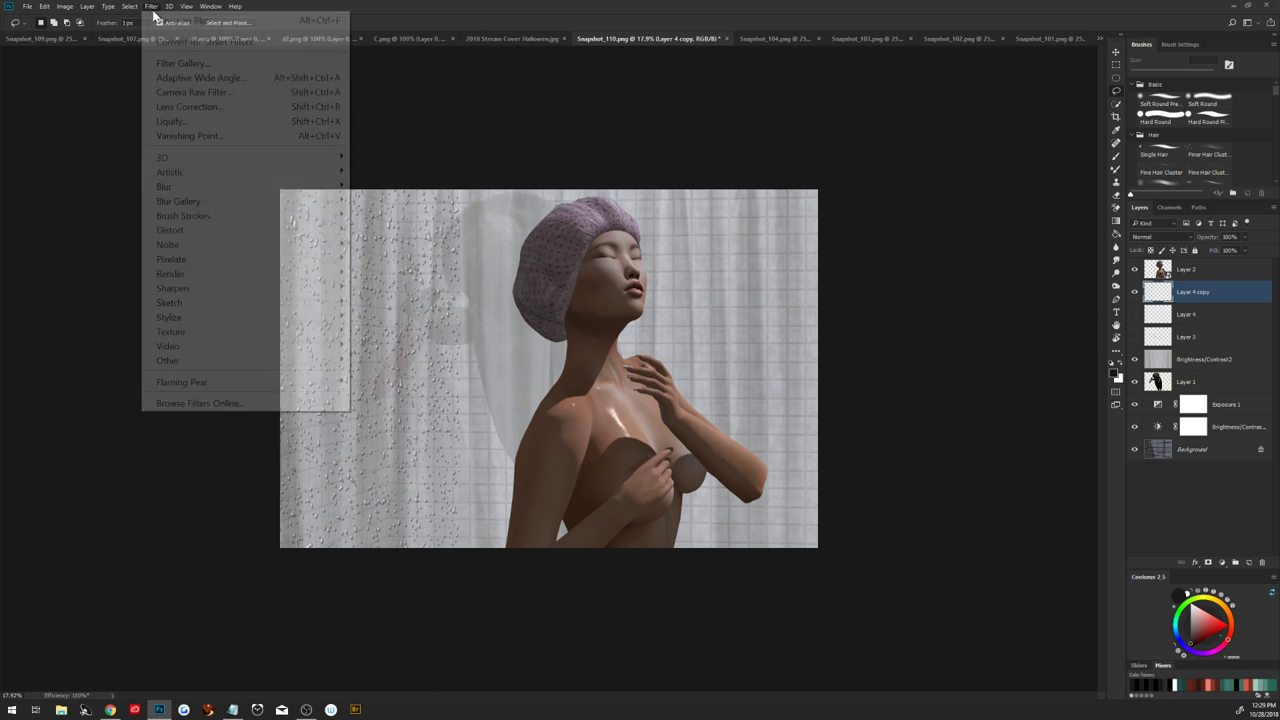
mouse_move(350, 202)
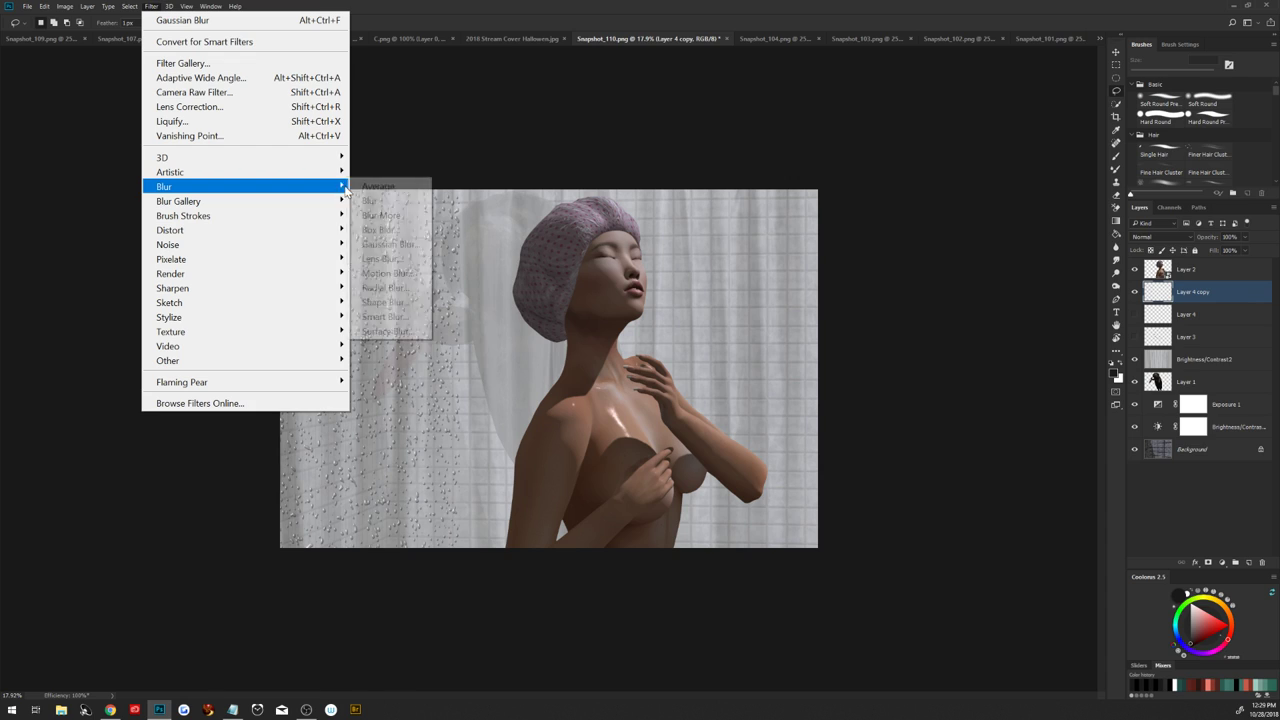
click(380, 274)
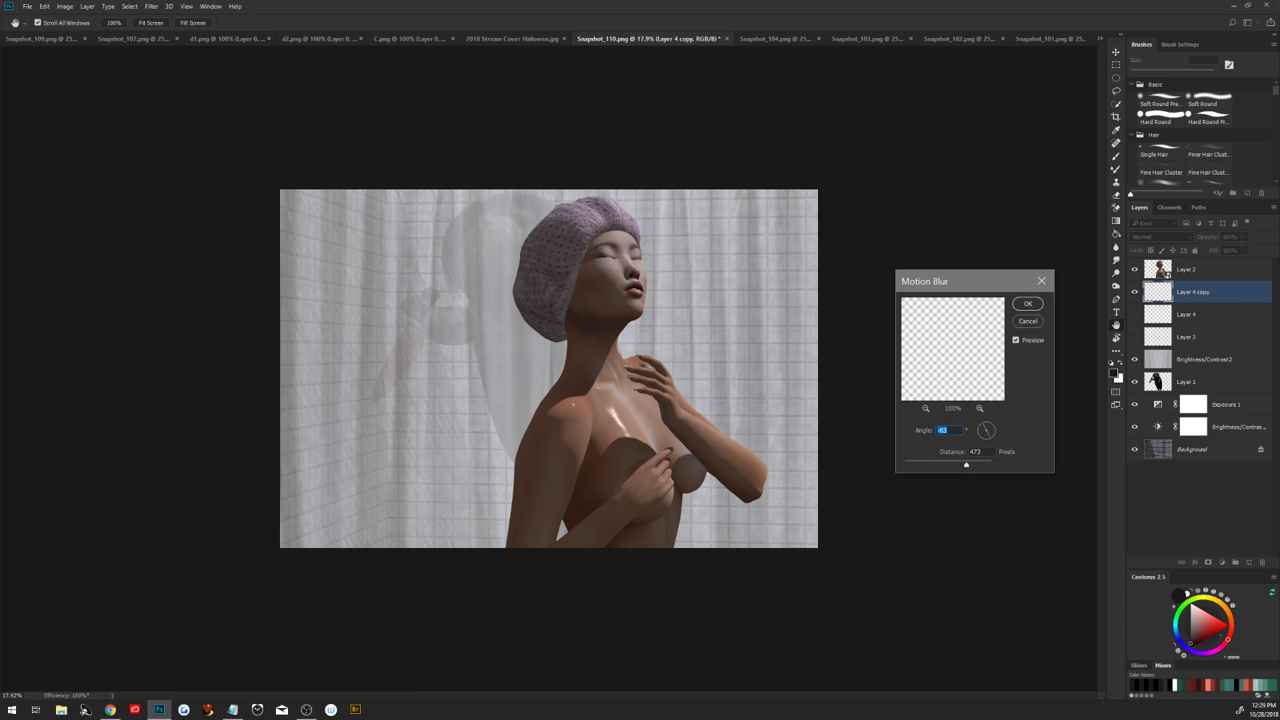
key(Up)
key(Up)
key(Up)
key(Up)
key(Up)
key(Up)
drag(962, 469, 924, 464)
click(1028, 304)
Duplicate the blurred droplet layer and place the copy over the middle of the curtain, beside the first one
key(ctrl+j)
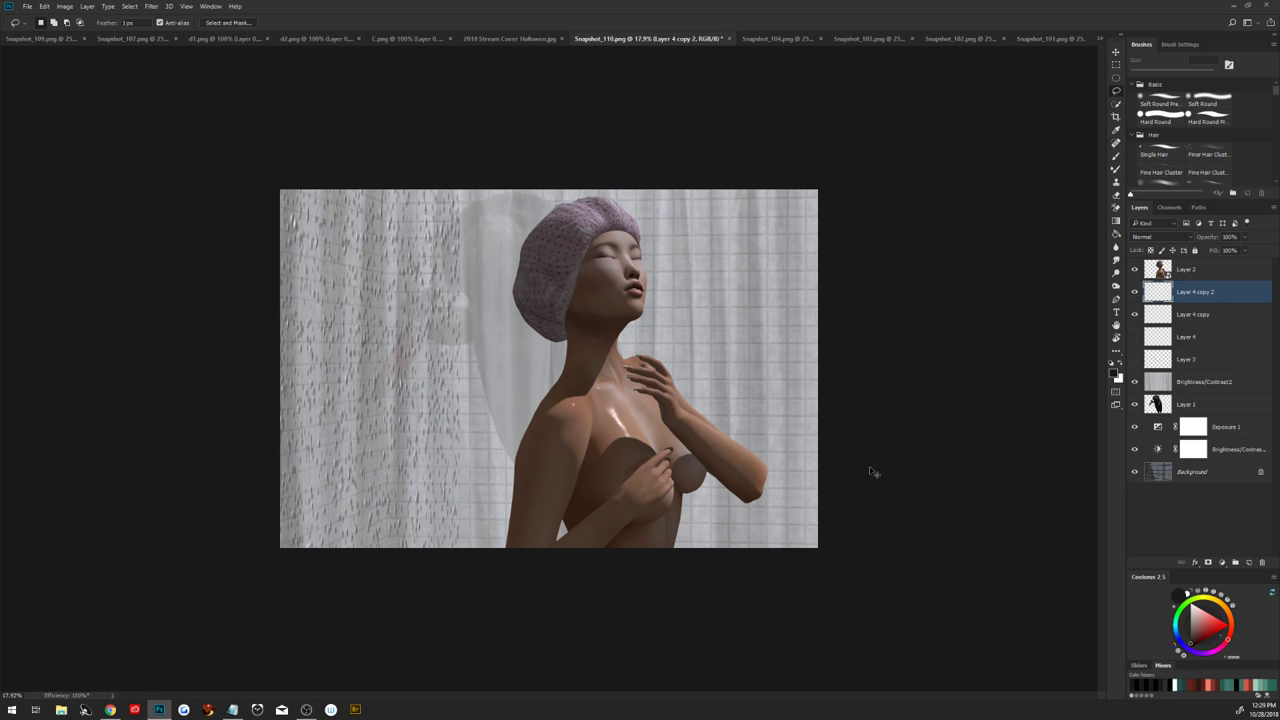
key(ctrl+t)
drag(420, 434, 644, 464)
drag(566, 556, 564, 548)
click(472, 22)
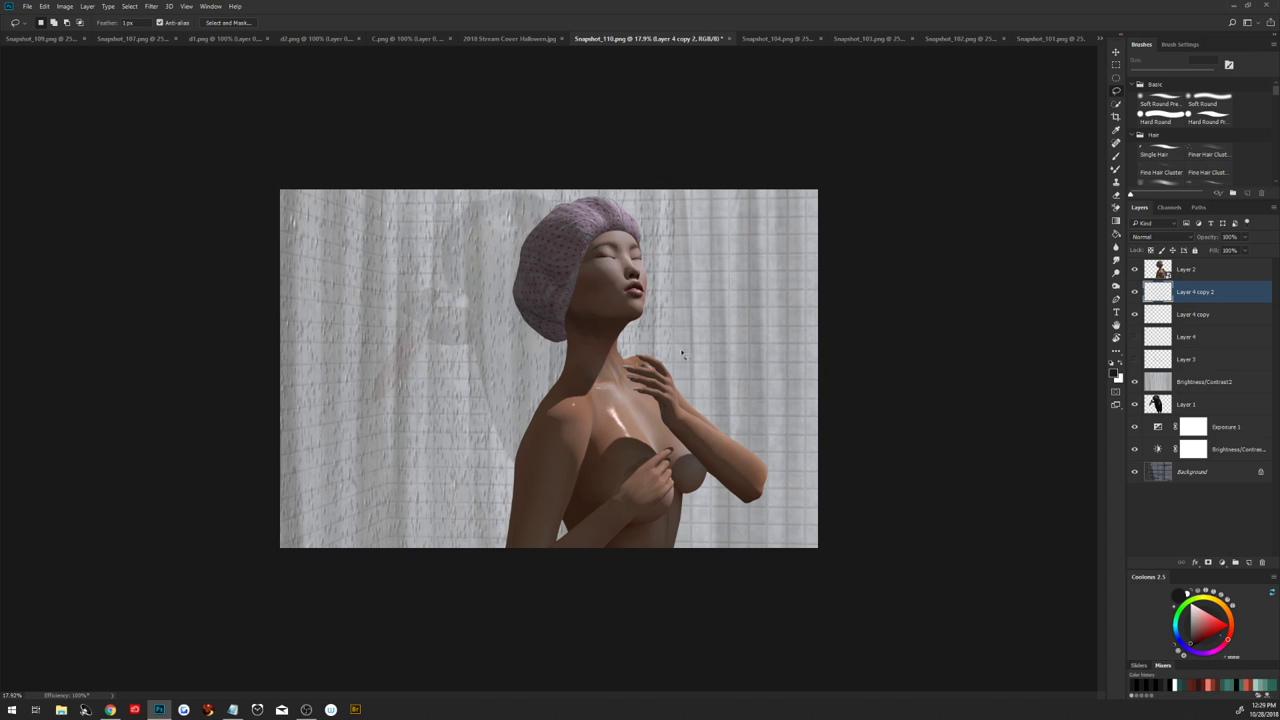
Duplicate the blurred droplets again and cover the curtain's right side, scaling the copy to about 104% and rotating it about 1.8°
key(ctrl+j)
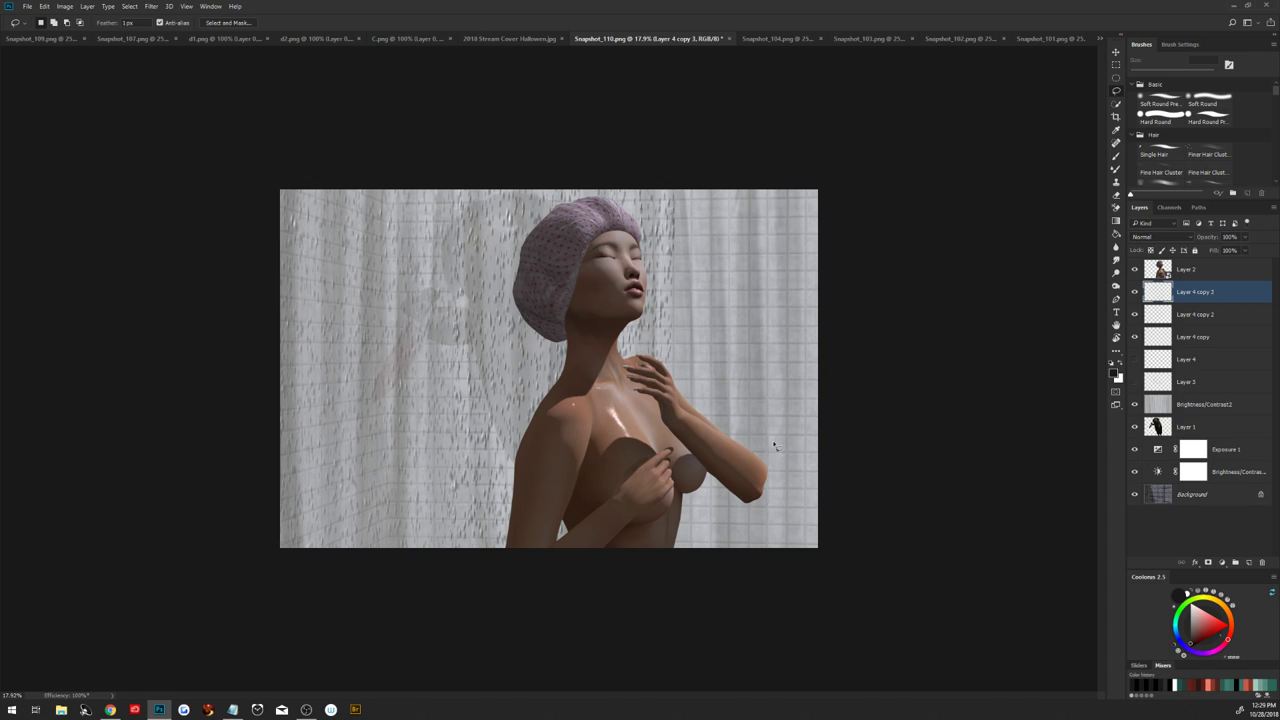
key(ctrl+t)
drag(662, 405, 826, 449)
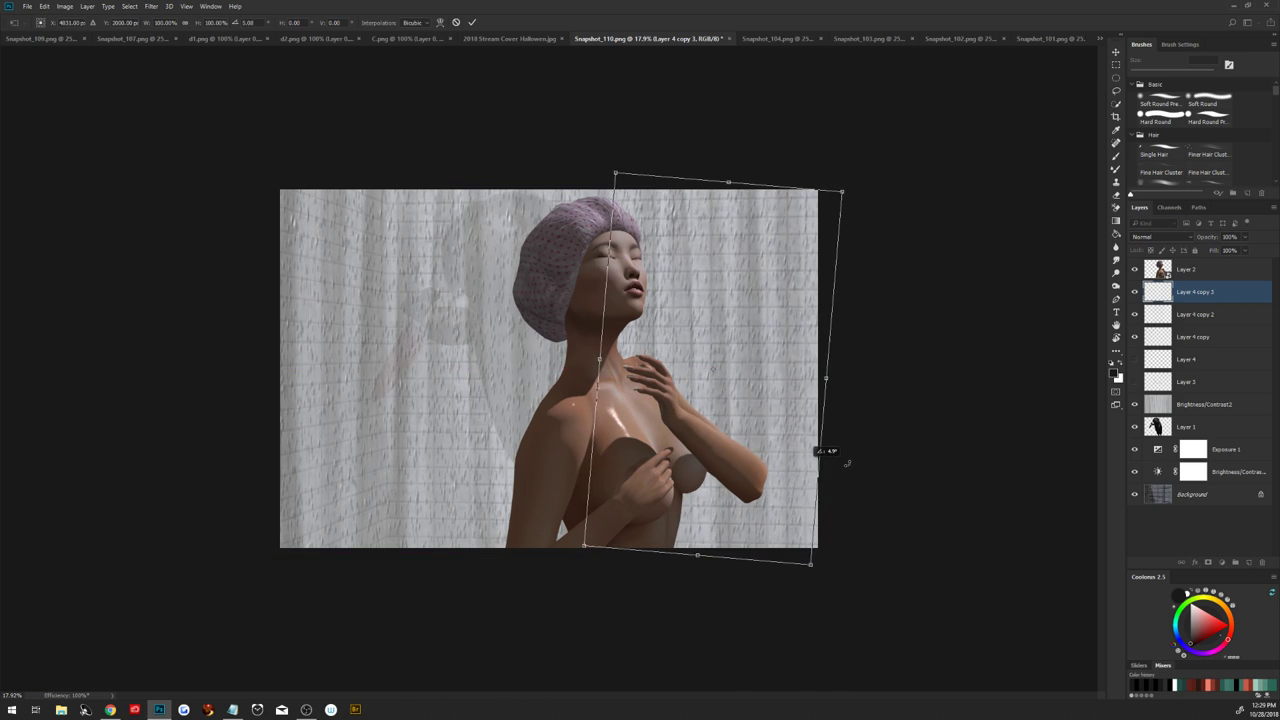
drag(810, 561, 824, 576)
drag(859, 377, 856, 369)
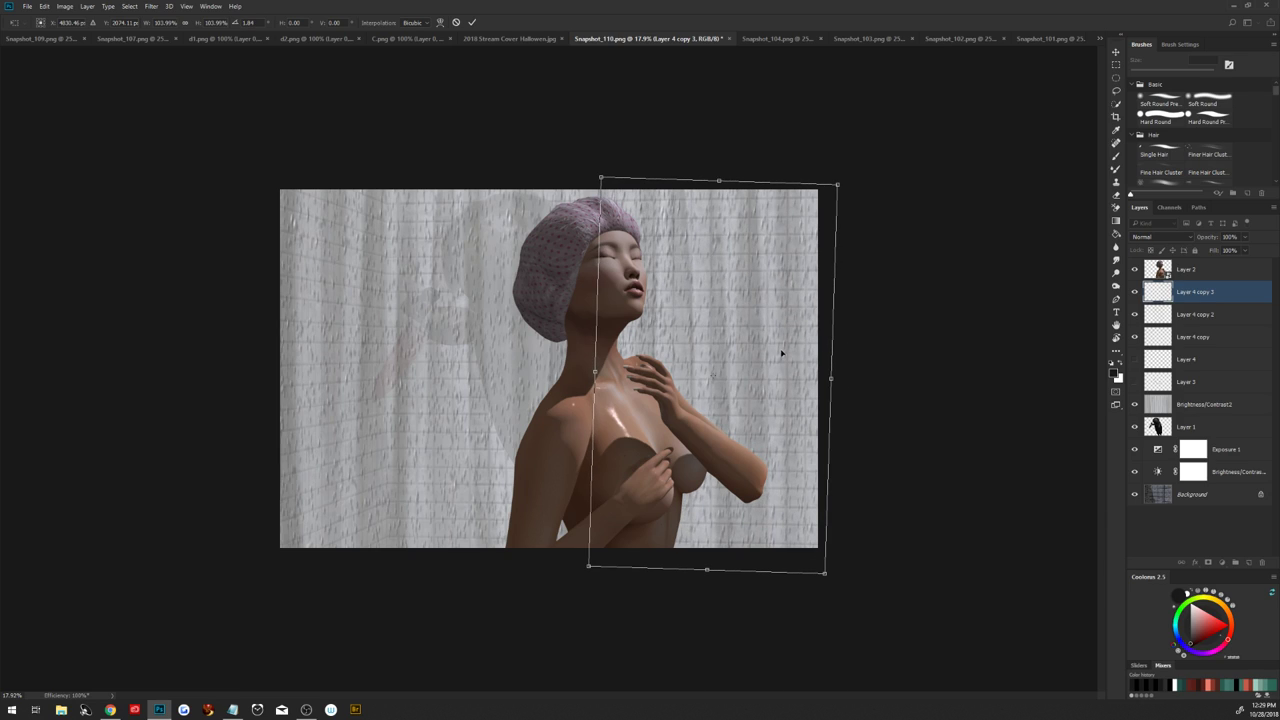
click(472, 22)
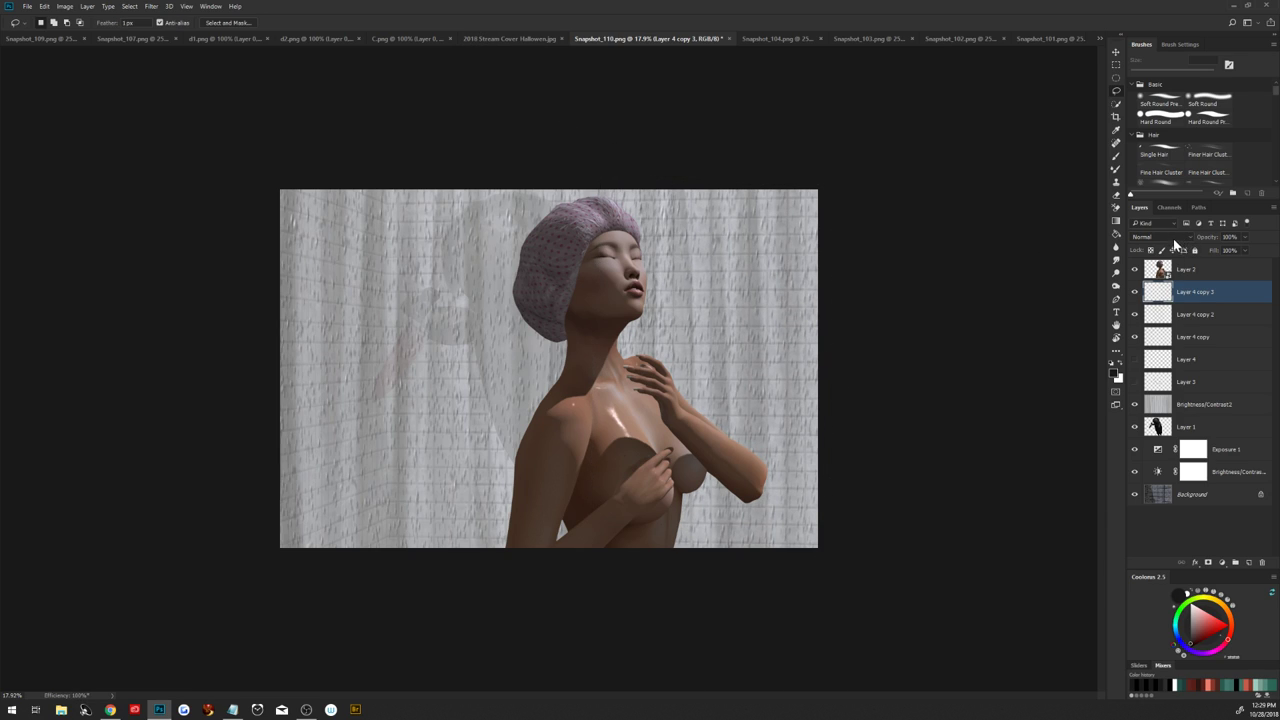
Set the blend mode of the streak layers Layer 4 copy 3 and Layer 4 copy 2 to Soft Light
click(1173, 238)
click(1150, 361)
click(1178, 314)
click(1160, 237)
click(1154, 360)
click(1160, 238)
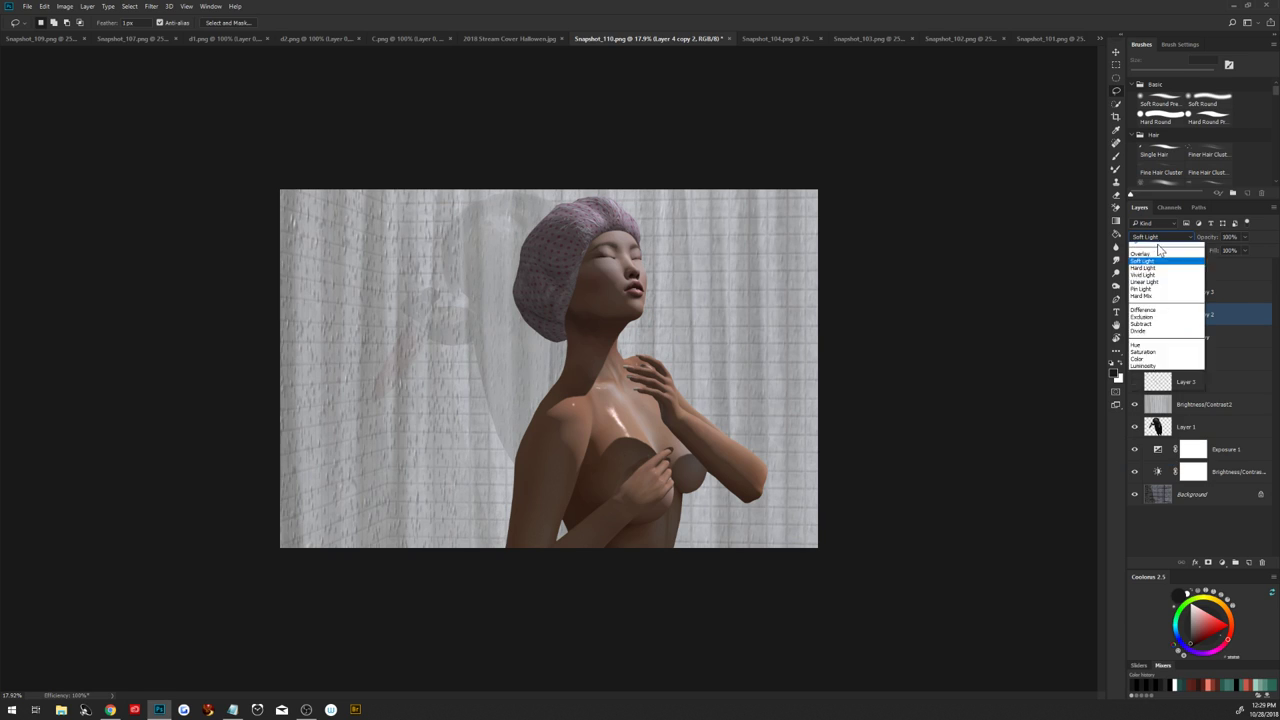
click(1157, 352)
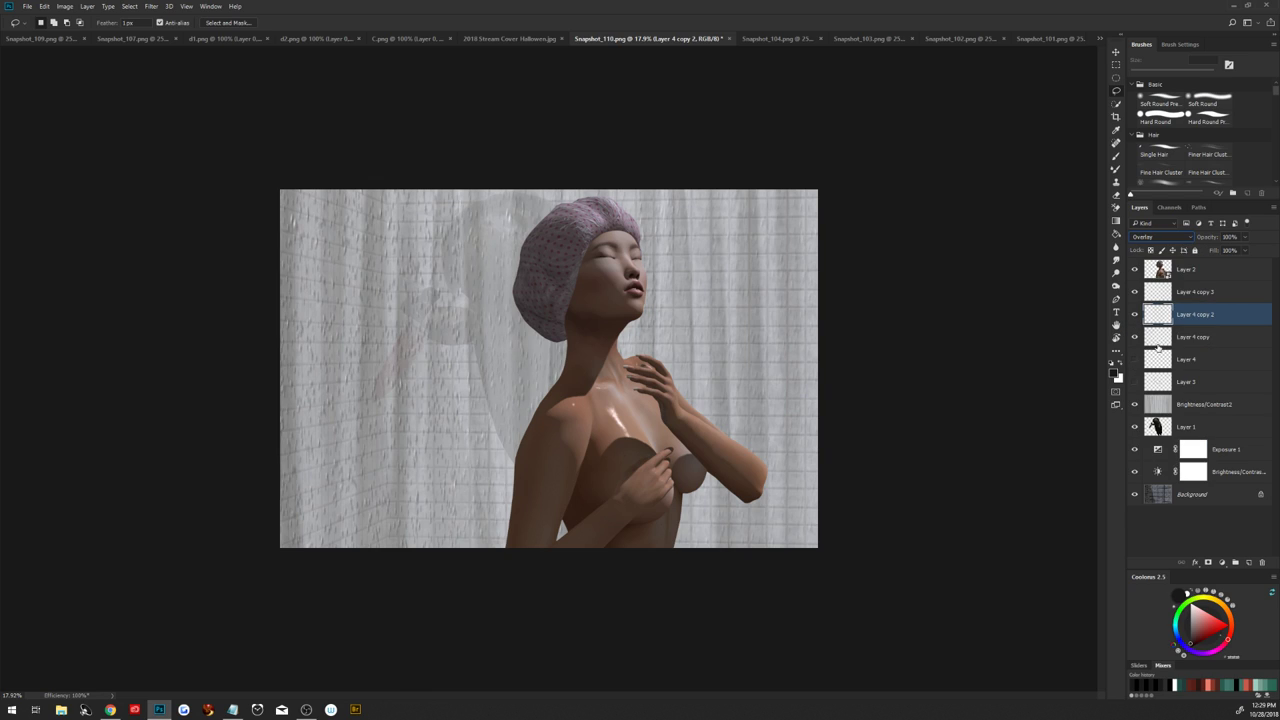
click(1160, 237)
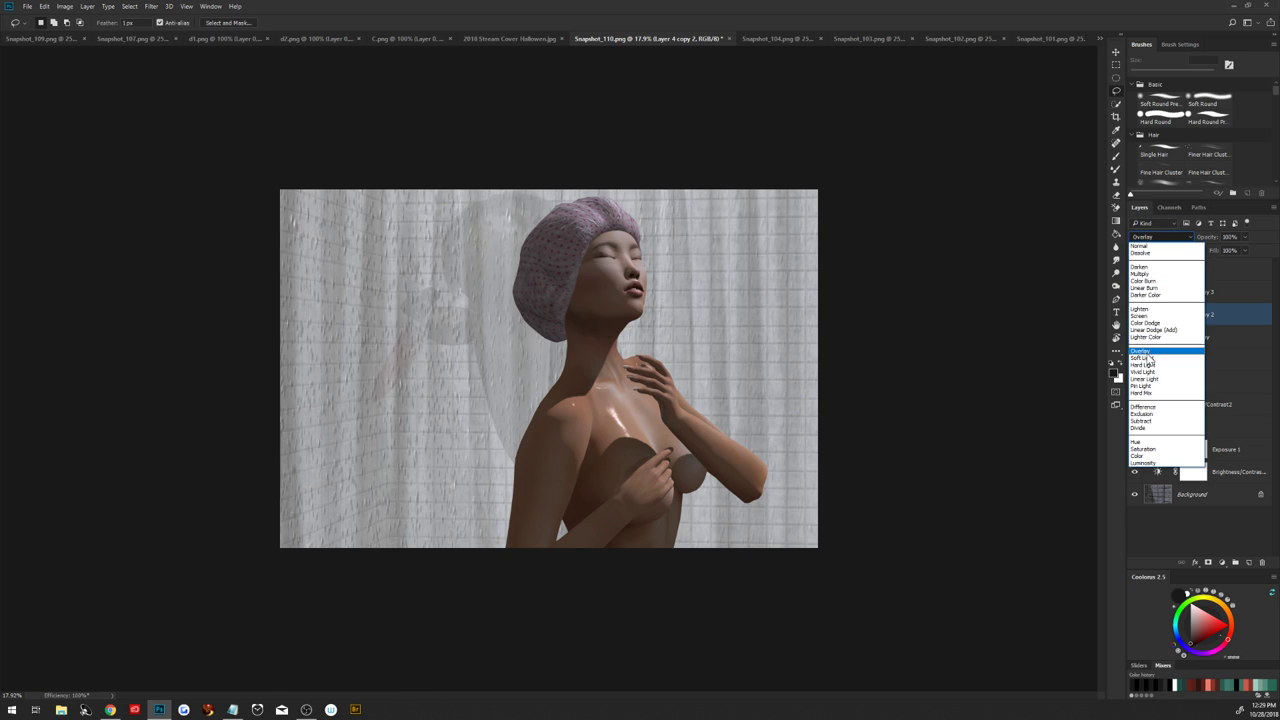
click(1150, 359)
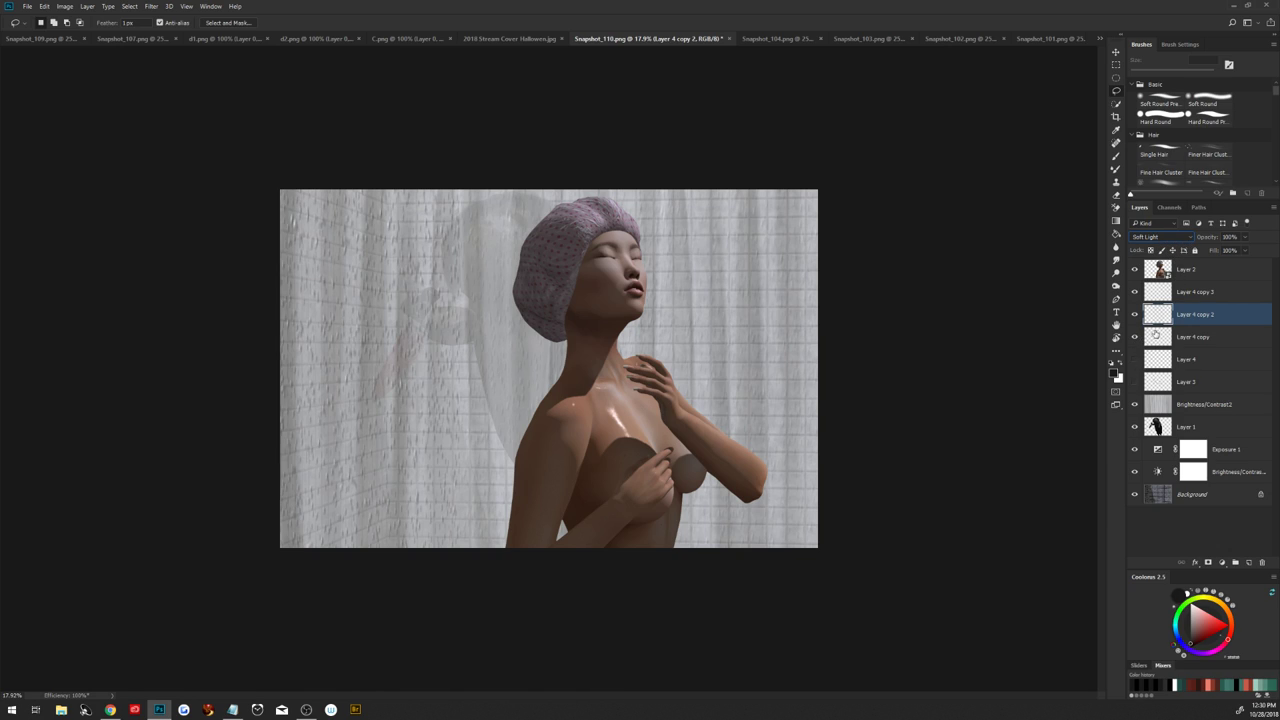
Set the remaining streak layer, Layer 4 copy, to Overlay blending with 66% opacity
click(1163, 338)
click(1158, 237)
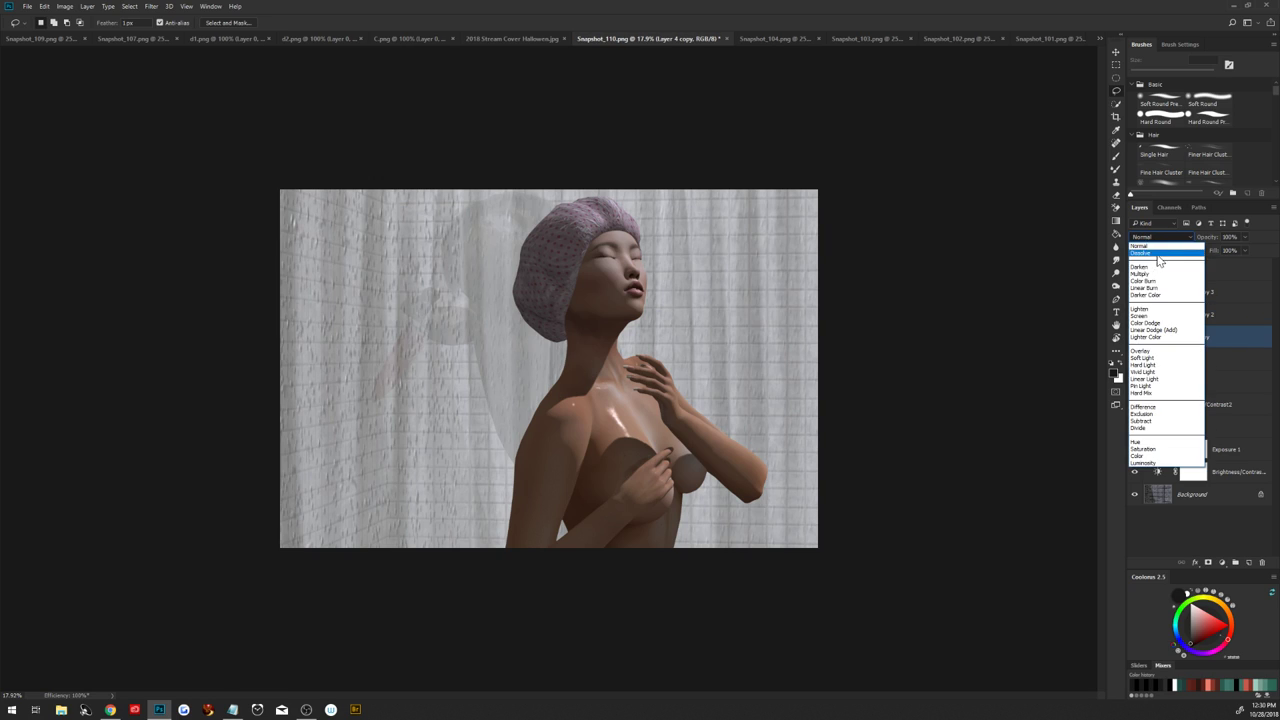
click(1151, 352)
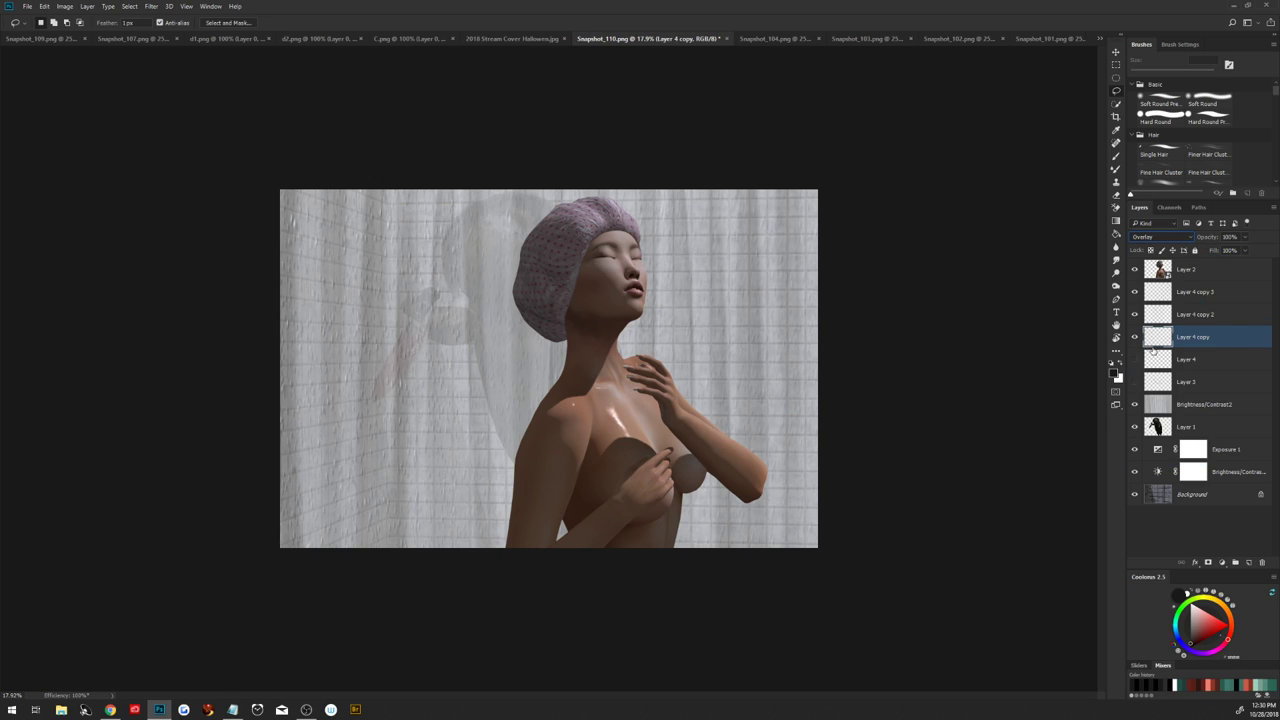
drag(1204, 237, 1178, 240)
shift+click(1181, 294)
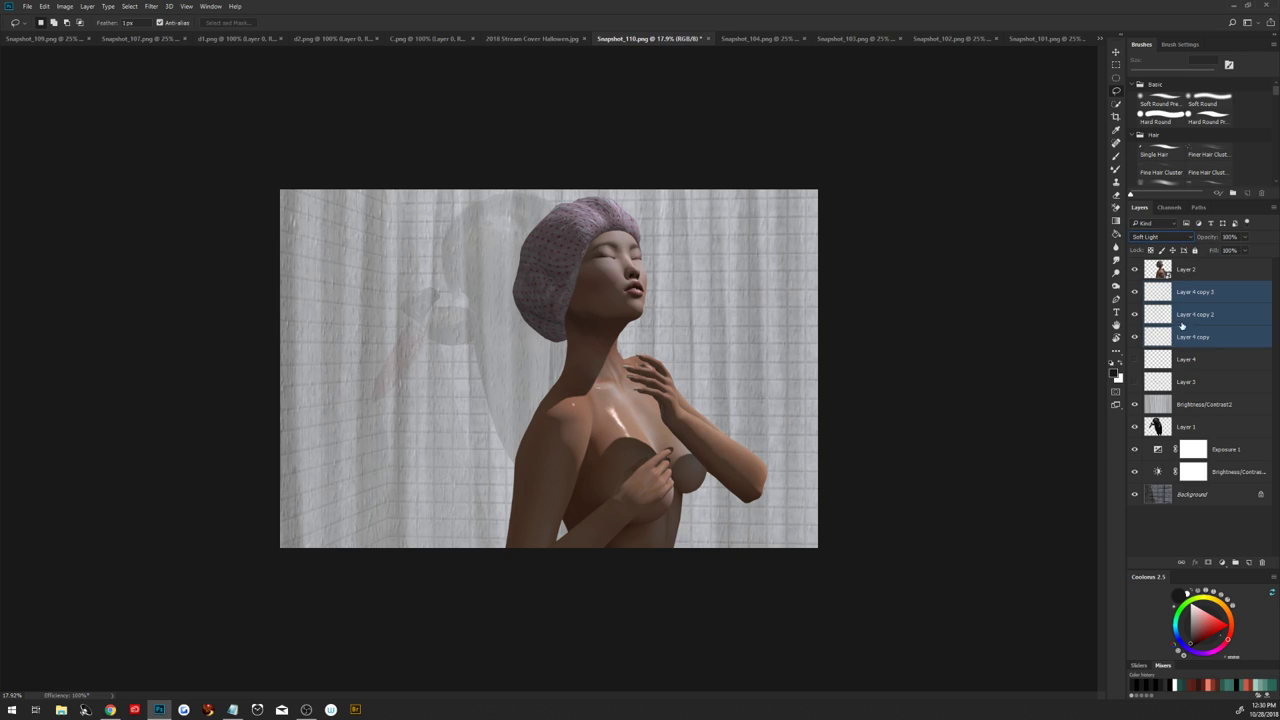
Add a layer mask to each of the three streak layers and fade patches of the streaks with the Soft Round Pressure brush
click(1188, 303)
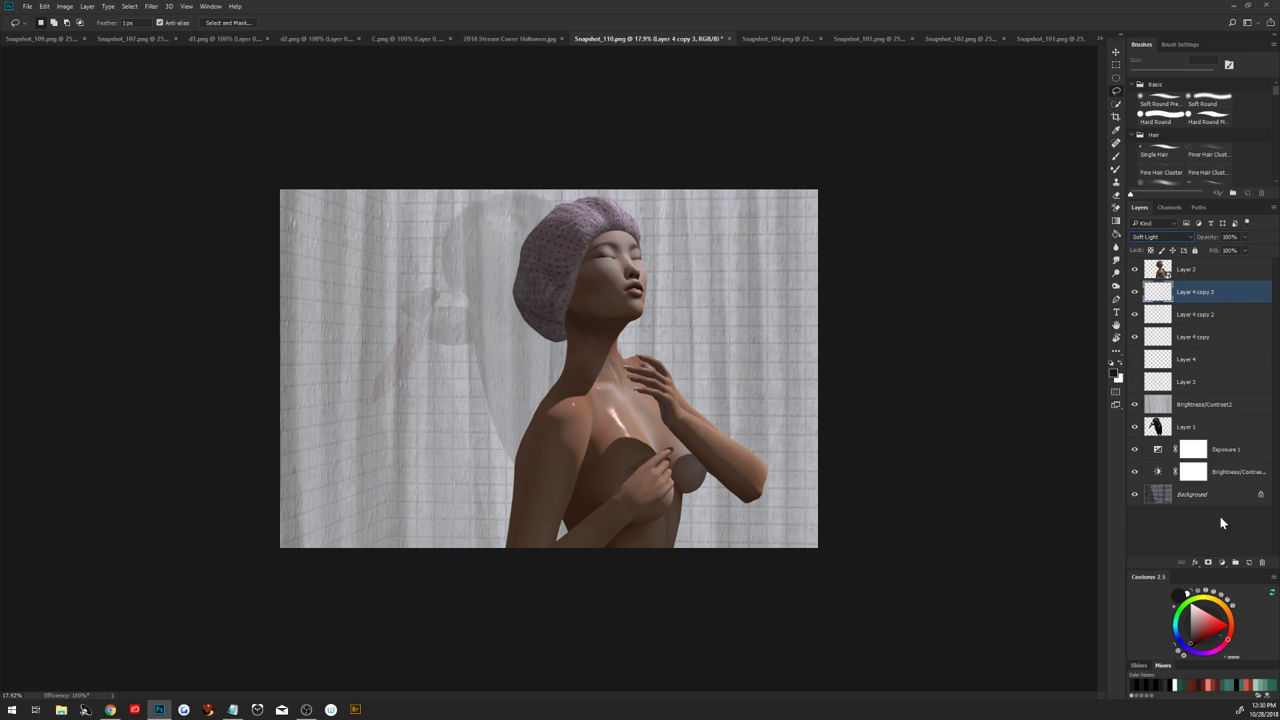
click(1208, 562)
click(1160, 101)
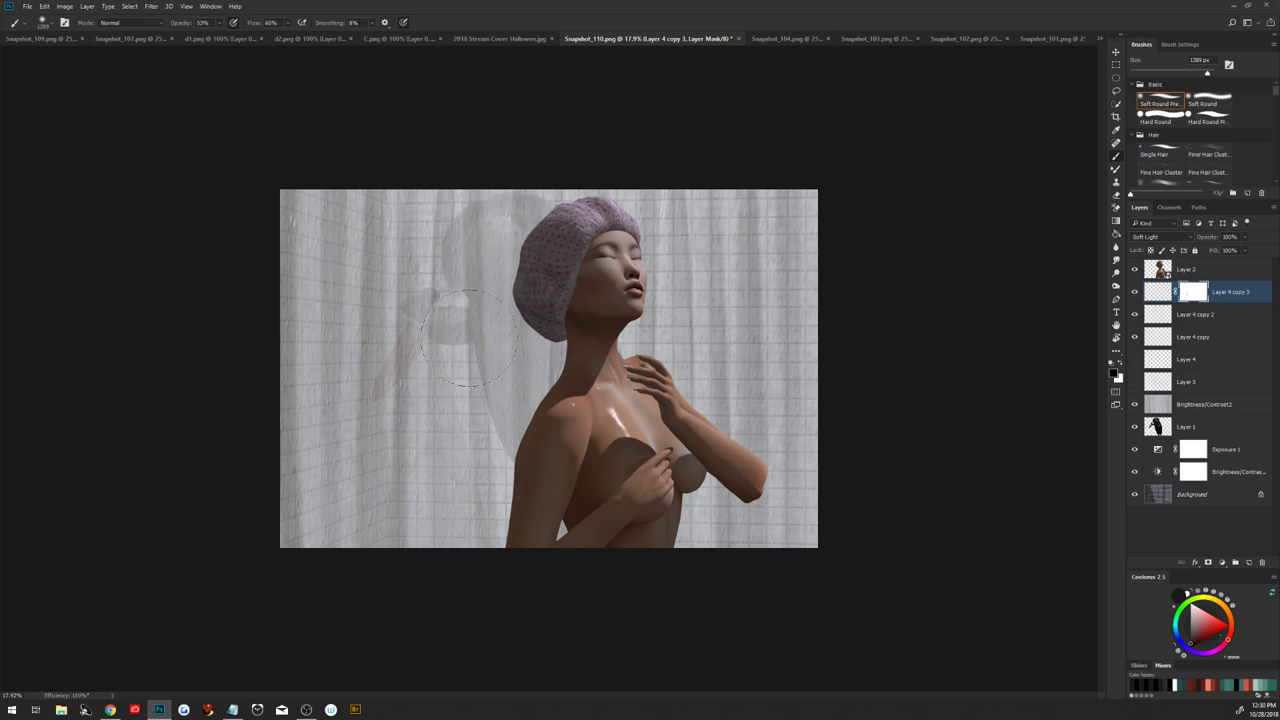
mouse_move(366, 537)
mouse_down()
mouse_move(600, 430)
mouse_move(783, 308)
mouse_move(760, 172)
mouse_move(271, 428)
mouse_move(272, 446)
mouse_up()
click(1183, 318)
click(1208, 562)
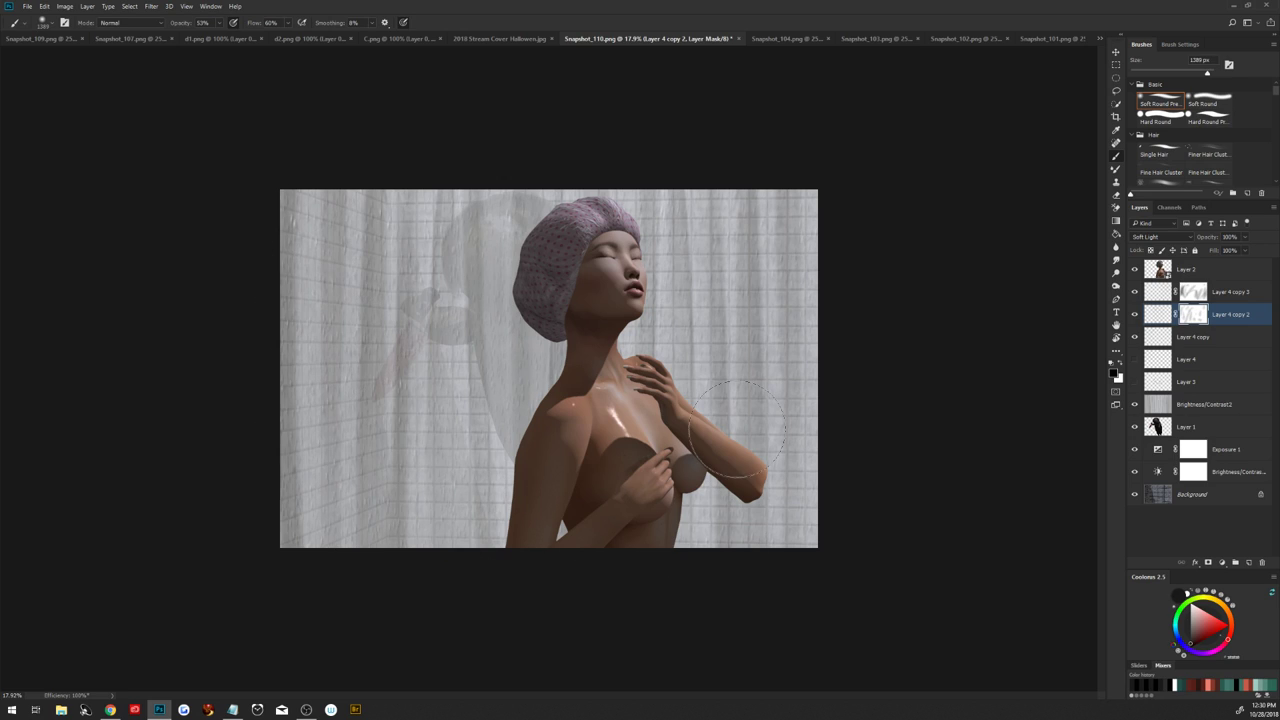
click(1188, 340)
click(1208, 562)
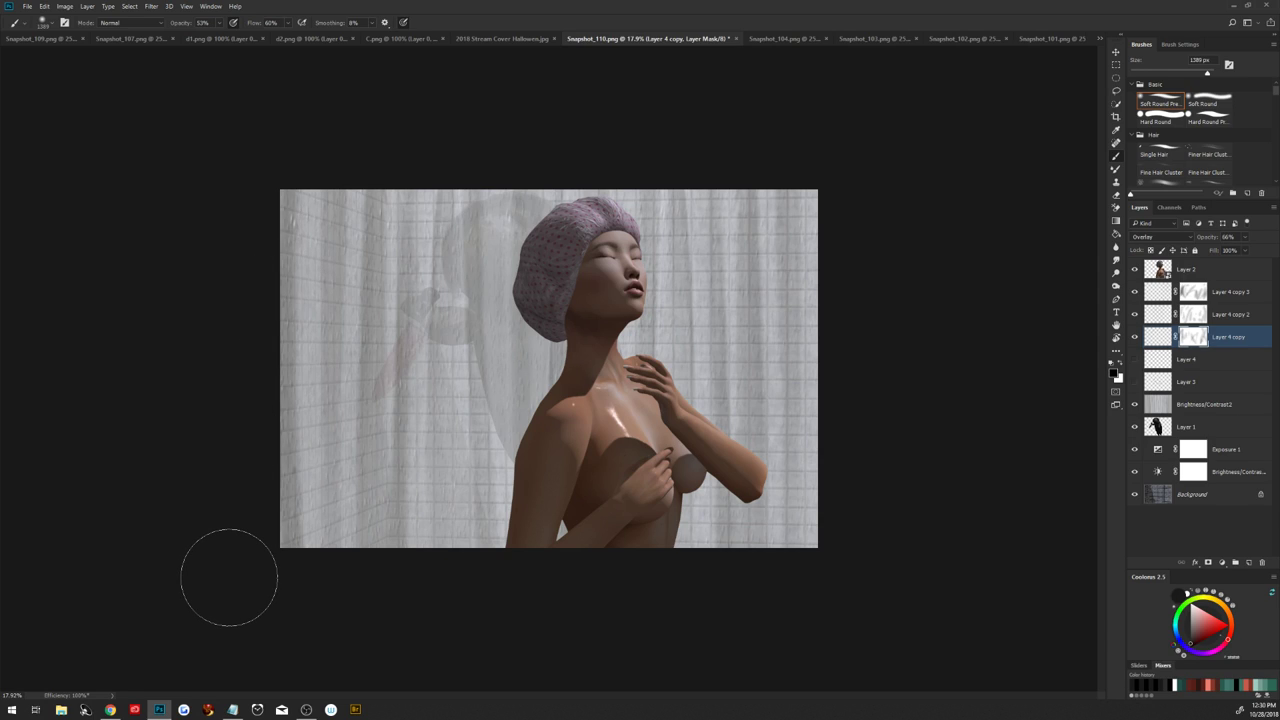
Mask the curtain layer and paint over the hippo and knife with a 20% opacity black brush to thin the curtain there
click(1210, 404)
click(1208, 562)
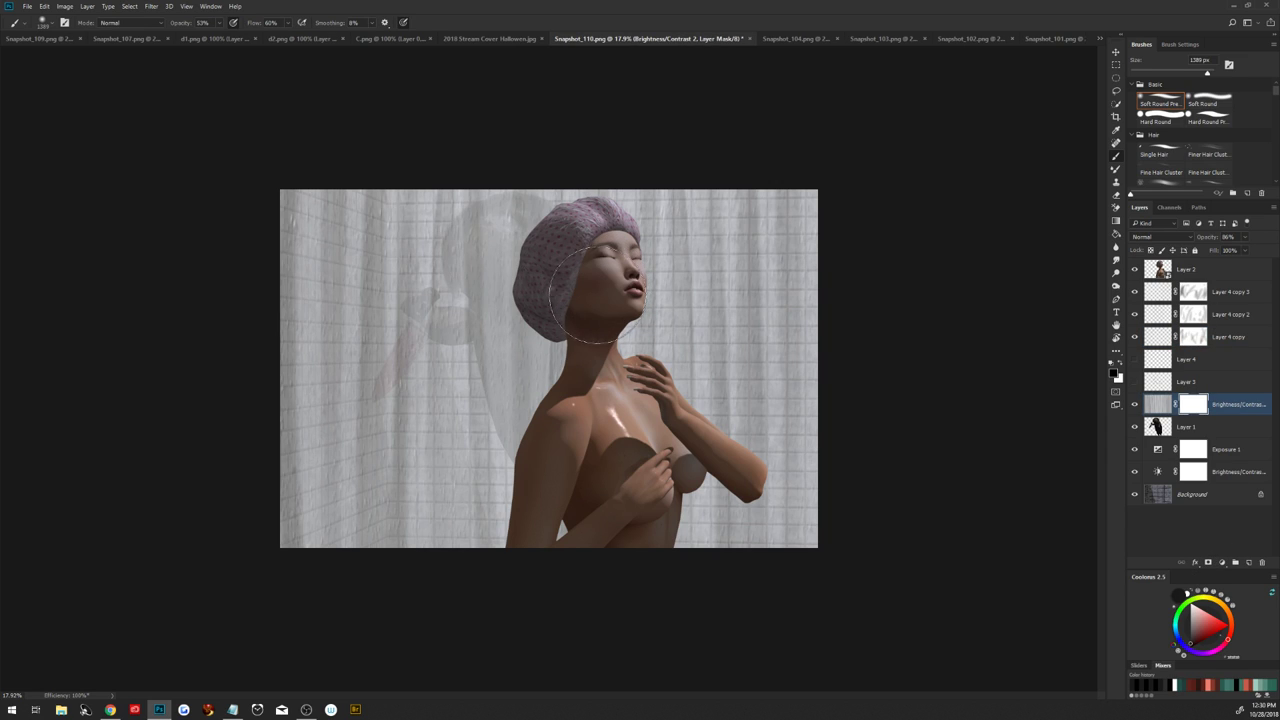
key(2)
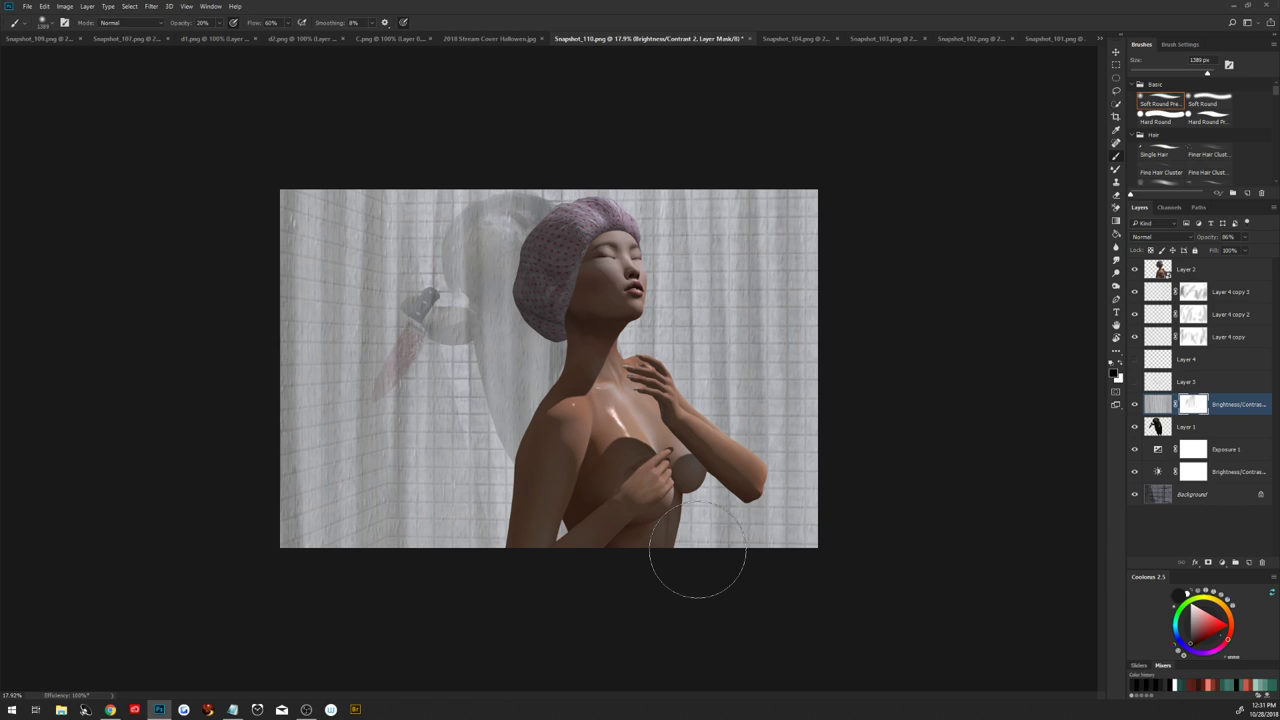
Rasterize the woman's smart object layer, Layer 2
click(1160, 273)
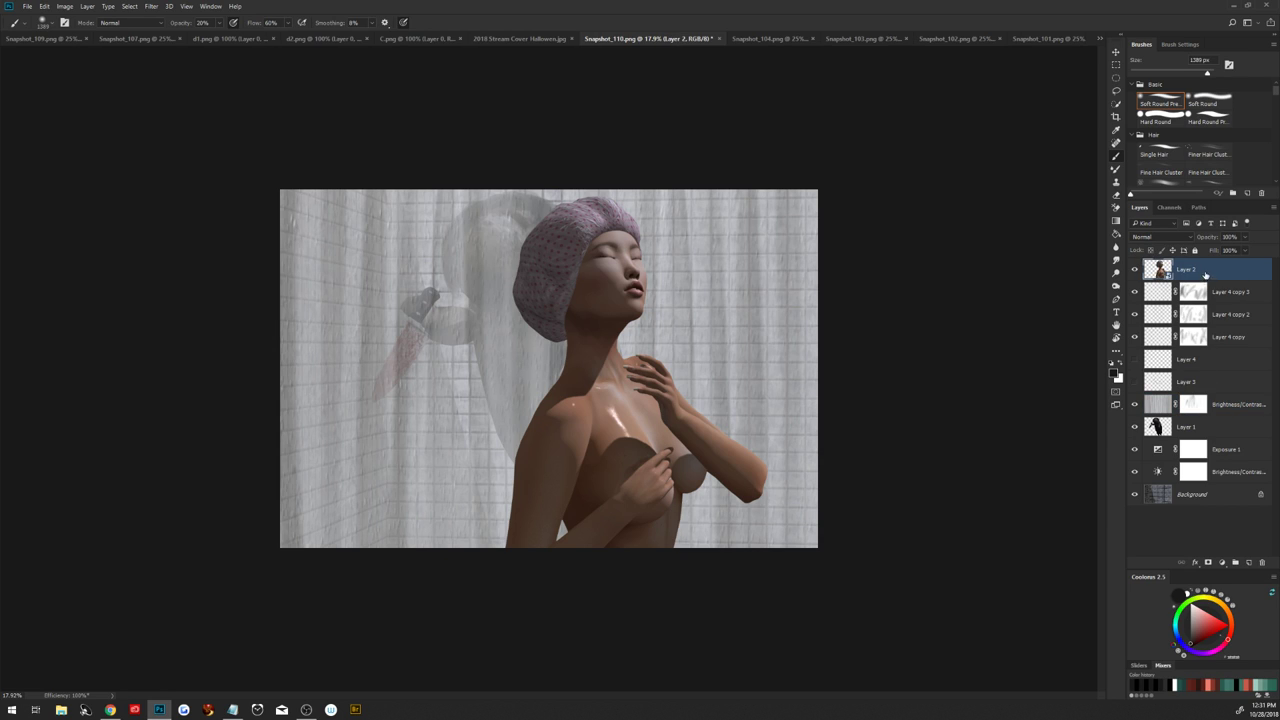
right_click(1206, 277)
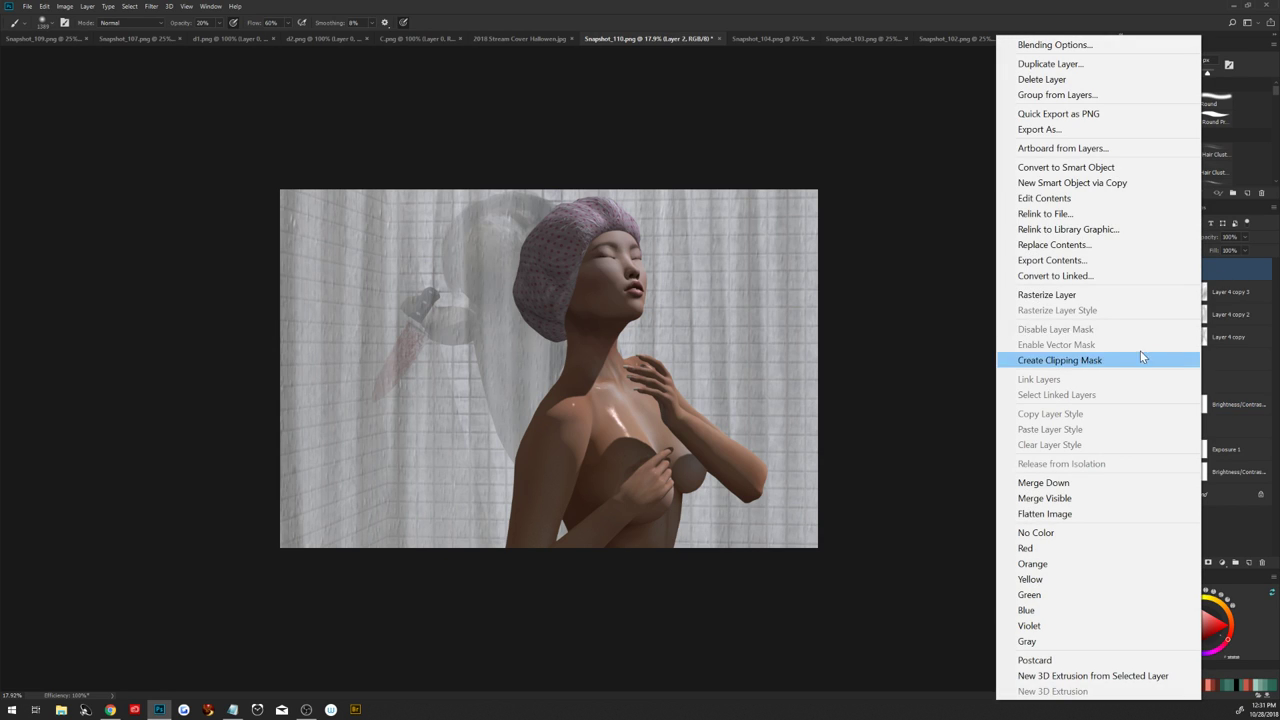
click(1105, 296)
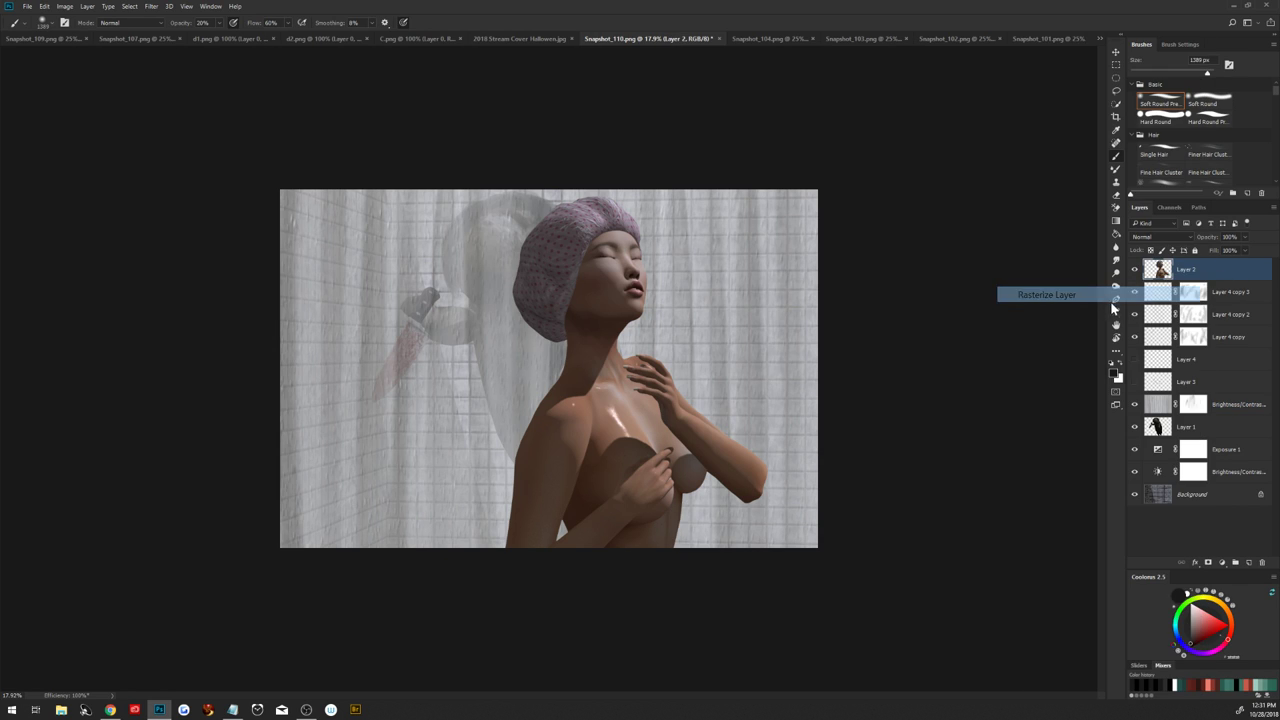
Create a layer above Exposure 1 and paint a soft white glow behind the curtain with the brush at 100% opacity and flow
click(1224, 452)
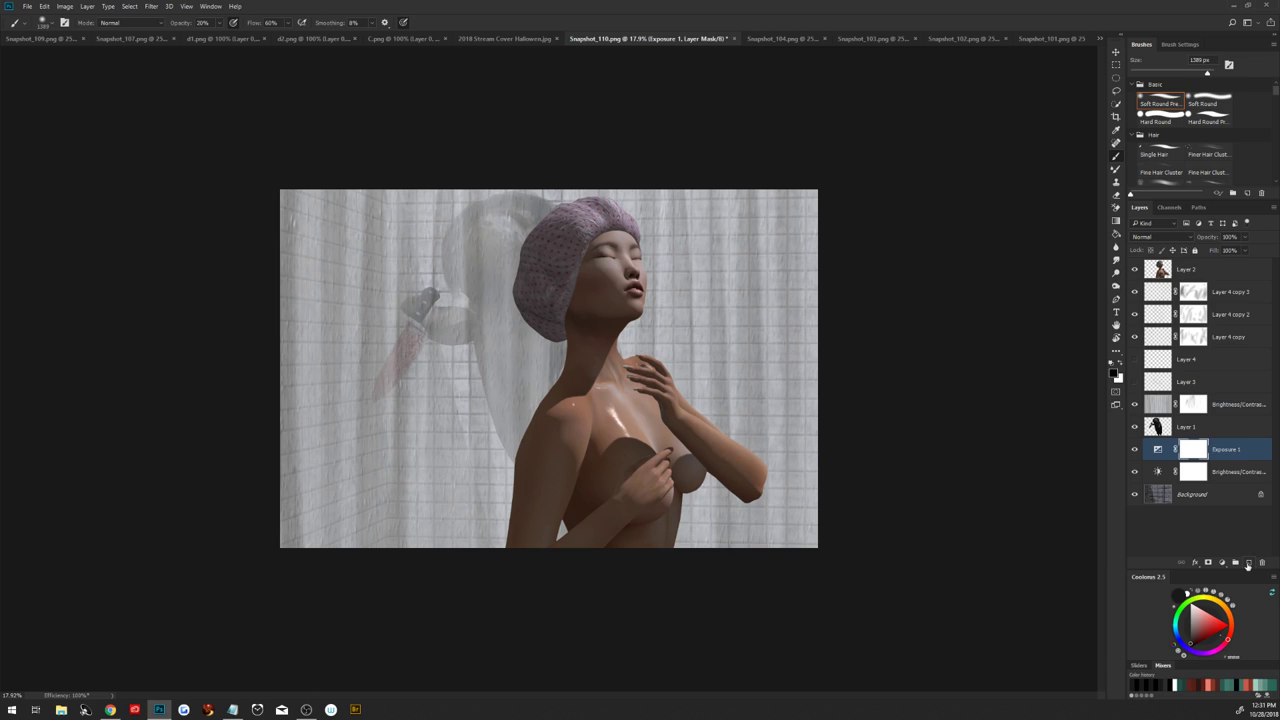
click(1248, 563)
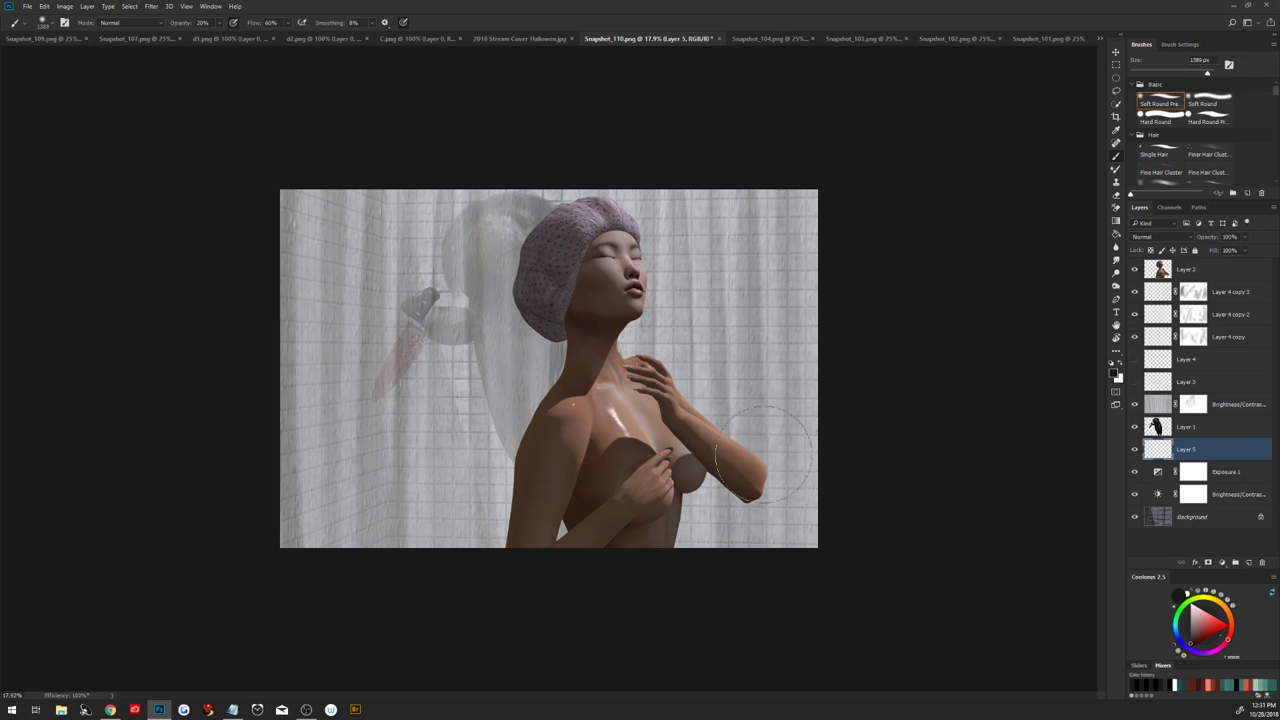
click(1118, 364)
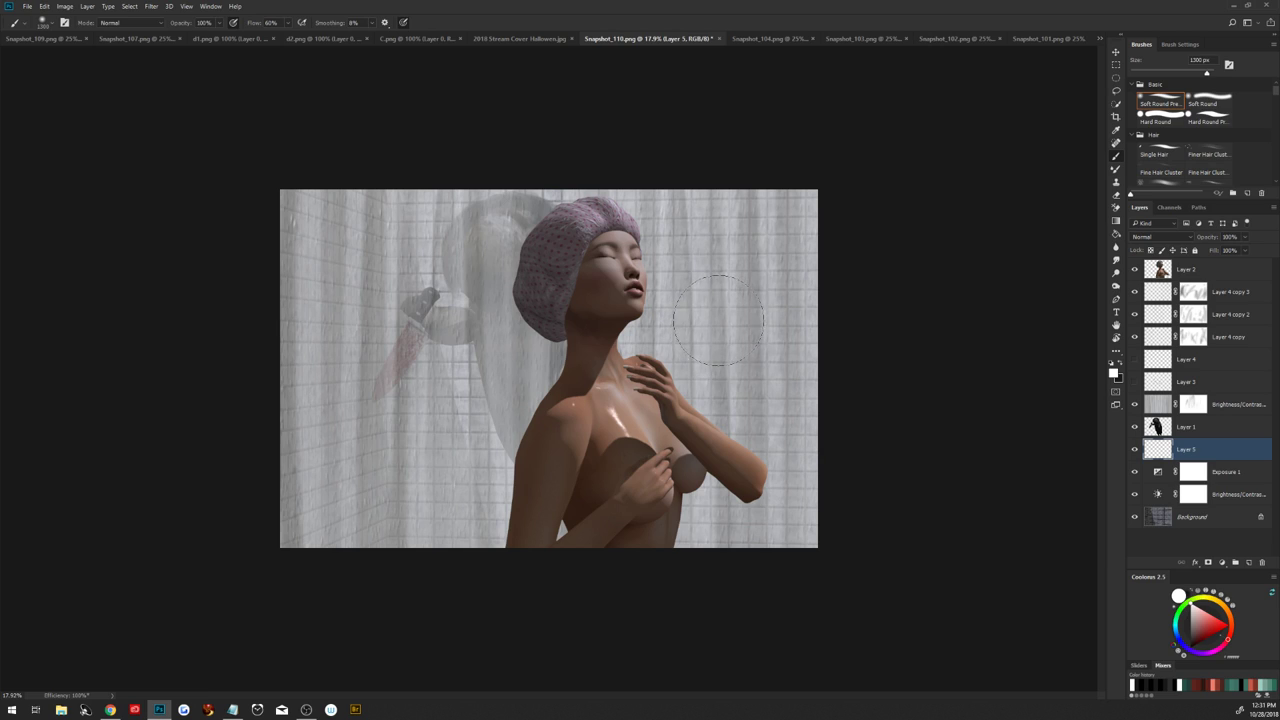
key(shift+0)
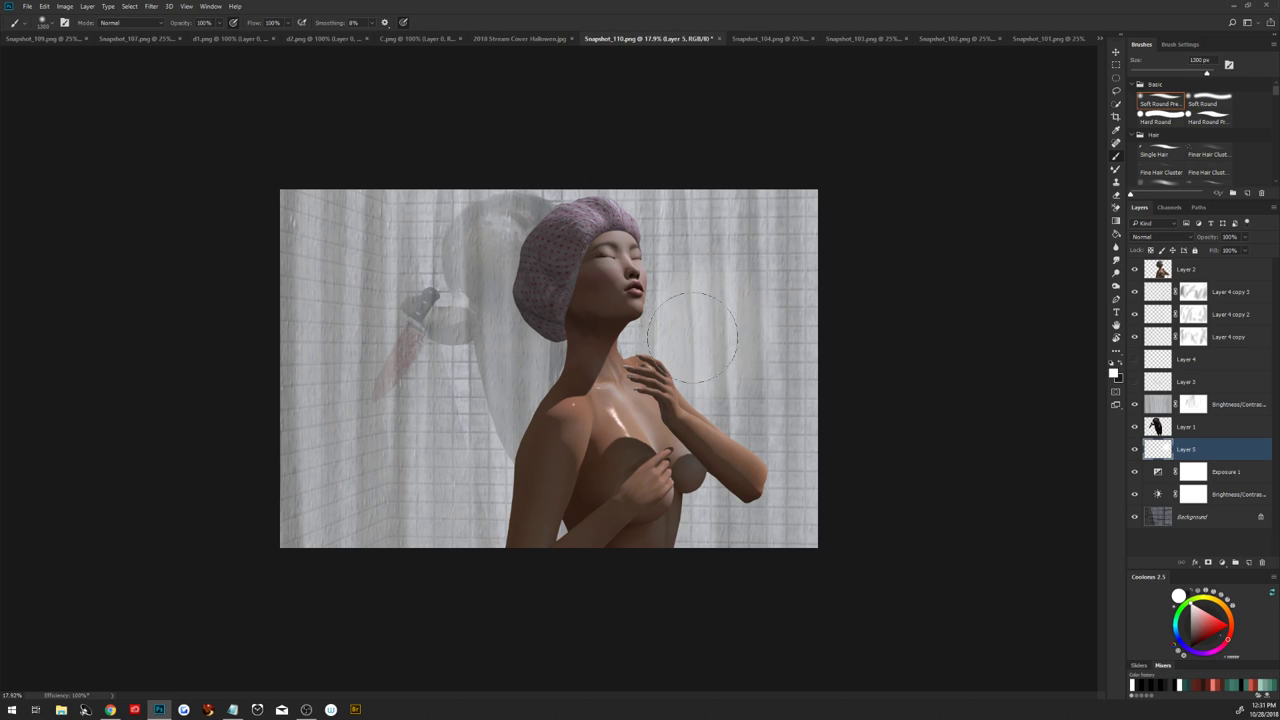
Enlarge the white glow with Free Transform to cover the wall behind the curtain, and lower its layer opacity to about 80%
key(ctrl+t)
drag(800, 241, 745, 463)
drag(861, 337, 994, 337)
drag(844, 467, 766, 509)
click(472, 22)
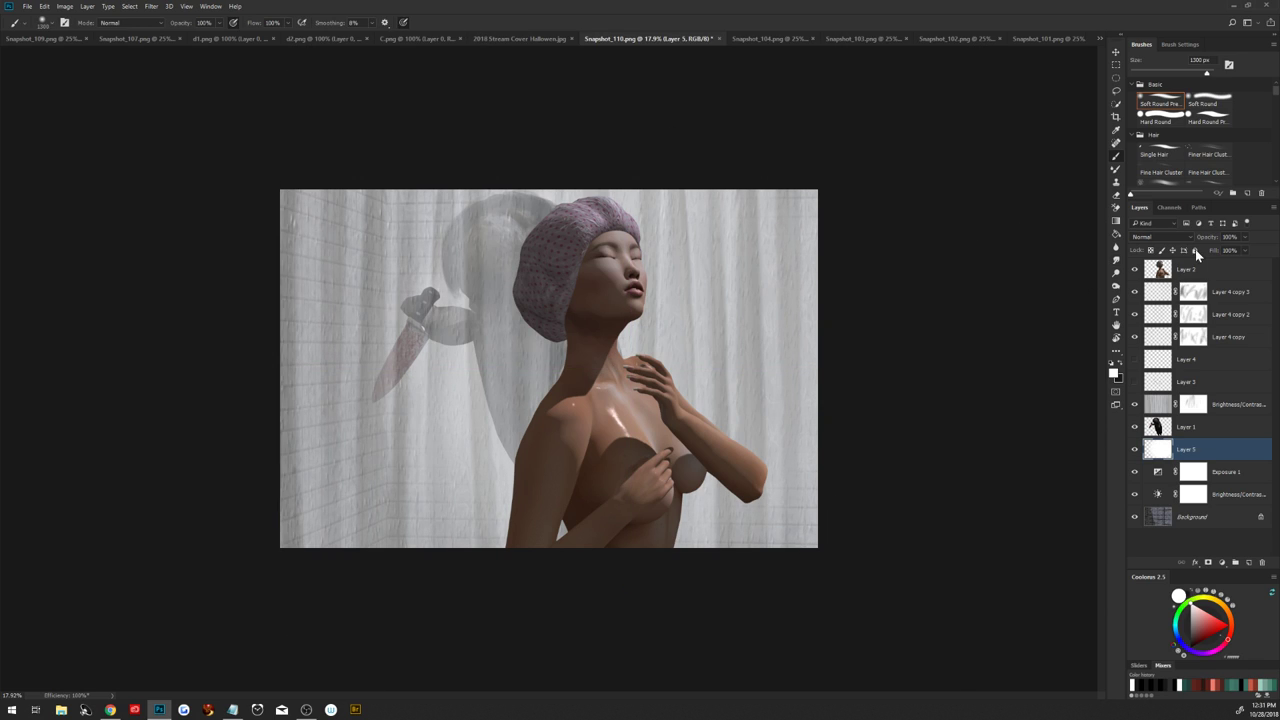
mouse_move(1207, 239)
mouse_down()
mouse_move(1198, 250)
mouse_move(1209, 241)
mouse_up()
key(alt+Tab)
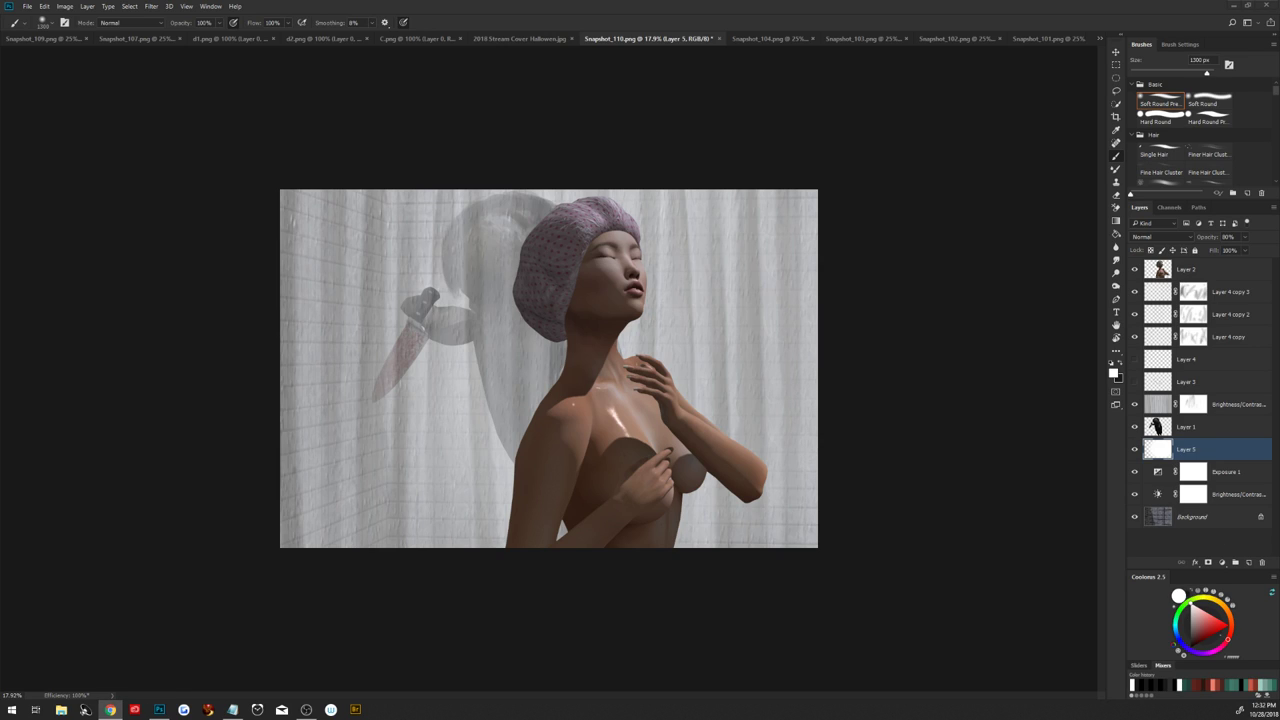
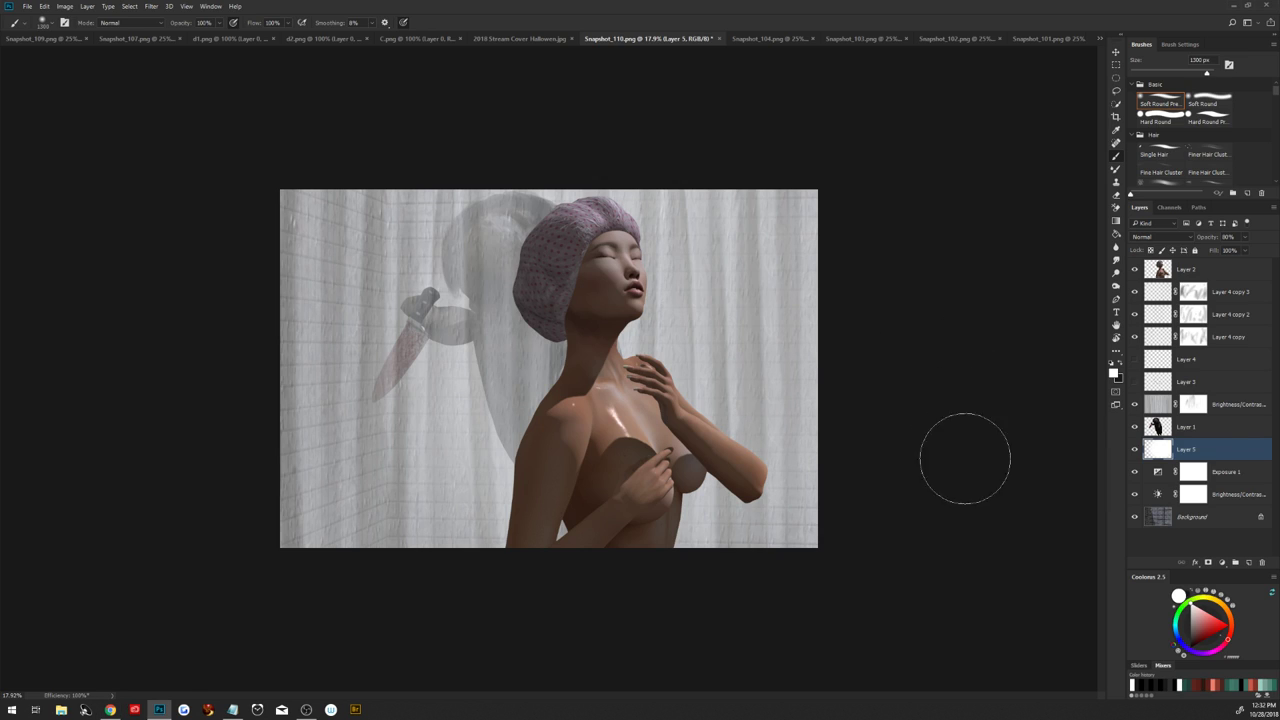
Duplicate the hippo layer, hide the original, and darken the copy into a near-black silhouette by raising the Levels black input point
click(1208, 274)
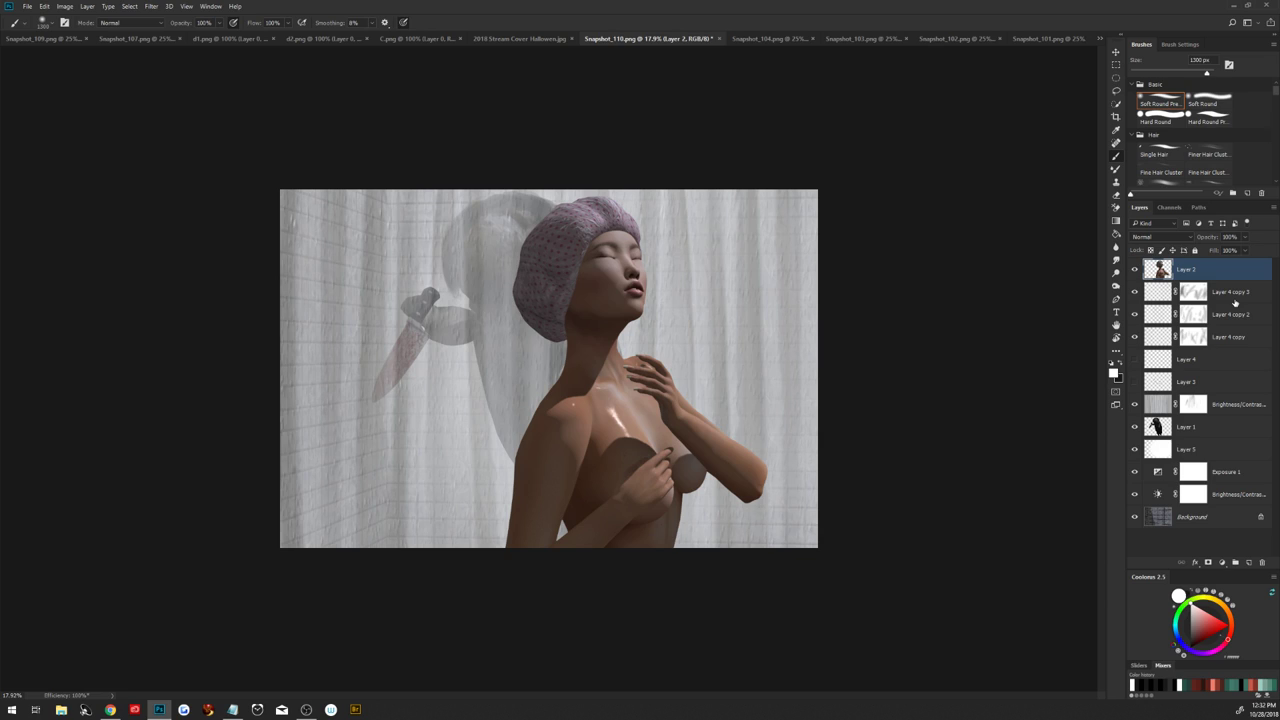
drag(1176, 430, 1245, 563)
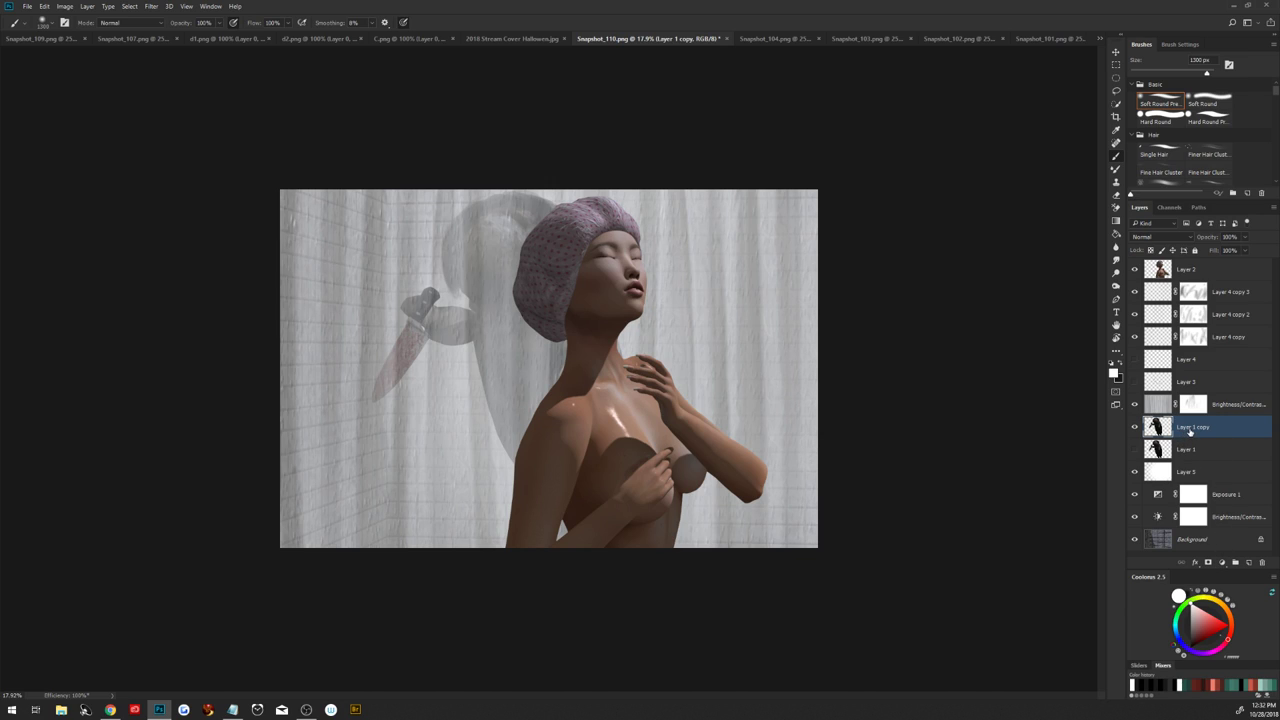
key(ctrl+l)
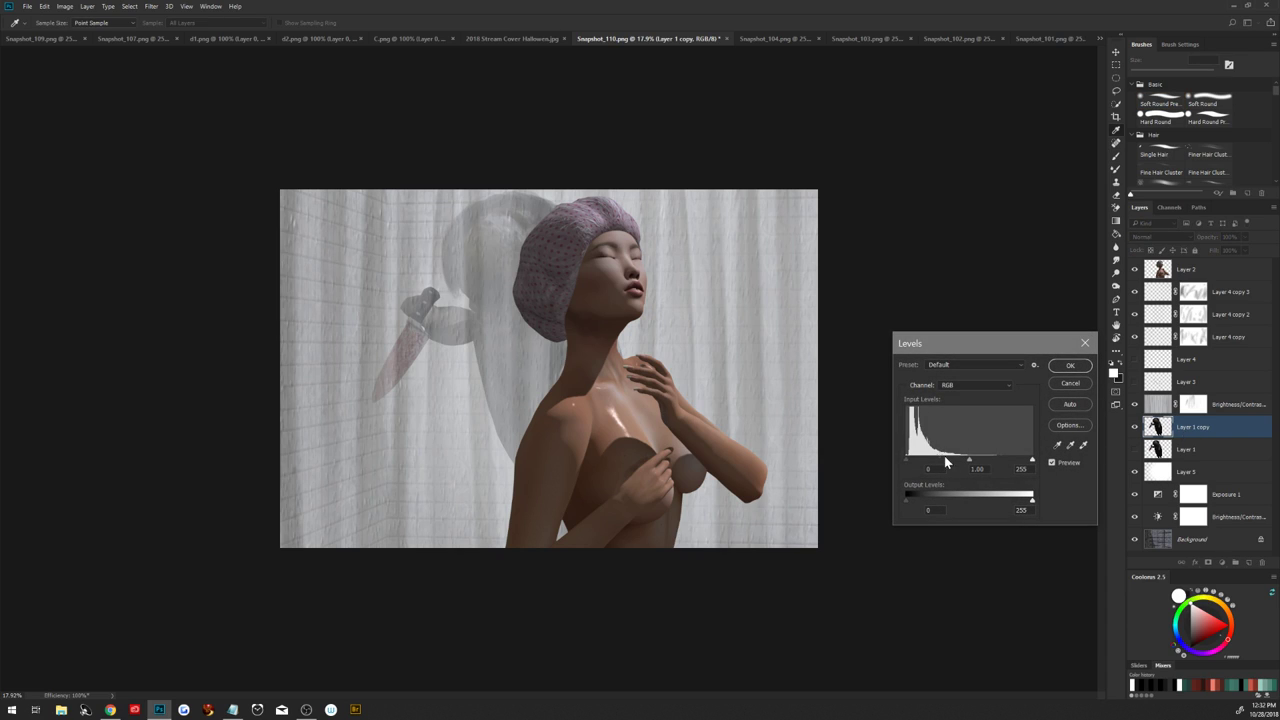
mouse_move(1032, 460)
mouse_down()
mouse_move(991, 459)
mouse_move(1032, 460)
mouse_up()
drag(906, 459, 978, 461)
click(1060, 367)
key(b)
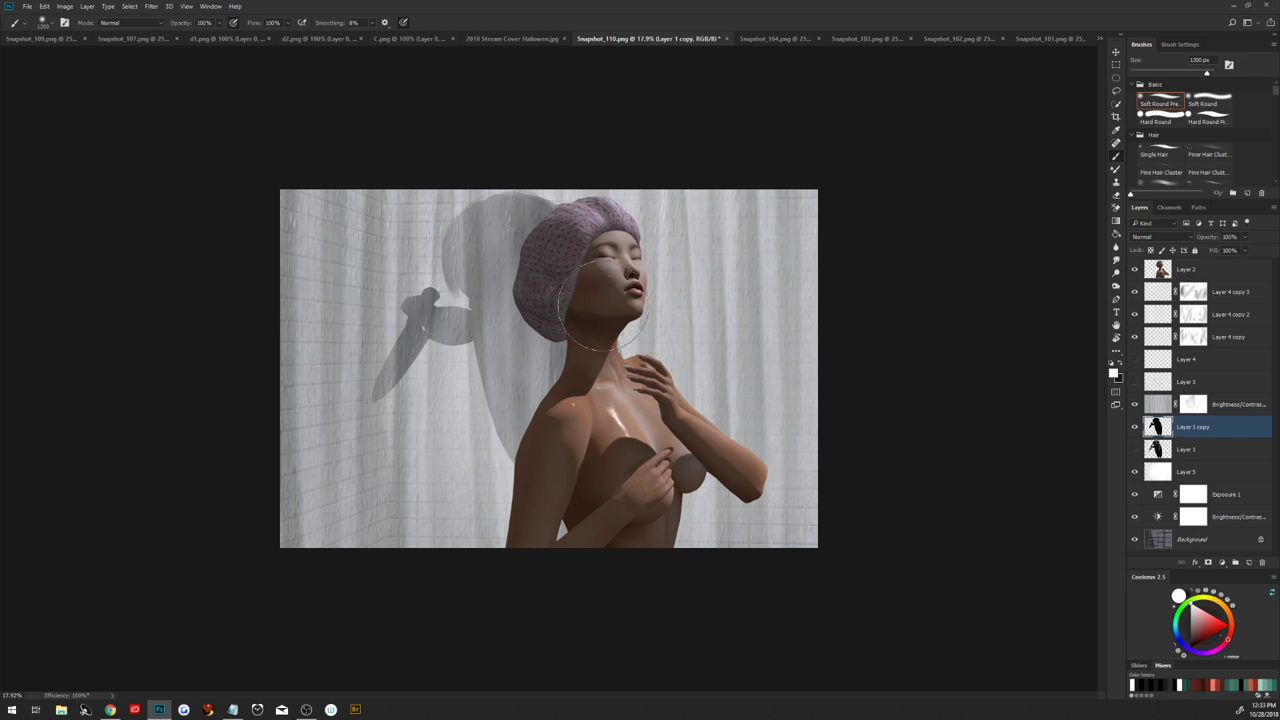
Soften the hippo silhouette copy's edges with a Gaussian Blur of increased radius
click(151, 6)
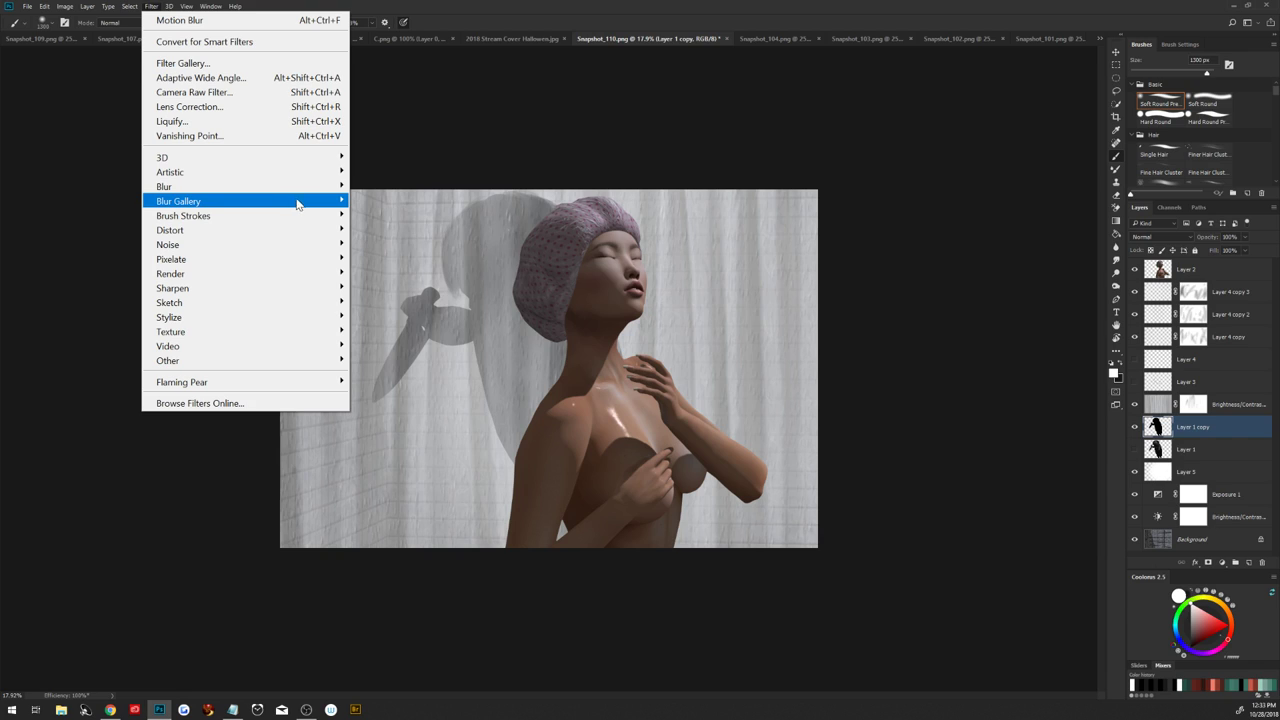
mouse_move(325, 204)
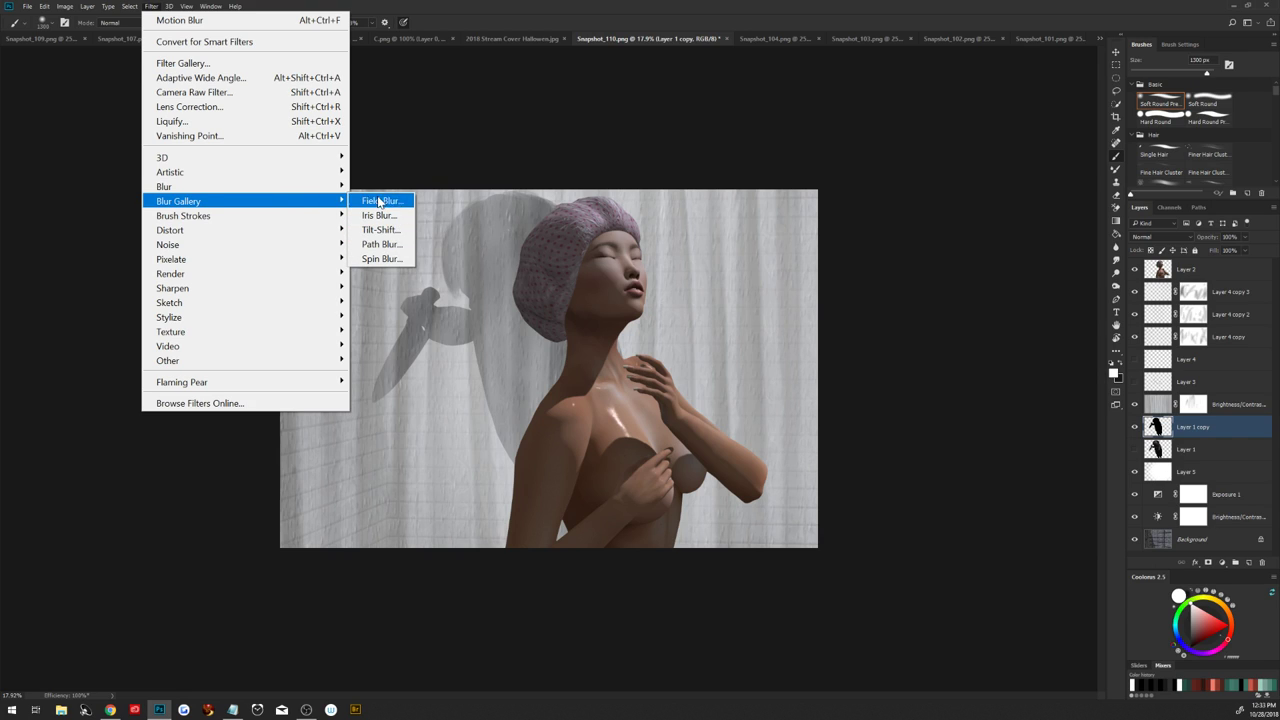
click(408, 244)
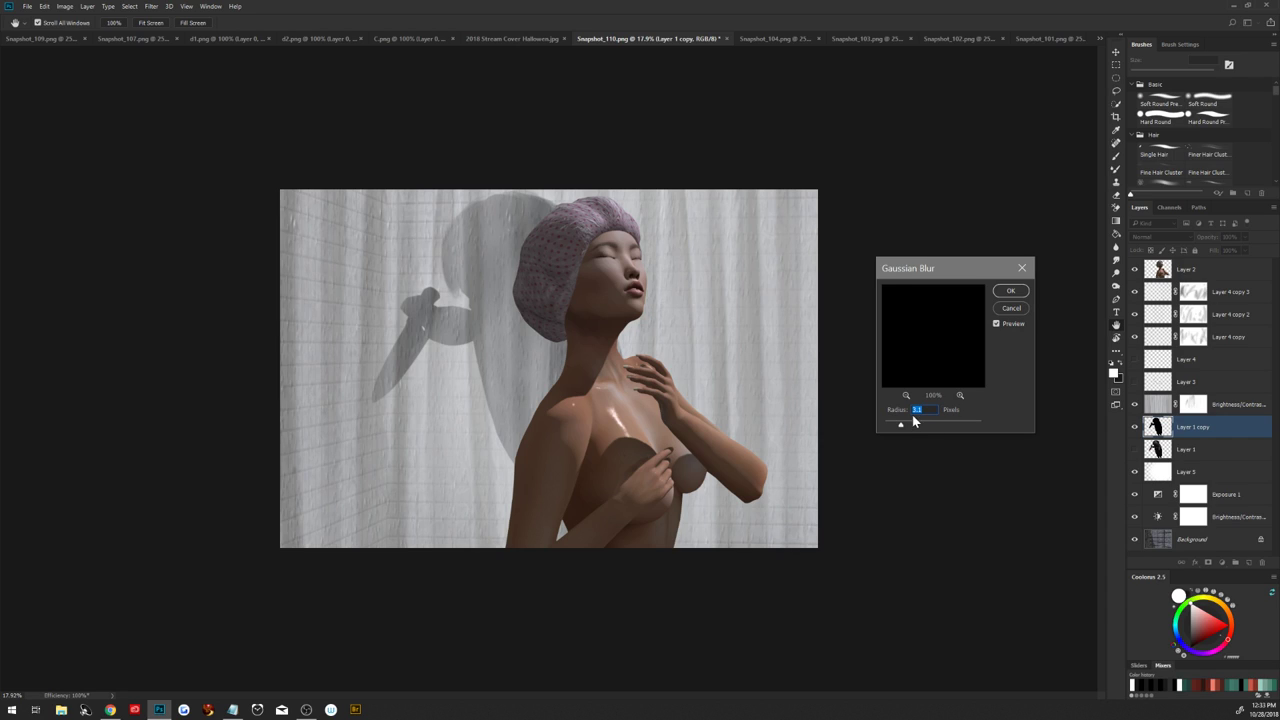
drag(900, 424, 929, 424)
click(1009, 292)
Add a near-black Solid Color fill layer above the blurred silhouette and clip it to the silhouette
click(1221, 562)
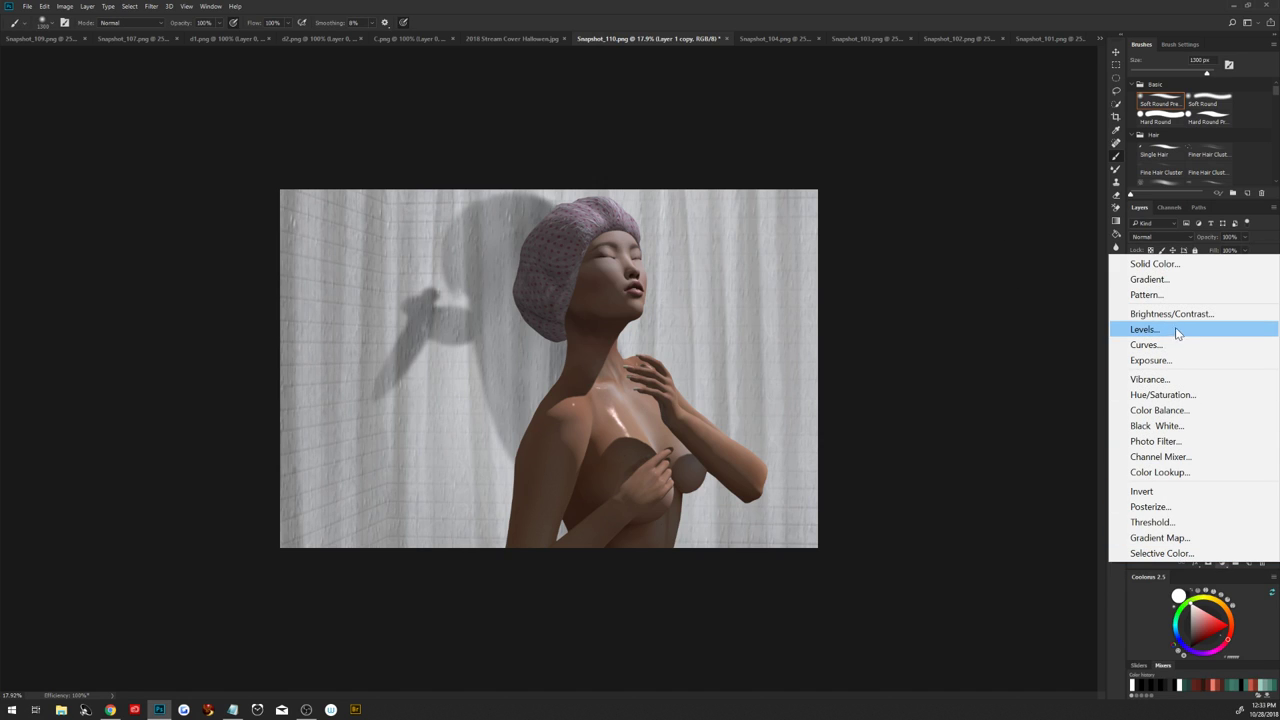
click(1182, 266)
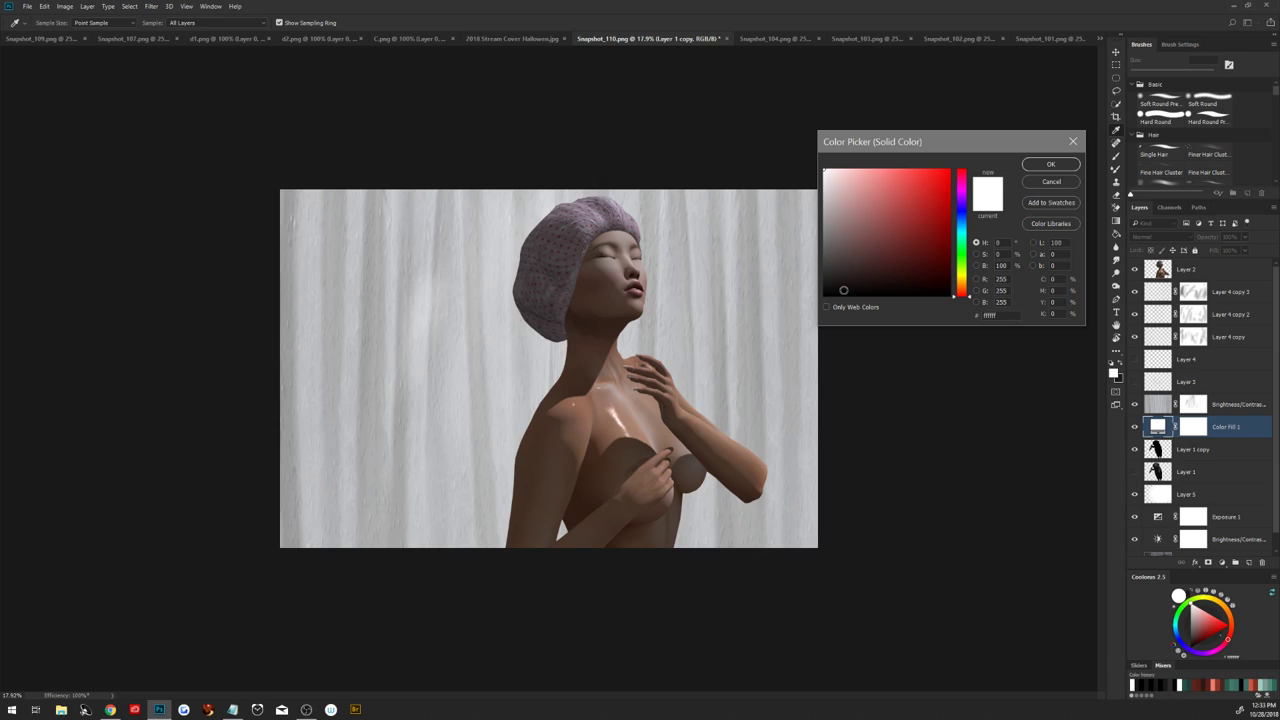
click(845, 288)
click(1042, 166)
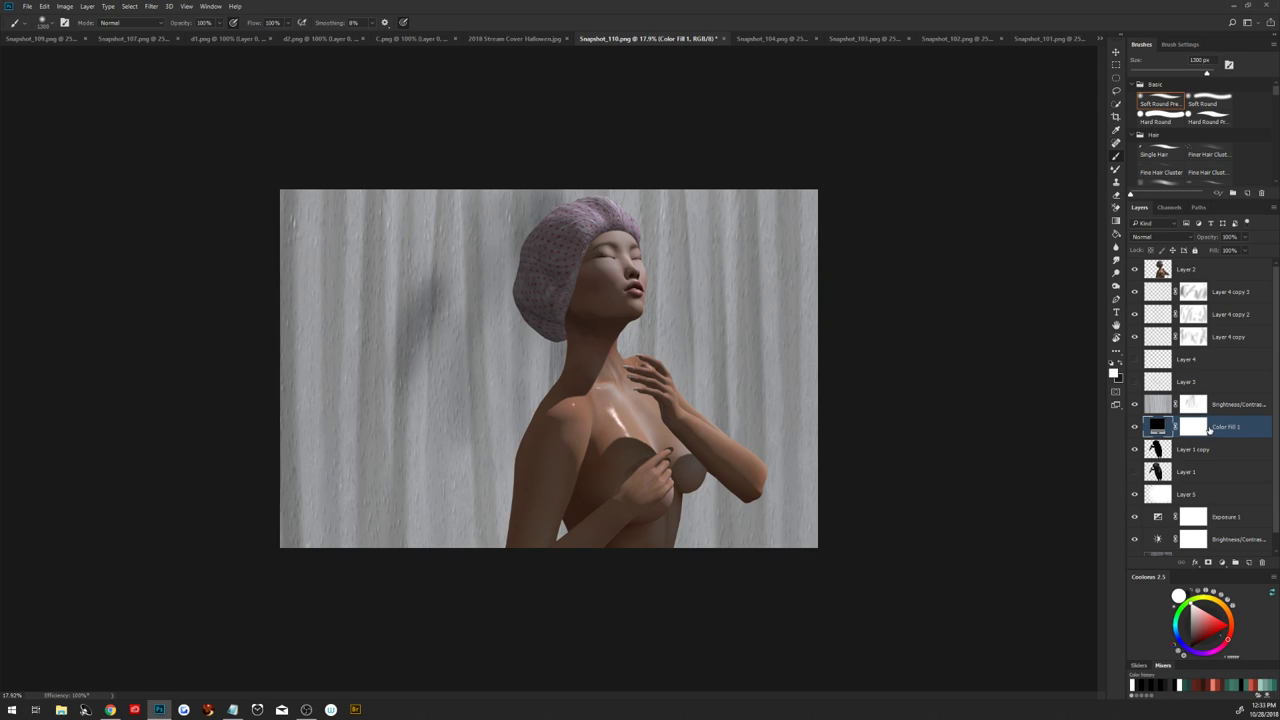
right_click(1212, 428)
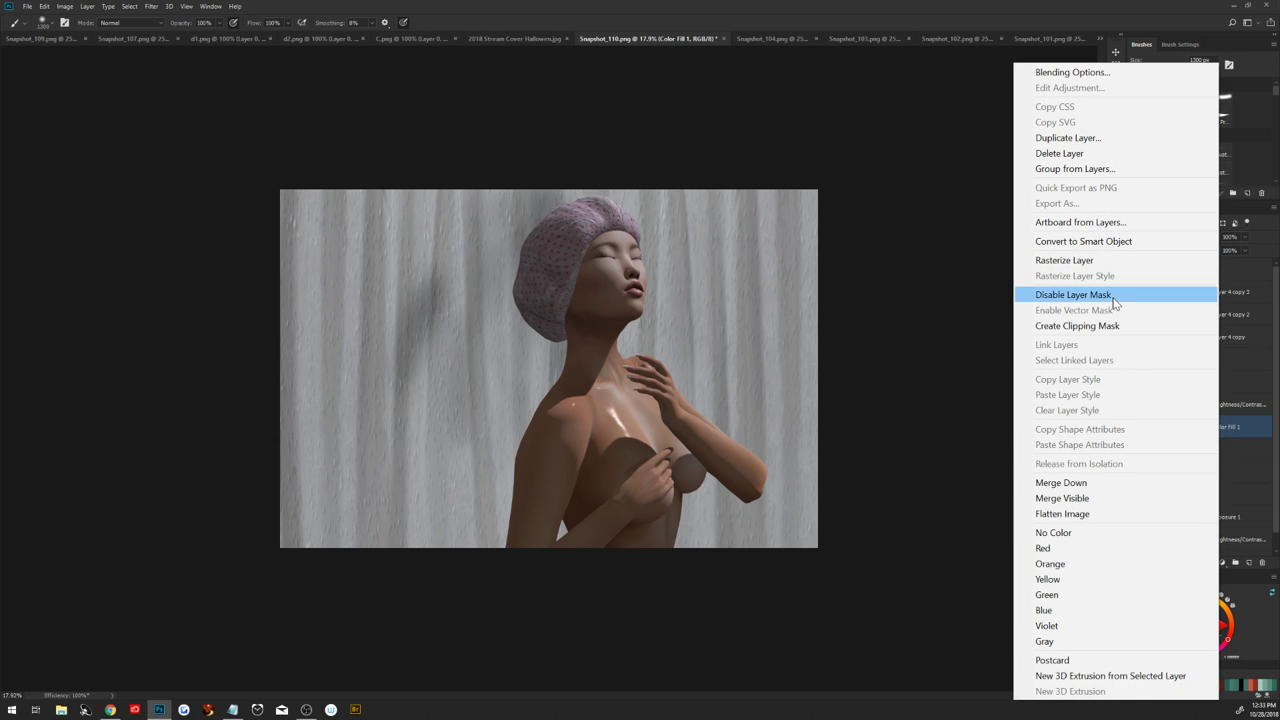
click(1112, 327)
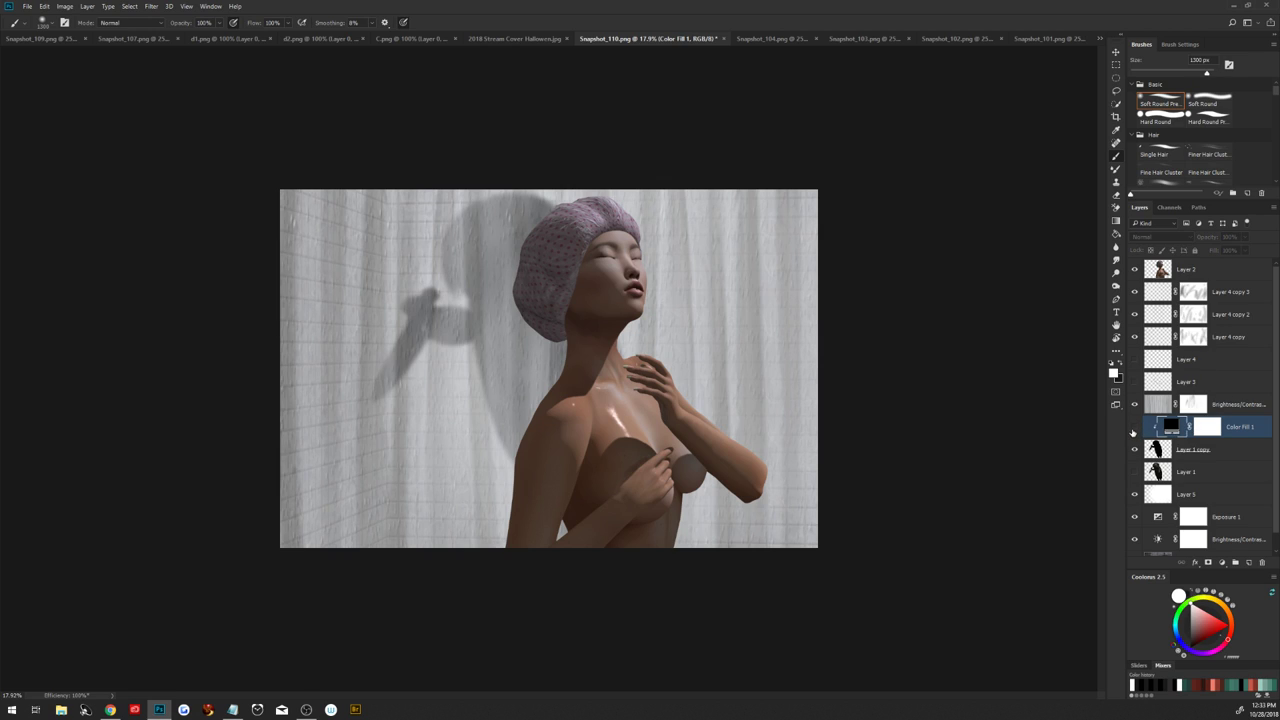
Delete the Color Fill layer clipped to the blurred hippo silhouette
drag(1240, 437, 1261, 562)
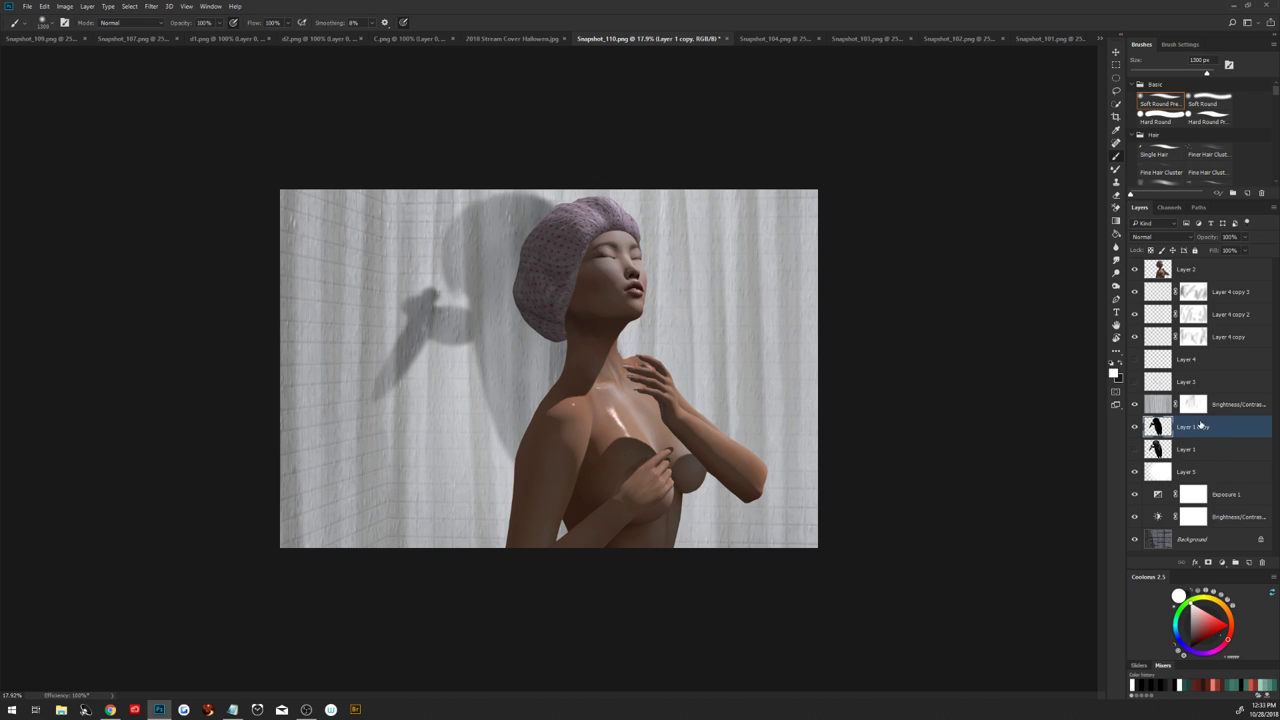
Try stacking two duplicates of the blurred hippo silhouette layer and undo both
key(ctrl+j)
key(ctrl+j)
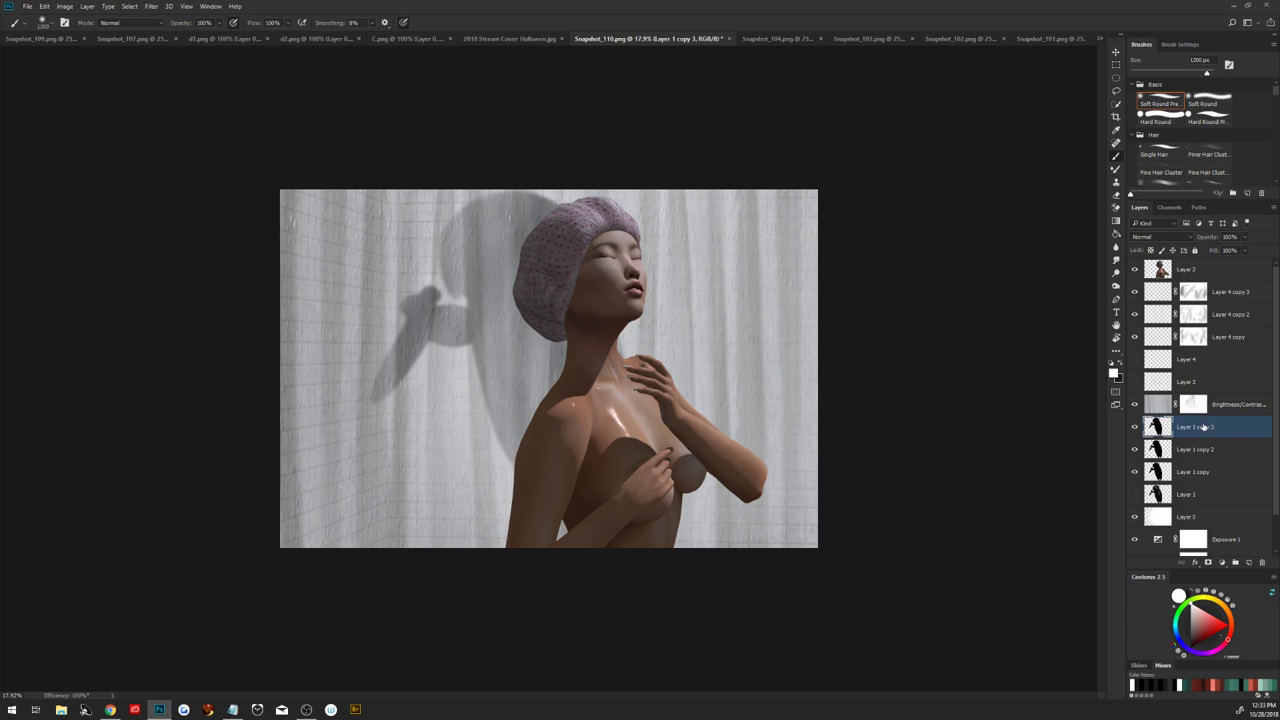
key(ctrl+z)
key(ctrl+z)
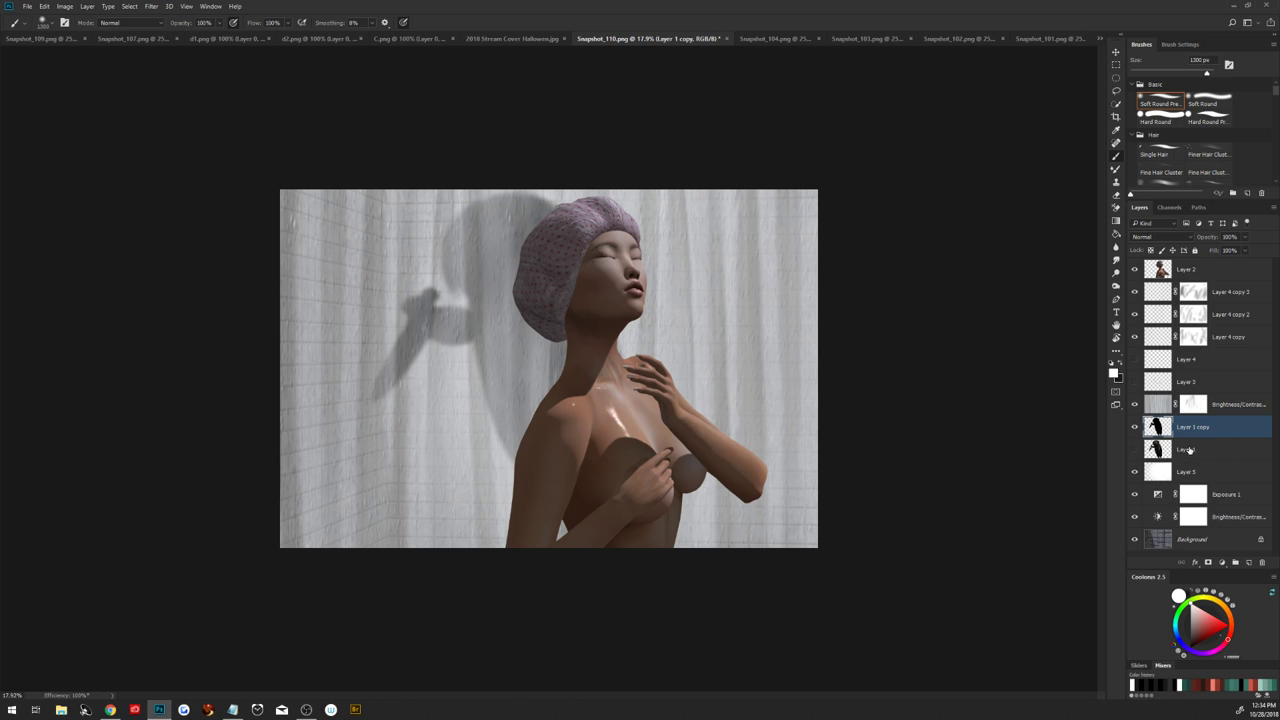
Delete the hidden original hippo layer and reselect the blurred silhouette copy
click(1189, 452)
drag(1240, 468, 1261, 562)
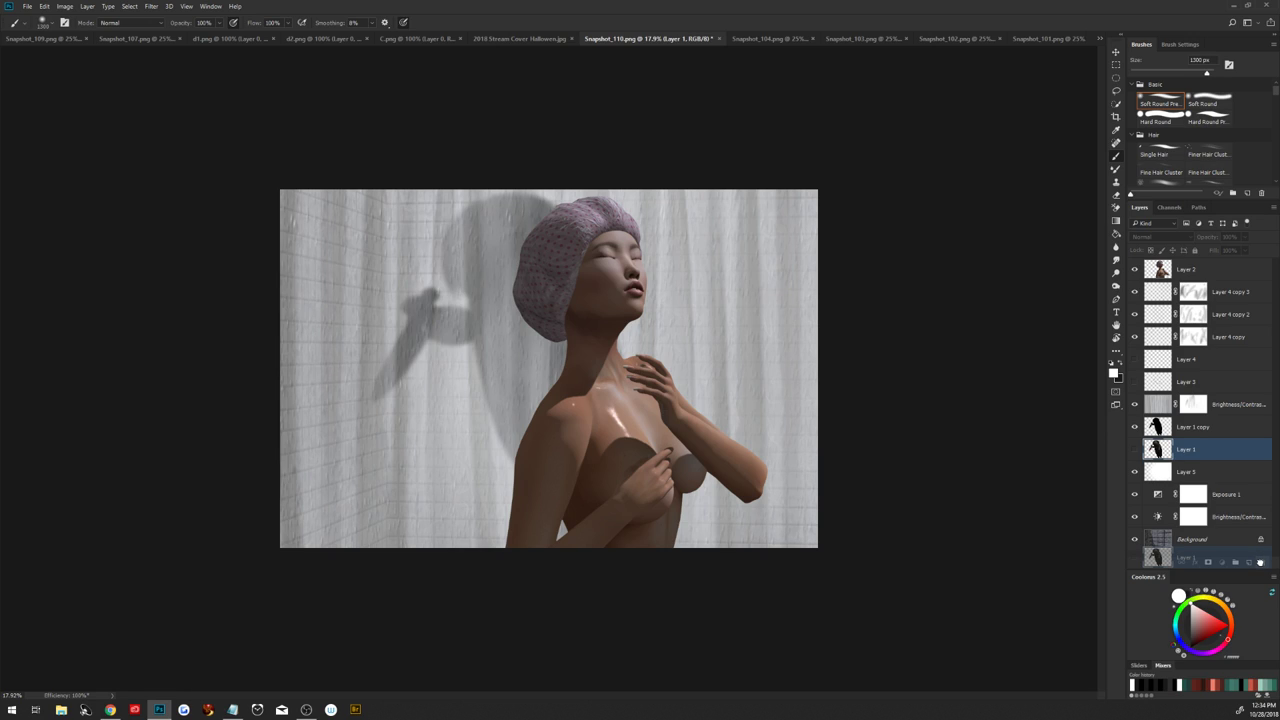
drag(1260, 562, 1261, 562)
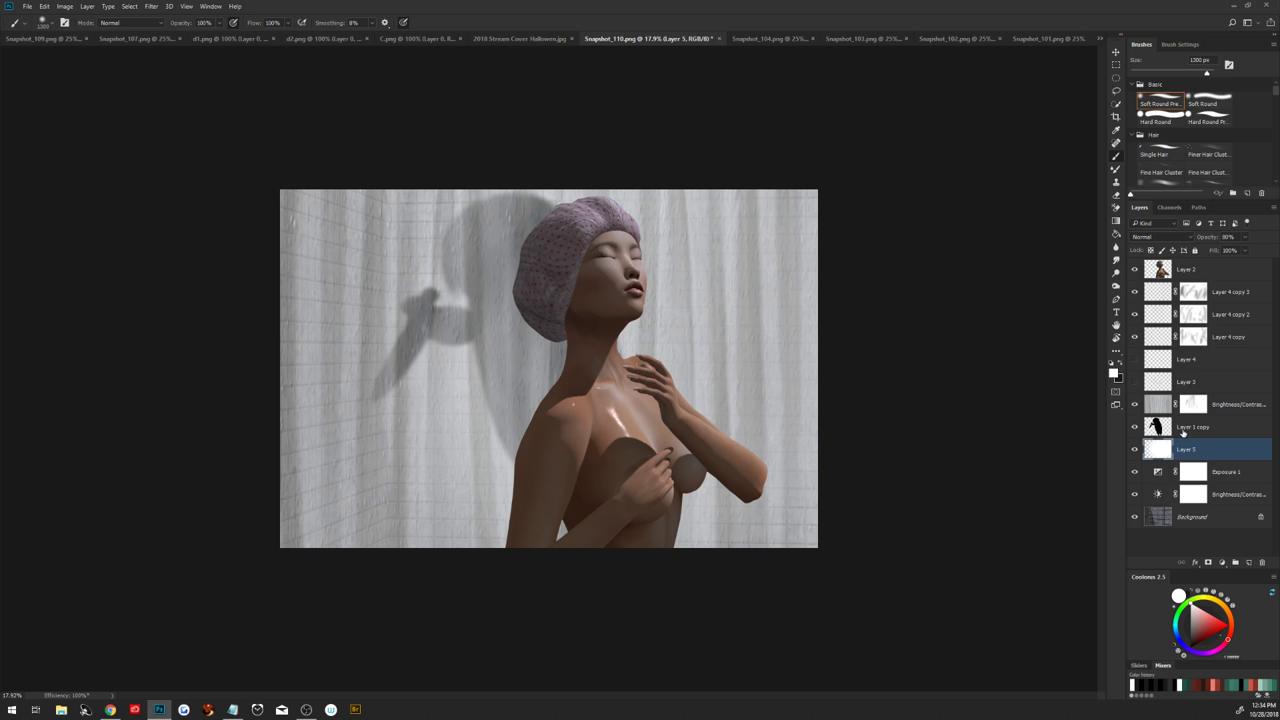
click(1181, 434)
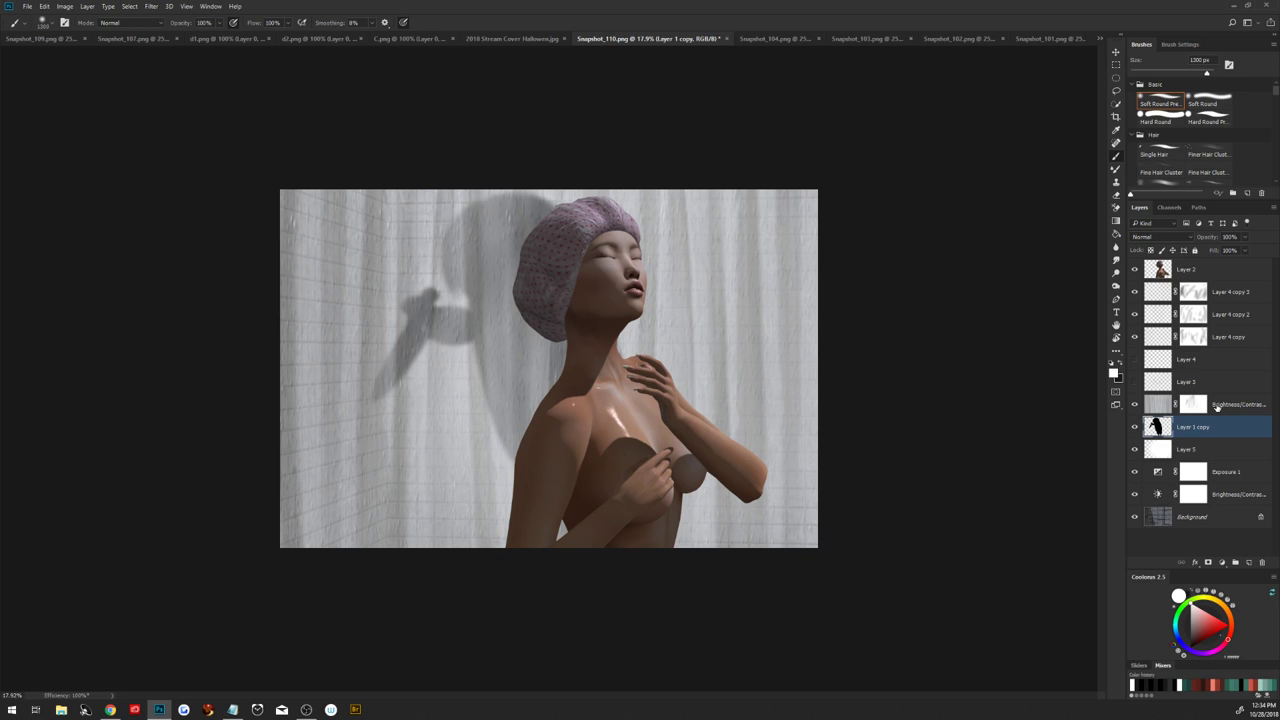
click(88, 6)
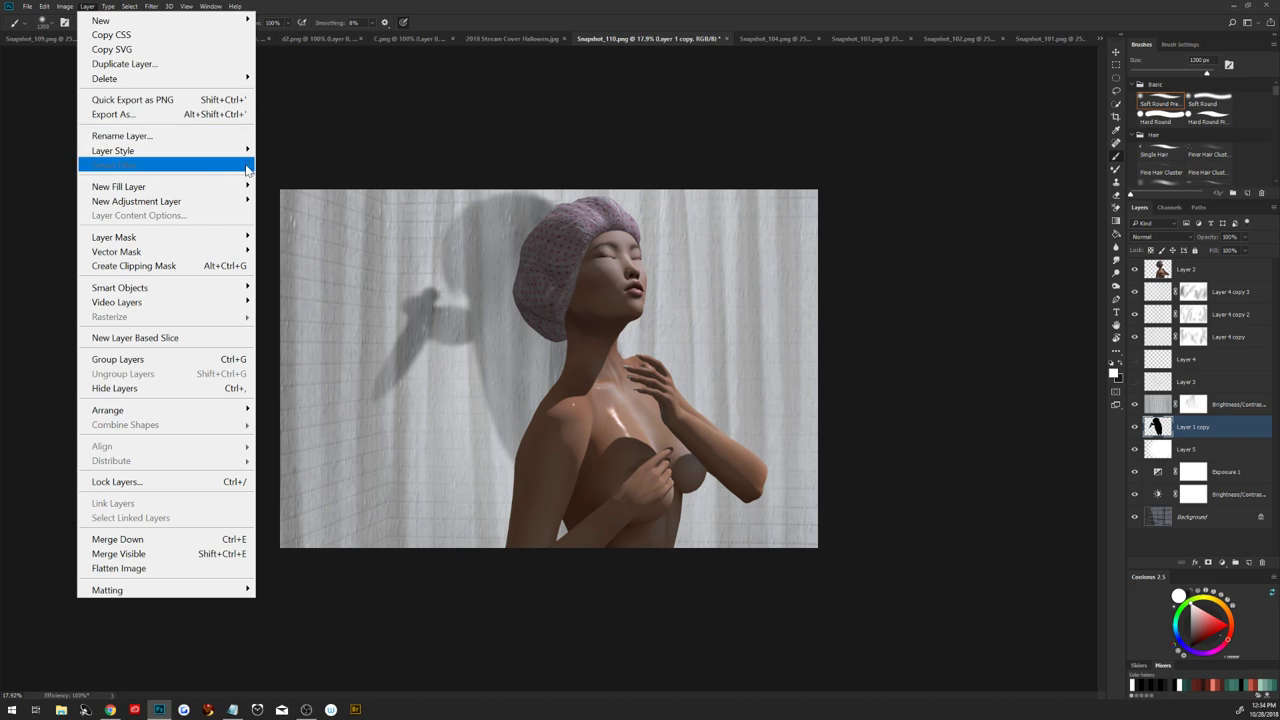
mouse_move(245, 186)
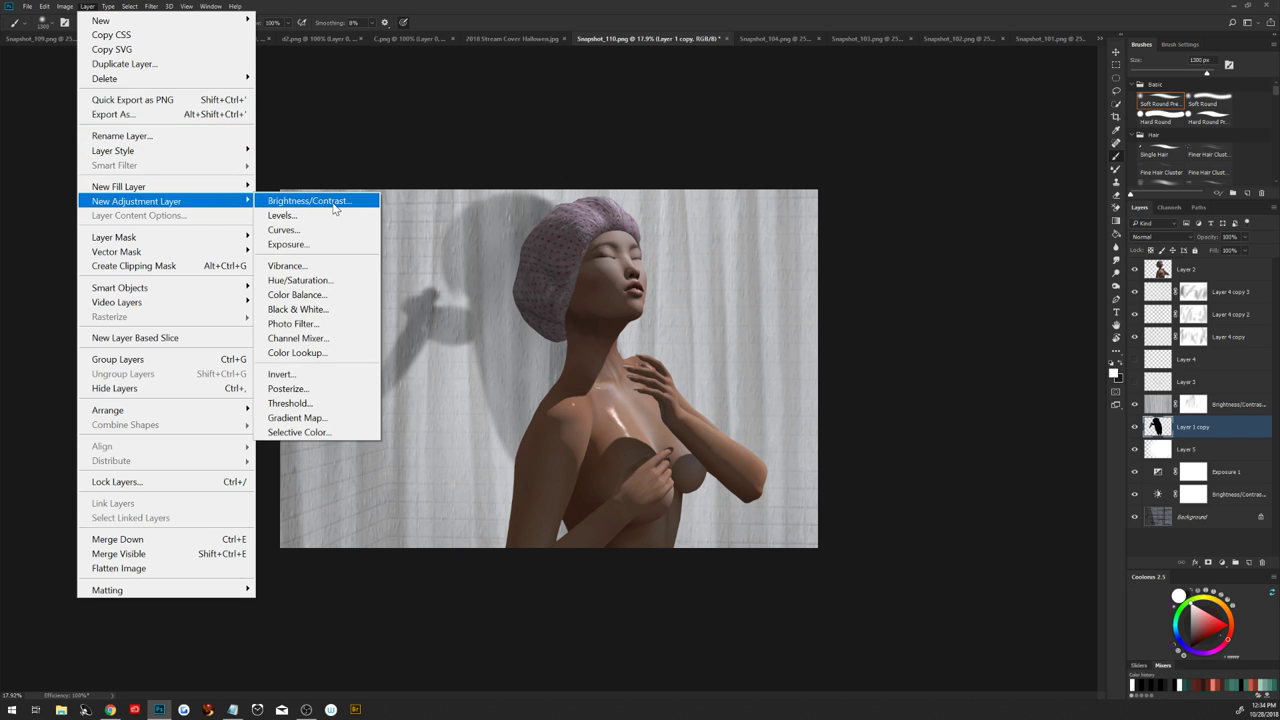
click(343, 203)
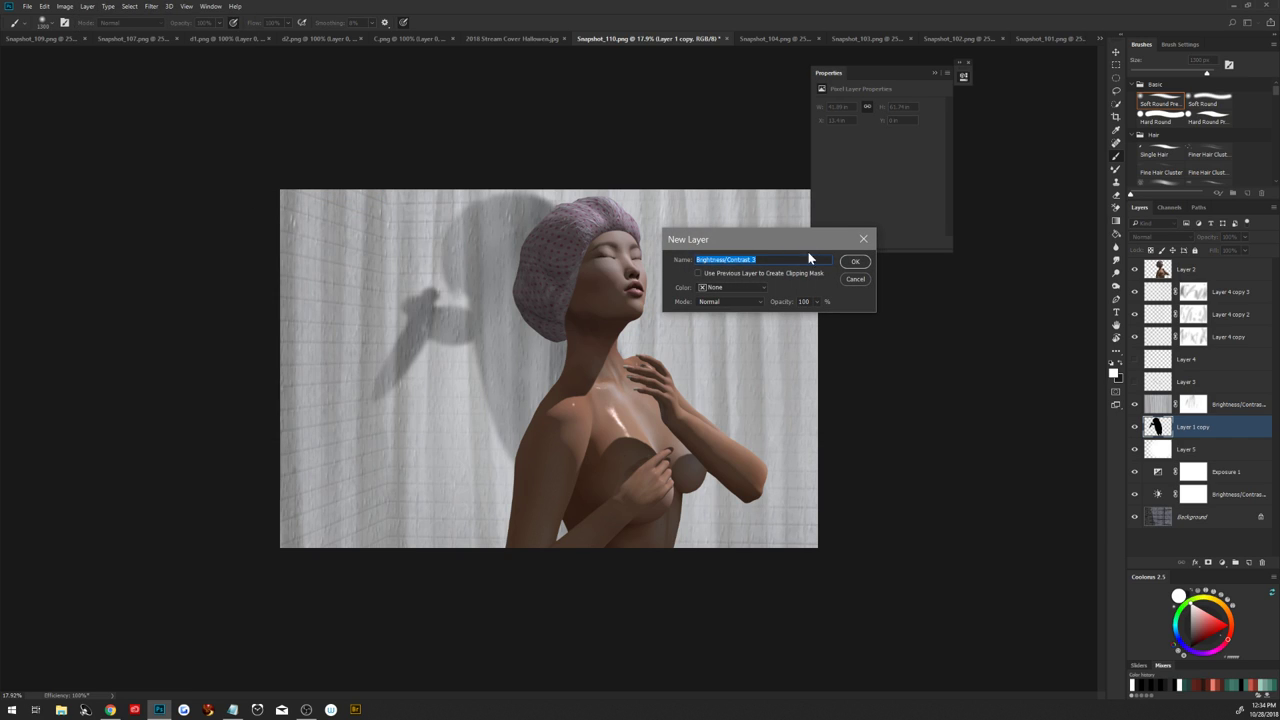
click(855, 278)
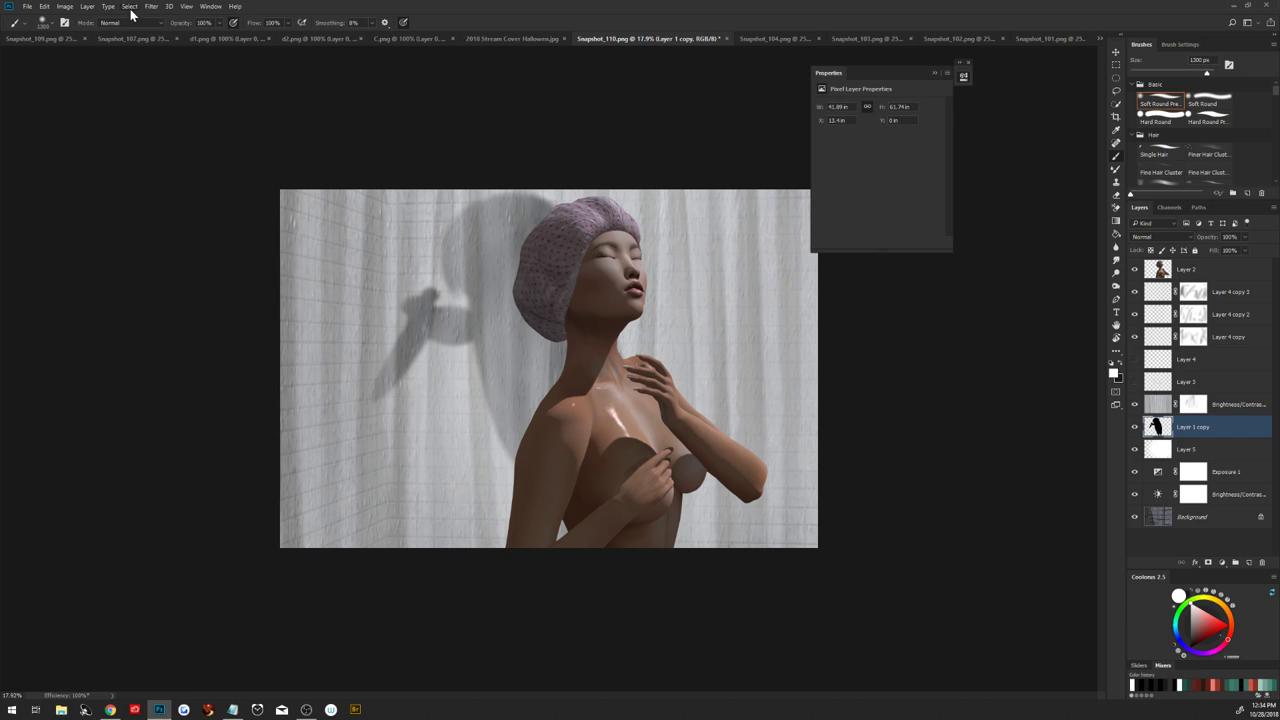
Add an Exposure adjustment layer clipped to the hippo silhouette and set its exposure to -20.00
click(87, 6)
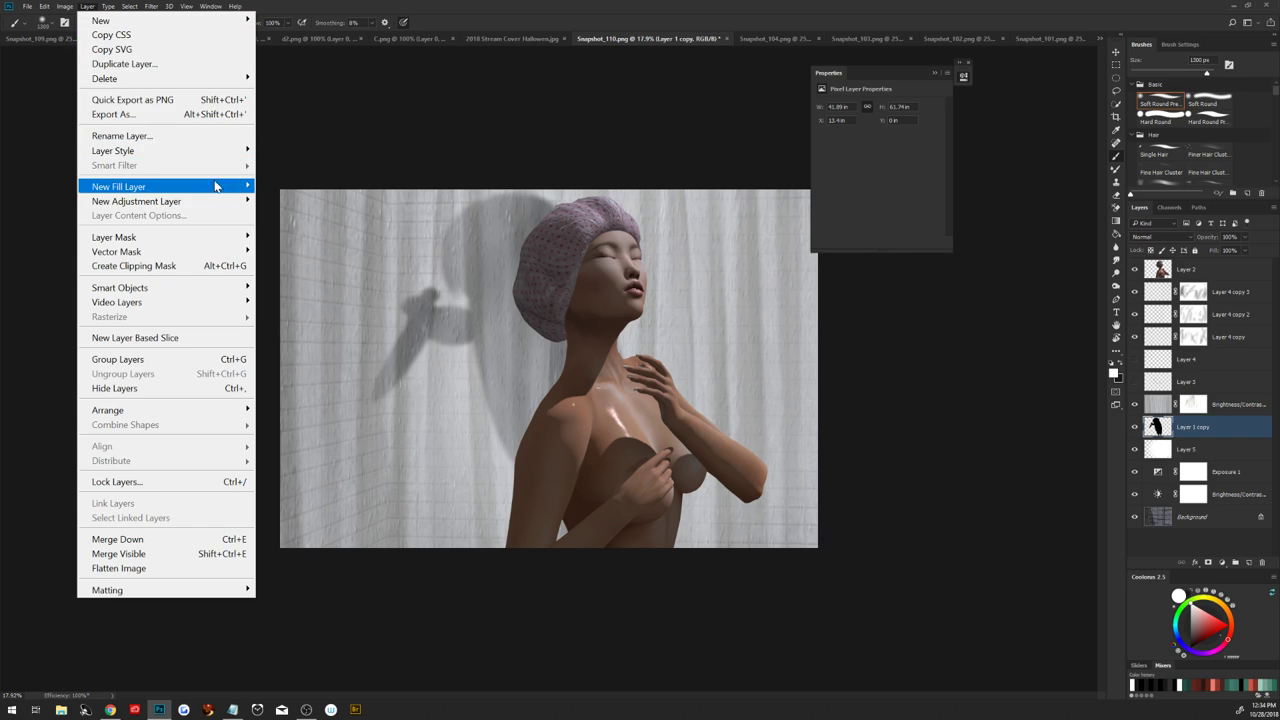
mouse_move(211, 203)
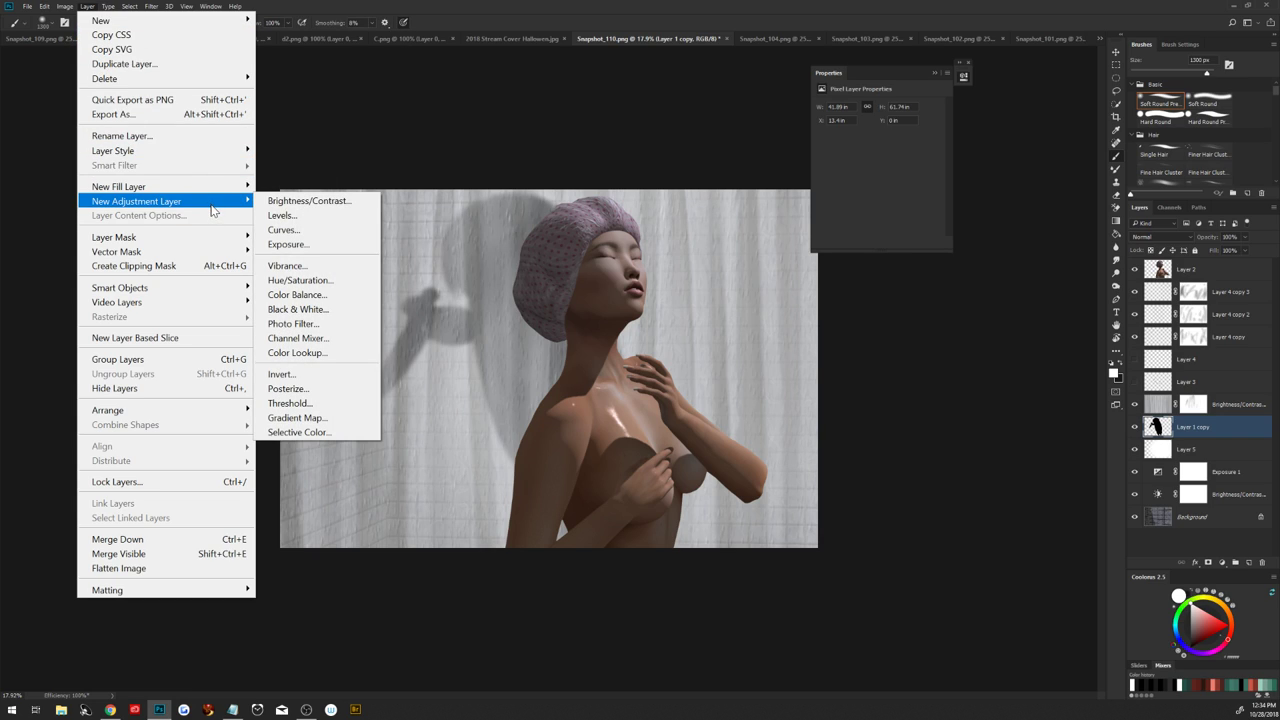
click(320, 244)
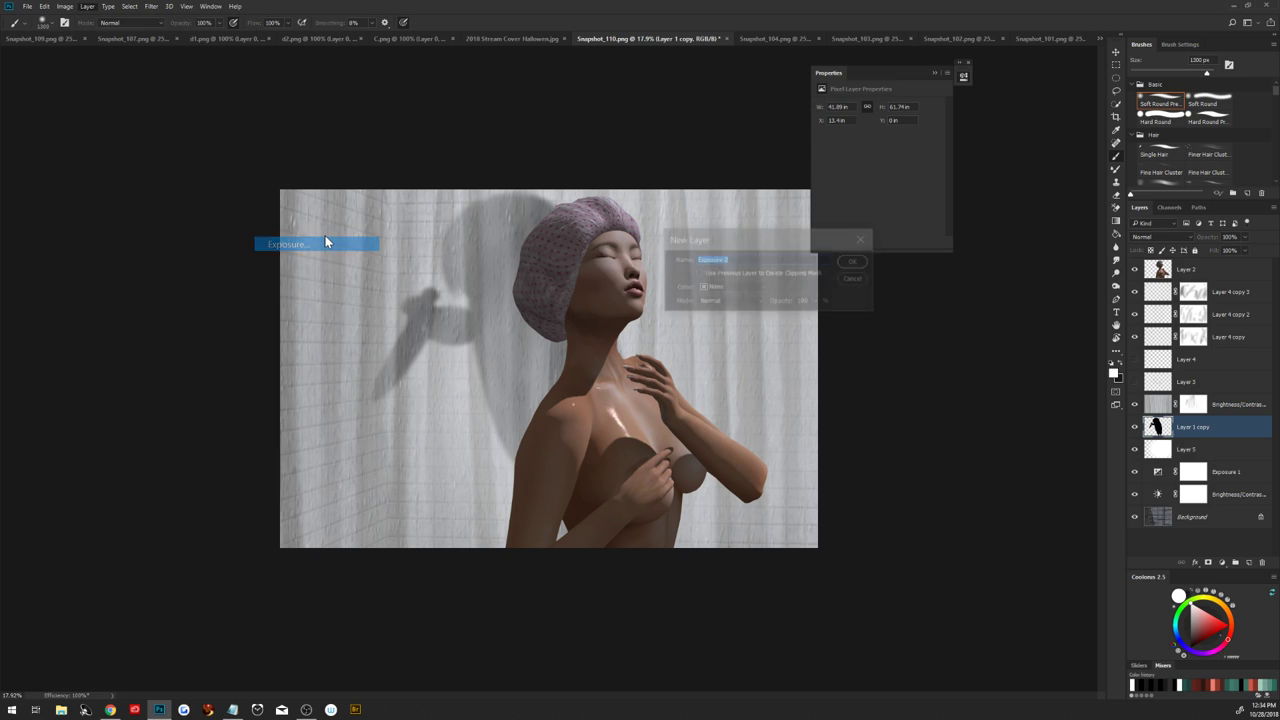
click(852, 263)
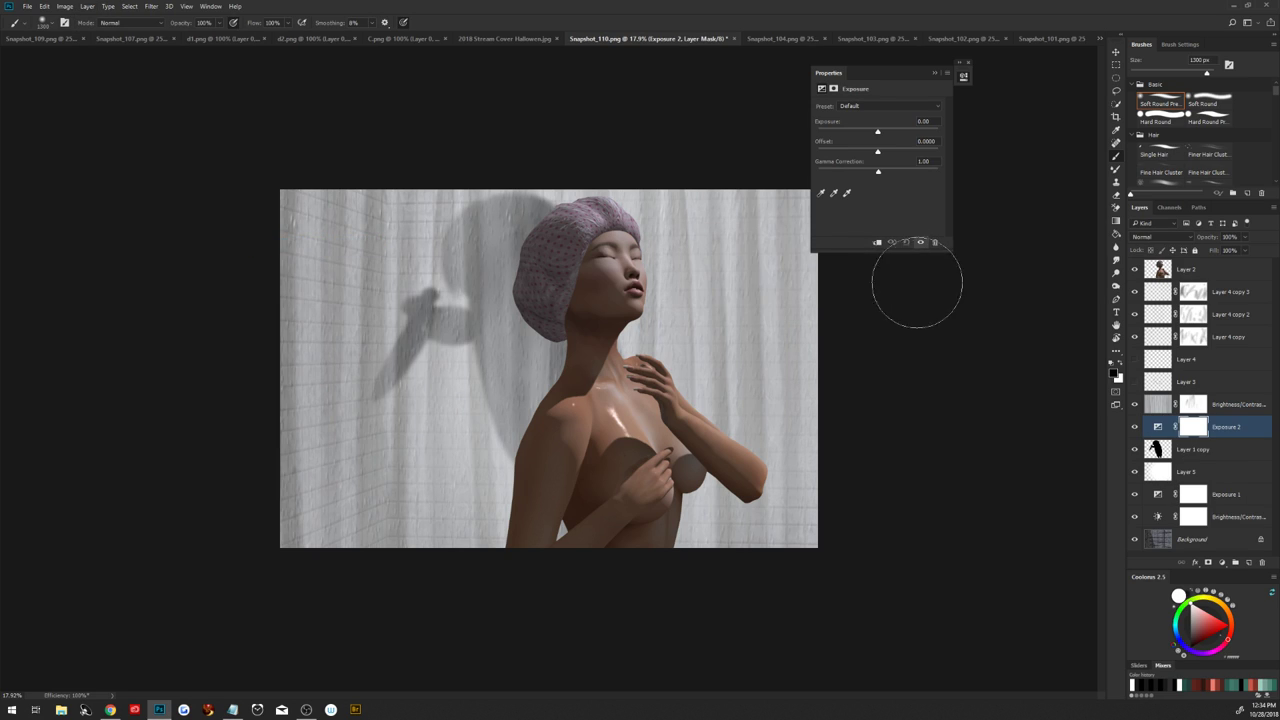
right_click(1231, 427)
click(1100, 327)
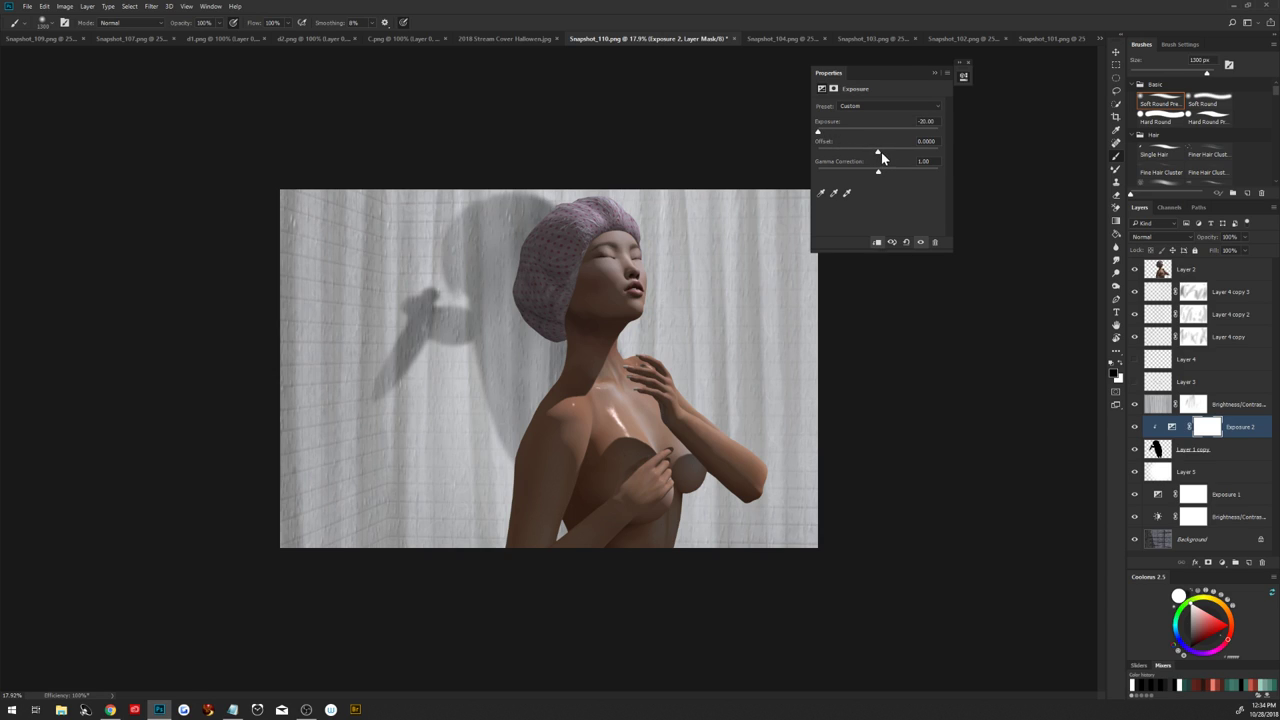
Add a clipped layer directly above the hippo silhouette and paint black over the hippo's head and arm with the soft round brush
click(1211, 452)
click(1247, 564)
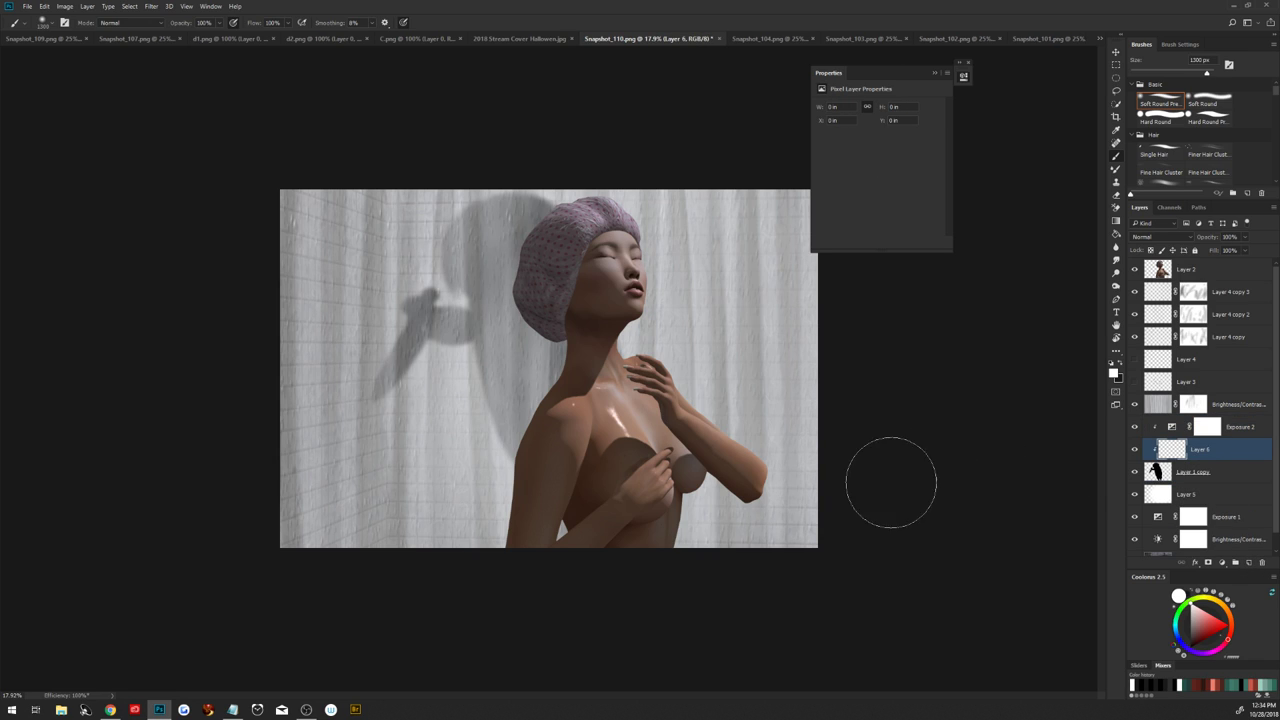
click(482, 254)
key(ctrl+z)
key(x)
click(500, 236)
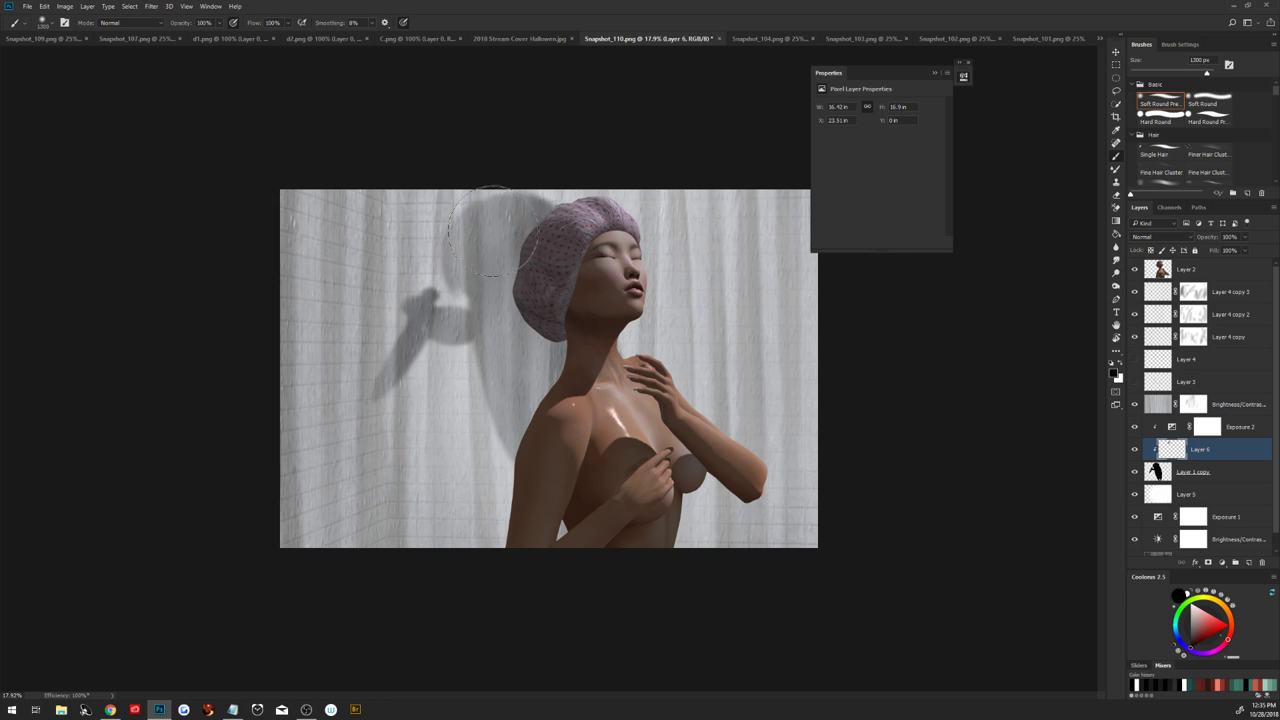
drag(479, 313, 450, 375)
click(530, 233)
click(964, 76)
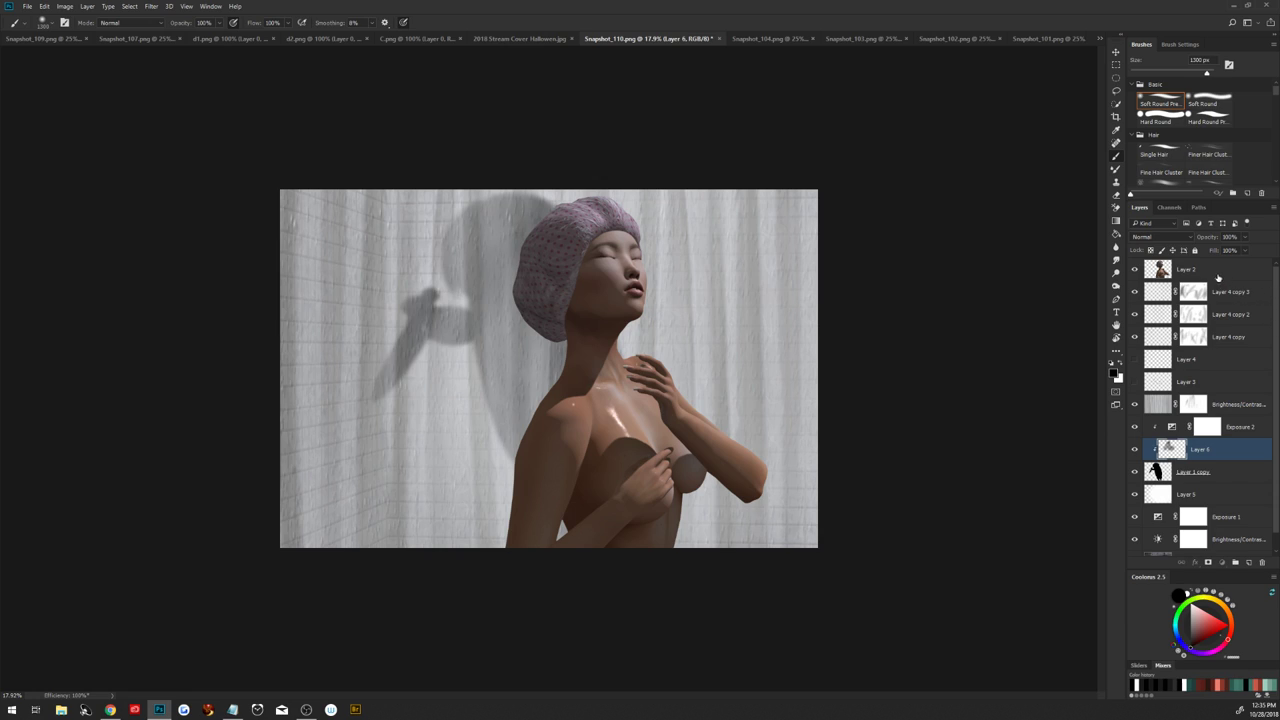
Create a new layer above the woman and expand the Rain, Snow, Dust, and Debris brush set
click(1217, 272)
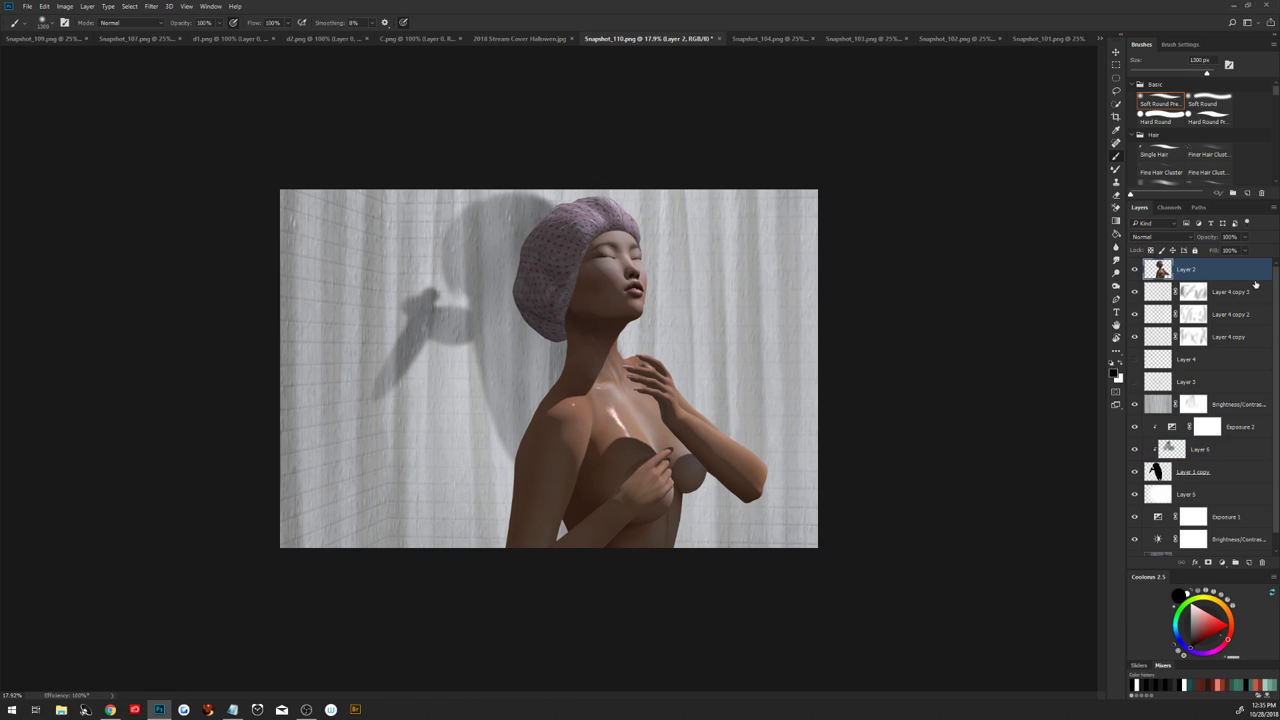
click(1248, 565)
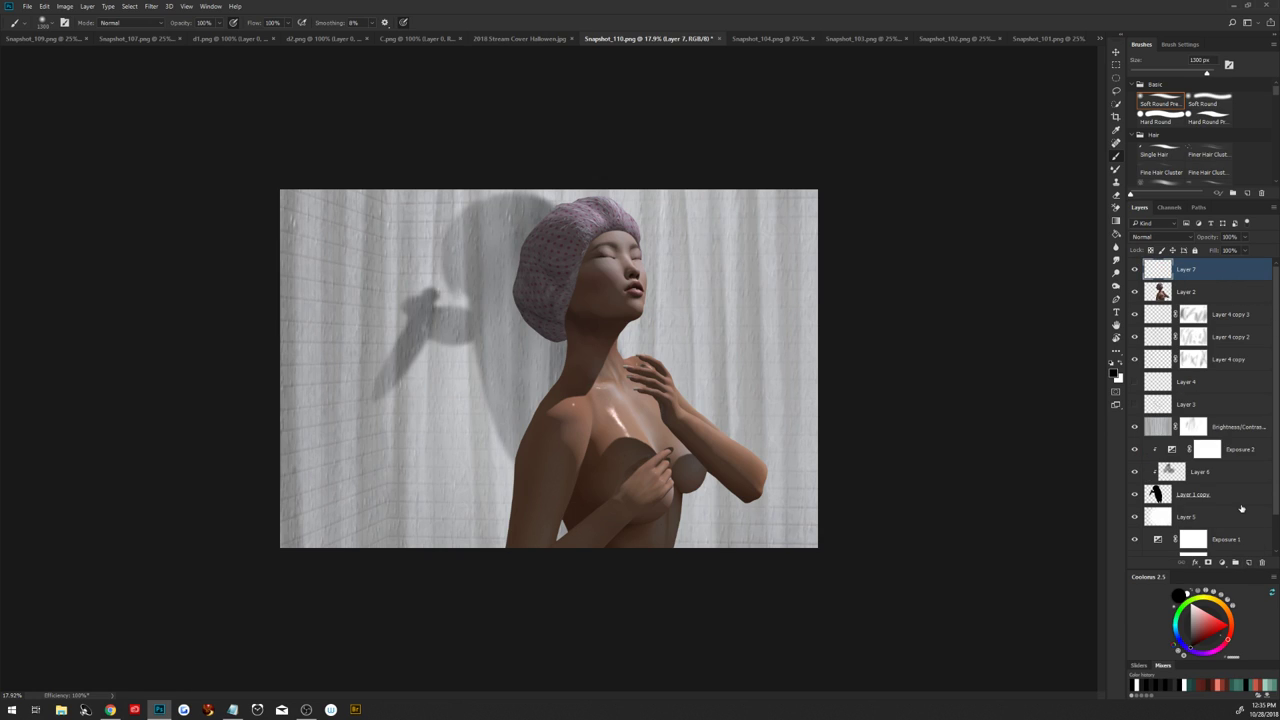
drag(1275, 97, 1275, 156)
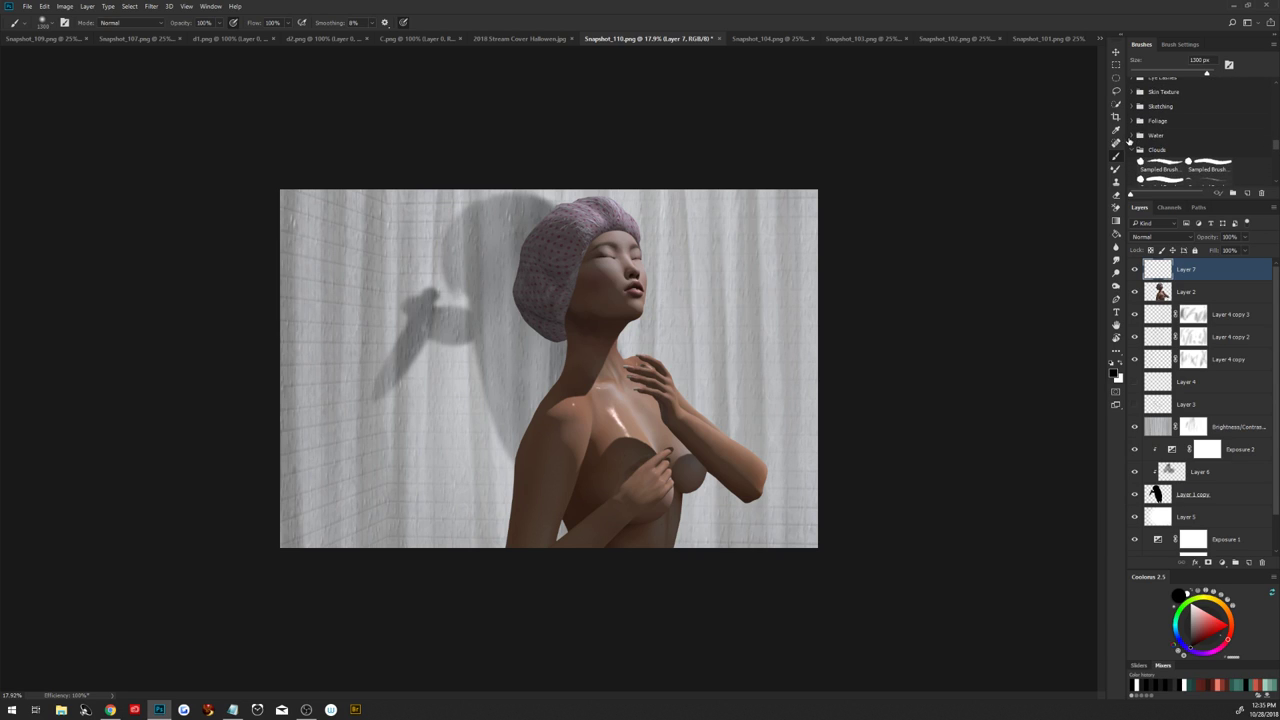
click(1132, 138)
click(1136, 137)
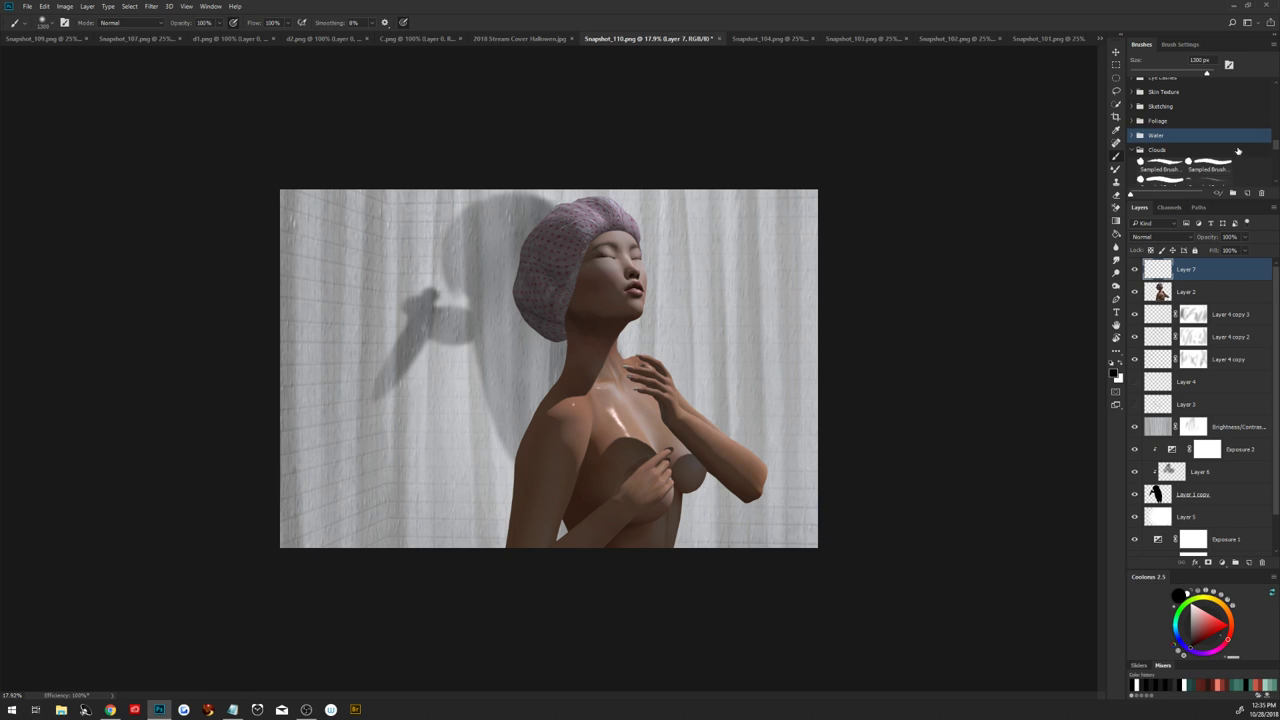
click(1132, 139)
scroll(1276, 178, down, 1)
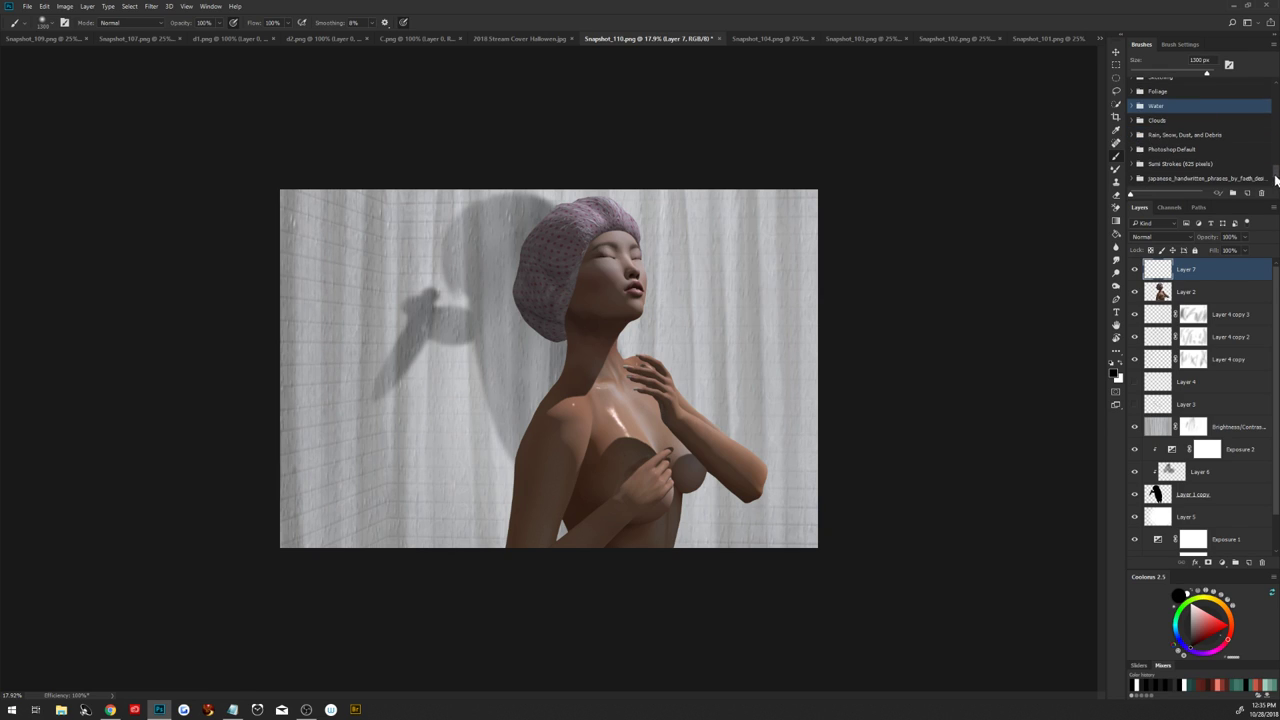
click(1133, 137)
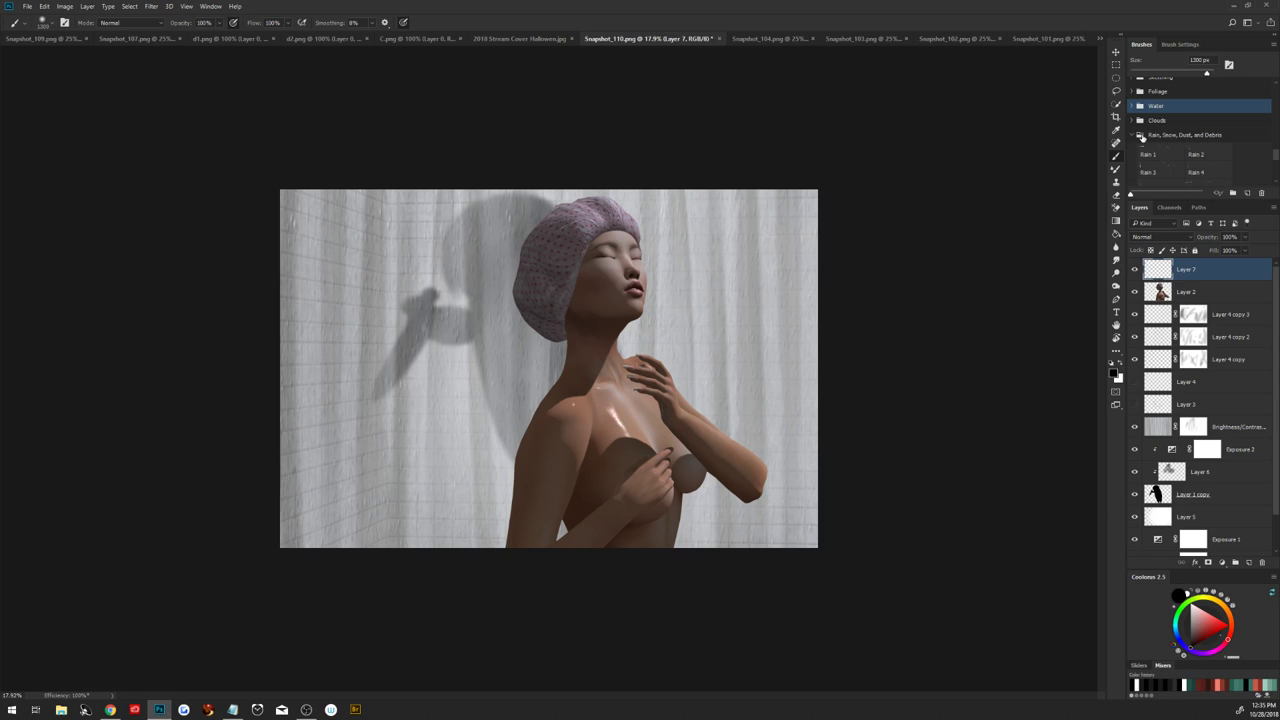
scroll(1206, 155, down, 2)
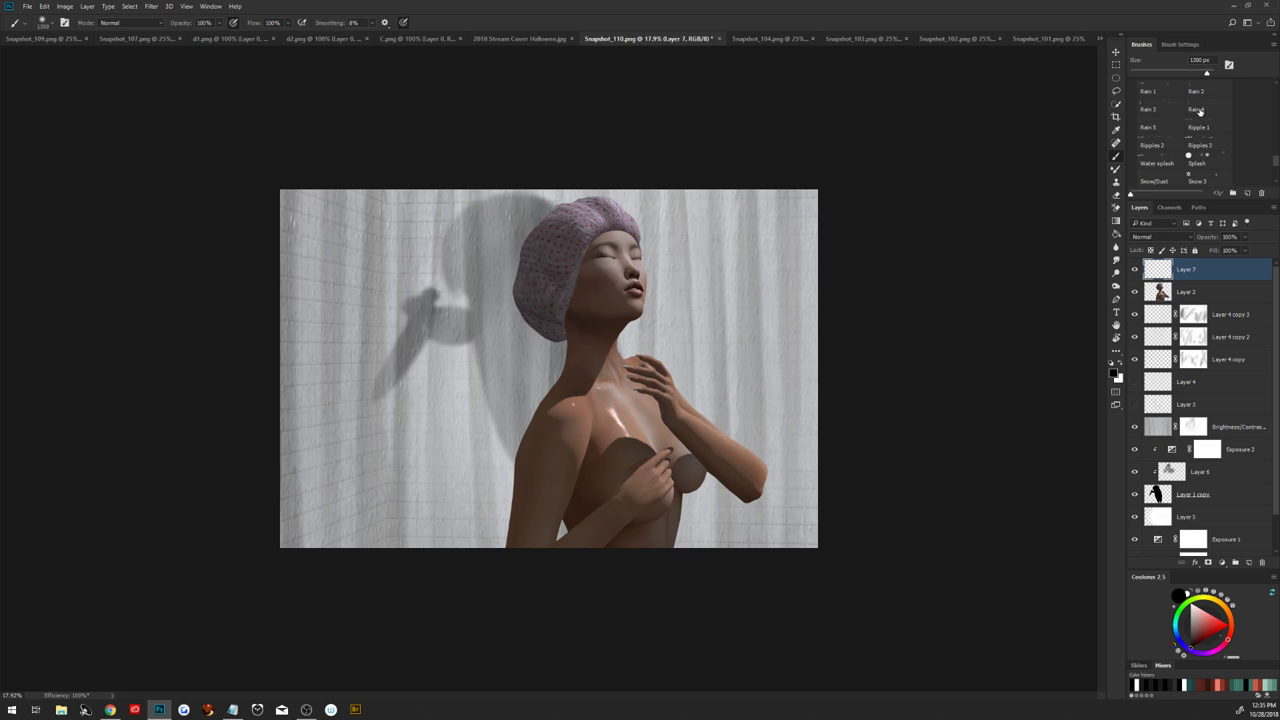
Paint white rain strokes on the curtain beside the woman with the Rain 3 brush
click(1150, 108)
click(1121, 362)
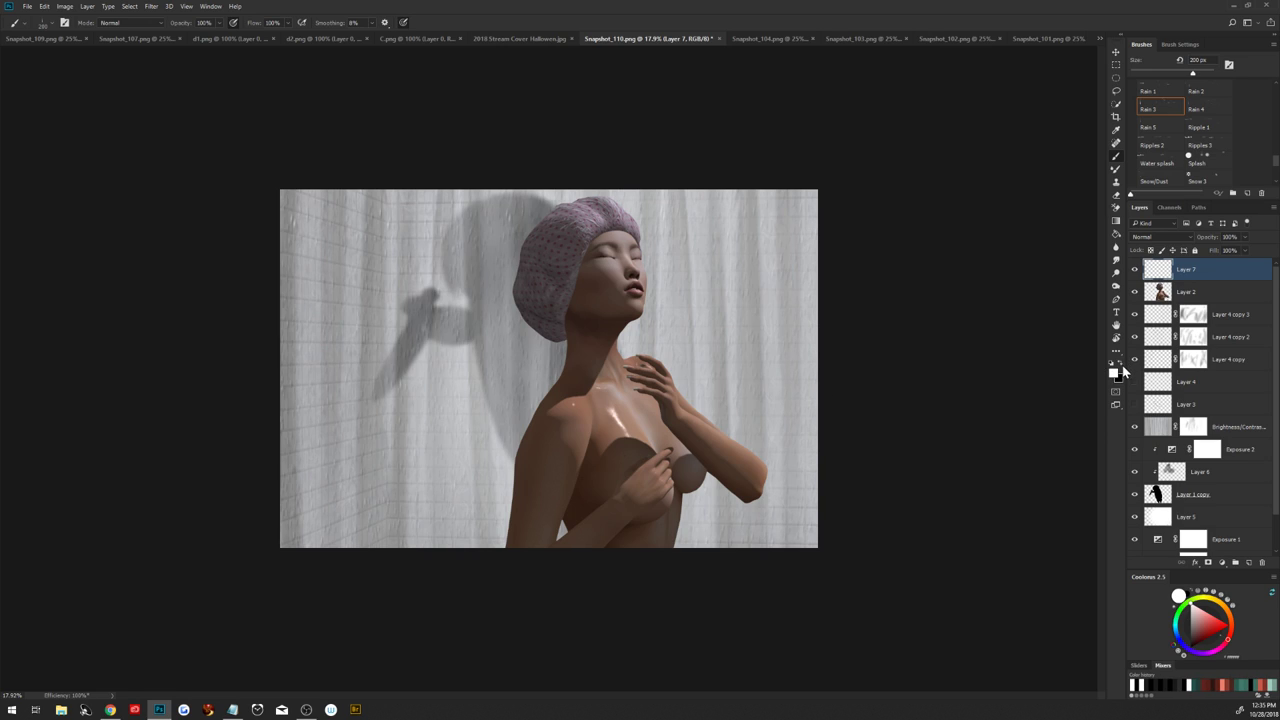
drag(738, 283, 761, 280)
drag(784, 203, 768, 217)
Paint light grey (#b2b2b2) rain streaks over the woman's face and body with the Rain 4 brush at 522 px
click(1198, 110)
key(bracketright)
click(1113, 371)
click(824, 207)
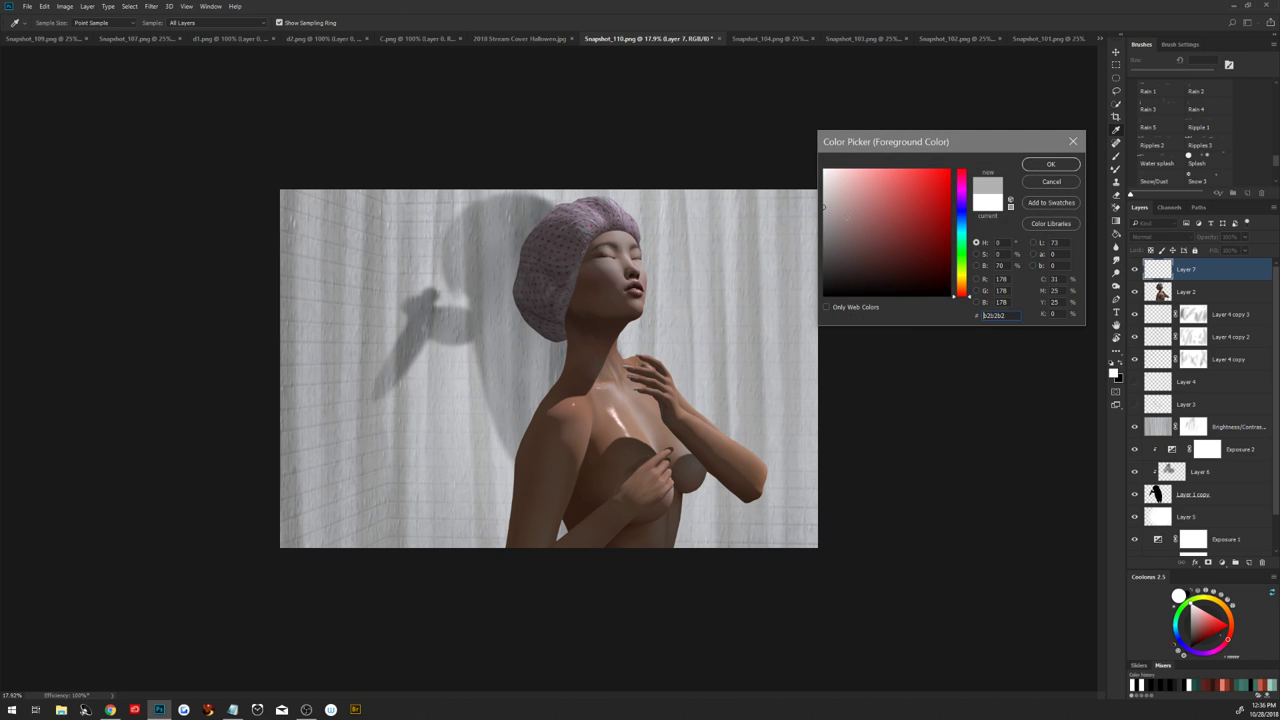
click(1050, 164)
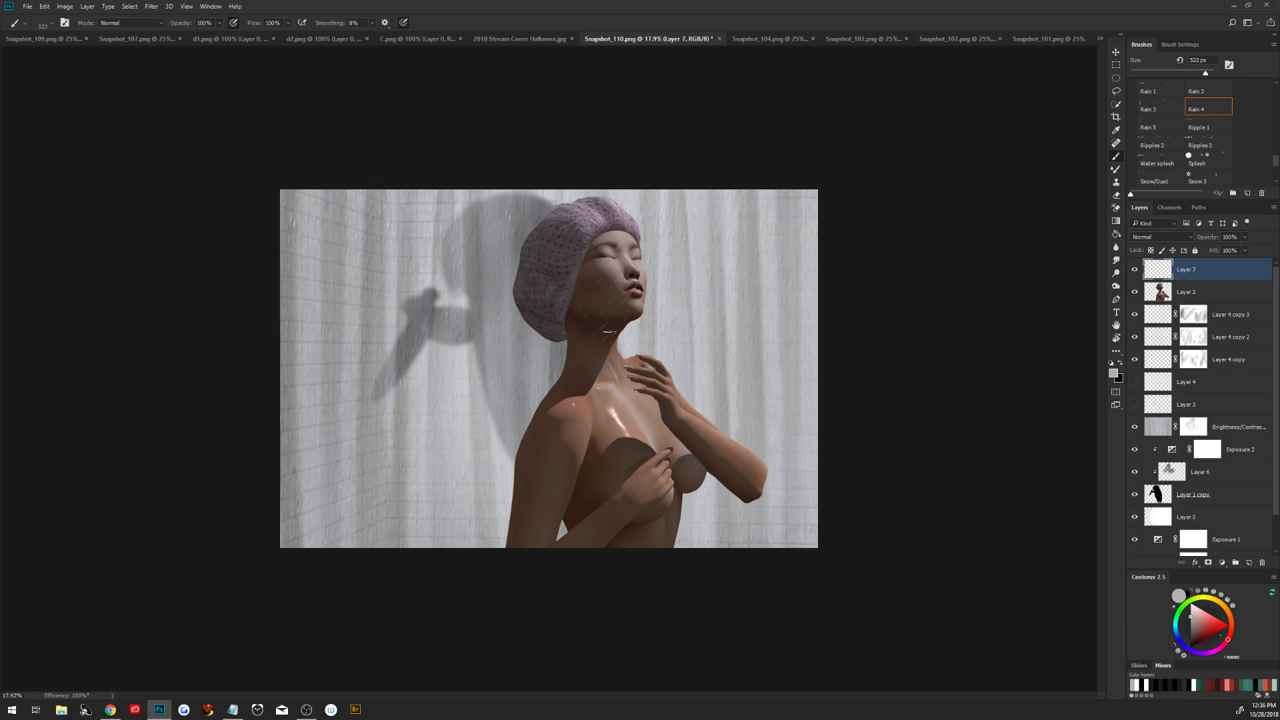
mouse_move(608, 330)
mouse_down()
mouse_move(659, 262)
mouse_move(651, 322)
mouse_up()
drag(655, 500, 814, 431)
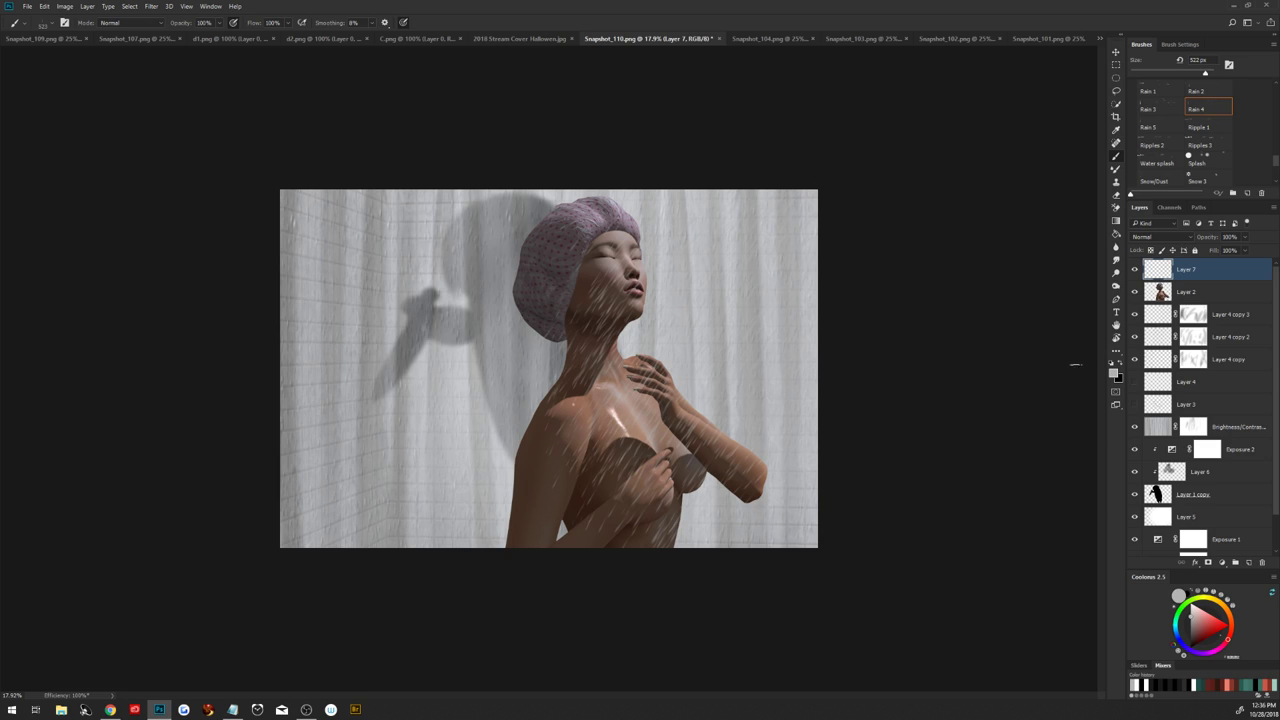
Paint dark grey rain streaks over the curtain in front of the woman with the Rain 1 brush at 551 px
click(1150, 91)
click(1113, 372)
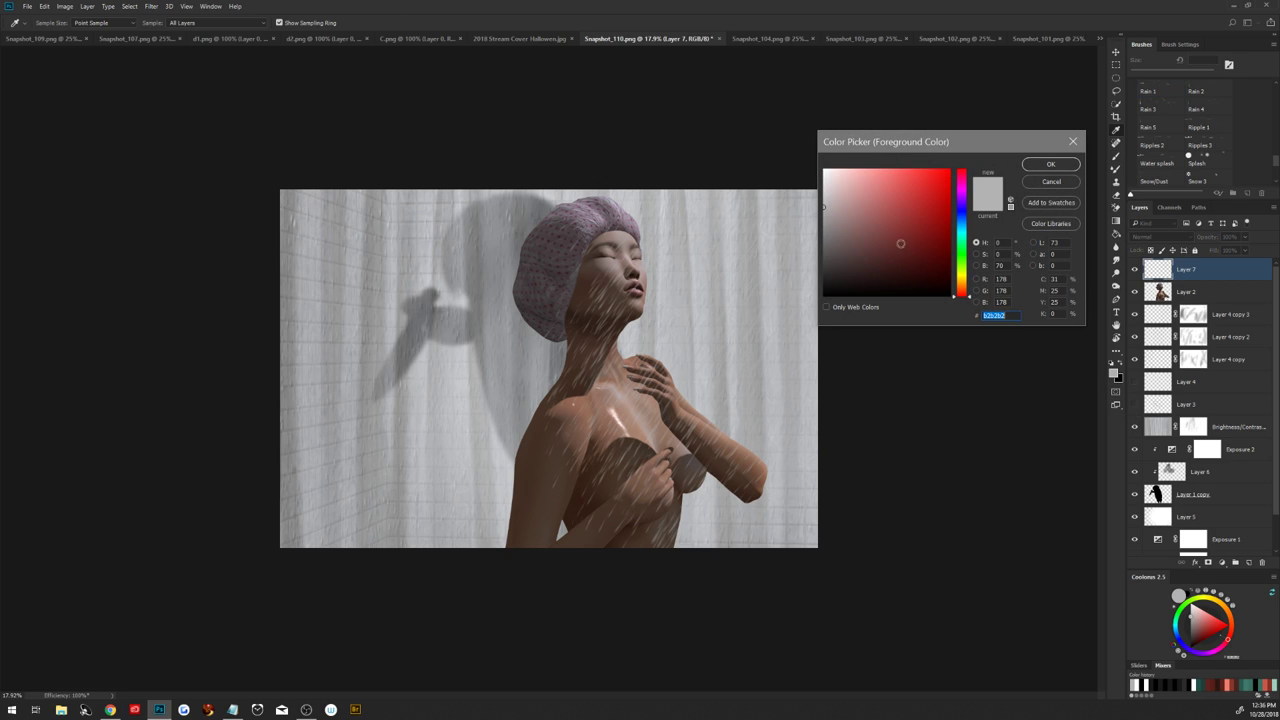
click(822, 261)
click(1048, 164)
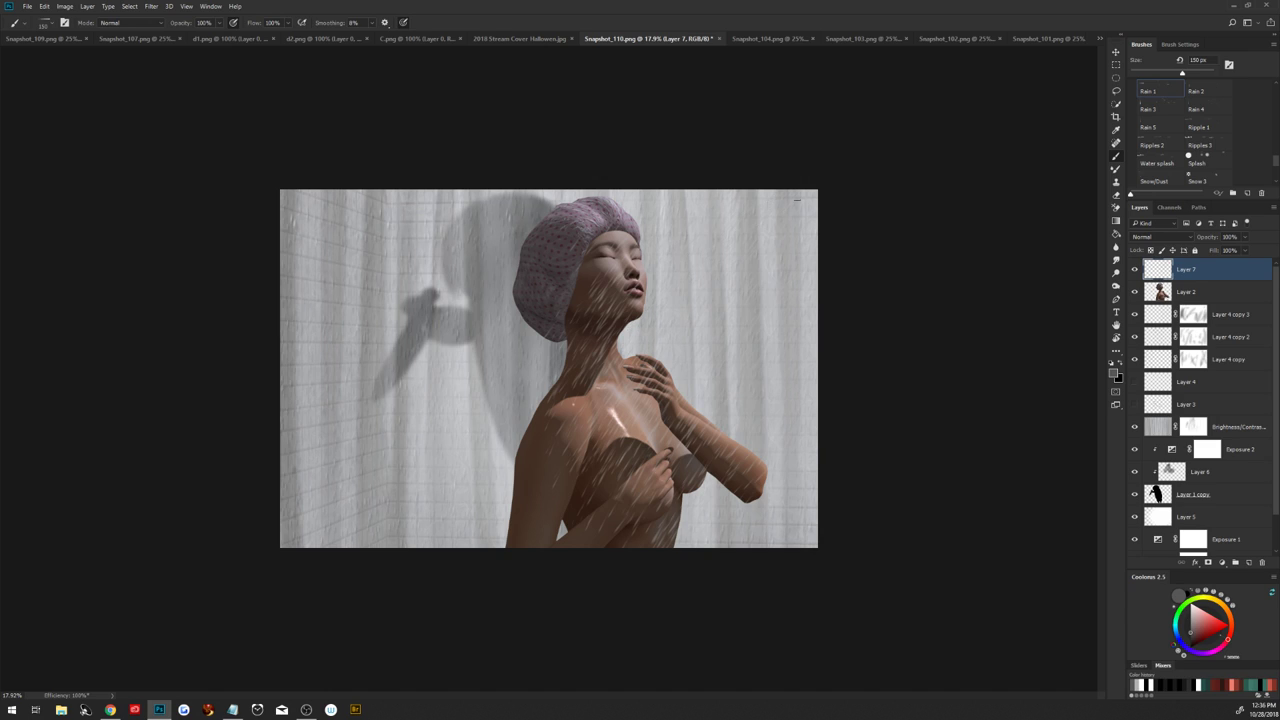
click(790, 205)
key(ctrl+z)
alt+right_click(762, 238)
drag(751, 241, 759, 241)
click(763, 140)
click(700, 288)
click(764, 251)
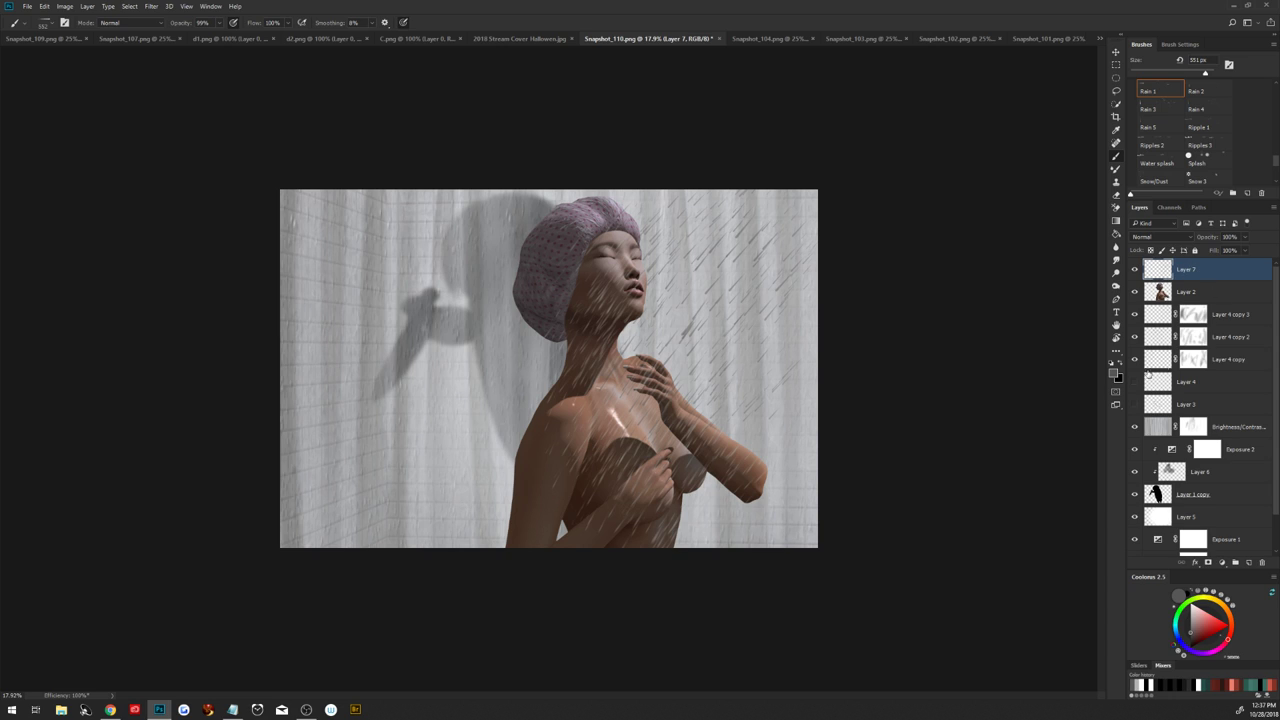
Apply a Motion Blur to the rain layer with its angle matching the diagonal streaks and an increased distance
click(153, 8)
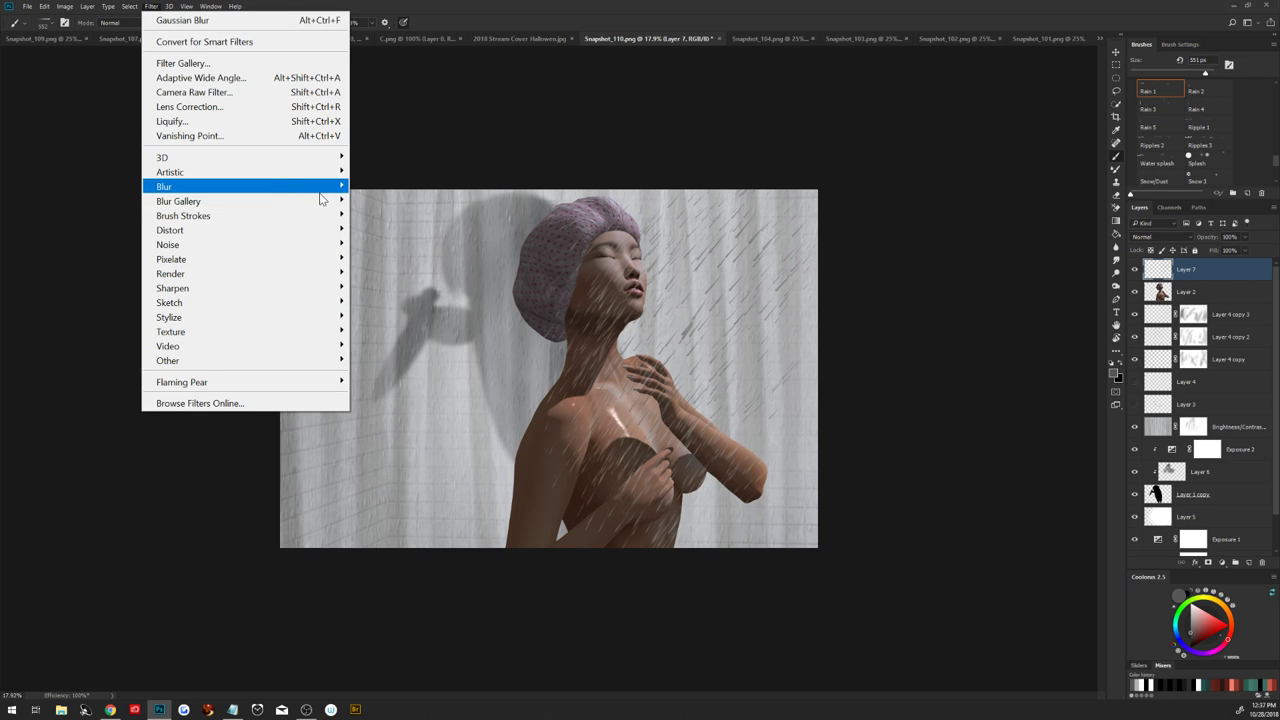
mouse_move(340, 190)
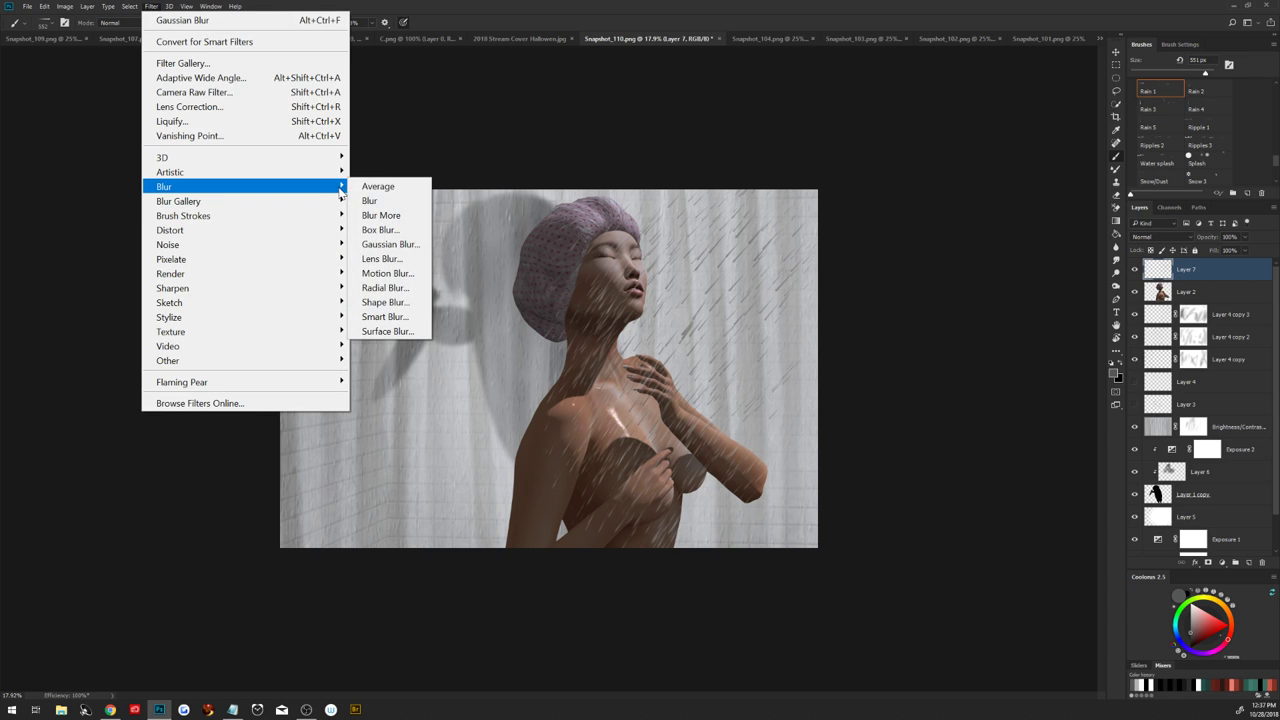
click(411, 274)
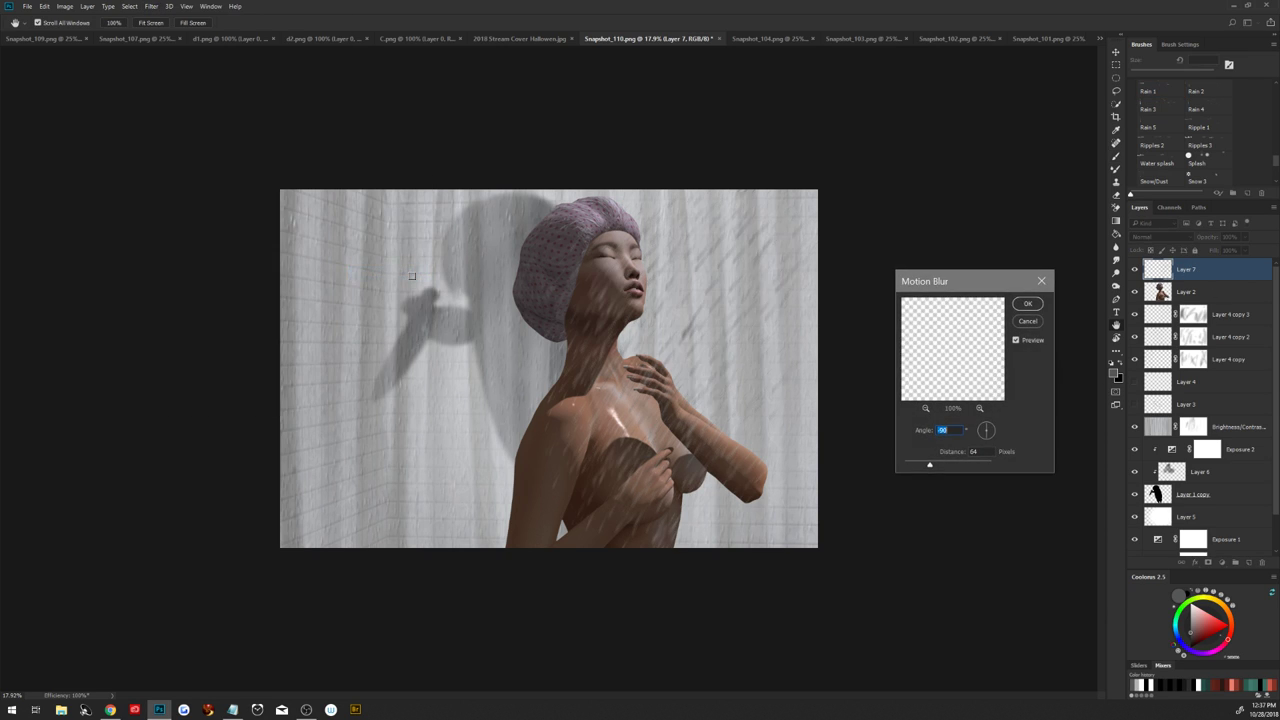
click(983, 438)
click(980, 437)
drag(929, 465, 939, 467)
click(1027, 304)
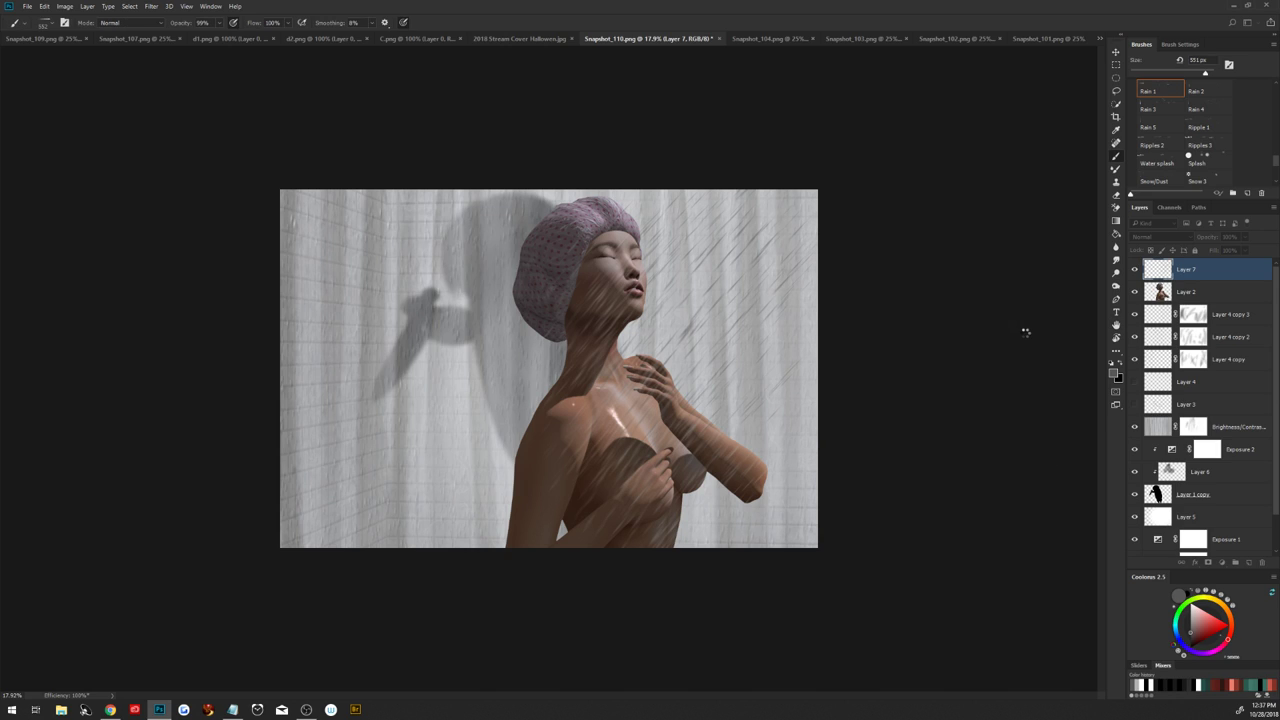
Mask the rain layer, fade parts of the streaks with a large black Soft Round brush, and lower the layer's opacity to 55%
click(1207, 563)
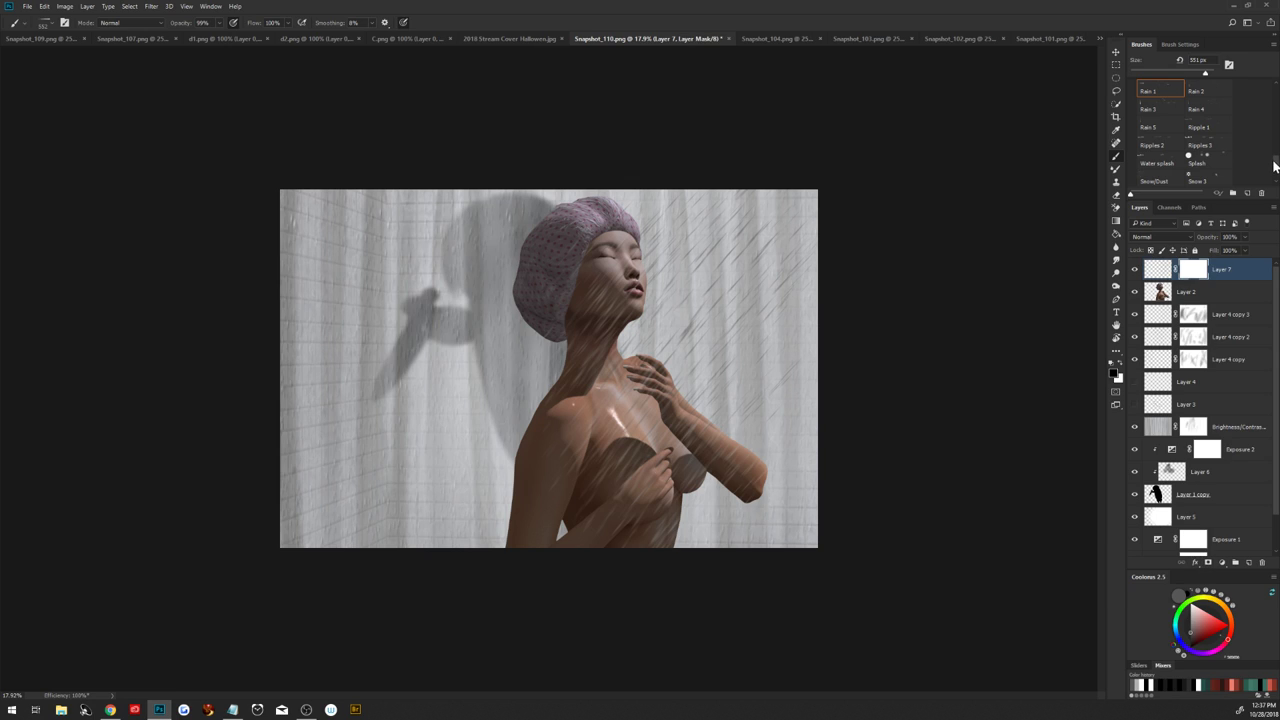
scroll(1180, 130, up, 10)
click(1168, 104)
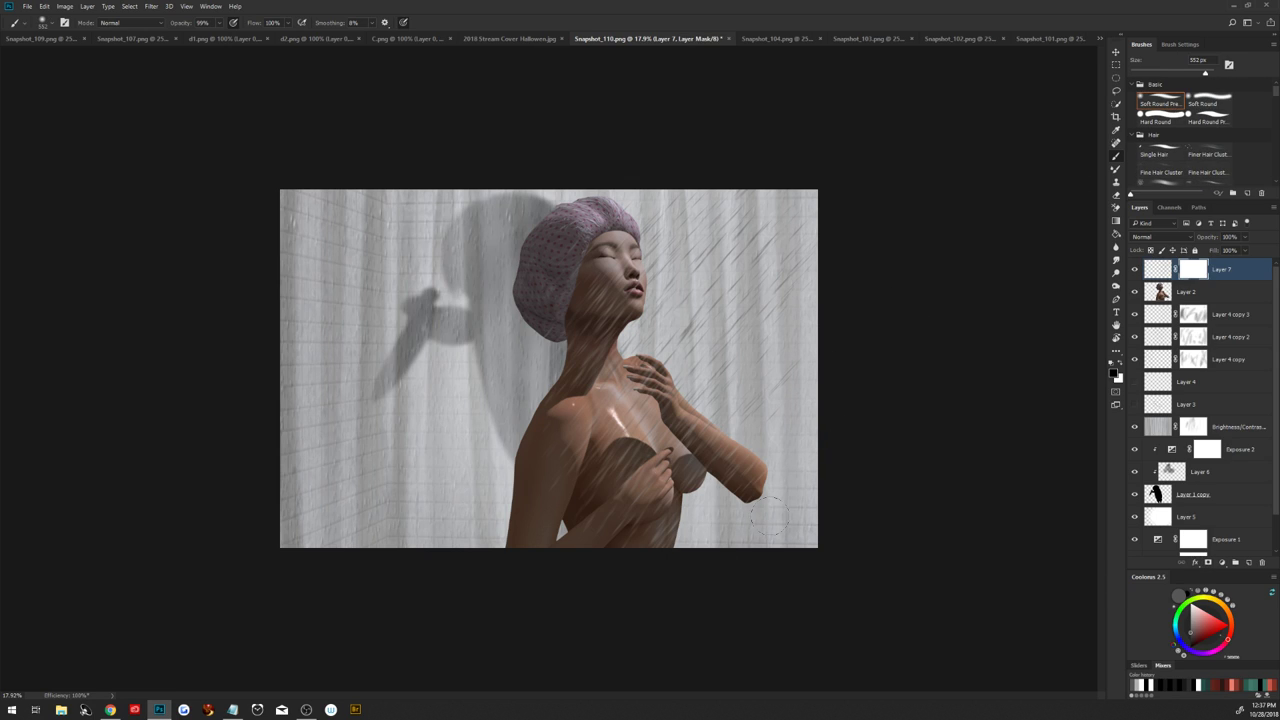
mouse_move(816, 527)
mouse_down()
mouse_move(776, 524)
mouse_move(814, 514)
mouse_up()
drag(760, 150, 620, 225)
drag(440, 415, 449, 455)
drag(1214, 240, 1208, 241)
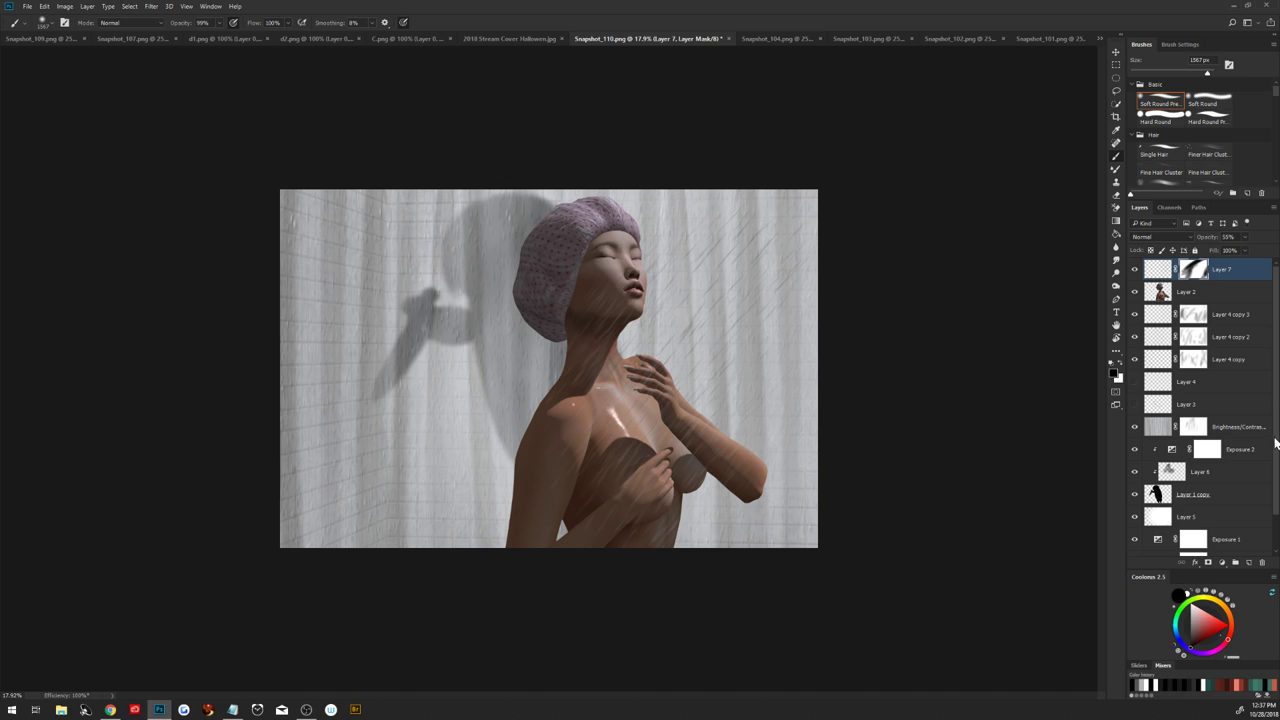
Duplicate the Background layer
scroll(1276, 445, down, 1)
click(1220, 549)
drag(1238, 563, 1248, 562)
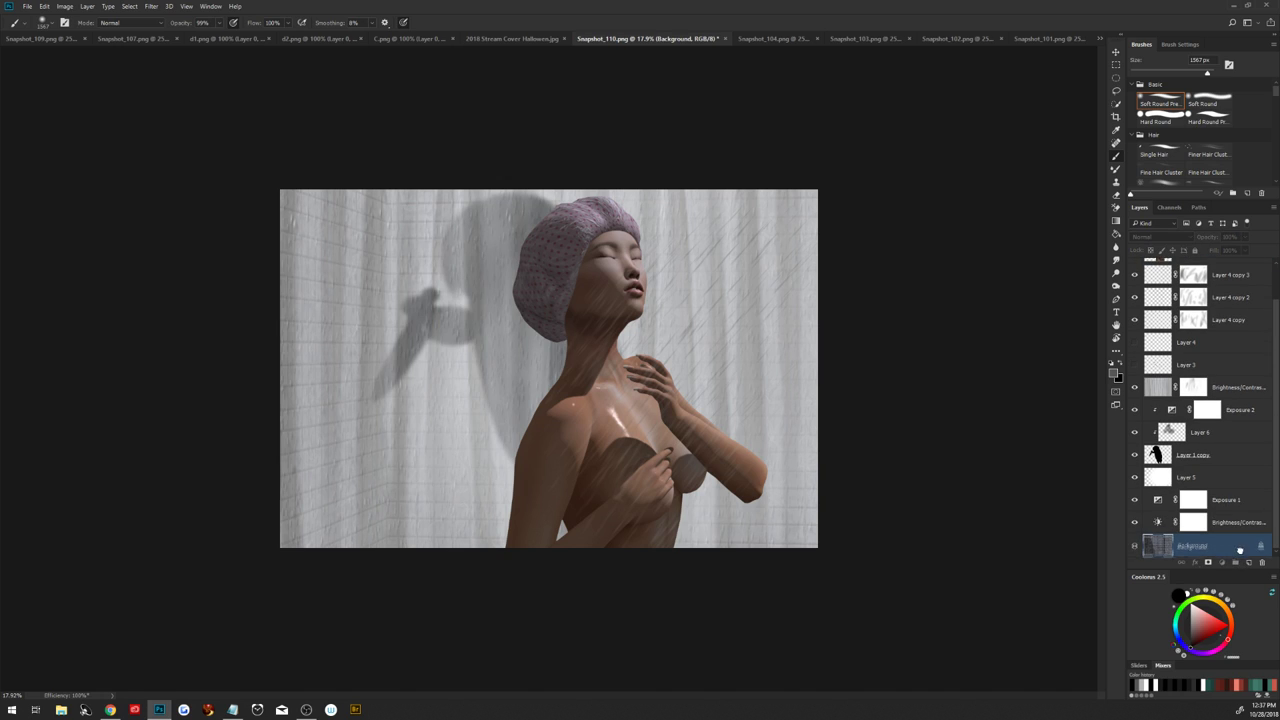
scroll(1272, 500, down, 1)
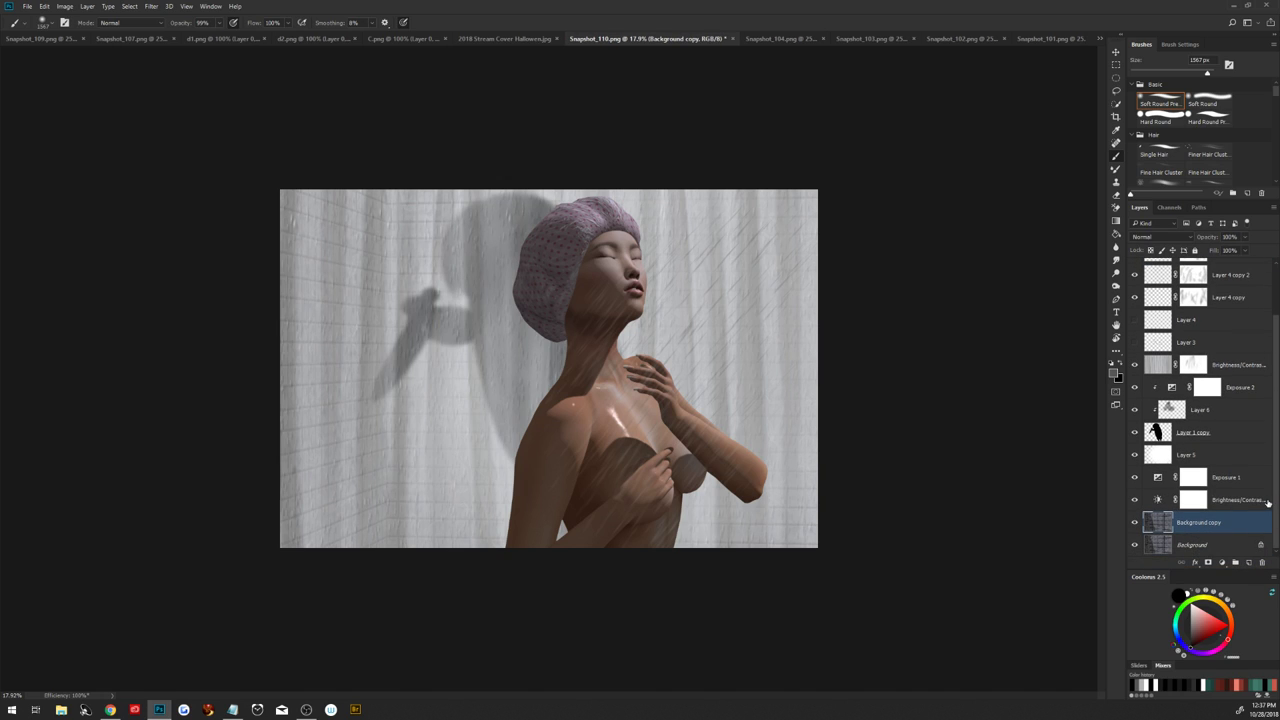
Apply a 15 px Field Blur to the Background copy
click(151, 6)
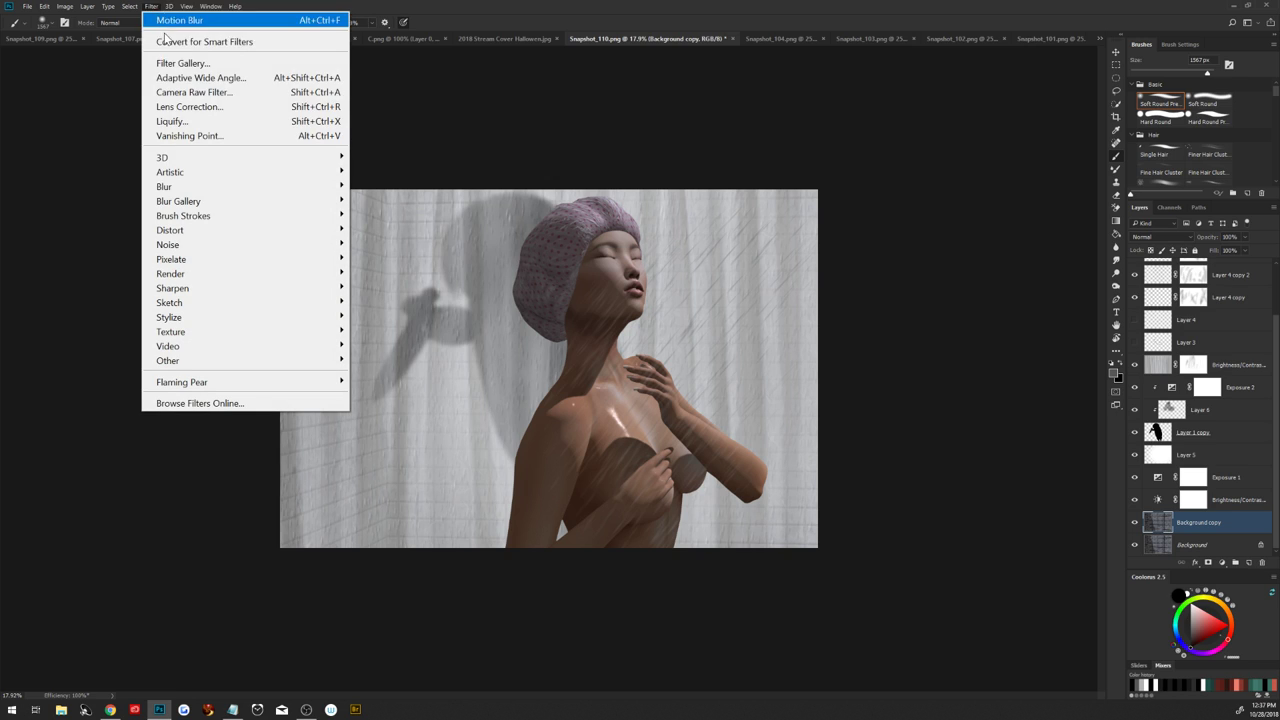
mouse_move(260, 201)
click(398, 202)
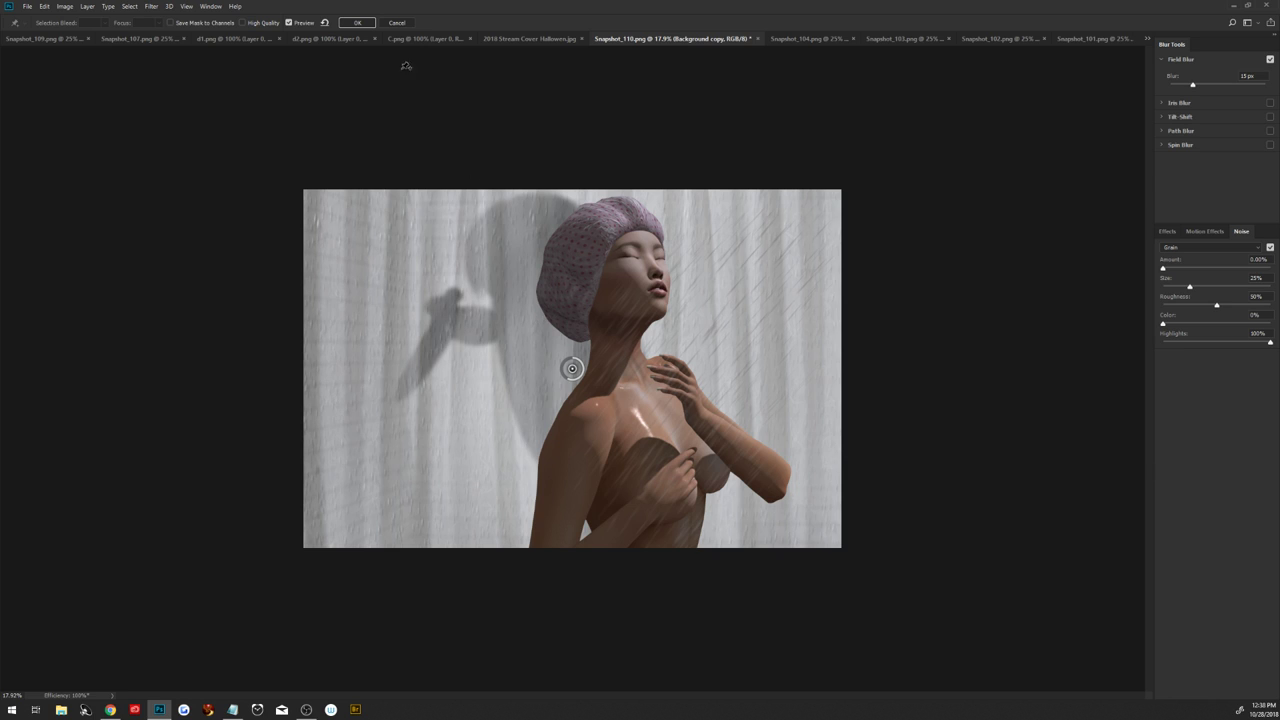
click(357, 22)
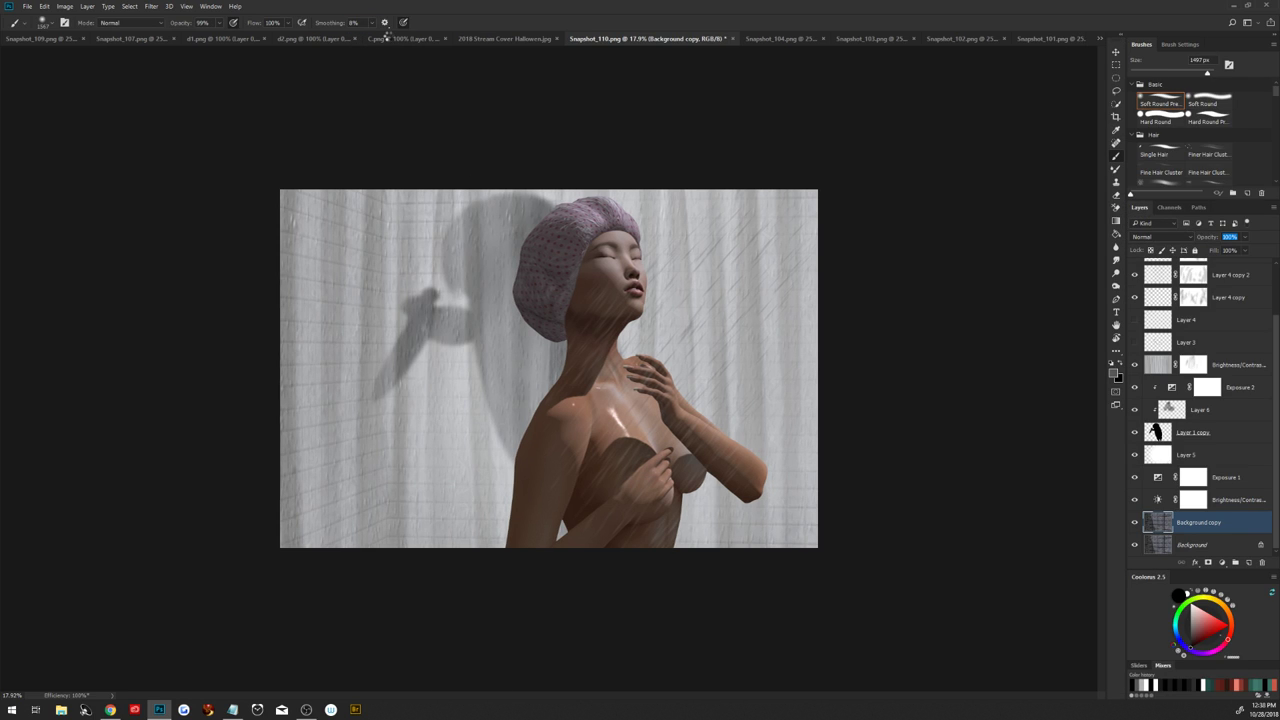
key(Return)
key(ctrl+0)
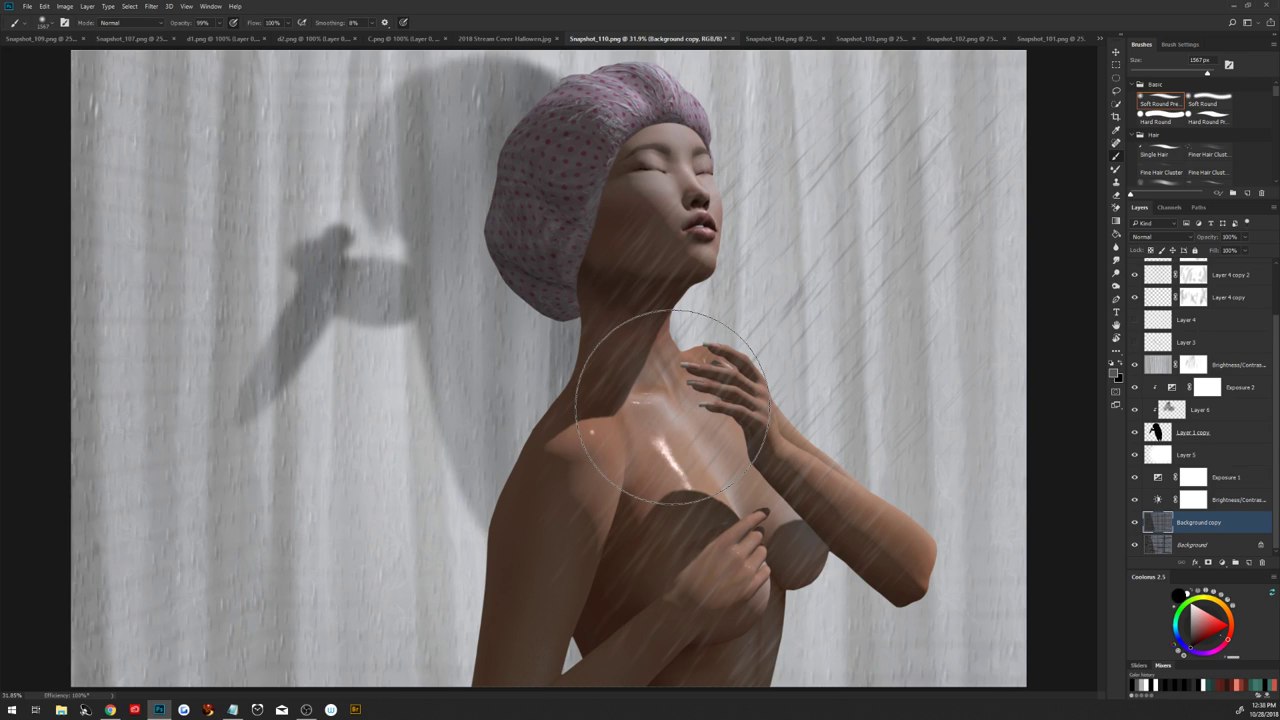
Add a Black & White adjustment layer above the masked rain layer
scroll(1240, 350, up, 3)
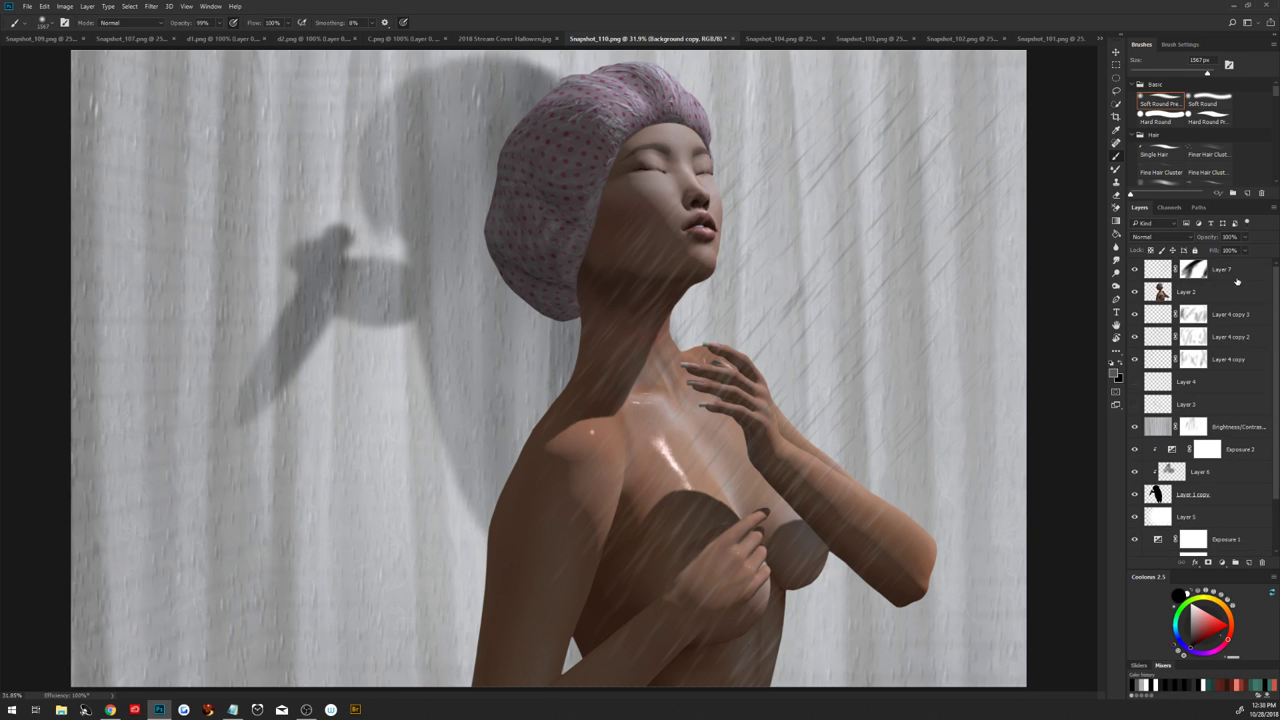
click(1225, 271)
click(1117, 366)
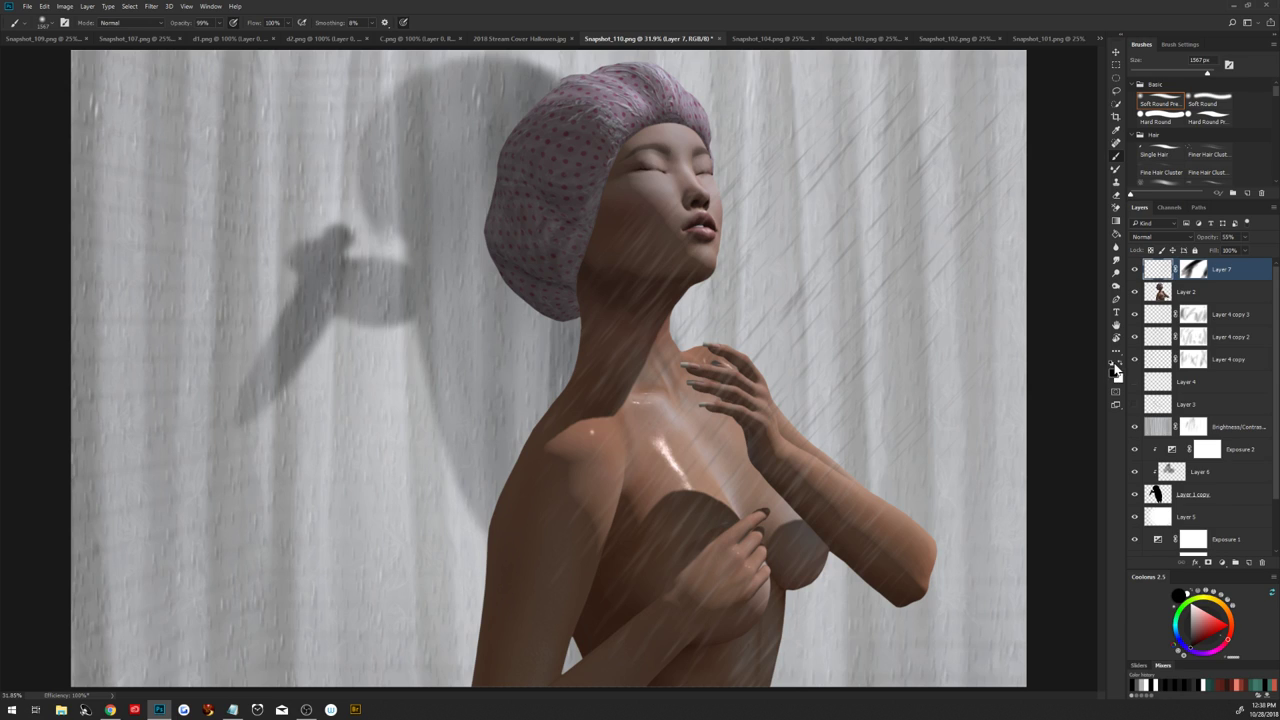
click(1223, 563)
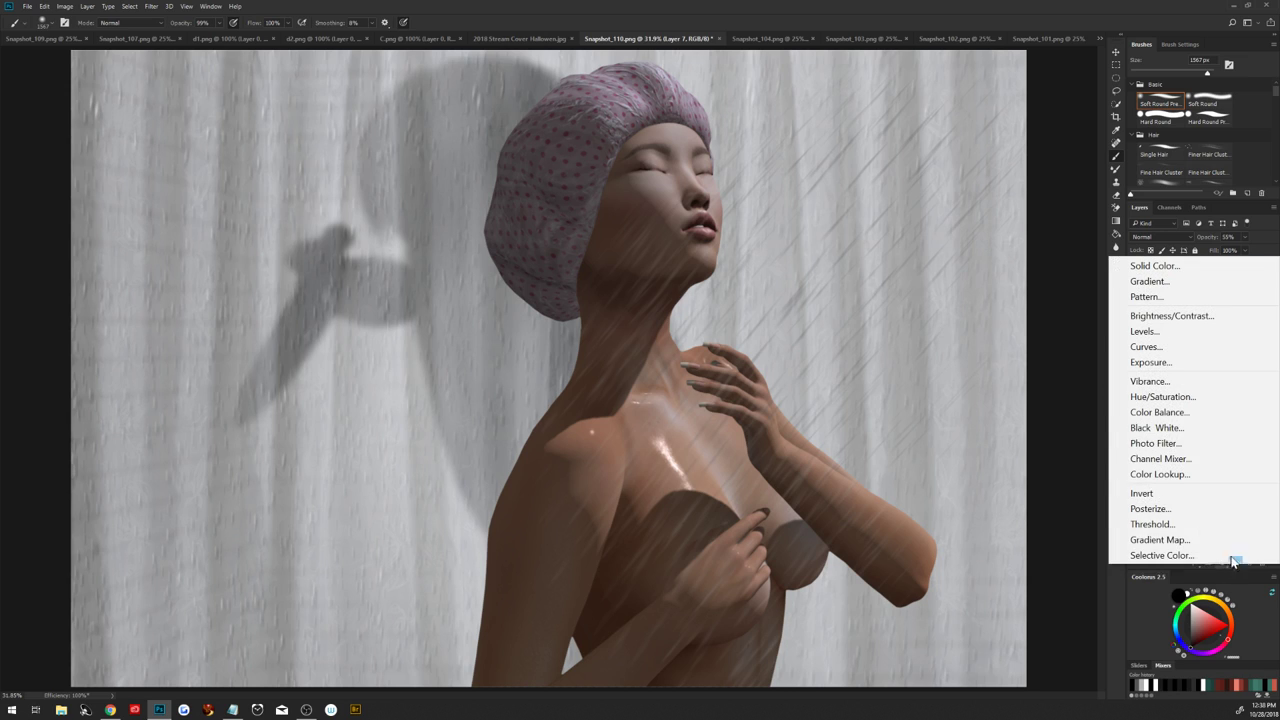
click(1165, 431)
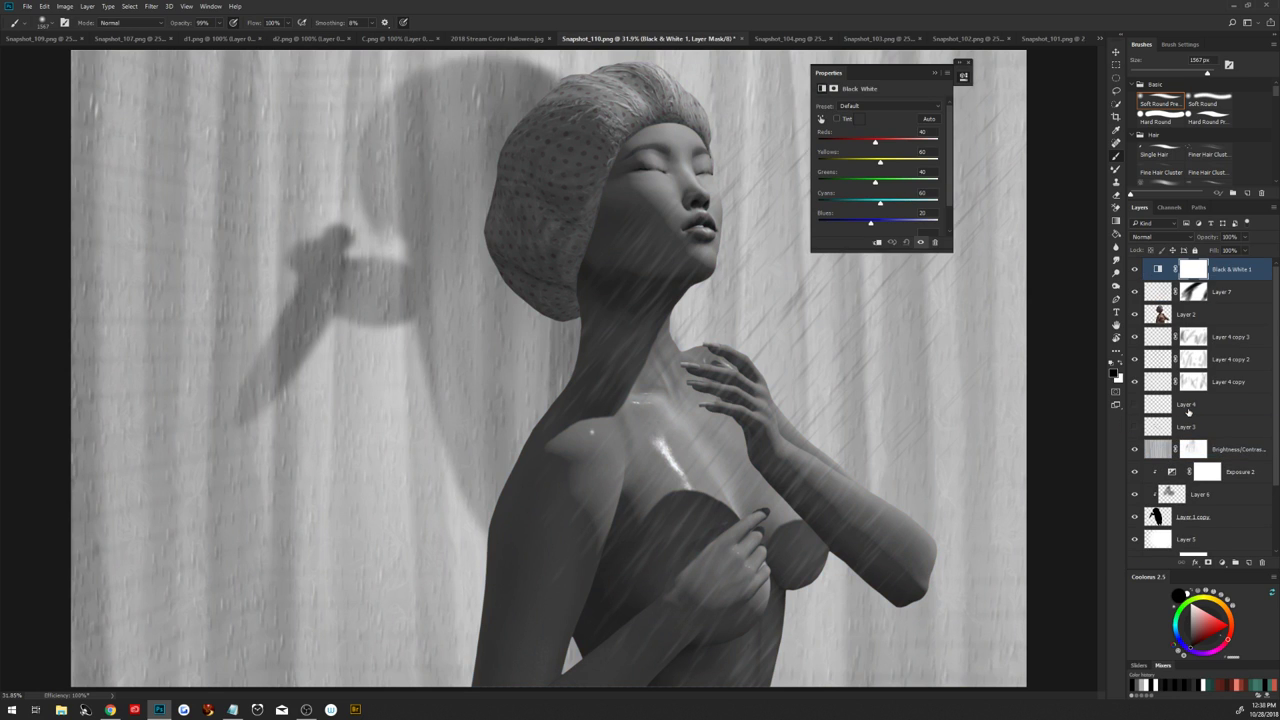
Tune the Black & White adjustment to about 19 reds, -73 yellows, 31 greens, 46 cyans and -4 blues
key(z)
drag(751, 438, 700, 438)
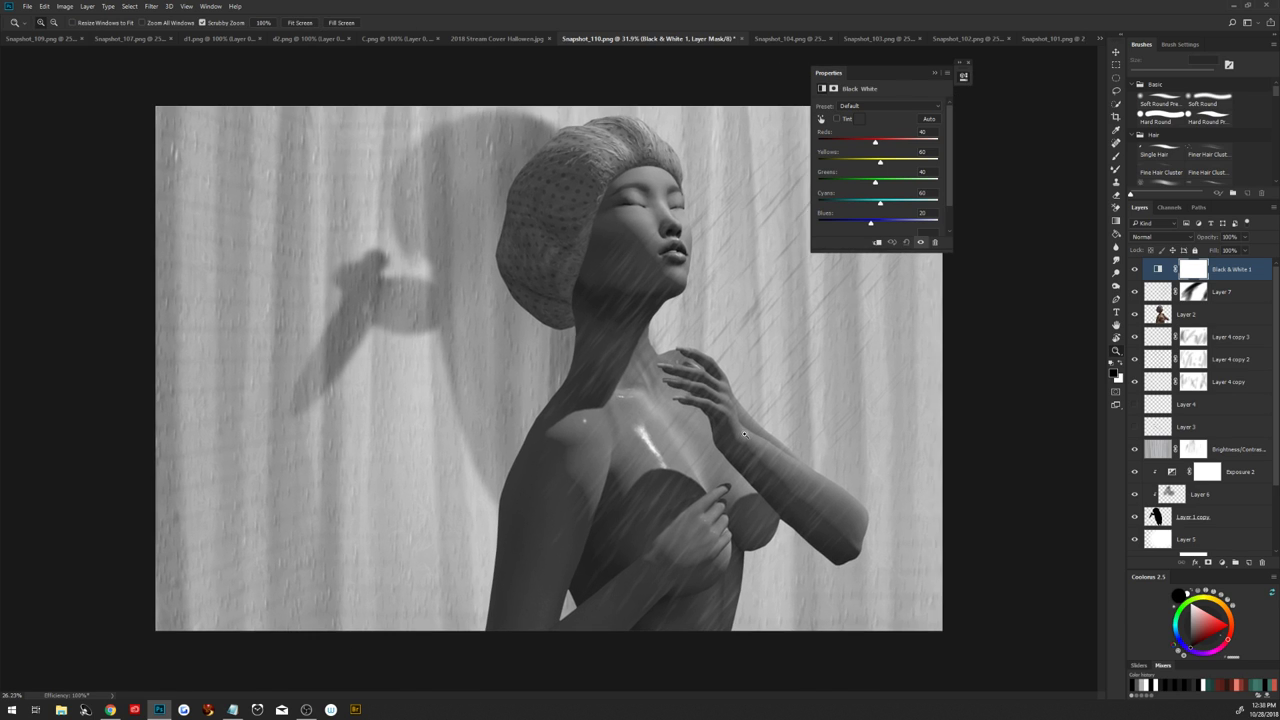
drag(875, 142, 857, 170)
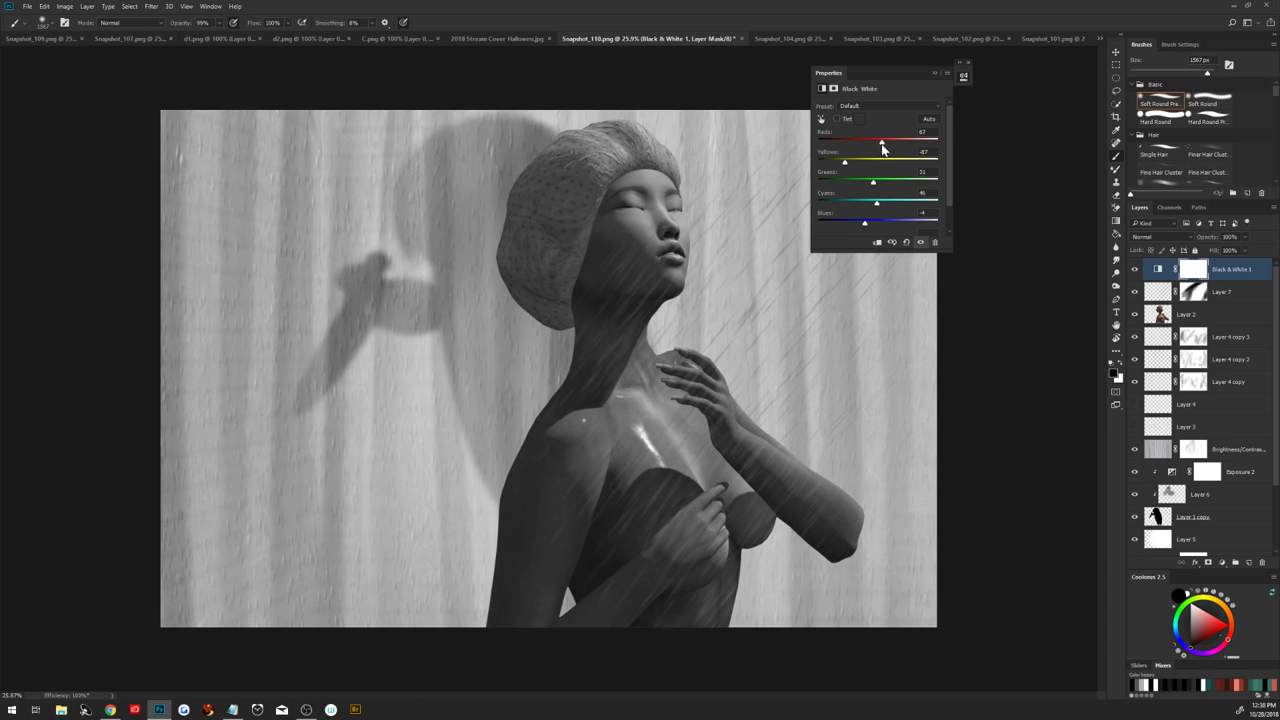
drag(884, 144, 876, 148)
drag(875, 148, 871, 149)
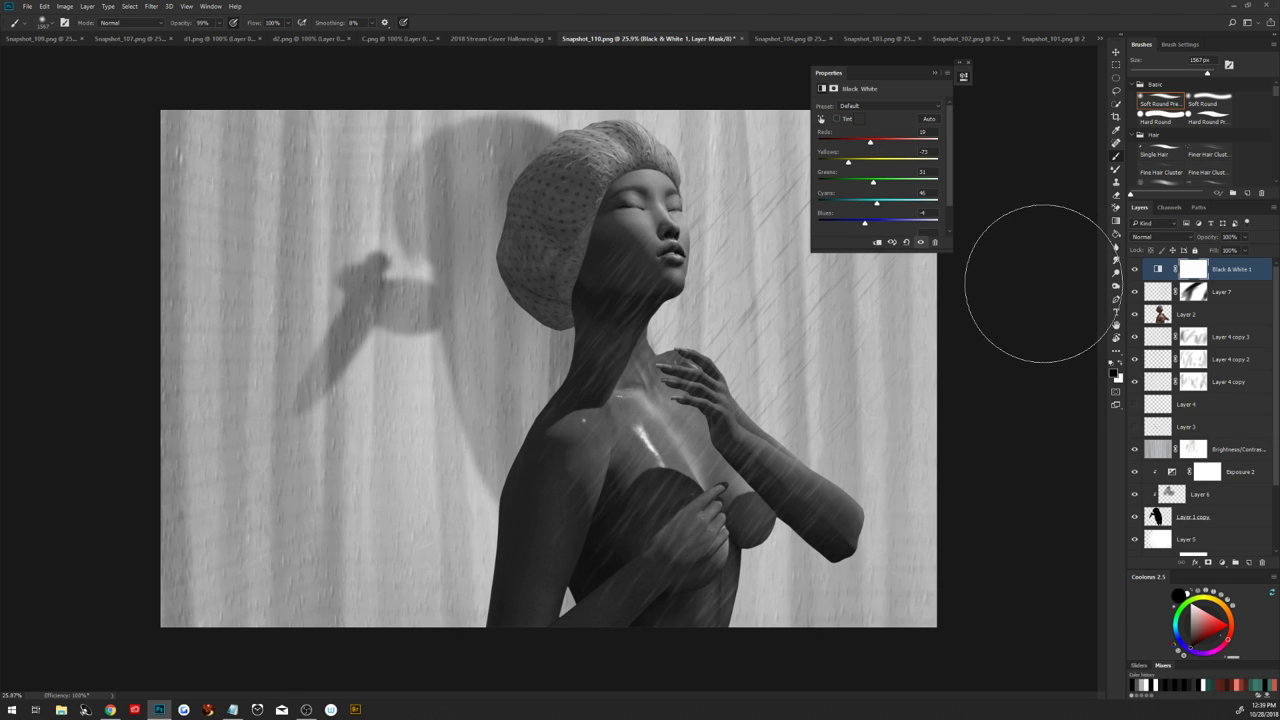
click(966, 63)
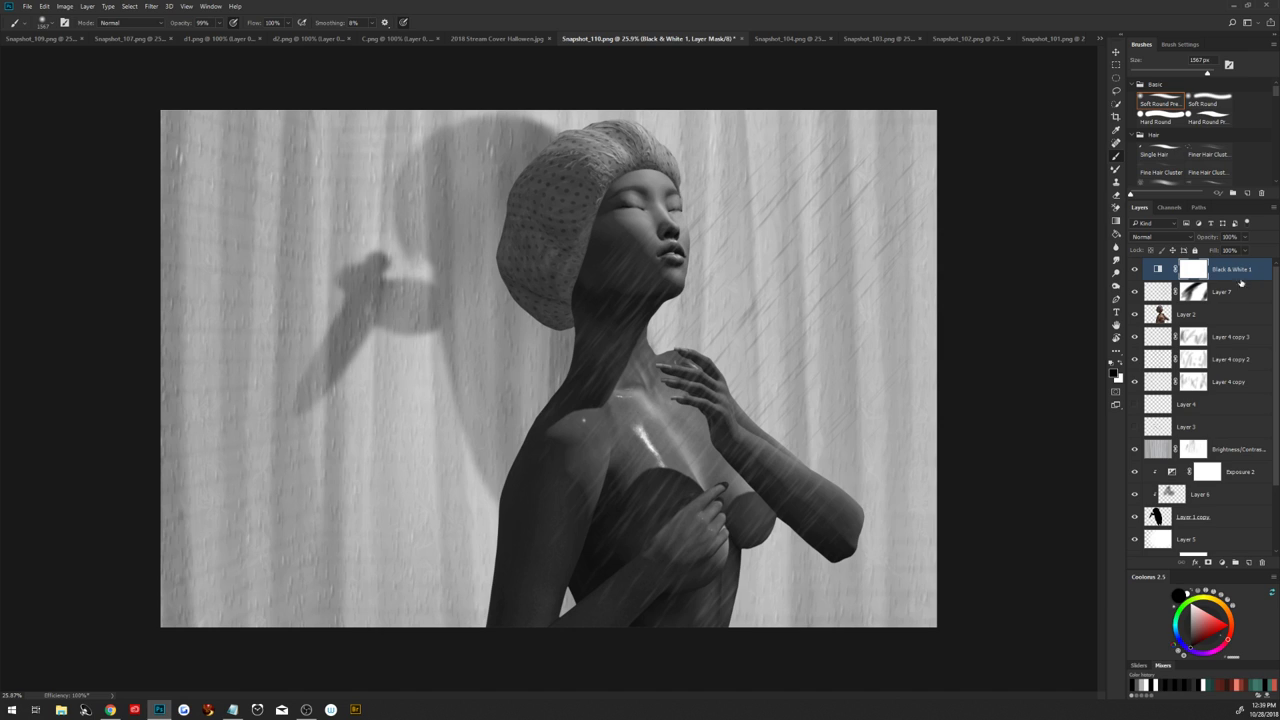
Add a new layer above the Black & White adjustment, fill it with 50% Gray and set its blend mode to Overlay
click(1249, 563)
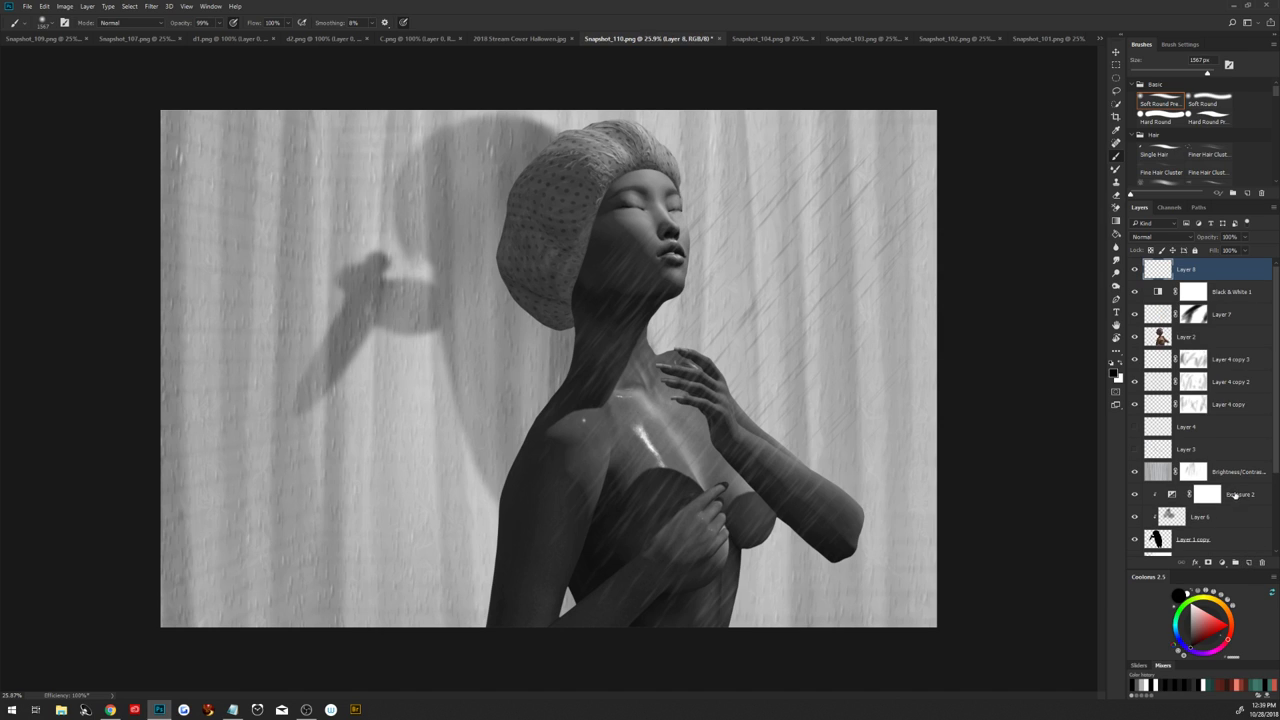
key(shift+F5)
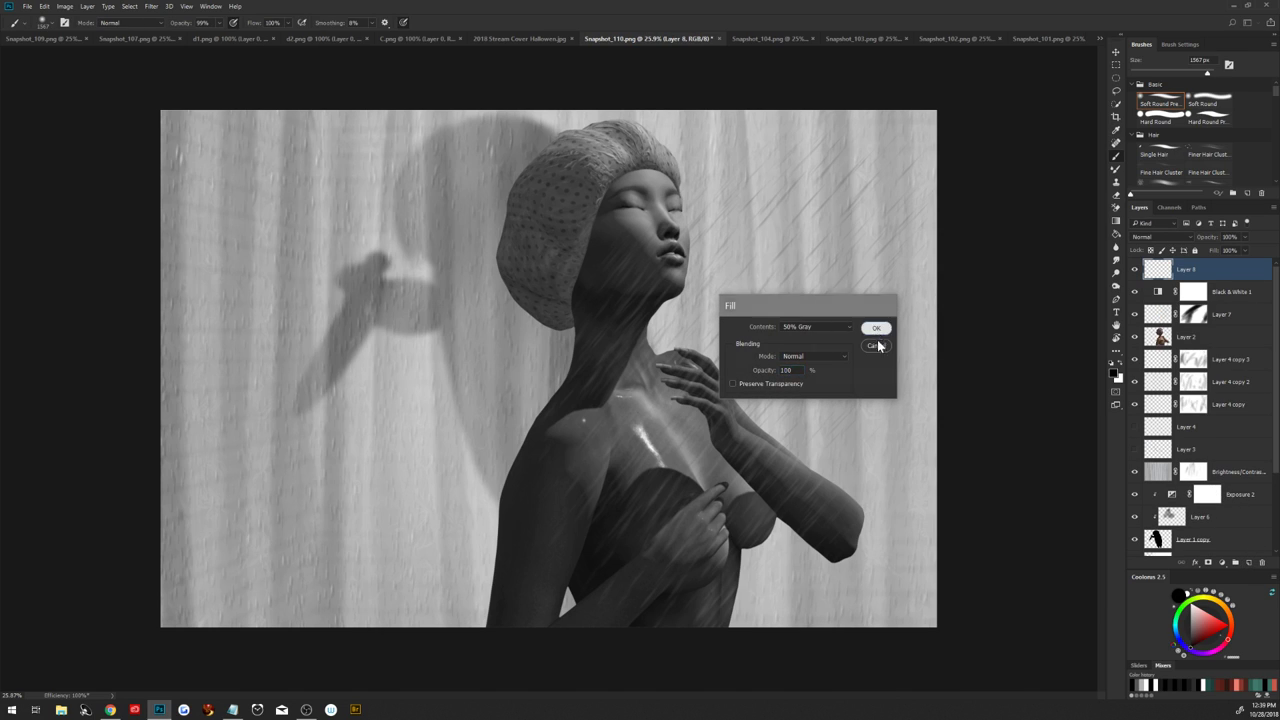
click(876, 328)
click(1152, 237)
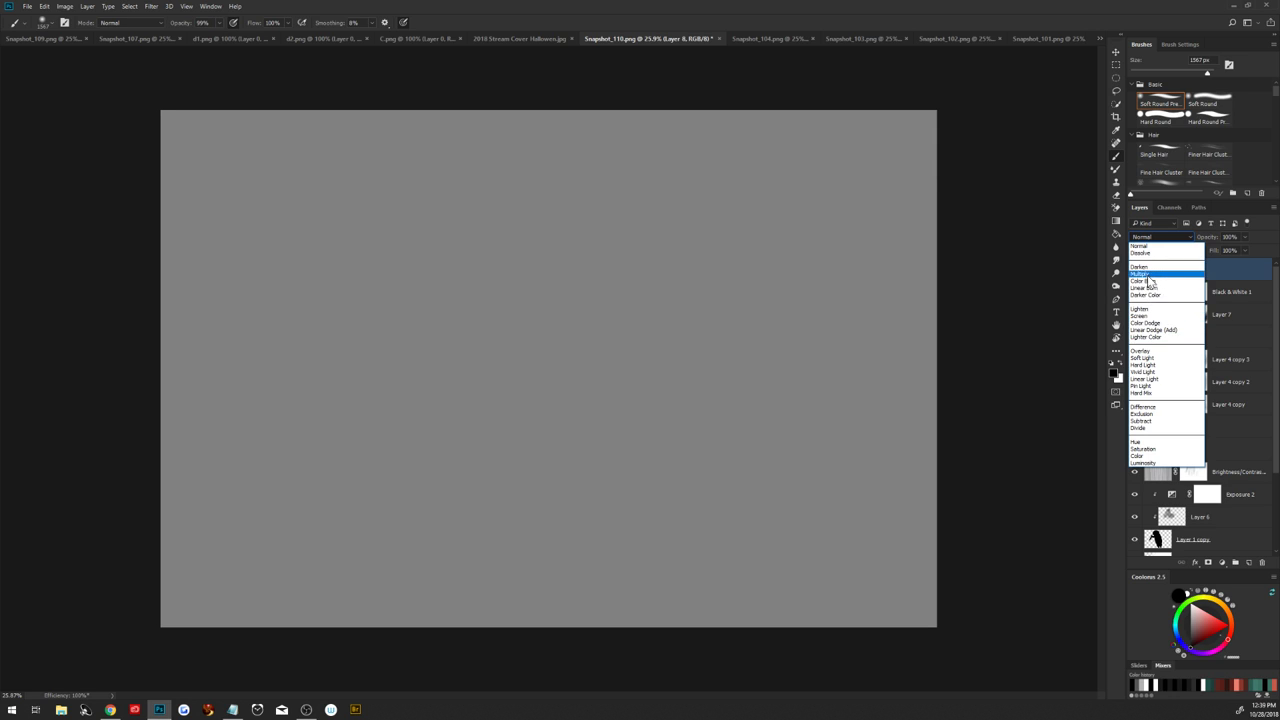
click(1145, 350)
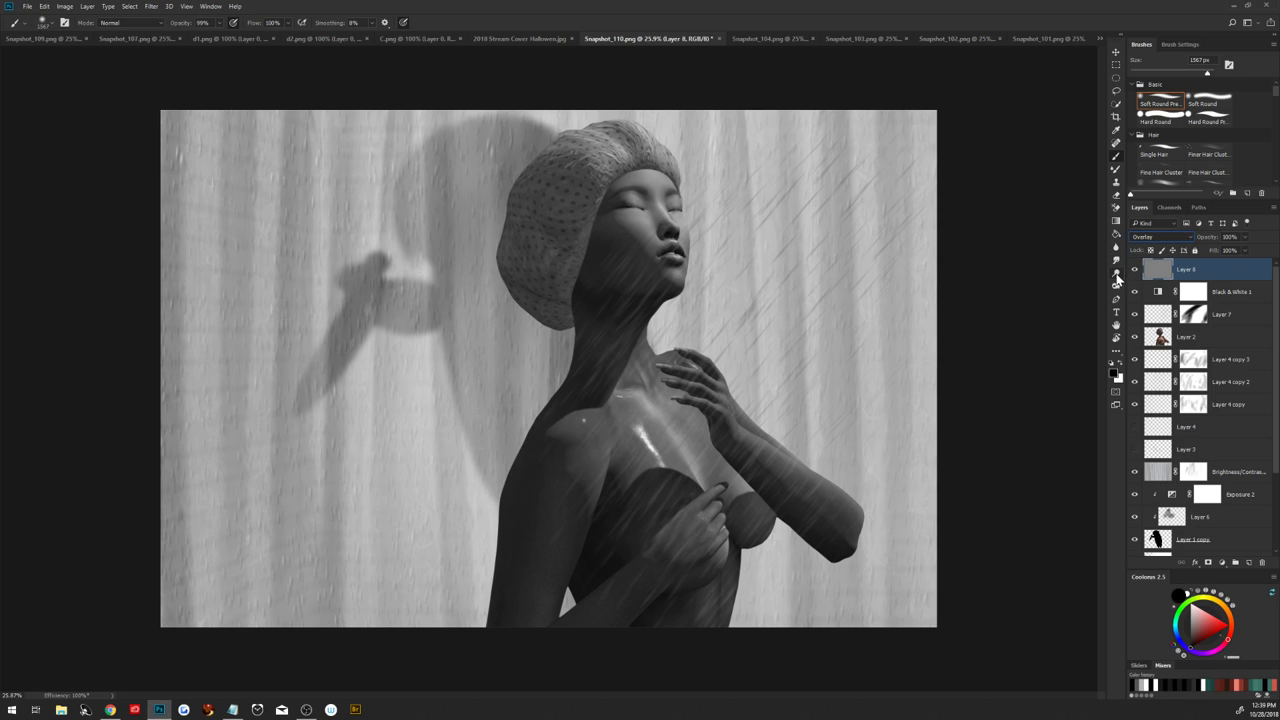
Darken the hippo's shadow on the curtain beside the woman with the Burn tool set to Midtones on the grey overlay layer
click(1117, 287)
mouse_move(490, 268)
mouse_down()
mouse_move(472, 222)
mouse_move(545, 259)
mouse_up()
mouse_move(441, 220)
mouse_down()
mouse_move(453, 171)
mouse_move(408, 238)
mouse_move(483, 148)
mouse_move(444, 305)
mouse_move(467, 312)
mouse_move(477, 337)
mouse_move(484, 415)
mouse_move(470, 340)
mouse_move(408, 300)
mouse_move(389, 297)
mouse_move(330, 376)
mouse_move(361, 332)
mouse_move(430, 350)
mouse_move(458, 312)
mouse_move(500, 388)
mouse_move(542, 378)
mouse_move(532, 366)
mouse_move(519, 386)
mouse_move(542, 356)
mouse_move(519, 346)
mouse_move(479, 246)
mouse_move(453, 234)
mouse_move(437, 188)
mouse_move(431, 200)
mouse_move(527, 144)
mouse_move(489, 242)
mouse_move(493, 392)
mouse_move(467, 289)
mouse_move(486, 431)
mouse_move(461, 197)
mouse_move(486, 289)
mouse_move(412, 302)
mouse_move(513, 330)
mouse_up()
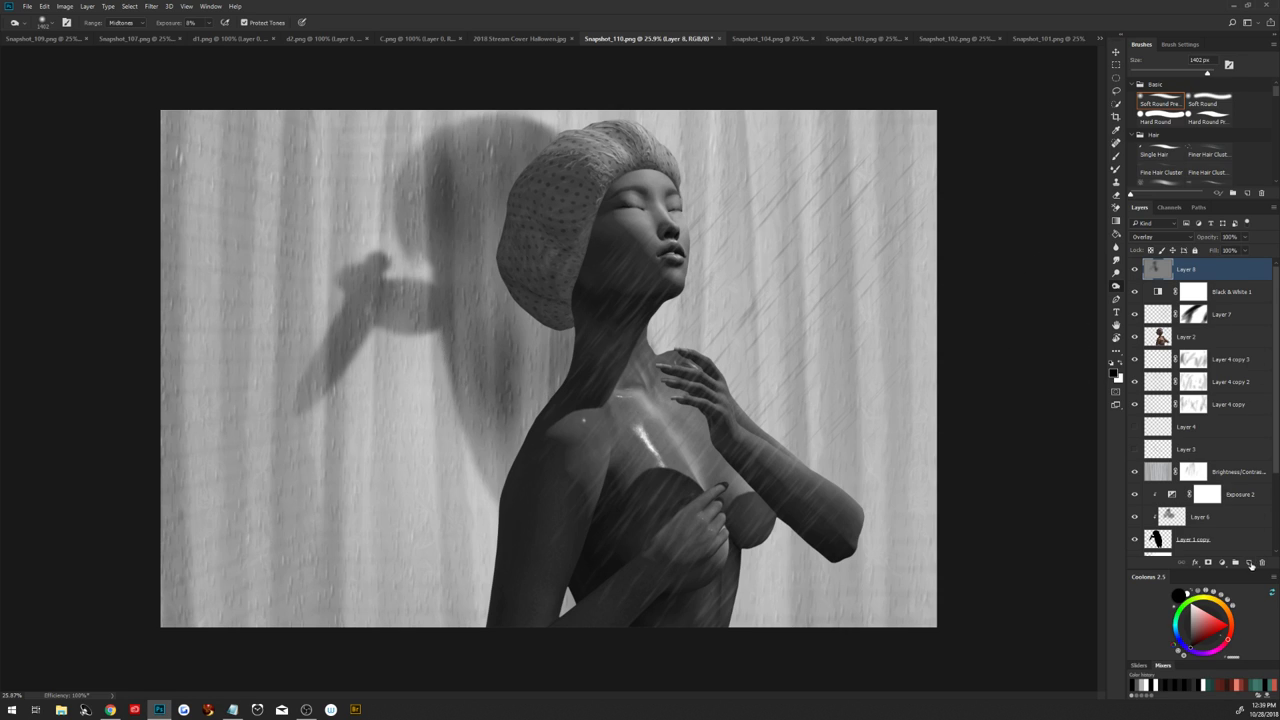
Create a new layer above the grey overlay layer and expand the Clouds brush set
click(1249, 563)
drag(1273, 98, 1267, 153)
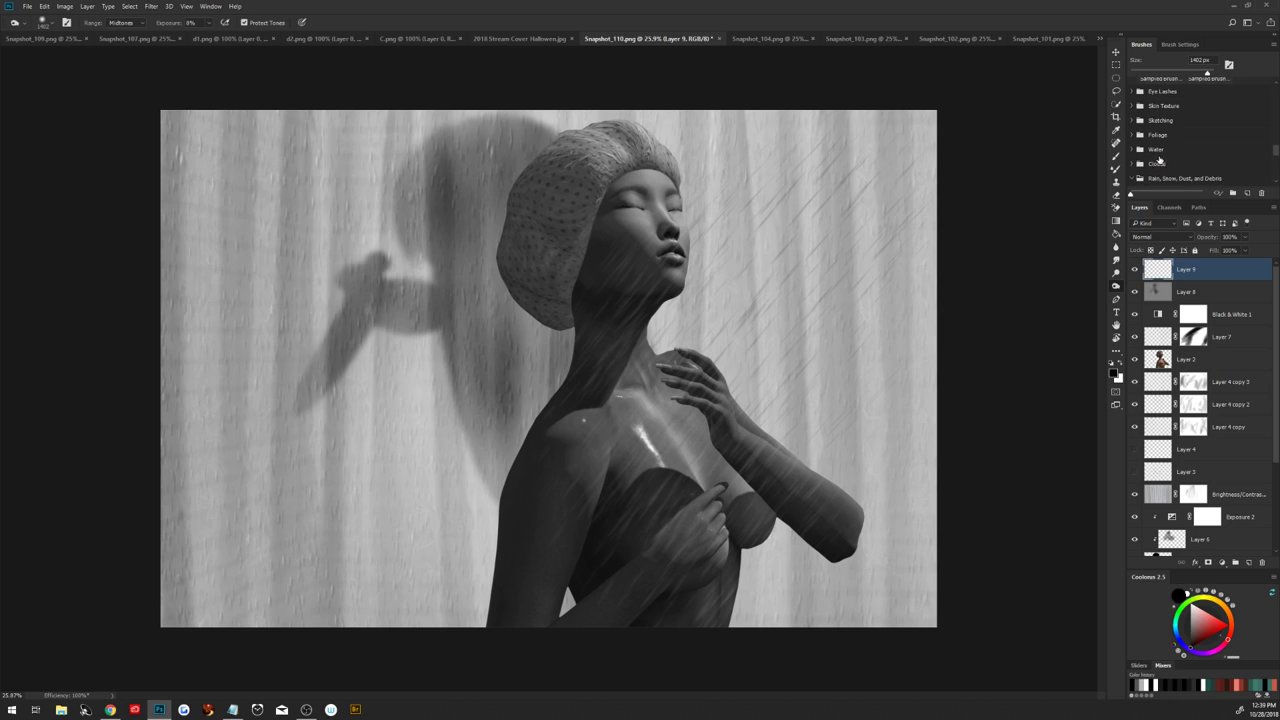
click(1208, 162)
click(1132, 166)
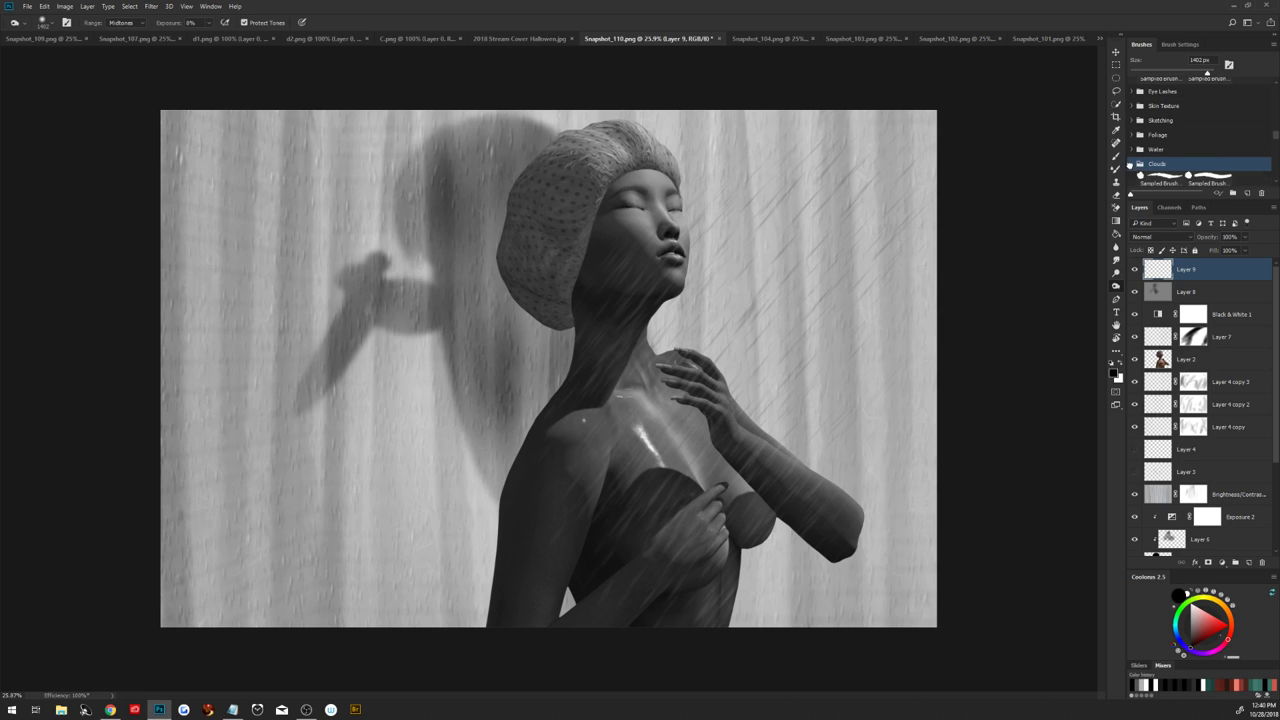
Choose a sampled cloud brush at about 2021 px and set the foreground colour to light grey
drag(1274, 144, 1272, 149)
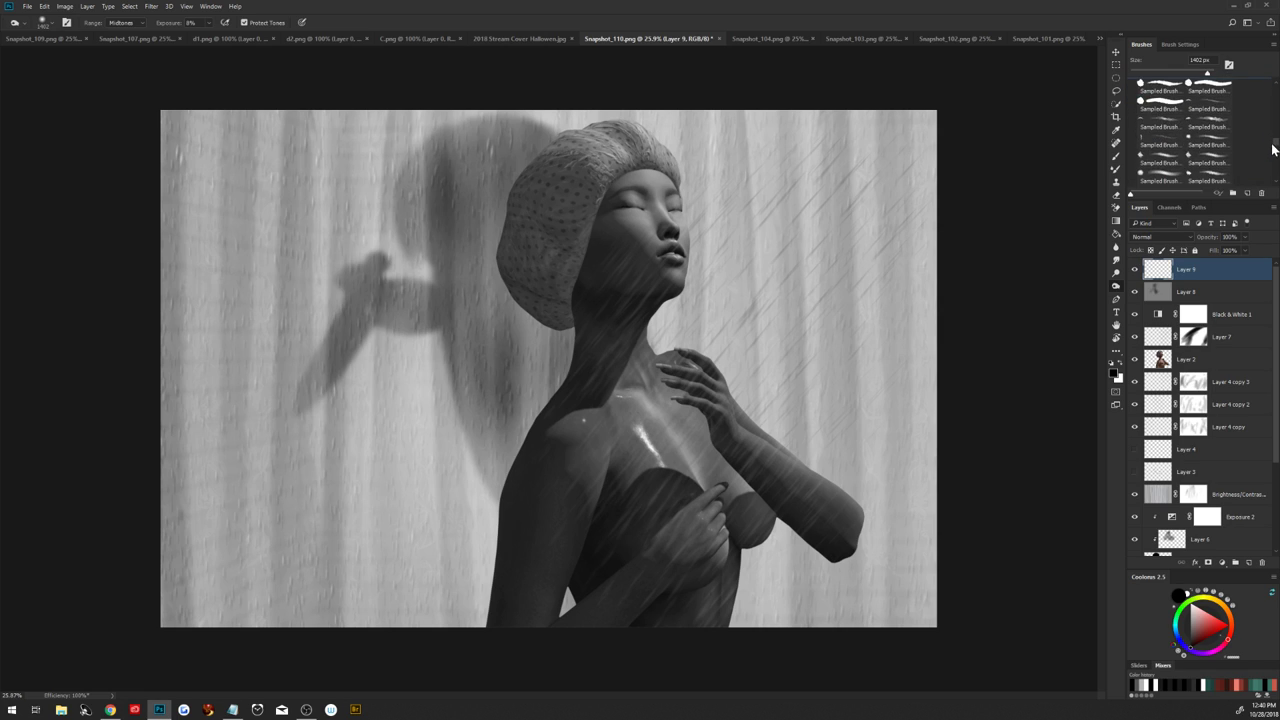
click(1169, 157)
mouse_move(709, 357)
mouse_down()
mouse_move(772, 378)
mouse_move(1005, 392)
mouse_up()
click(1120, 364)
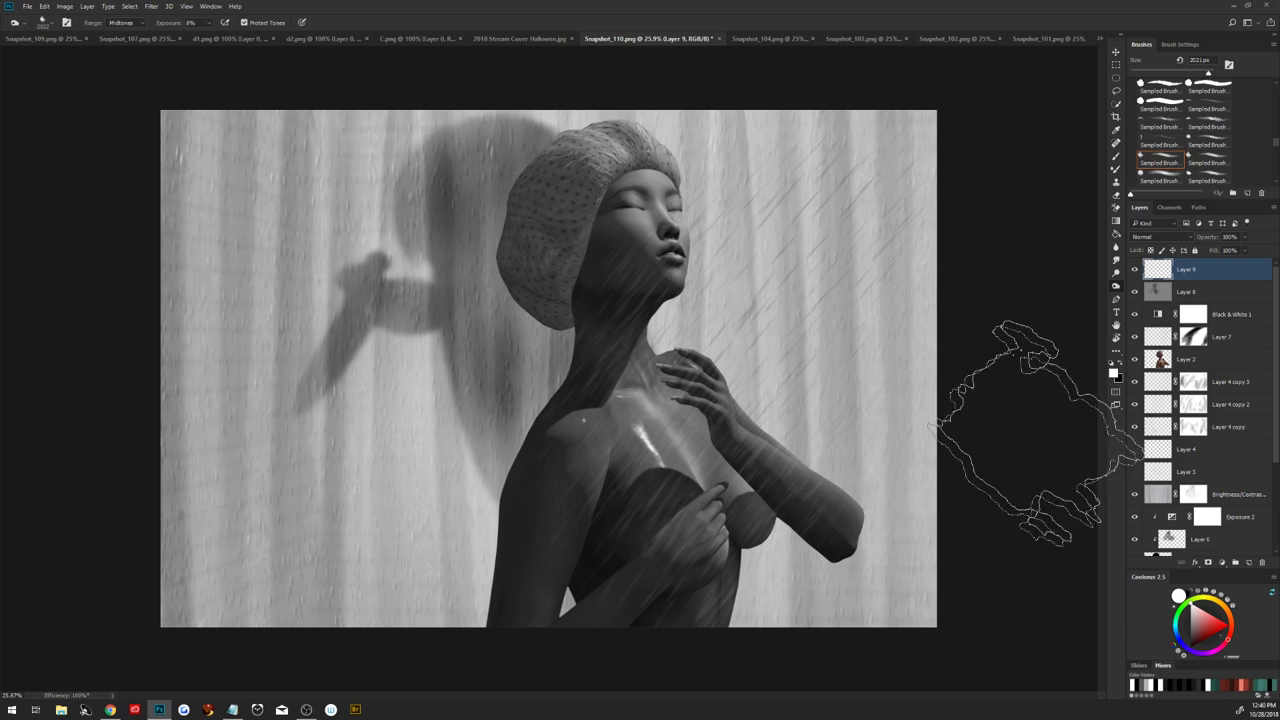
click(1190, 622)
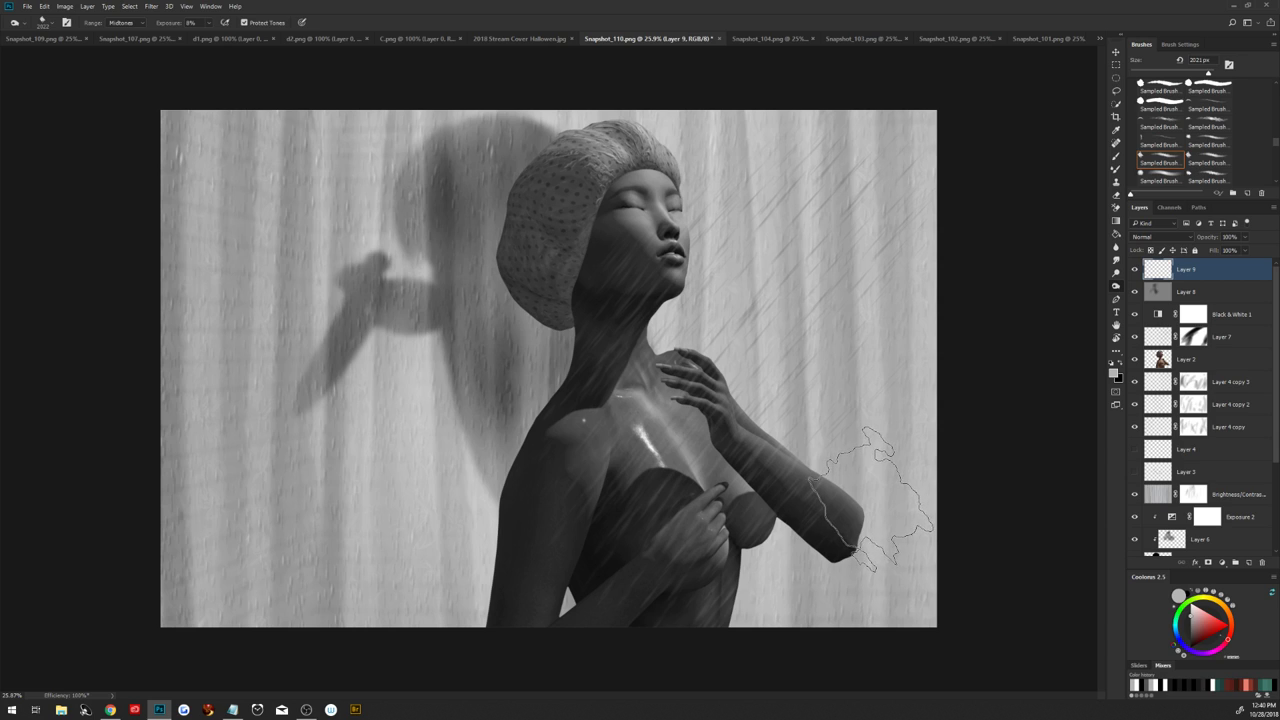
Paint light grey steam over the woman's torso and the lower part of the scene with a sampled cloud brush at about 2400 px
key(b)
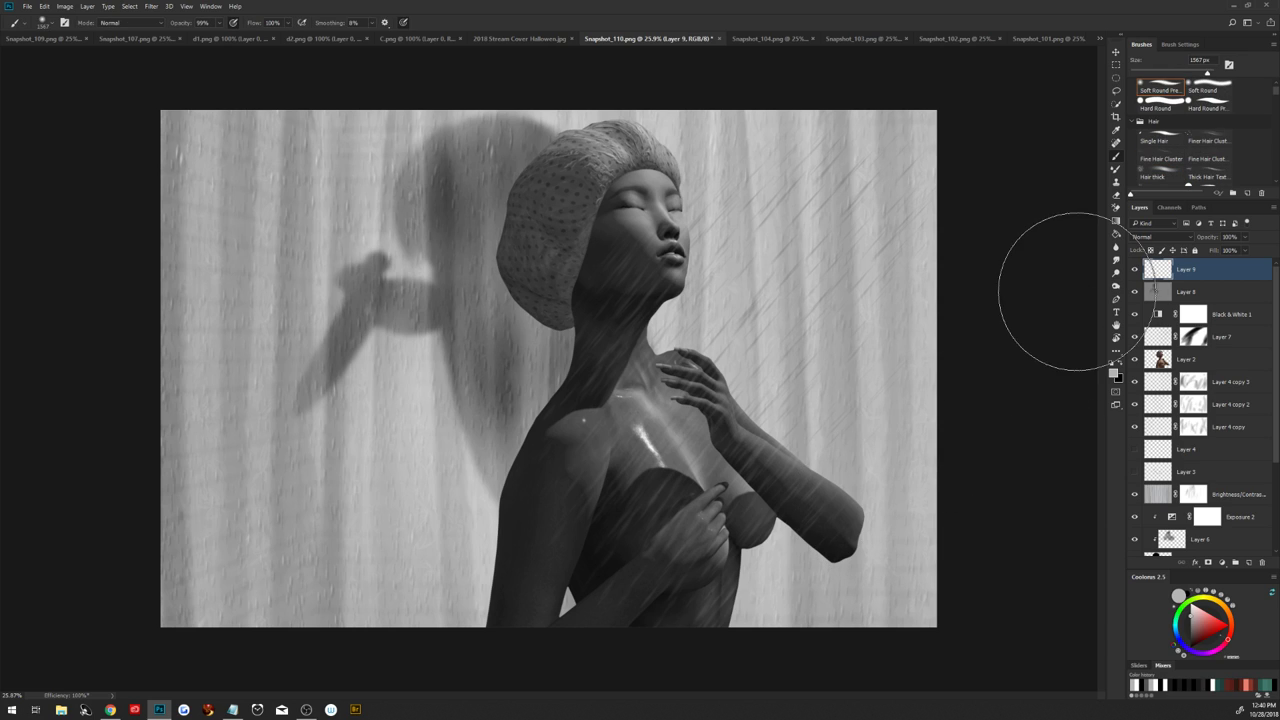
drag(1274, 108, 1274, 147)
scroll(1206, 165, down, 2)
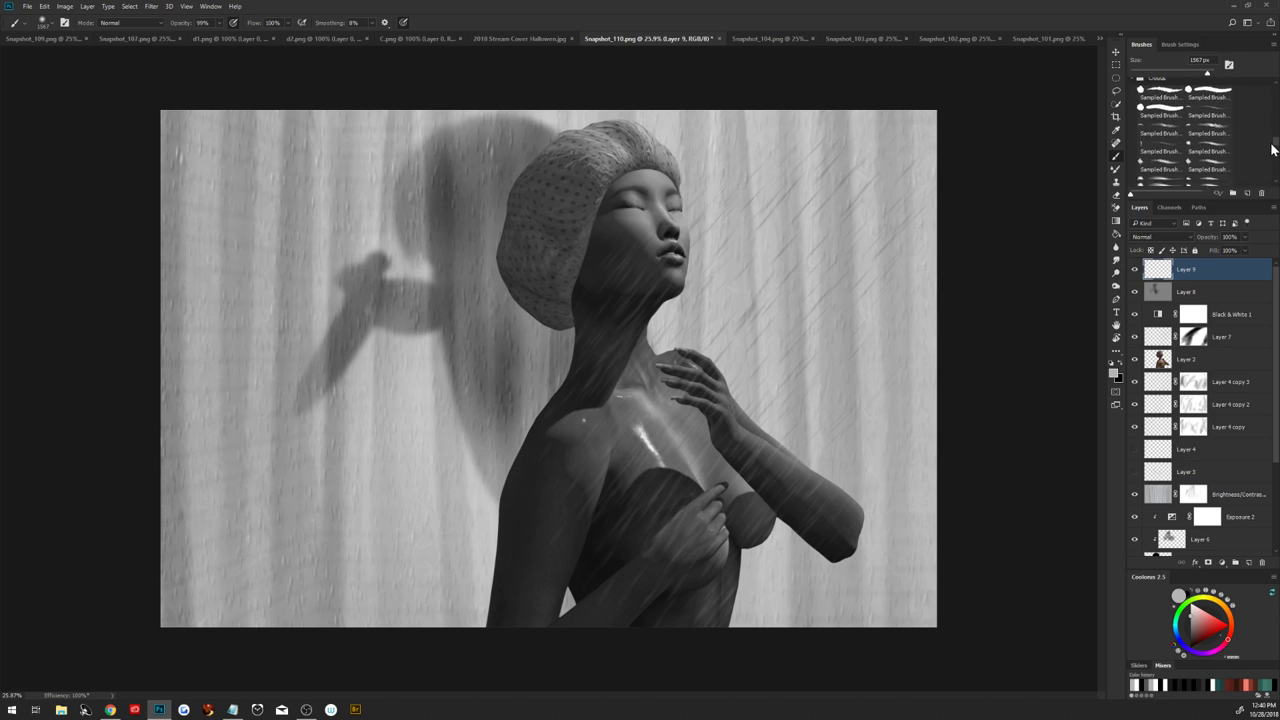
click(1160, 164)
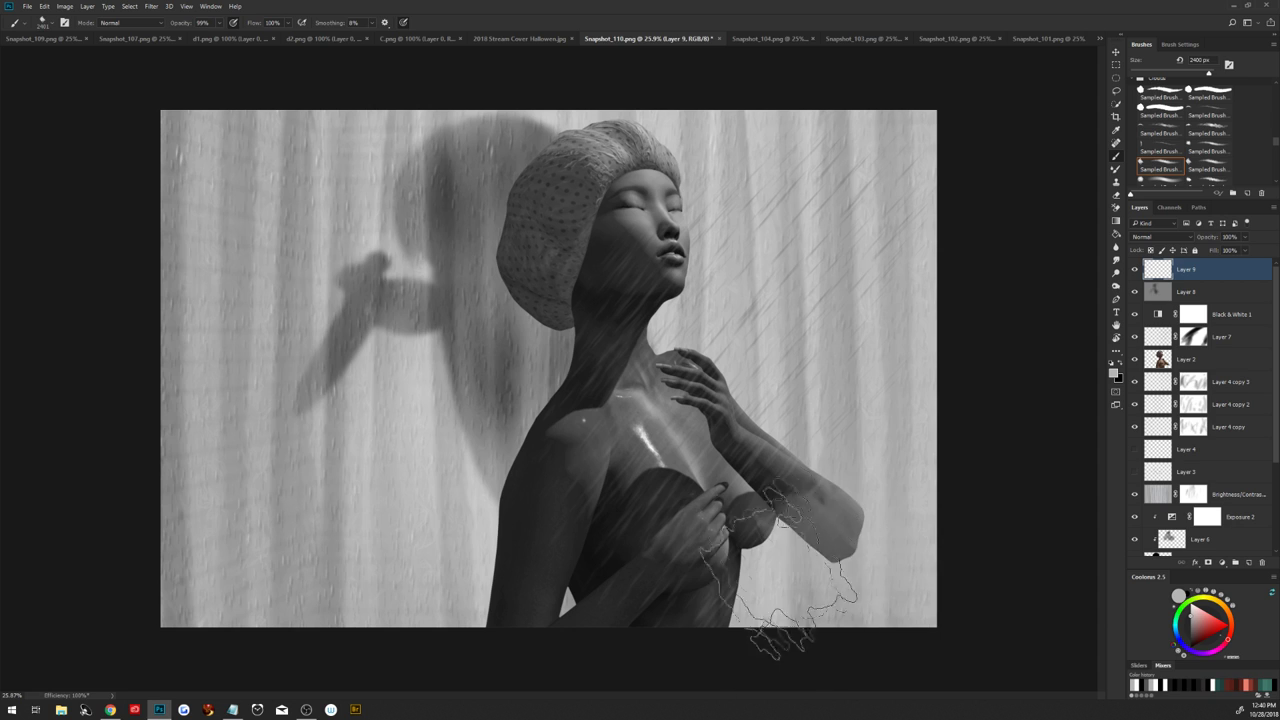
click(700, 555)
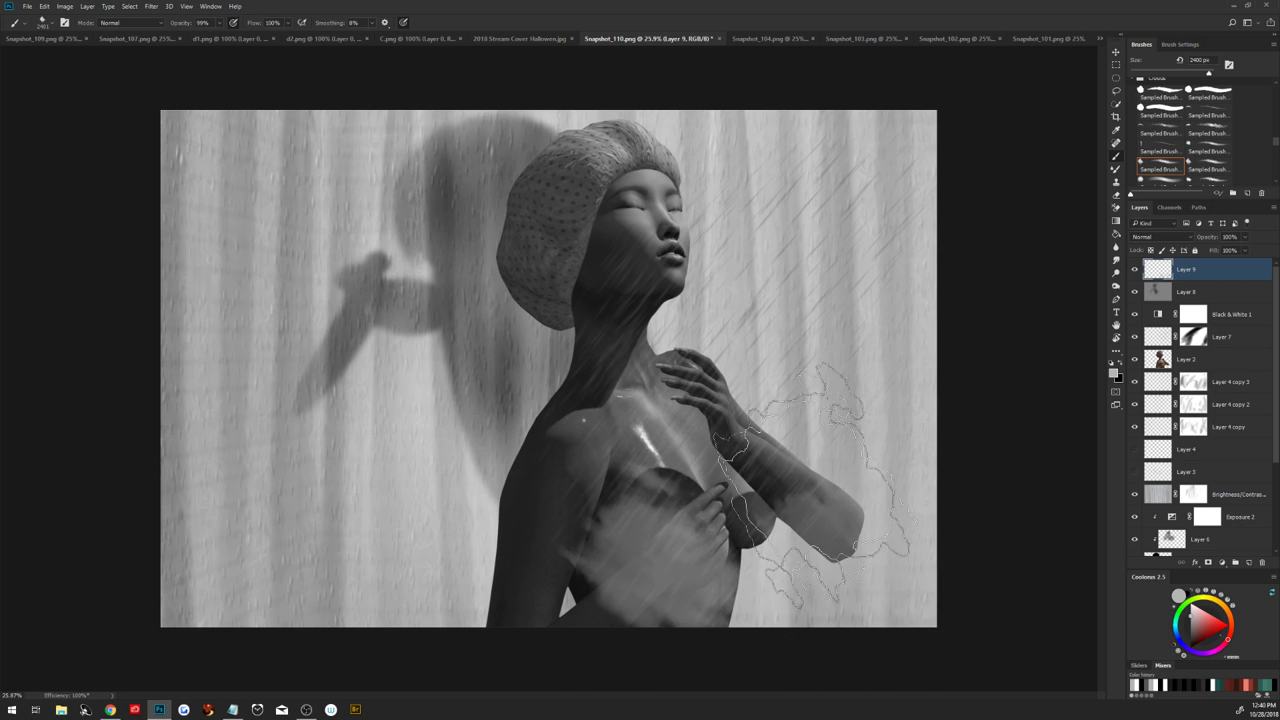
mouse_move(645, 450)
mouse_down()
mouse_move(620, 508)
mouse_move(585, 528)
mouse_move(634, 606)
mouse_move(520, 600)
mouse_up()
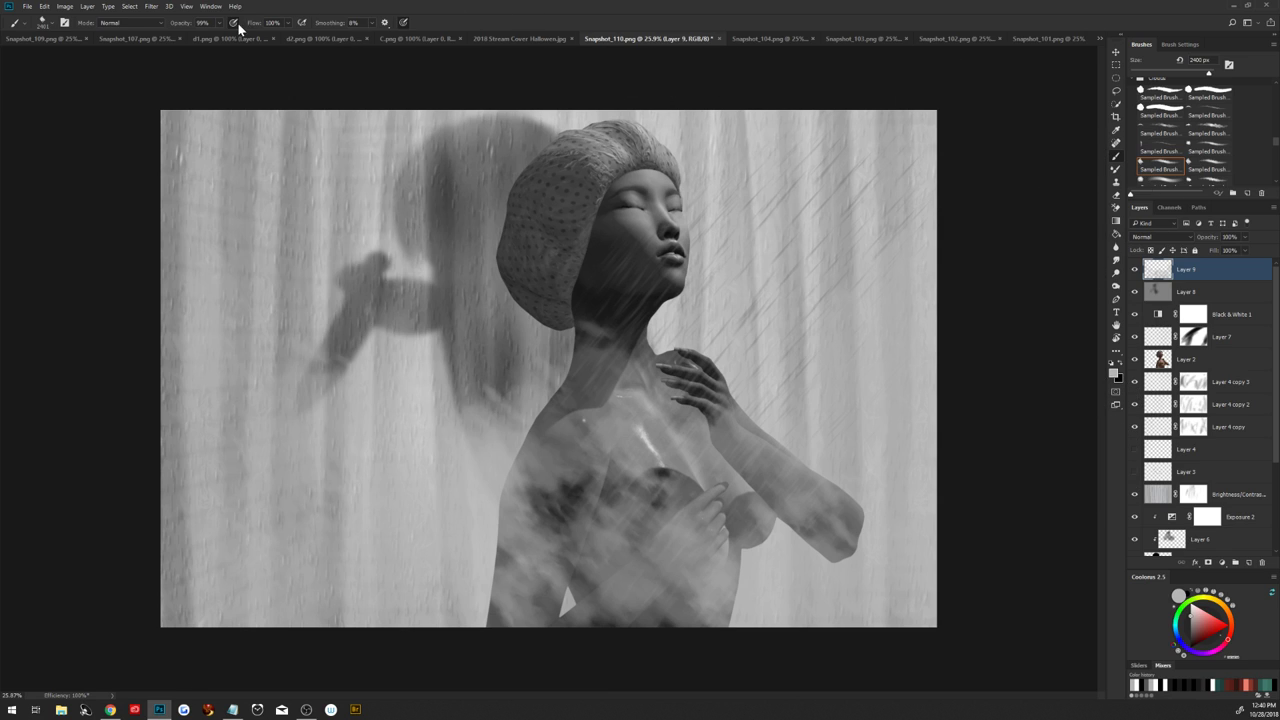
Soften the painted steam layer with a Gaussian Blur
click(151, 8)
mouse_move(268, 194)
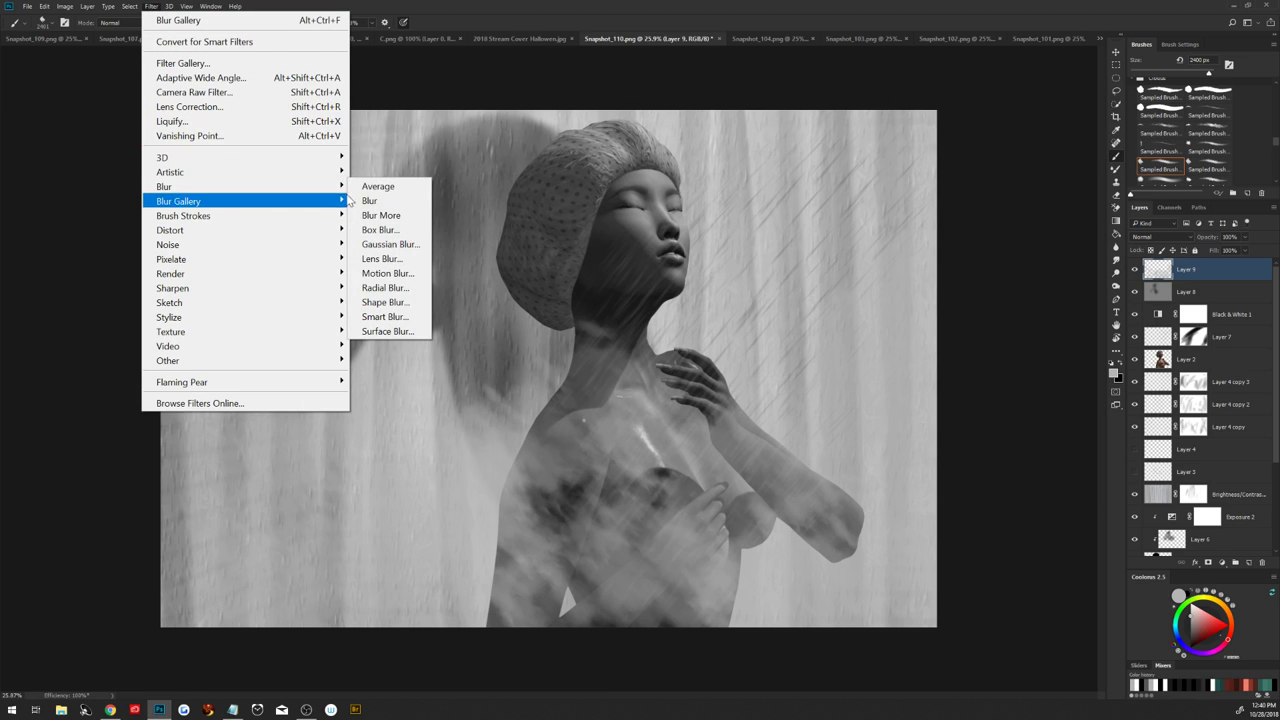
click(403, 245)
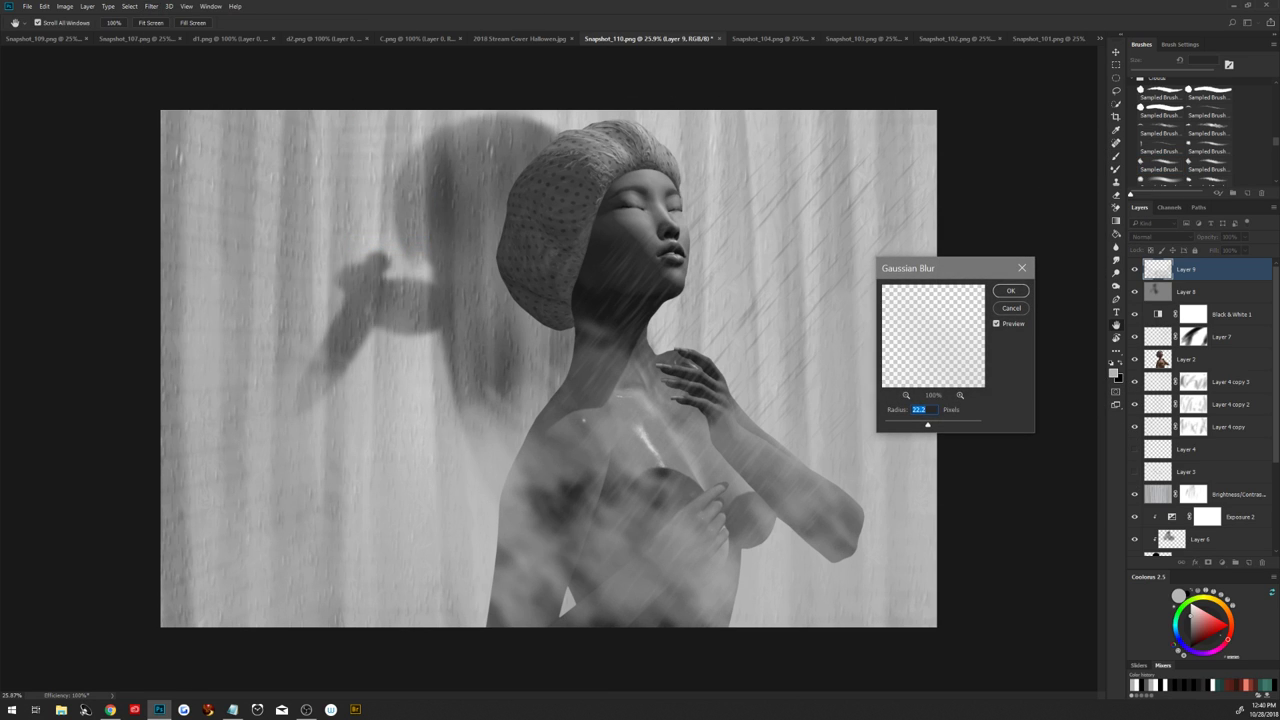
drag(920, 431, 926, 431)
click(1008, 292)
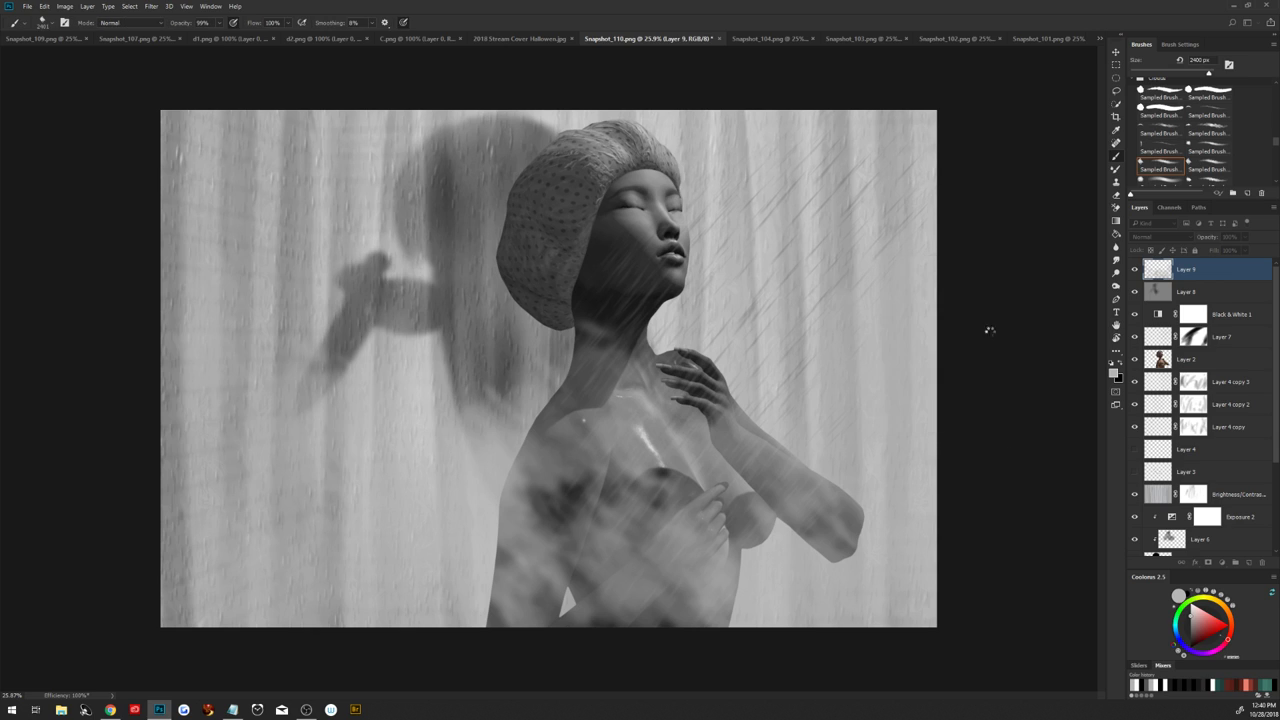
Paint darker grey cloud wisps around the woman's raised arm on a new layer, with the cloud brush at about 1333 px
click(1190, 635)
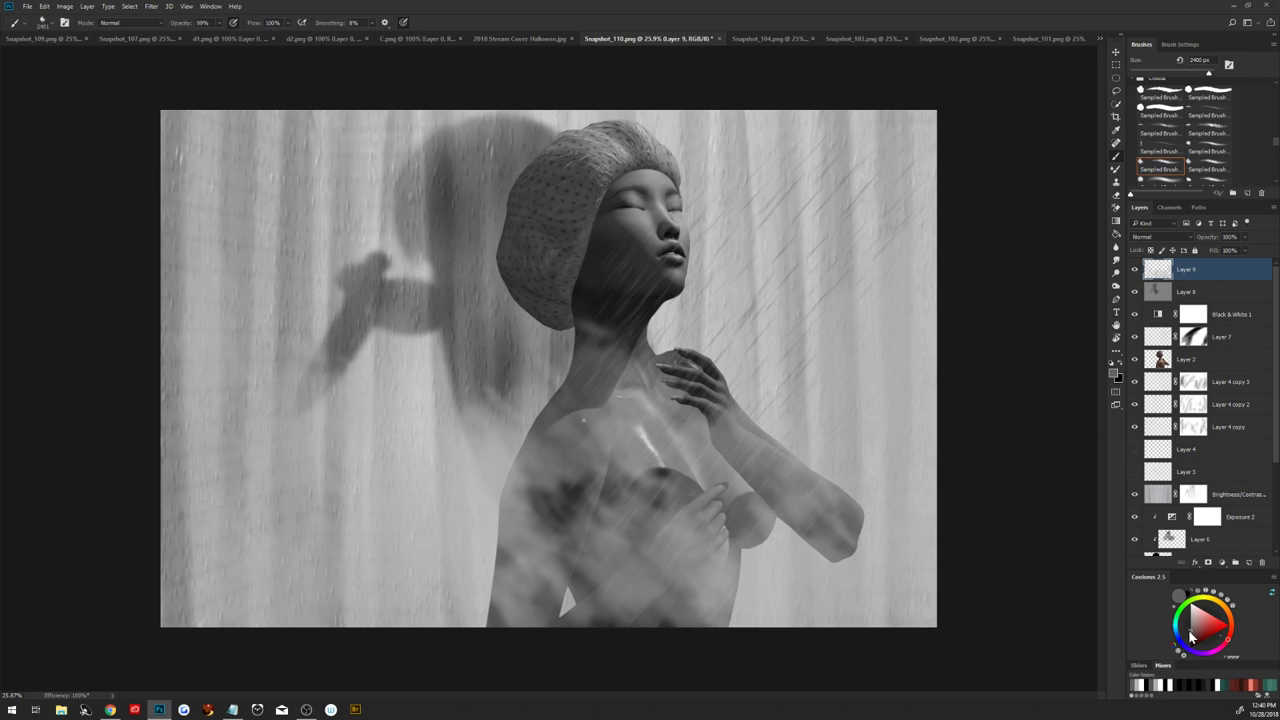
drag(880, 395, 790, 409)
click(1248, 562)
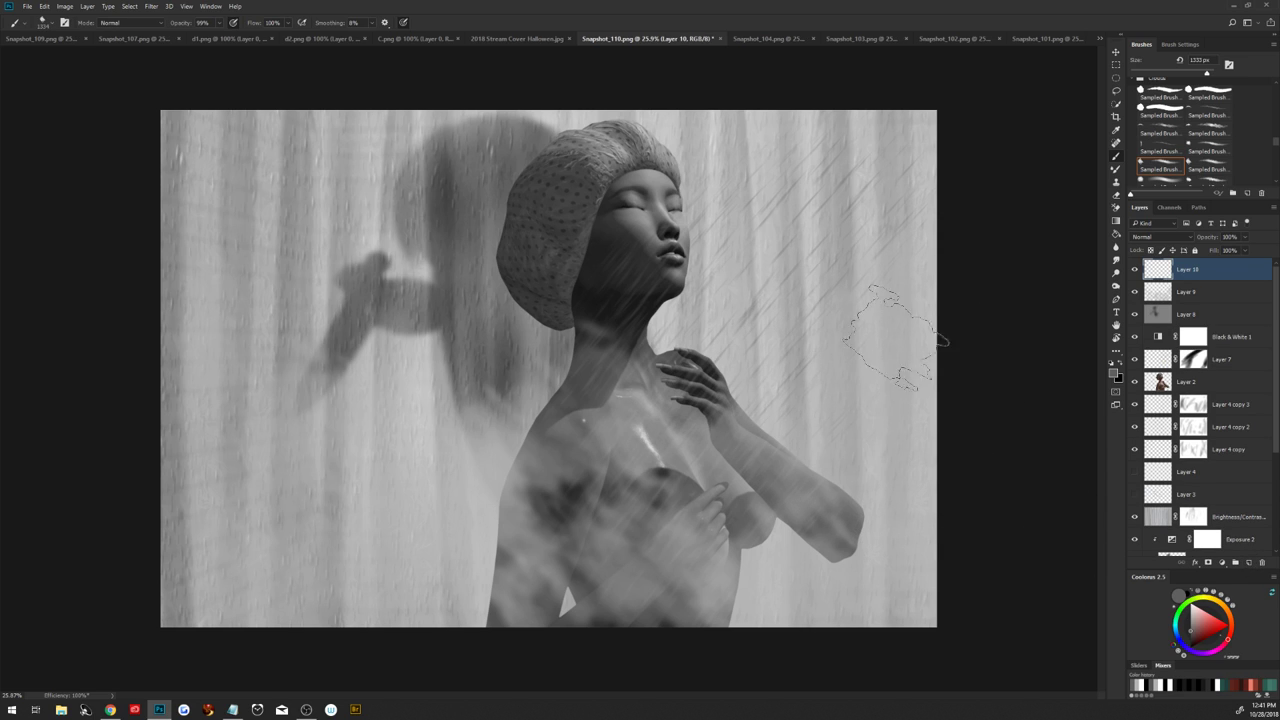
drag(905, 372, 848, 442)
key(ctrl+z)
mouse_move(830, 560)
mouse_down()
mouse_move(978, 580)
mouse_move(786, 643)
mouse_move(714, 606)
mouse_up()
mouse_move(882, 363)
mouse_down()
mouse_move(899, 302)
mouse_move(753, 506)
mouse_move(780, 448)
mouse_move(793, 326)
mouse_move(731, 391)
mouse_move(920, 310)
mouse_up()
Add more grey steam around the woman's arm, chest and lower body with another sampled cloud brush at 990 px
click(1207, 164)
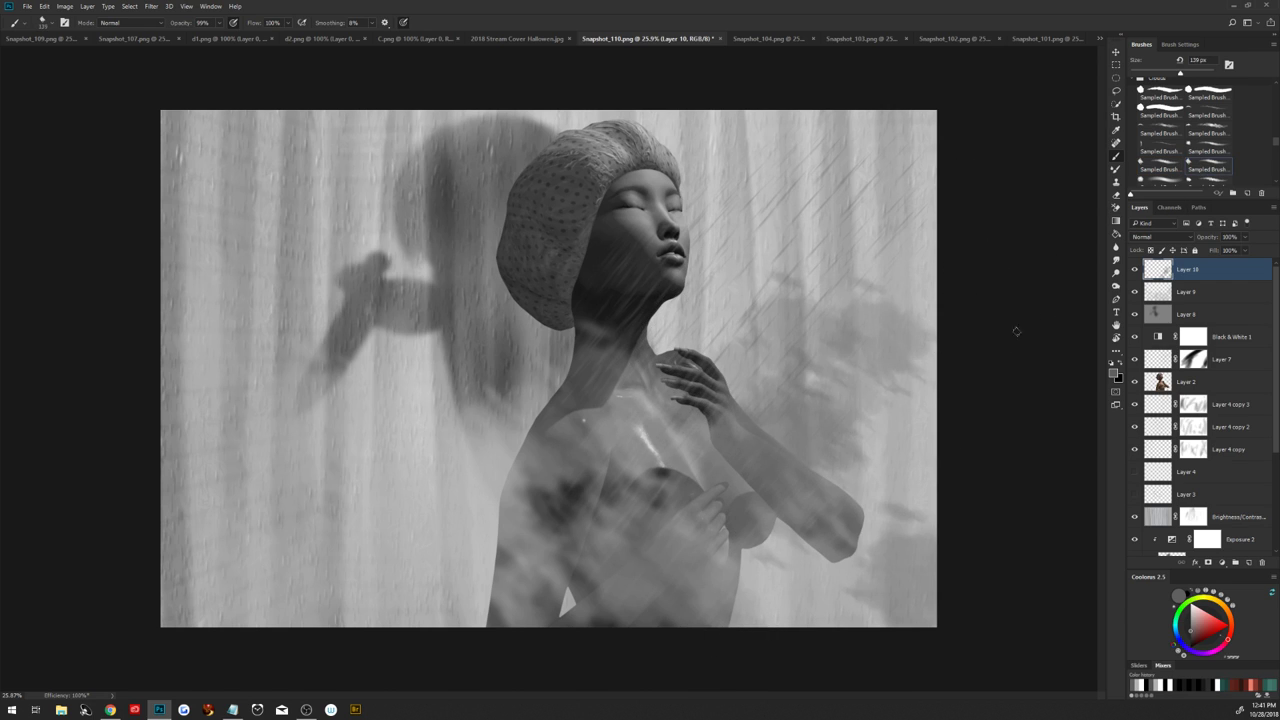
scroll(1200, 185, down, 1)
click(1160, 178)
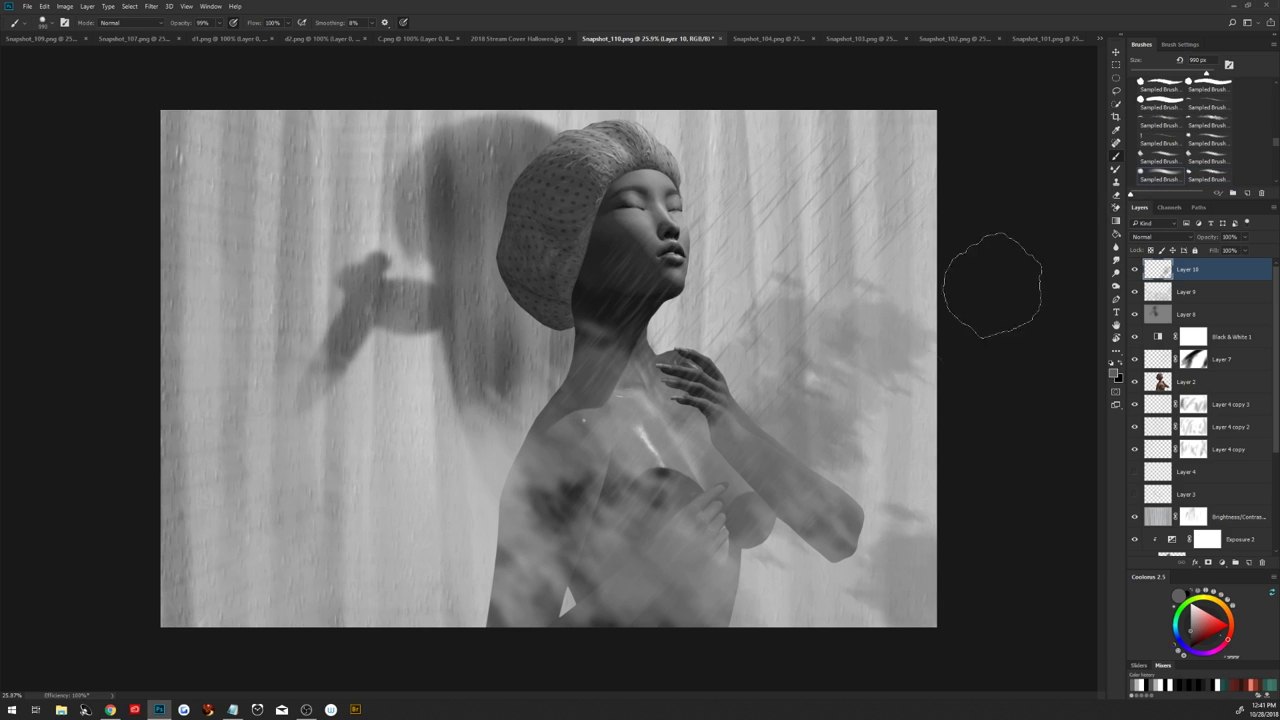
mouse_move(890, 465)
mouse_down()
mouse_move(865, 496)
mouse_move(917, 431)
mouse_move(873, 561)
mouse_move(871, 615)
mouse_move(789, 591)
mouse_move(797, 544)
mouse_move(743, 552)
mouse_move(715, 426)
mouse_move(668, 397)
mouse_up()
mouse_move(552, 413)
mouse_down()
mouse_move(505, 455)
mouse_move(485, 510)
mouse_move(425, 575)
mouse_move(345, 606)
mouse_move(480, 605)
mouse_up()
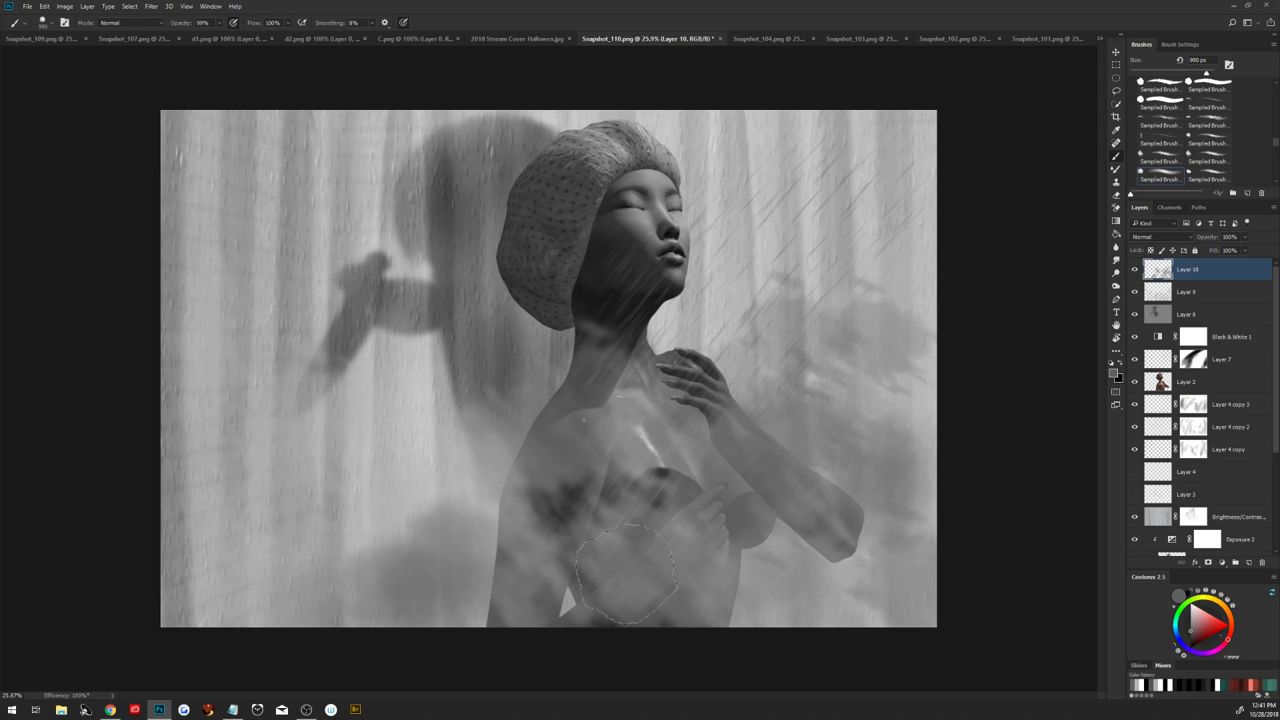
Set the darker steam layer's blend mode to Screen and compare the image with that layer hidden and shown
click(1160, 236)
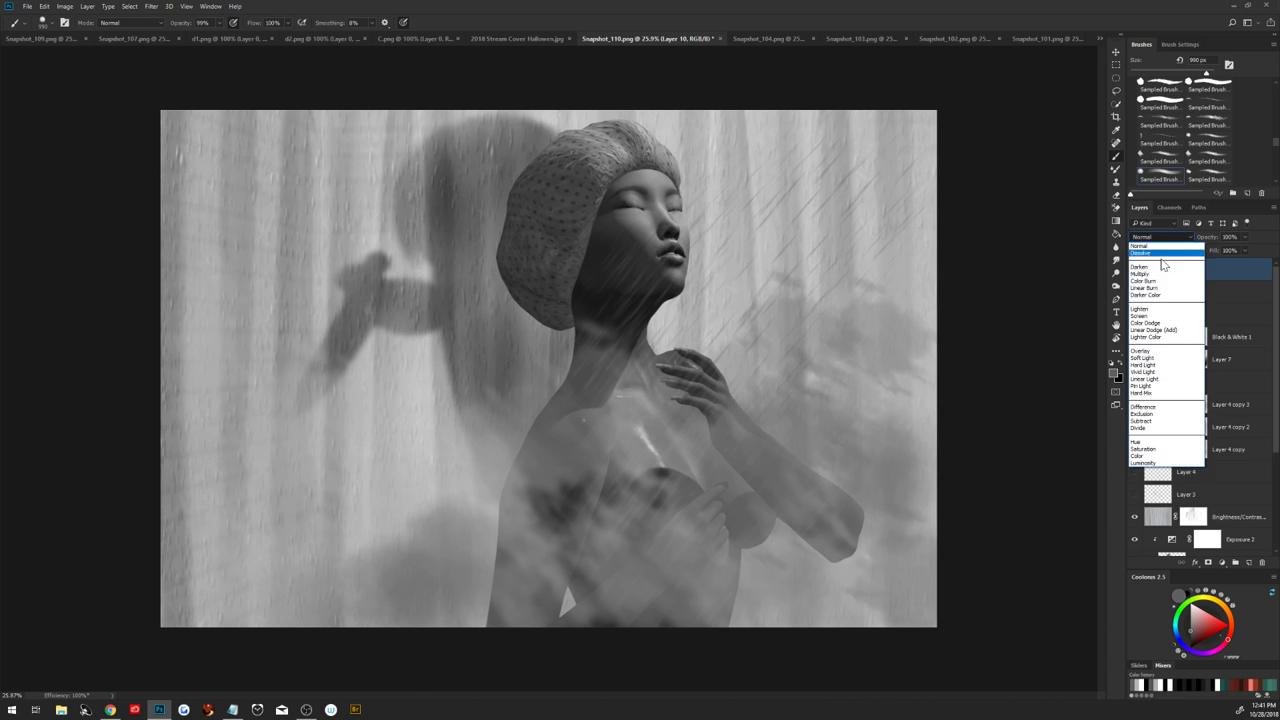
click(1159, 313)
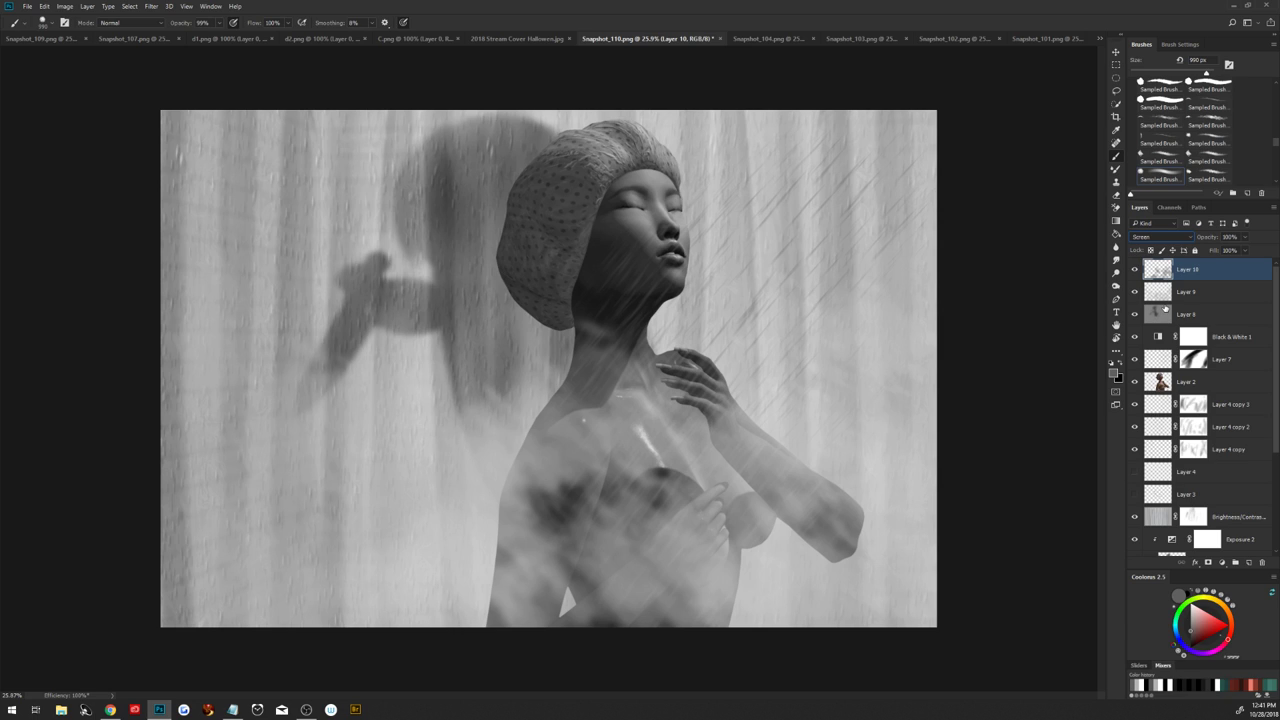
click(1135, 270)
click(1135, 270)
Add a Levels adjustment with input black 7 and white 220, slightly raising the output black level and lowering the output white level
click(1220, 562)
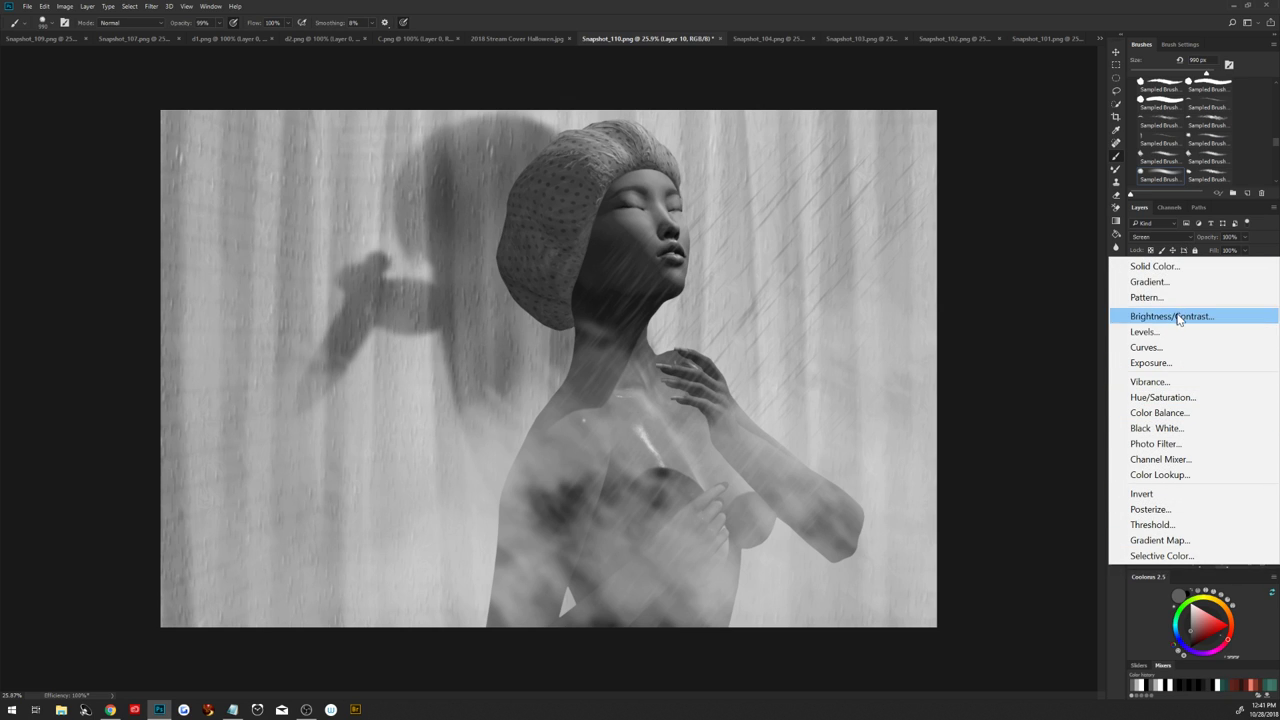
click(1145, 332)
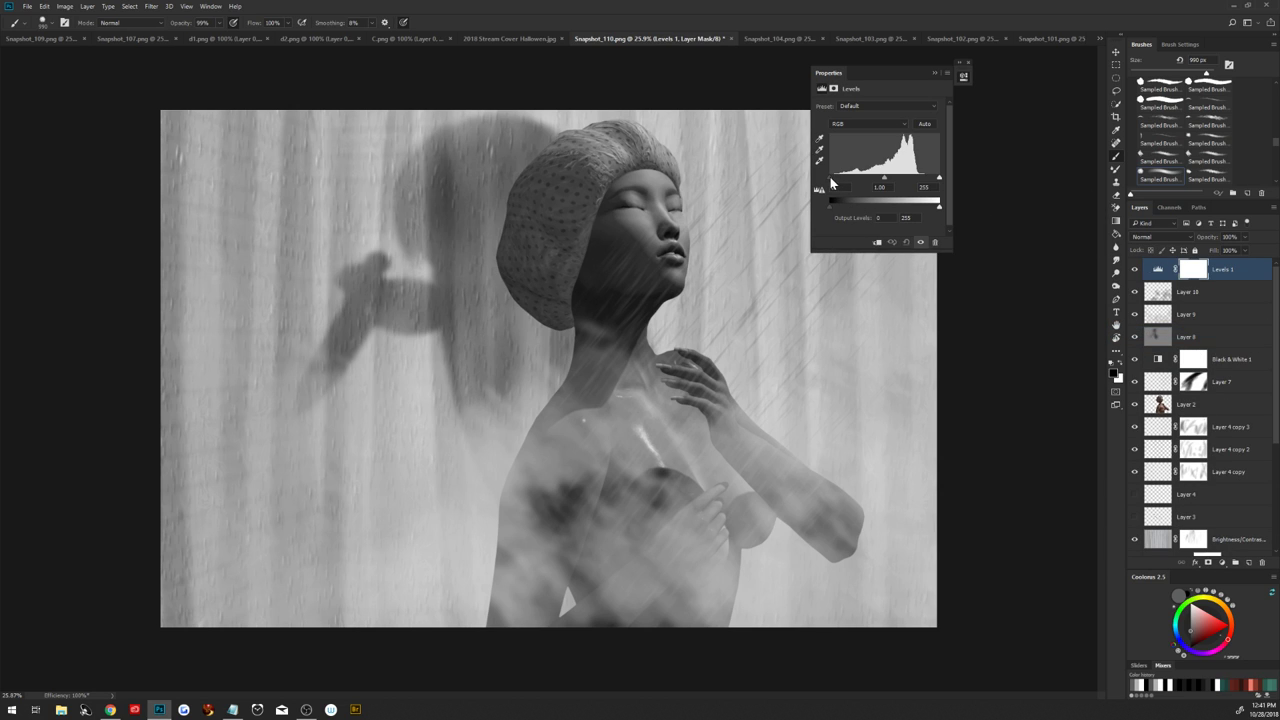
drag(829, 183, 833, 183)
drag(938, 182, 923, 186)
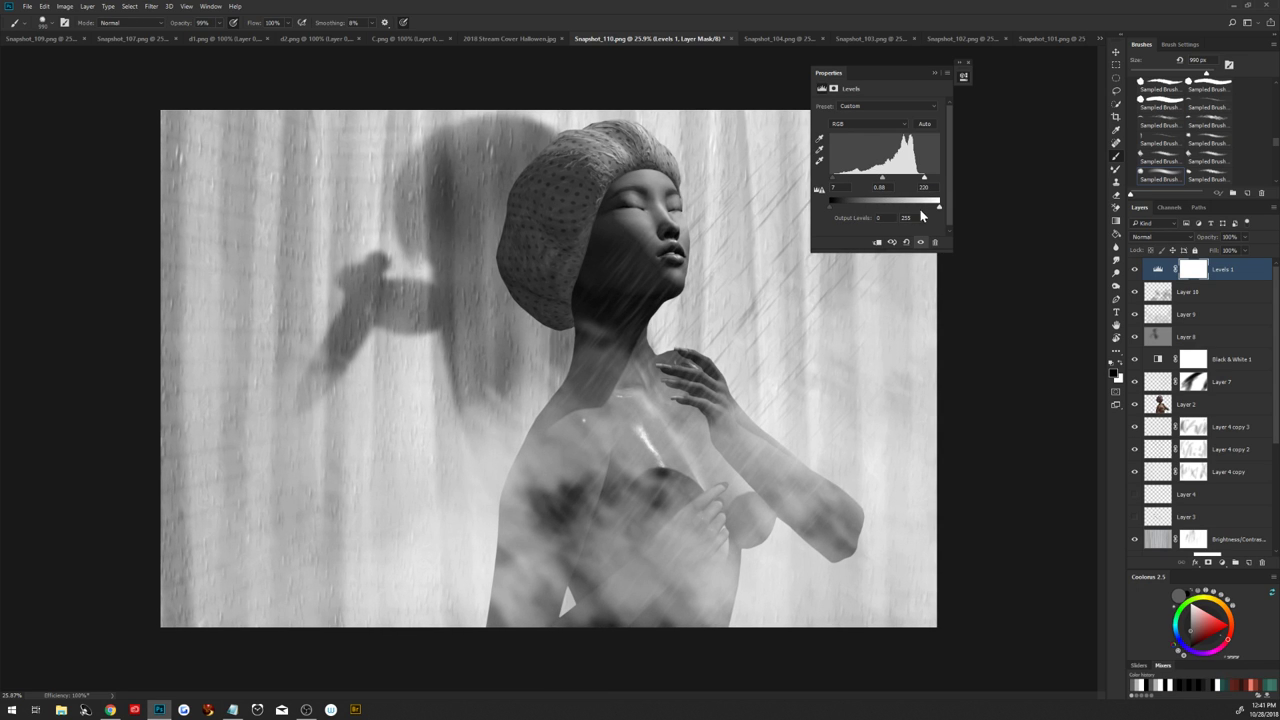
drag(938, 206, 922, 210)
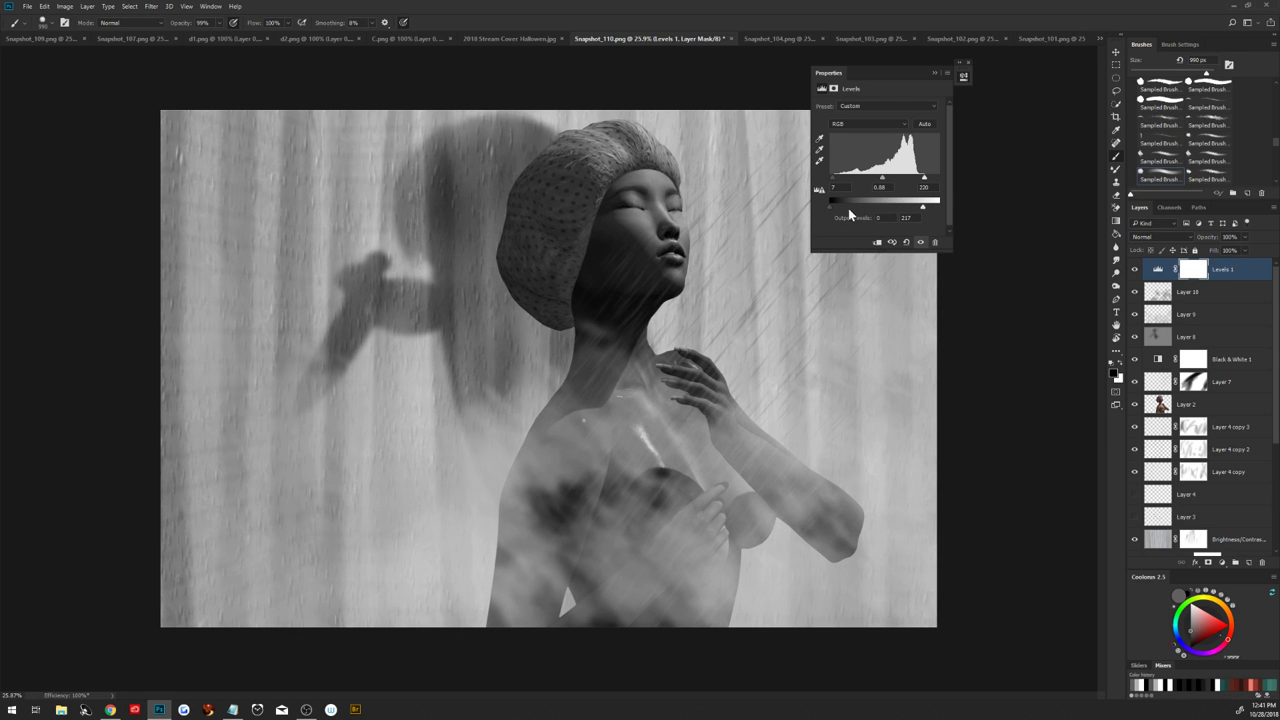
drag(830, 208, 834, 210)
drag(924, 208, 926, 206)
click(966, 64)
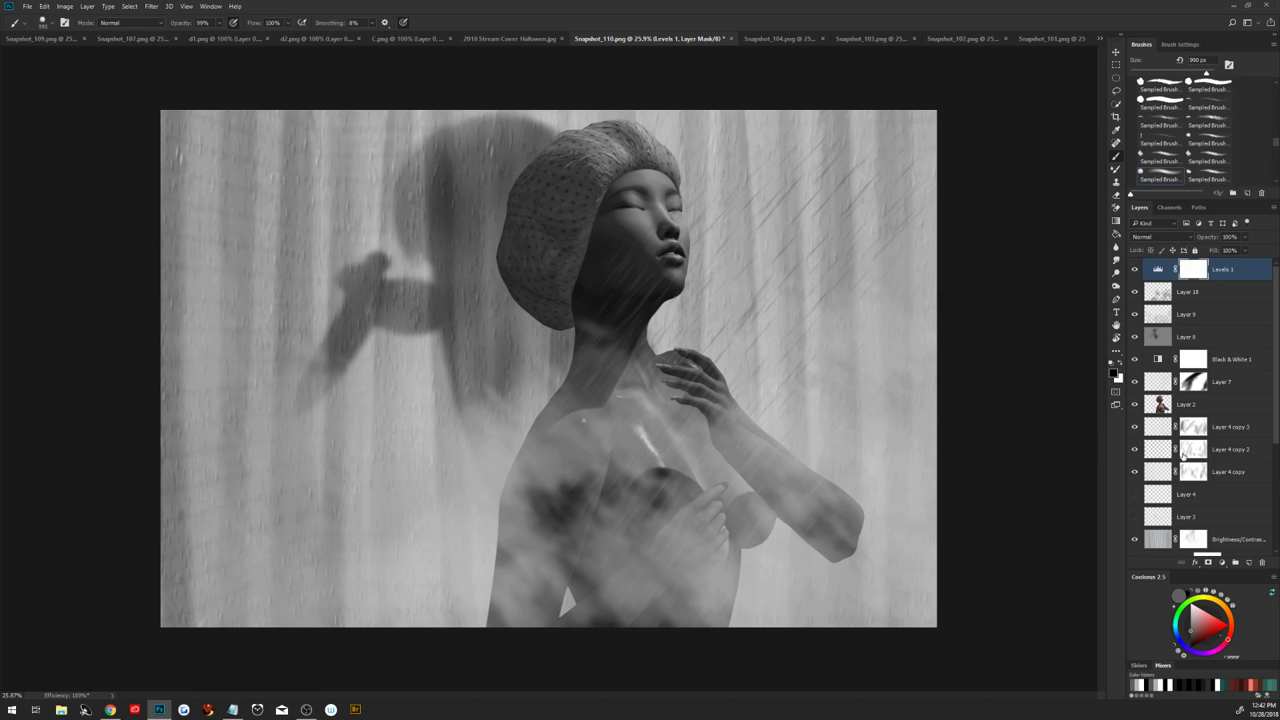
Paint a dark grey shadow along the shower cap's edge beside the face on a new layer below Levels, using a 124 px soft round brush
click(1247, 562)
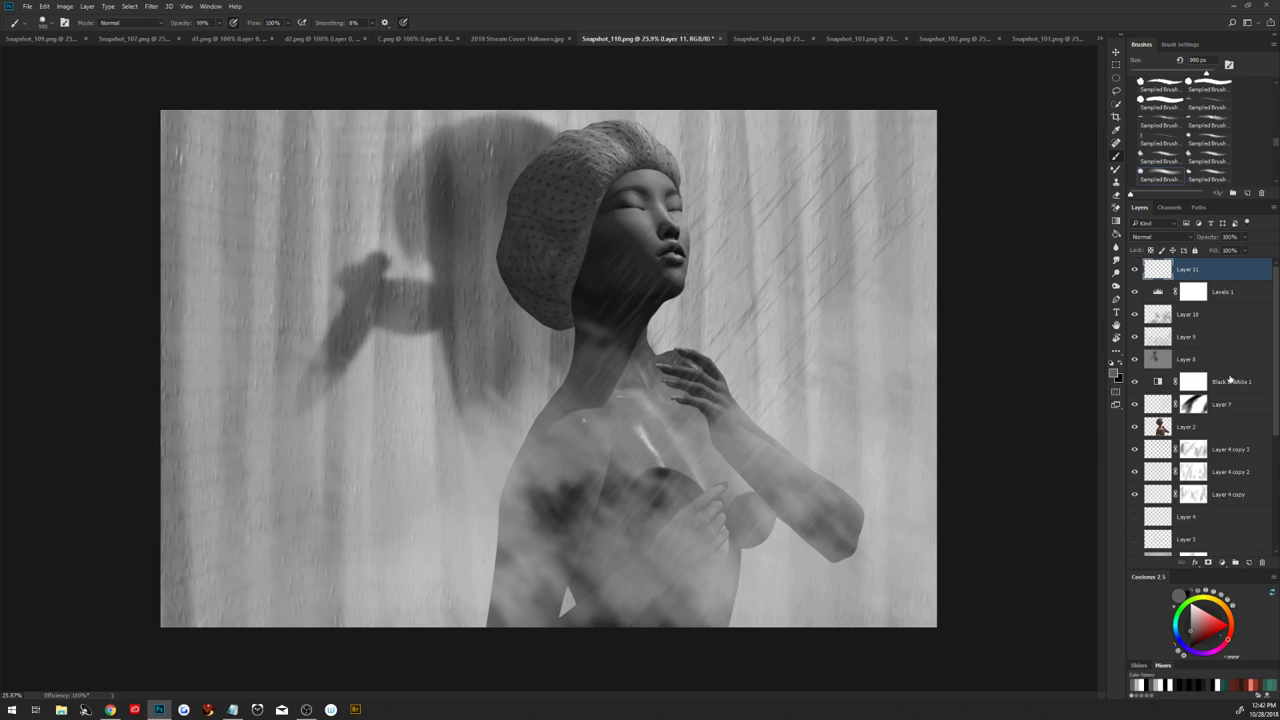
click(1213, 313)
drag(1207, 272, 1210, 299)
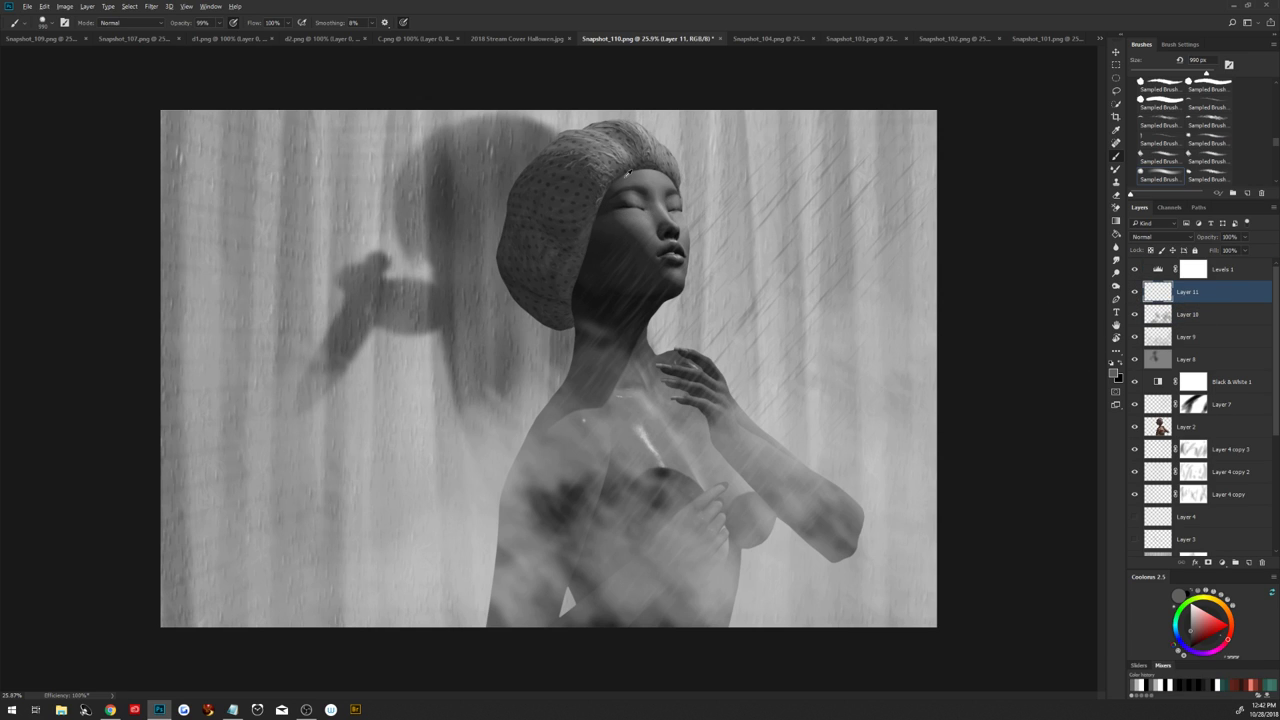
drag(1276, 148, 1275, 84)
click(1160, 100)
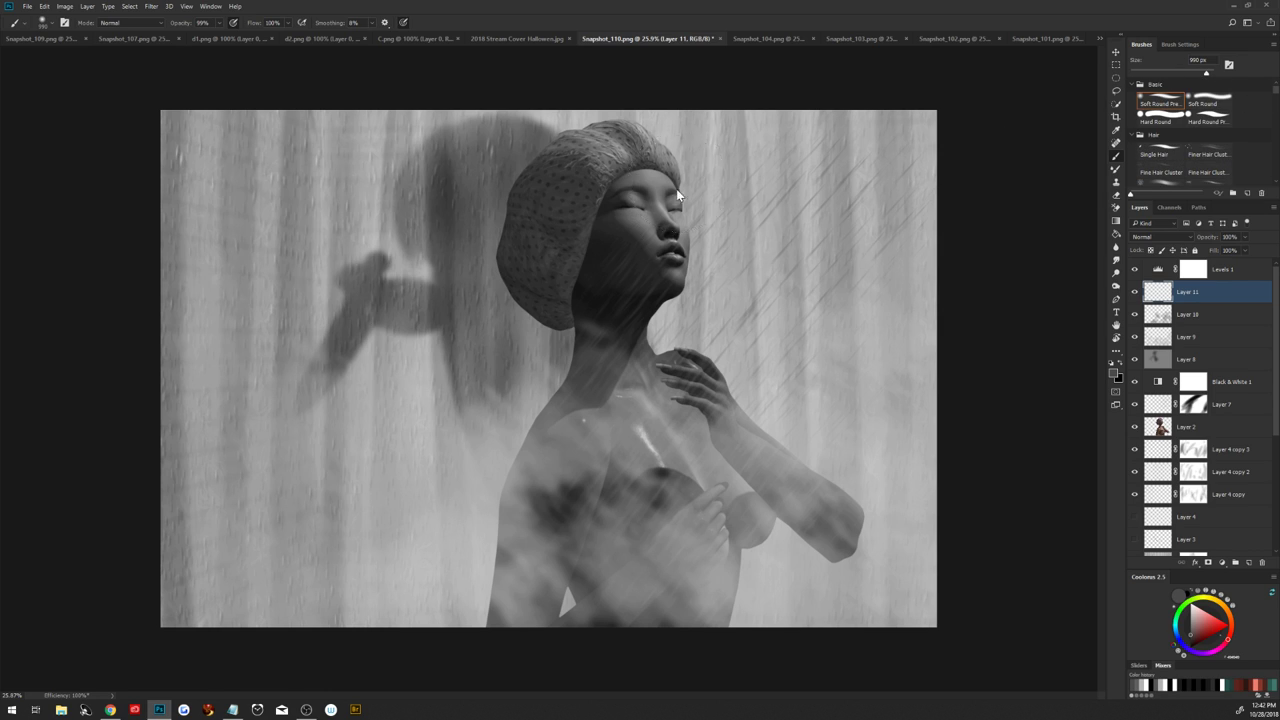
drag(625, 193, 614, 178)
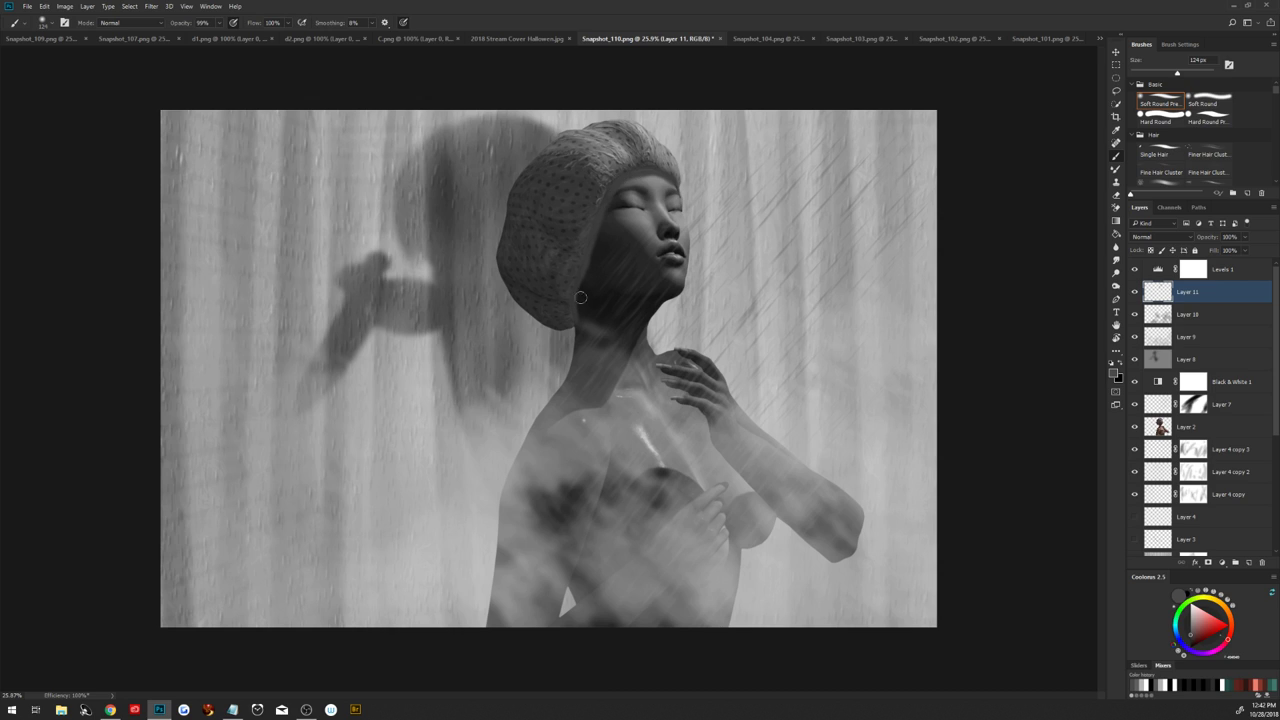
Try the Multiply blend mode at 100% opacity on the shower cap shadow layer
click(1160, 237)
click(1168, 270)
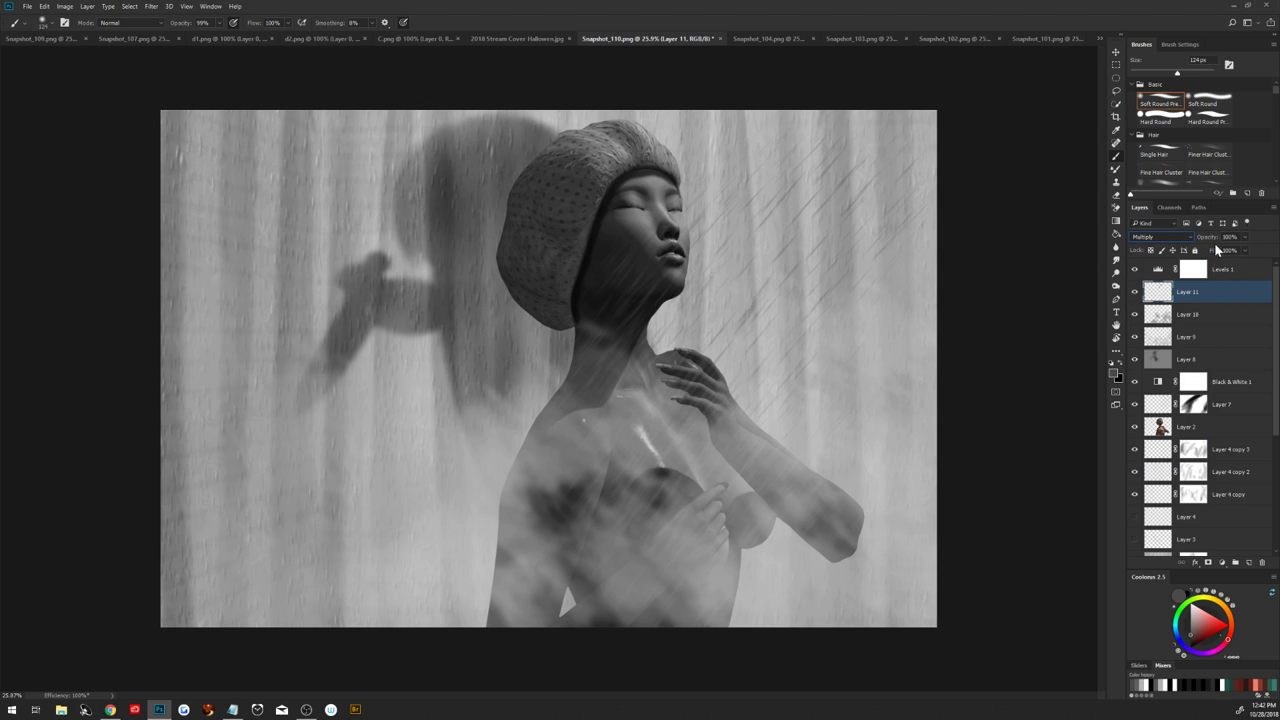
text(100)
key(Return)
Set the shower cap shadow layer to the Linear Burn blend mode at 80% opacity
click(1155, 238)
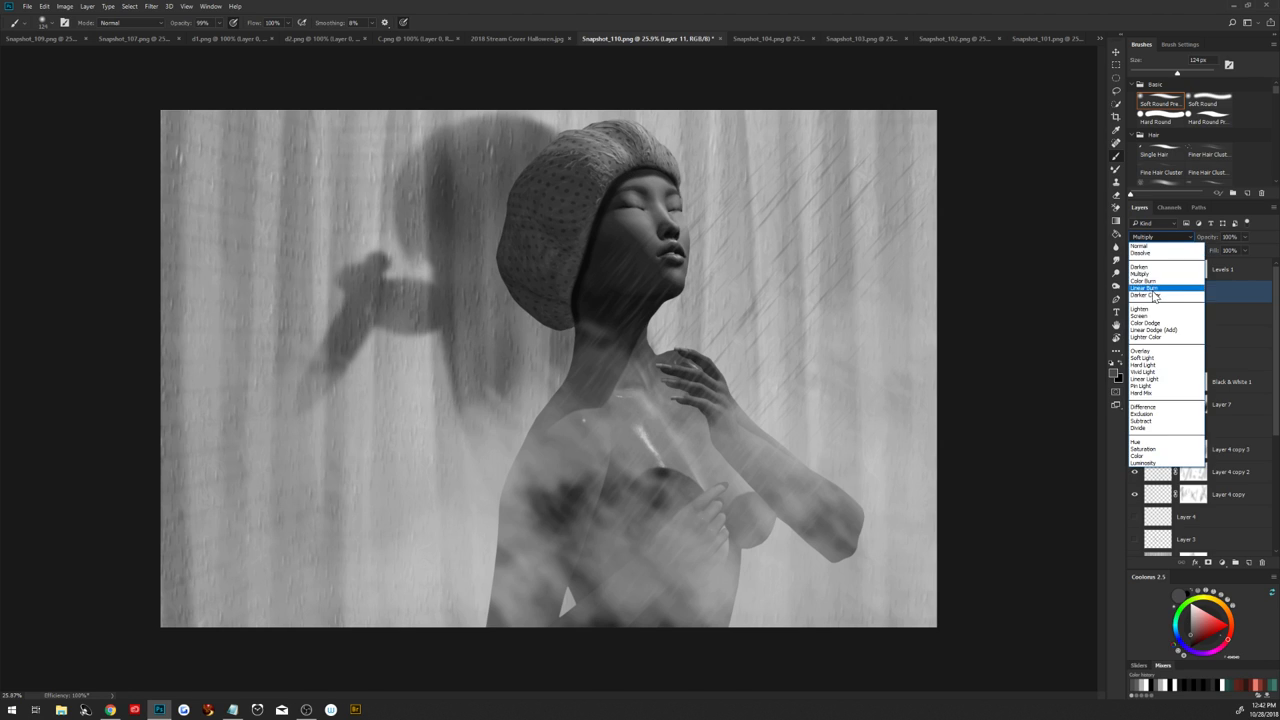
click(1165, 288)
mouse_move(1203, 240)
mouse_down()
mouse_move(1190, 240)
mouse_move(1205, 242)
mouse_up()
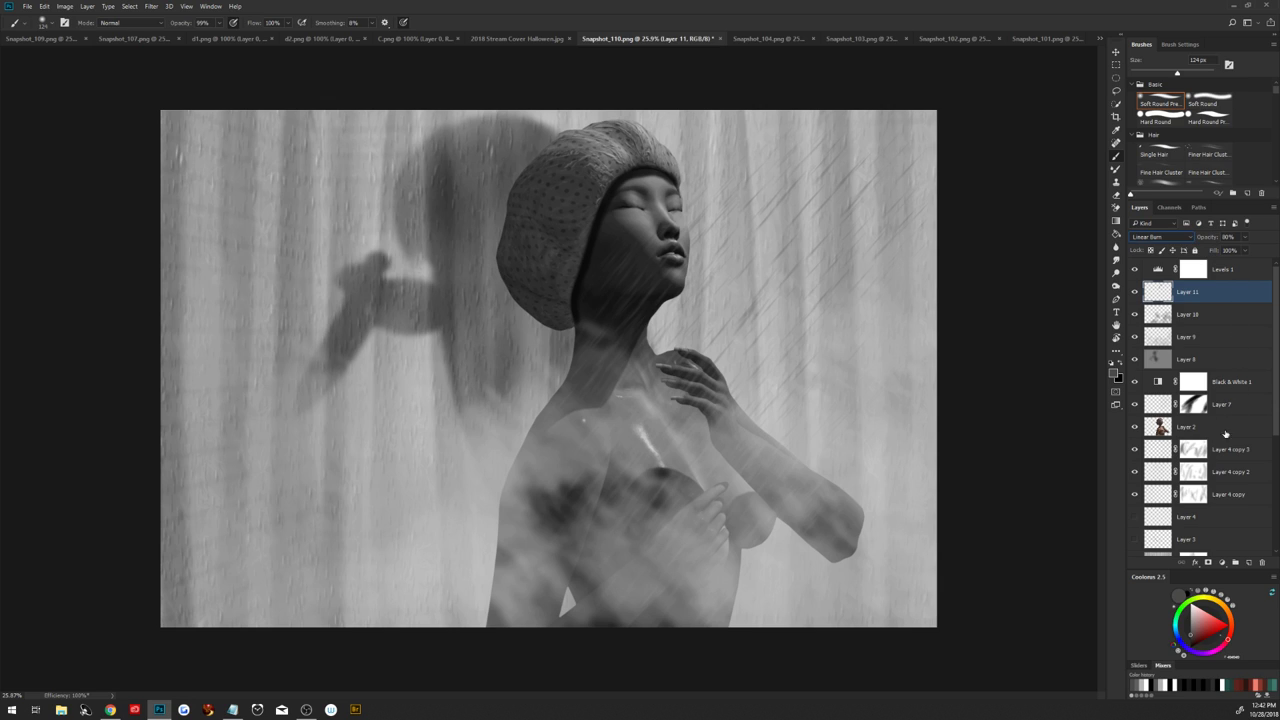
Add a mask to the shower cap shadow layer and paint black over the face and neck to remove the excess shadow
click(1208, 563)
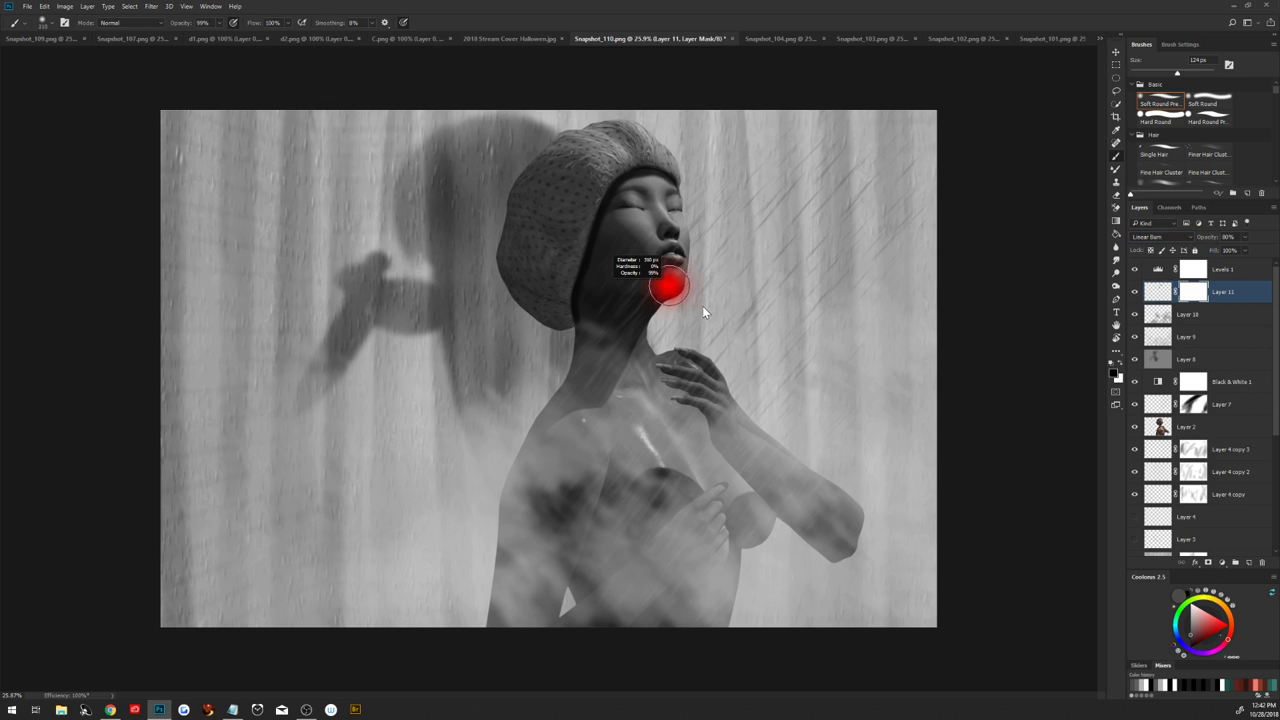
mouse_move(660, 295)
mouse_down()
mouse_move(619, 231)
mouse_move(634, 214)
mouse_move(607, 272)
mouse_move(619, 213)
mouse_move(595, 336)
mouse_move(606, 242)
mouse_move(596, 321)
mouse_move(588, 296)
mouse_move(589, 345)
mouse_move(610, 237)
mouse_move(638, 189)
mouse_move(607, 249)
mouse_move(624, 198)
mouse_move(613, 254)
mouse_move(650, 207)
mouse_up()
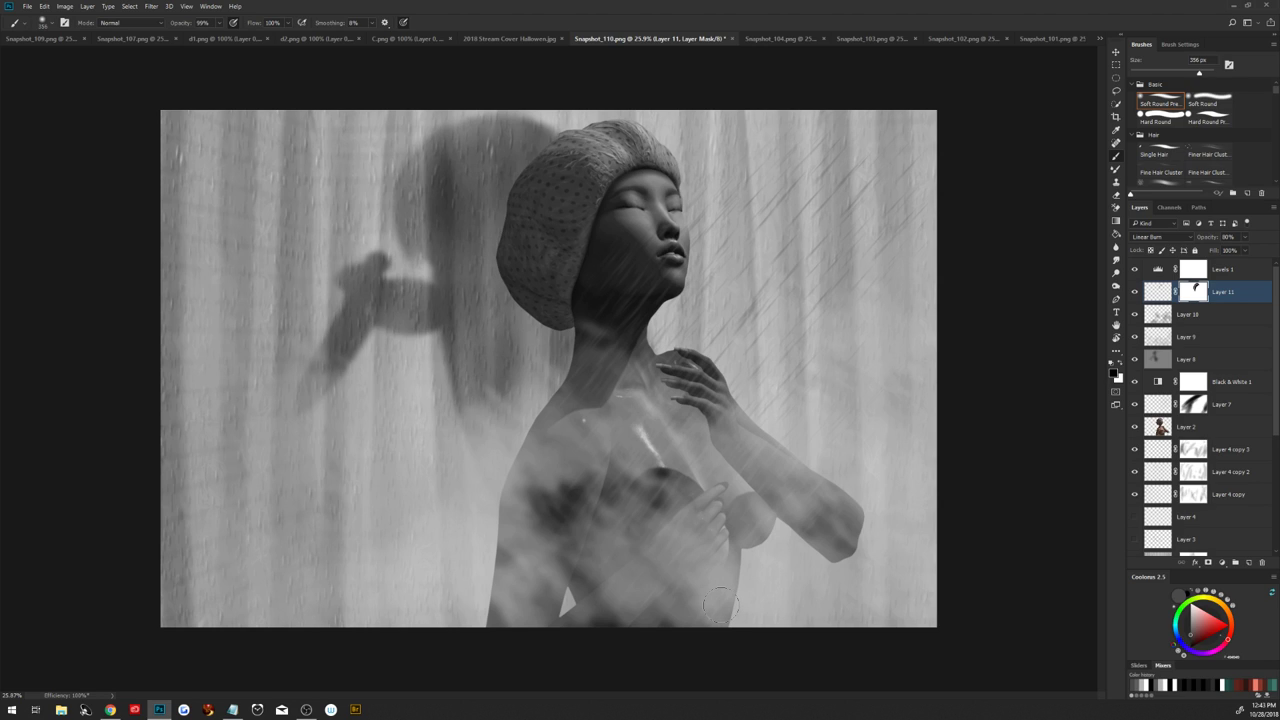
Stamp all visible layers into a merged layer above the Levels adjustment and duplicate the merged layer
click(1238, 272)
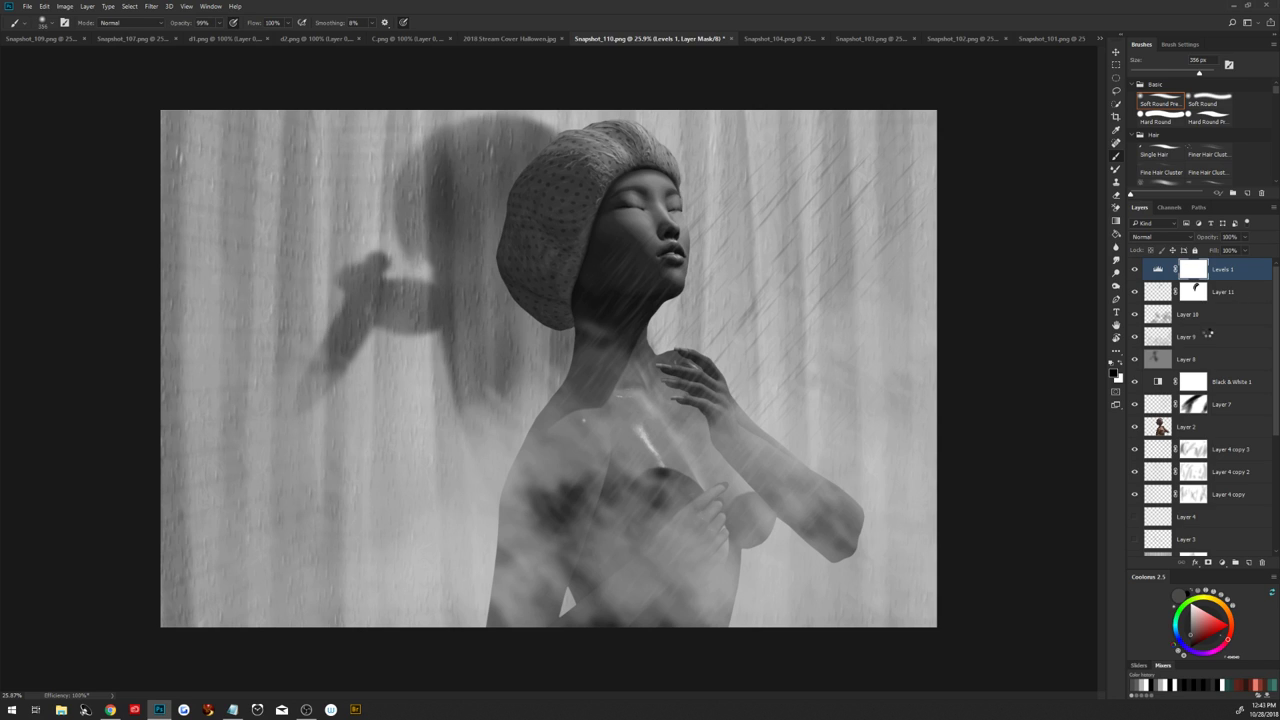
key(ctrl+shift+alt+e)
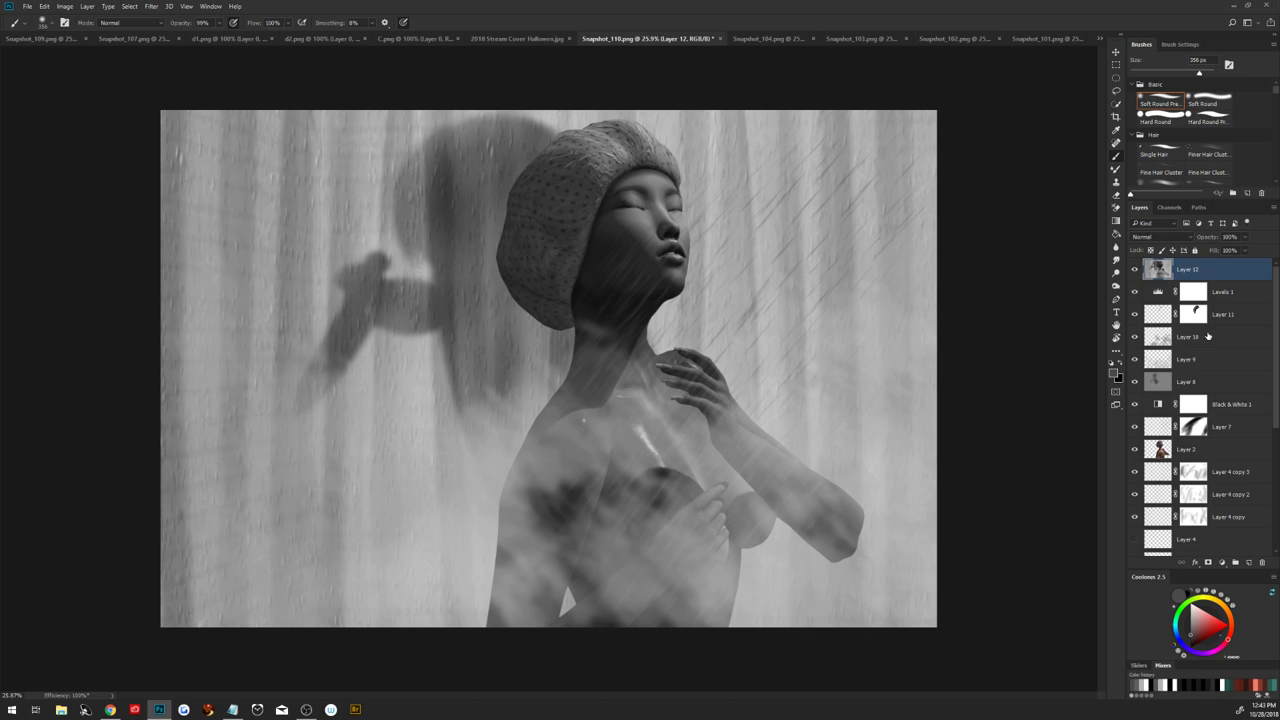
drag(1220, 272, 1261, 563)
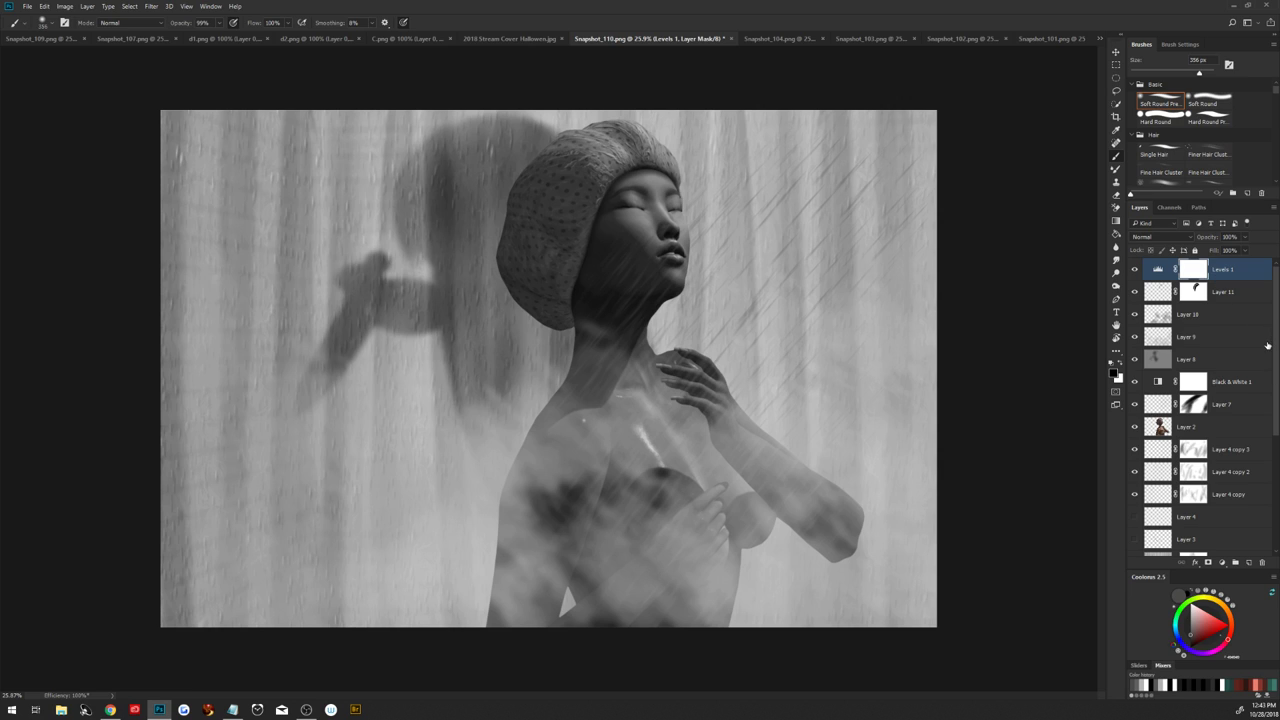
key(ctrl+z)
drag(1236, 279, 1248, 562)
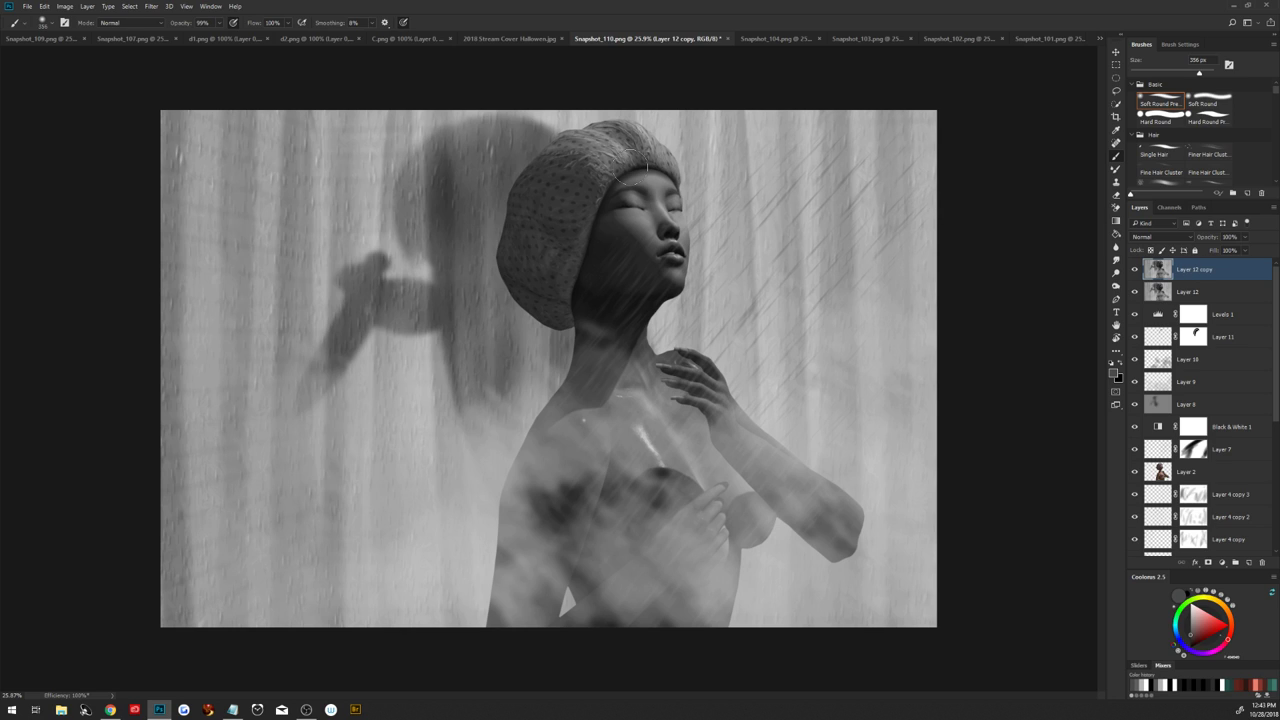
Open the duplicated merged layer in Camera Raw Filter and set Exposure +0.50, Highlights +27, Blacks -21, Clarity -36 and Dehaze +31
click(151, 7)
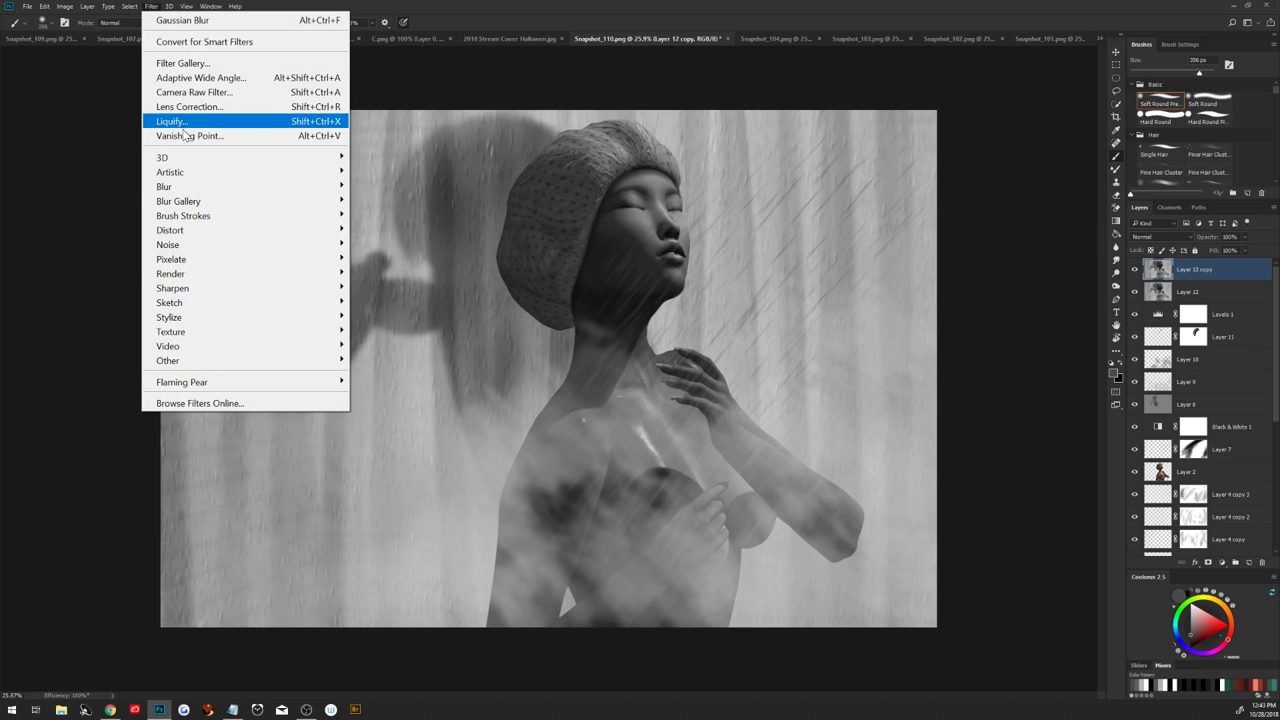
mouse_move(193, 190)
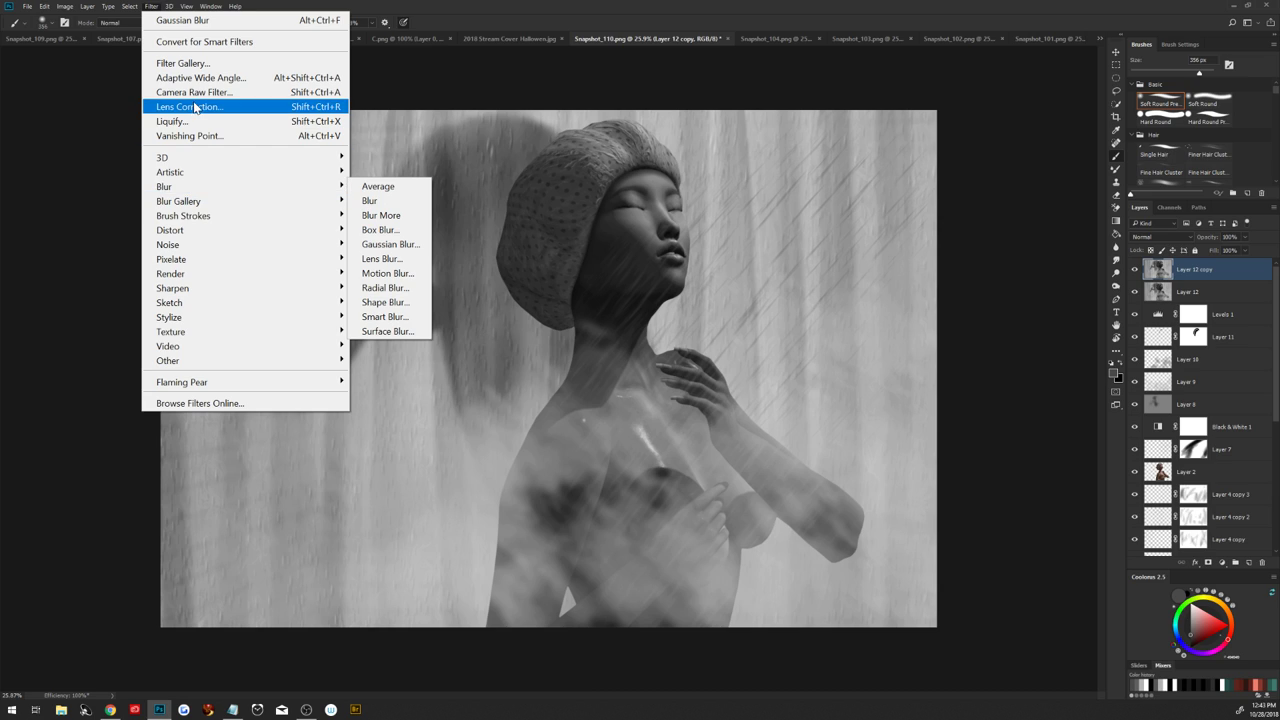
click(245, 92)
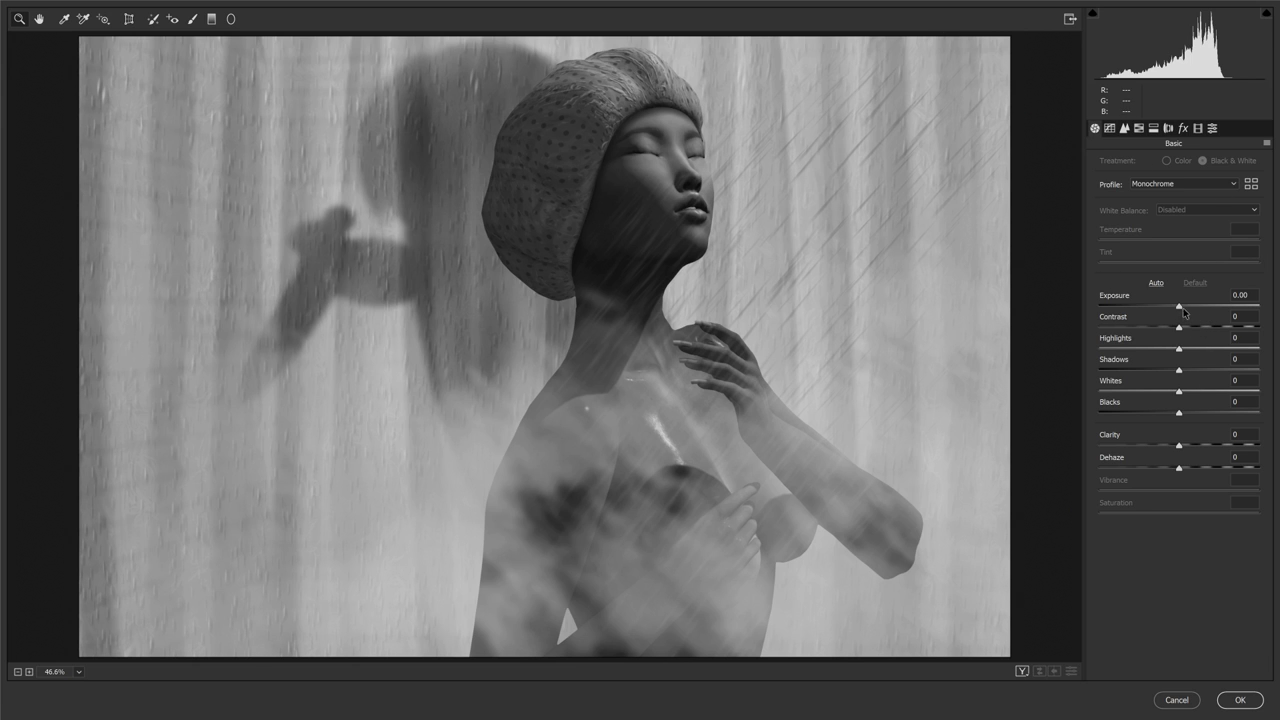
drag(1181, 310, 1155, 452)
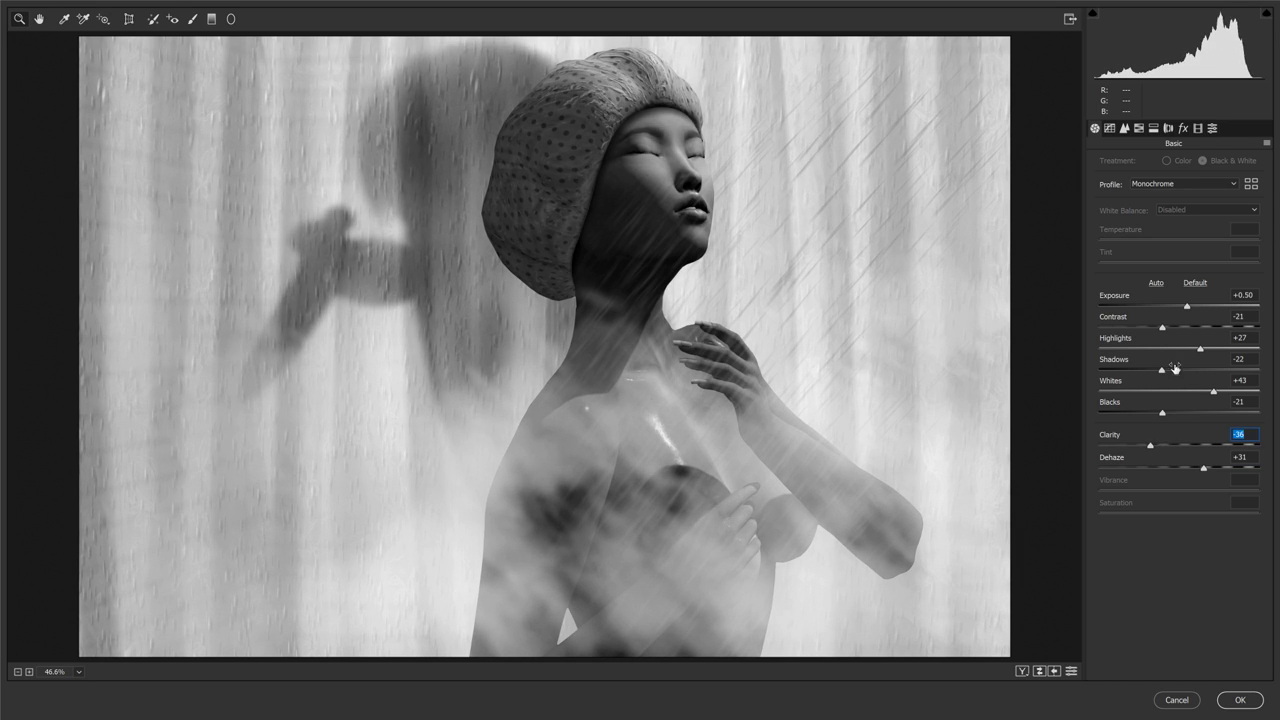
Refine the basic tone adjustments to Exposure +0.95, Contrast -24, Shadows +3 and Whites +6
drag(1162, 331, 1184, 395)
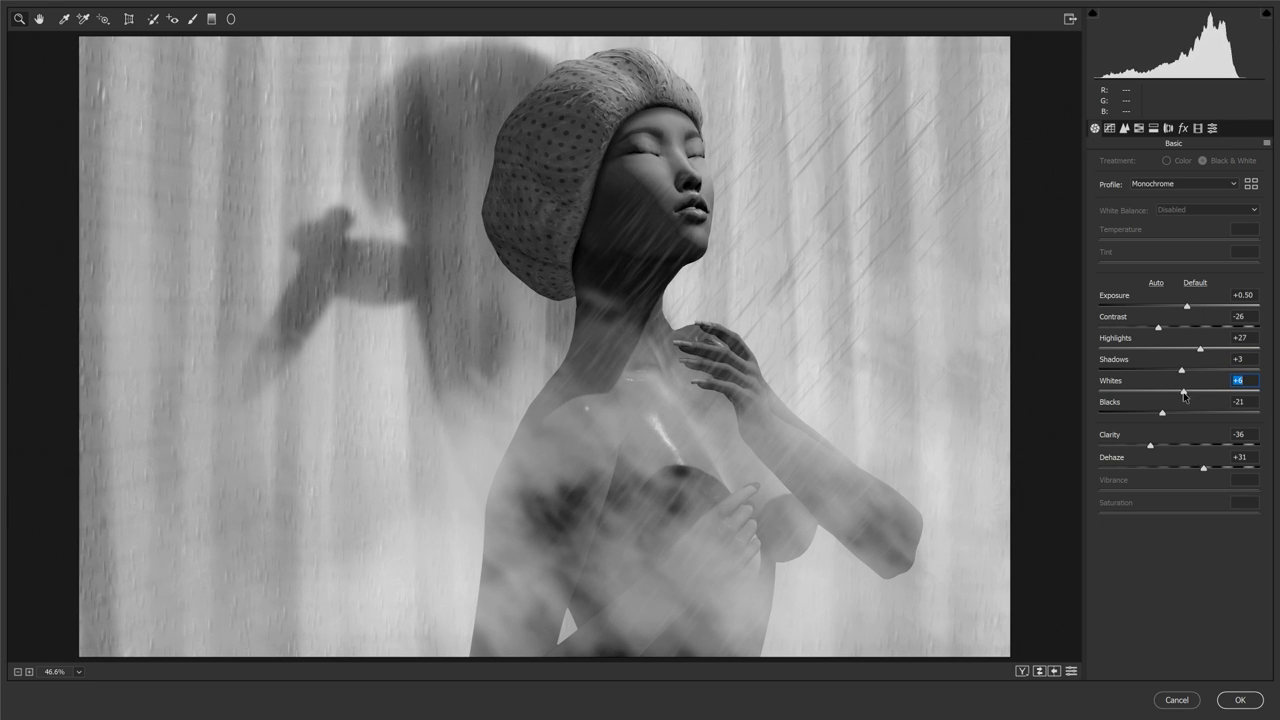
drag(1188, 310, 1195, 313)
click(1161, 329)
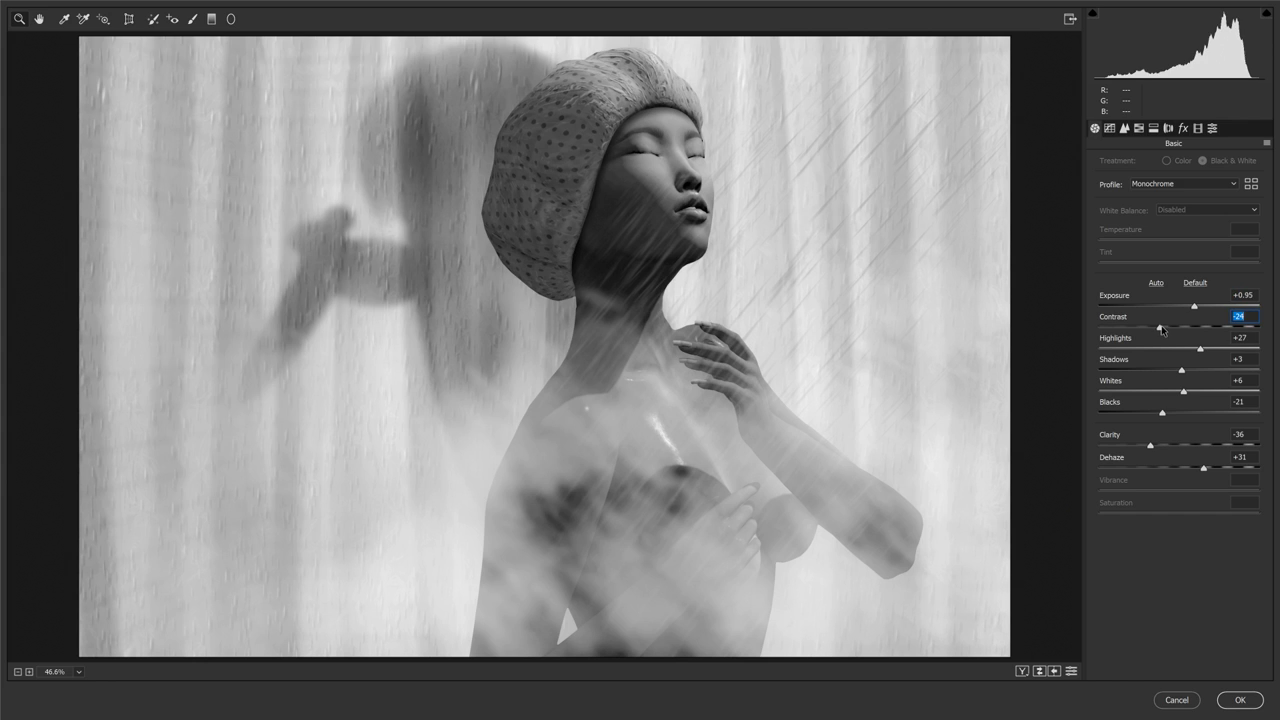
Sharpen the image in Camera Raw by raising the sharpening amount and masking
click(1126, 132)
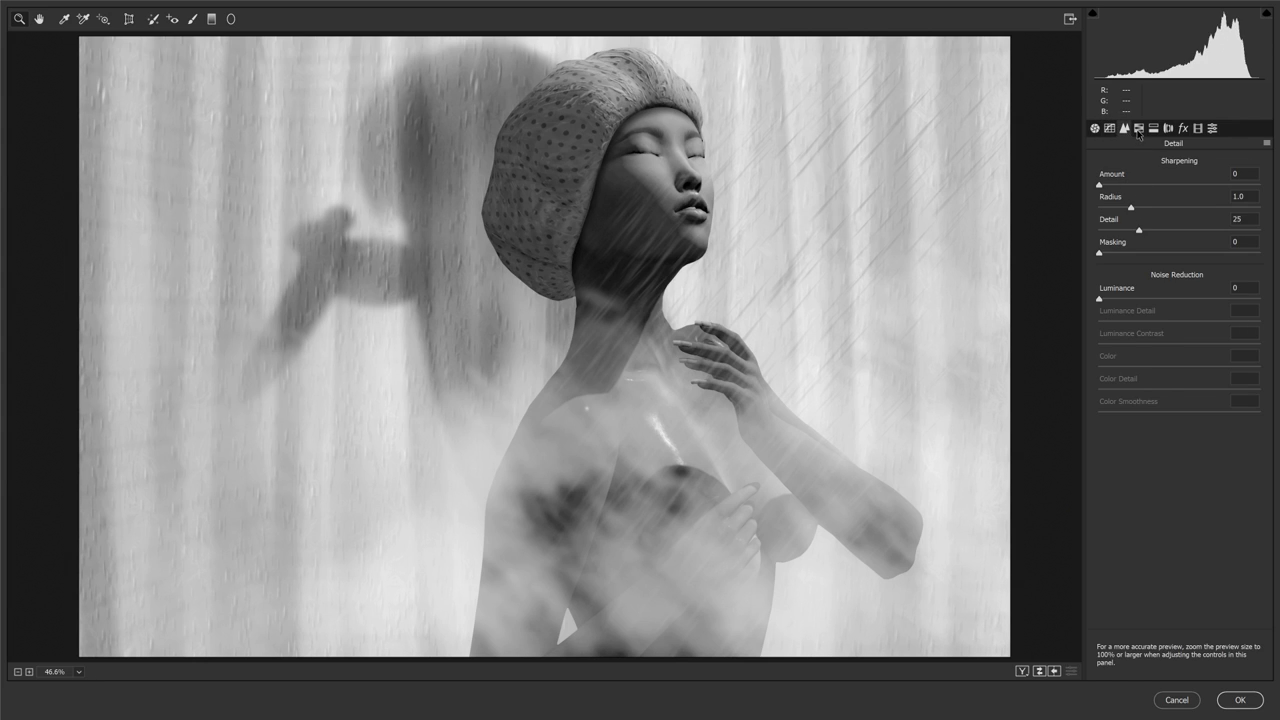
drag(1100, 186, 1137, 204)
drag(1104, 258, 1229, 260)
Add grain and a Highlight Priority post-crop vignette with an amount of -57, and apply the Camera Raw filter to the layer
click(1184, 129)
drag(1099, 190, 1136, 191)
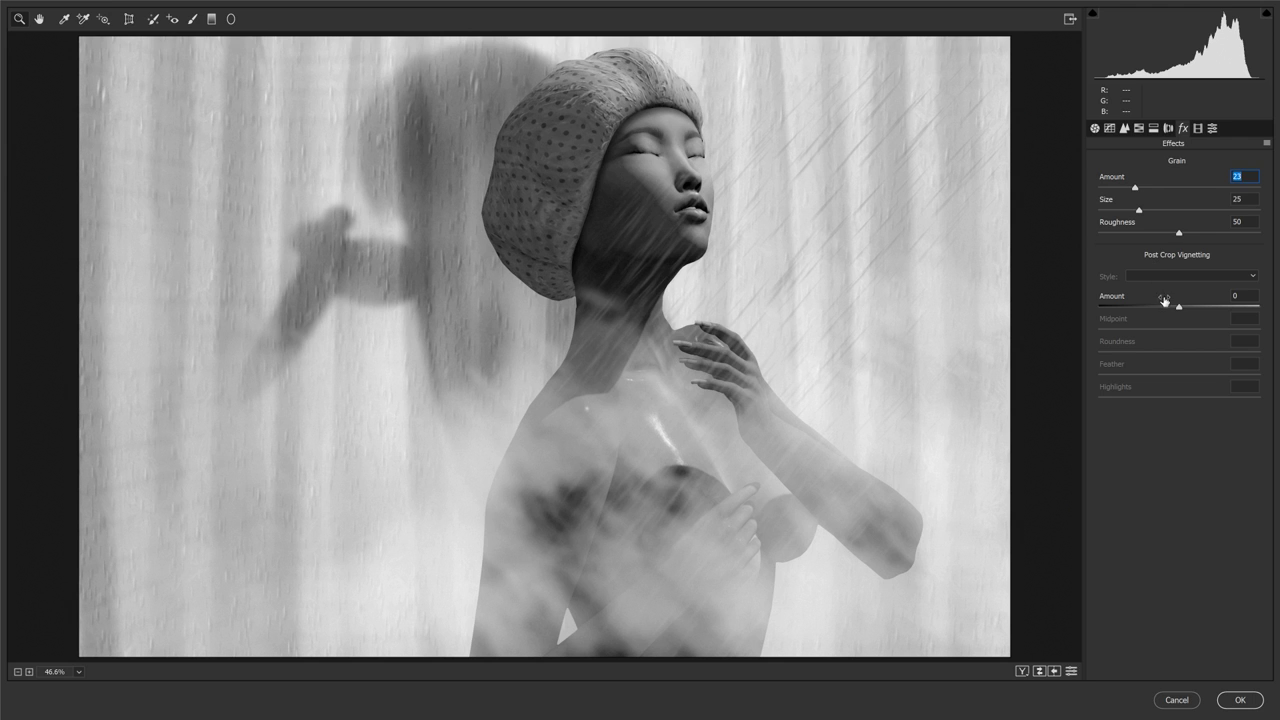
drag(1179, 307, 1134, 315)
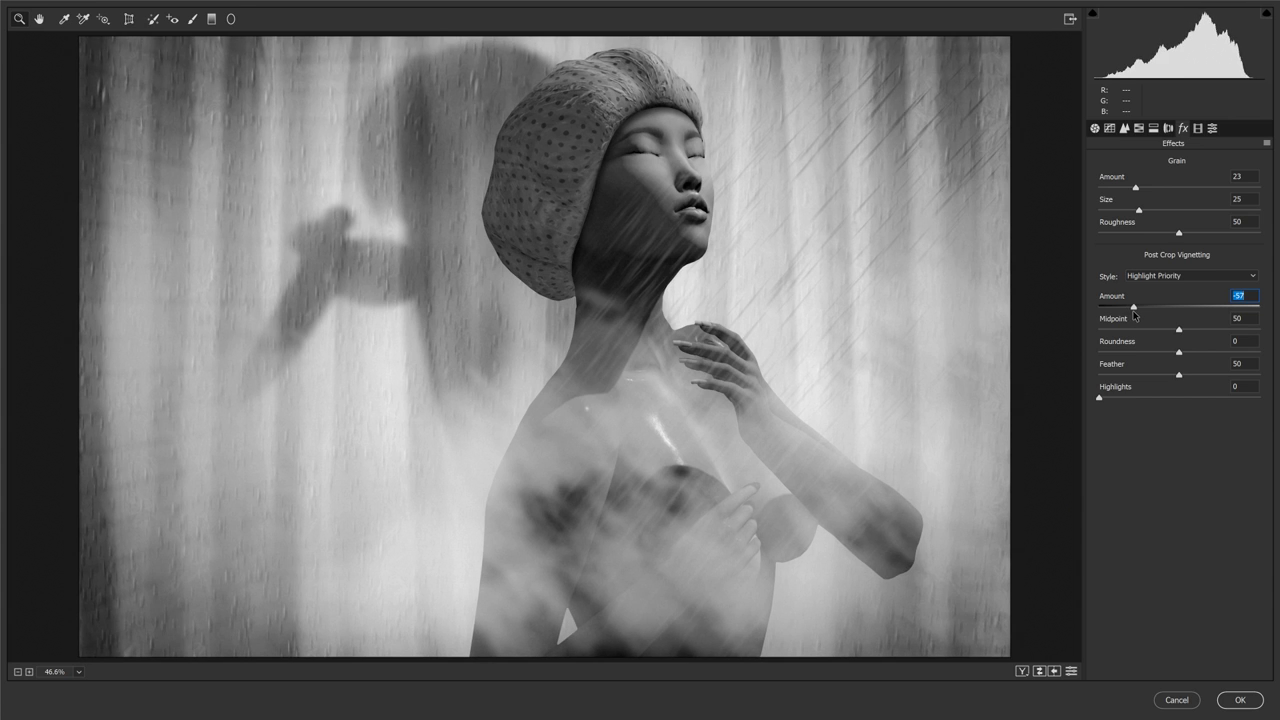
drag(1136, 189, 1151, 196)
key(Tab)
key(Down)
key(Down)
key(Down)
key(shift+Tab)
key(Down)
key(Return)
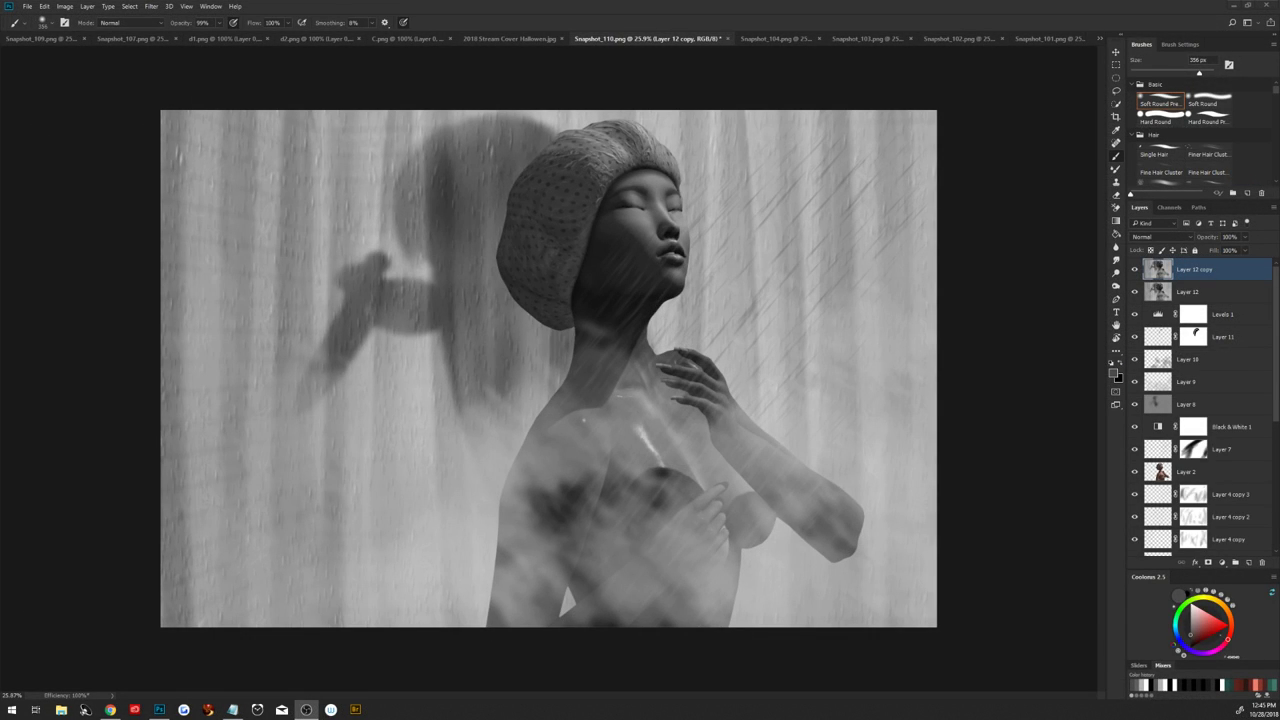
key(alt+Tab)
key(ctrl+f)
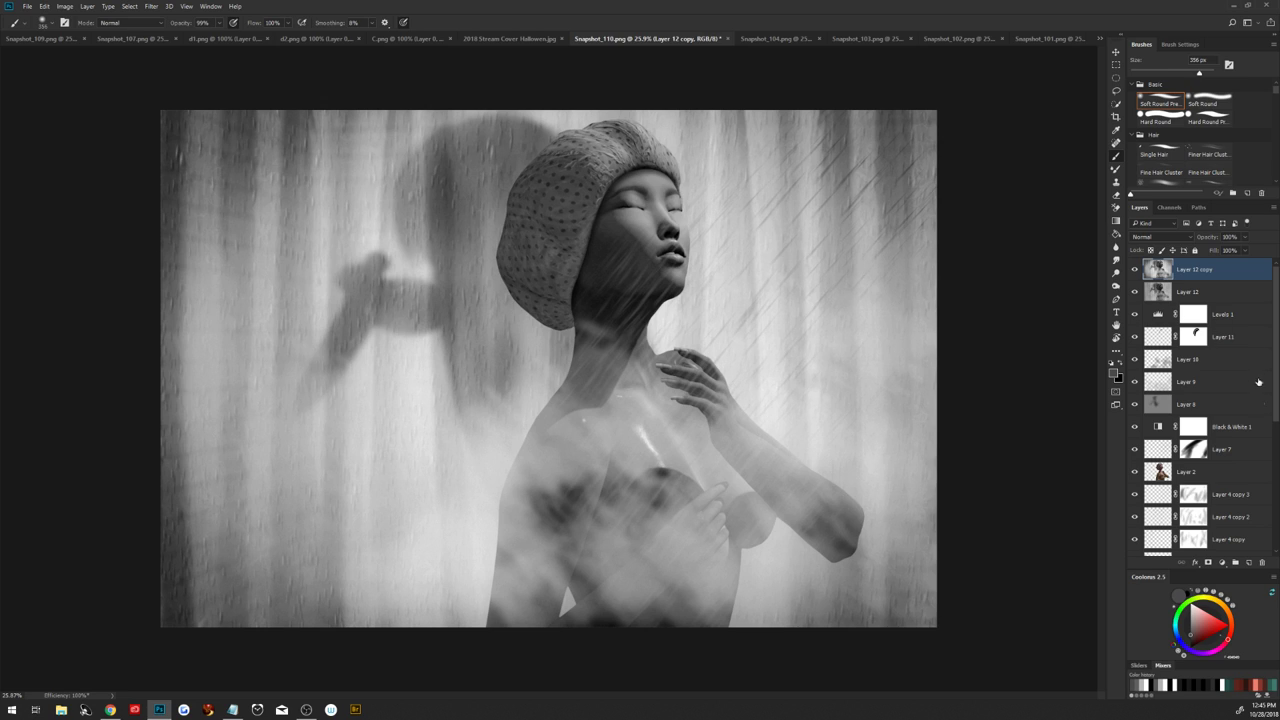
Add a linear grey-to-transparent gradient fill layer at 90° above the filtered layer and set its blend mode to Multiply
click(1222, 564)
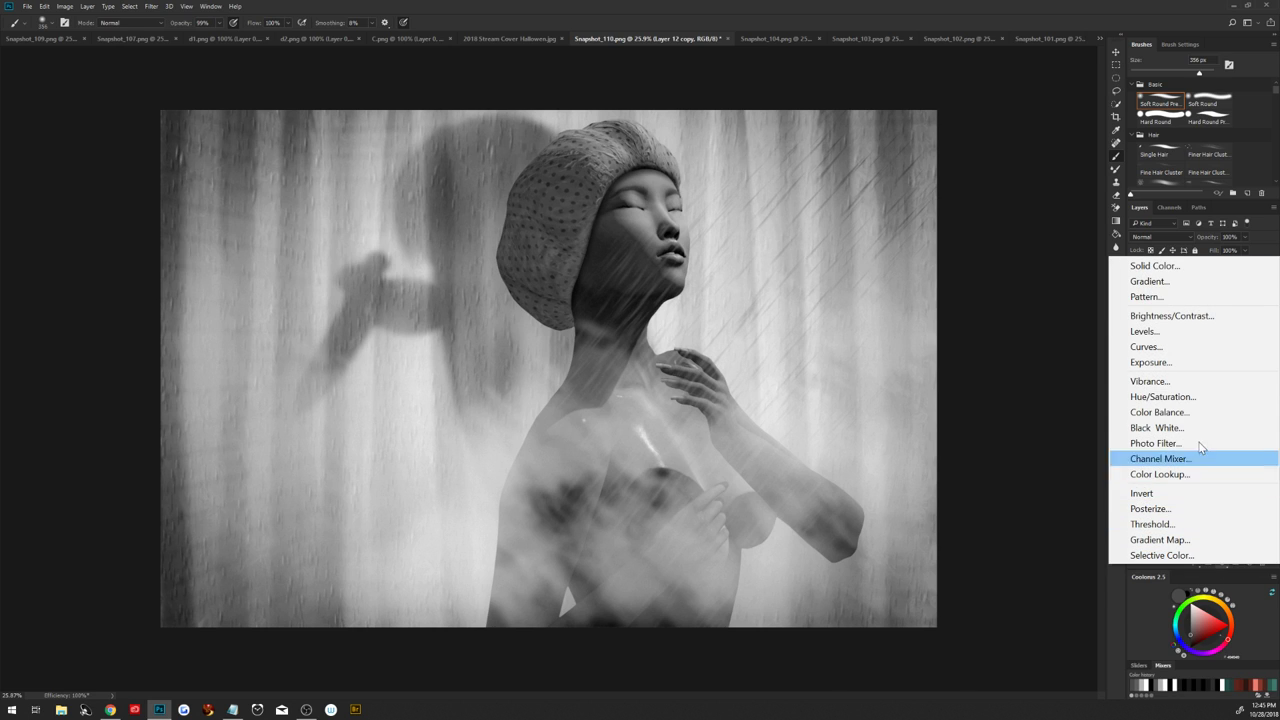
click(1175, 291)
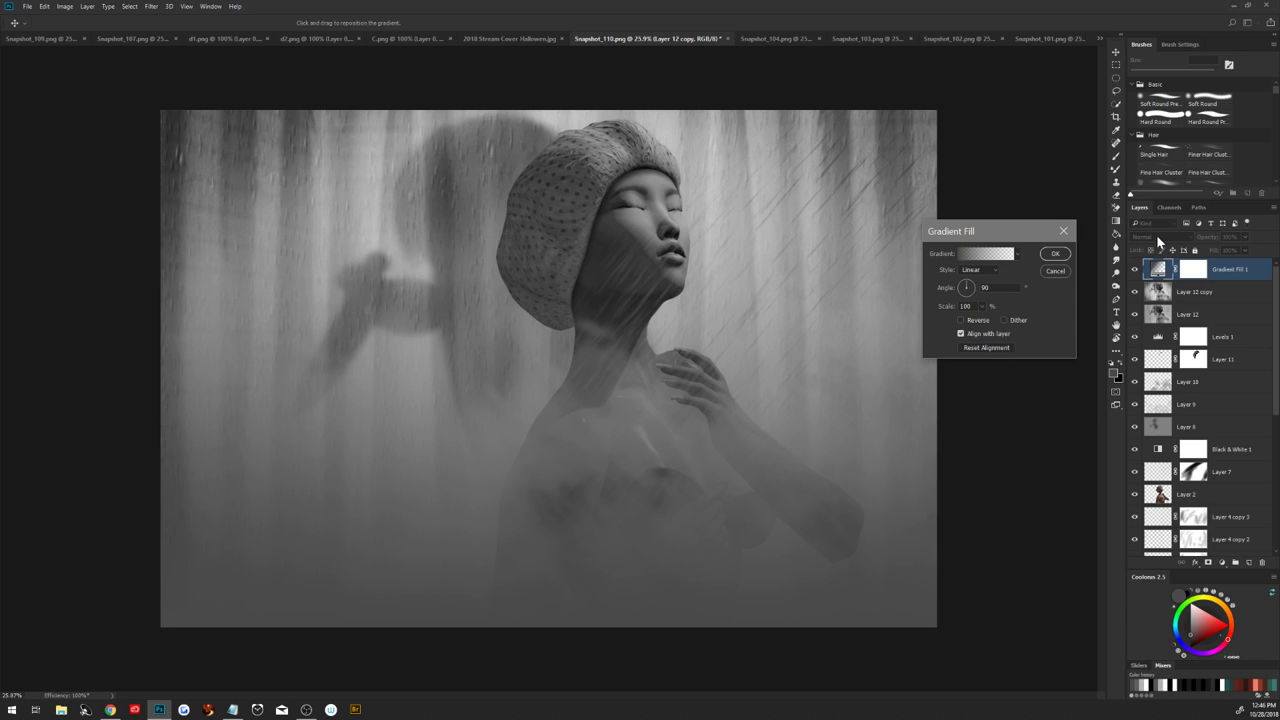
click(1058, 254)
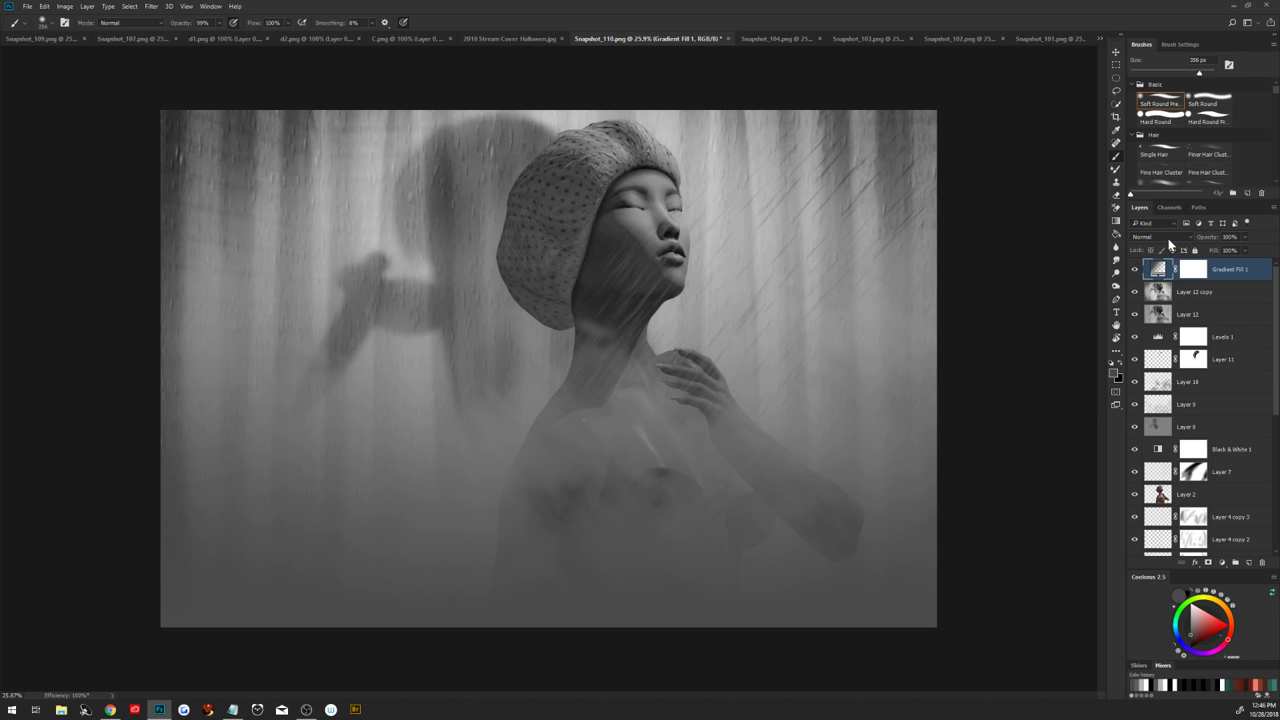
click(1165, 237)
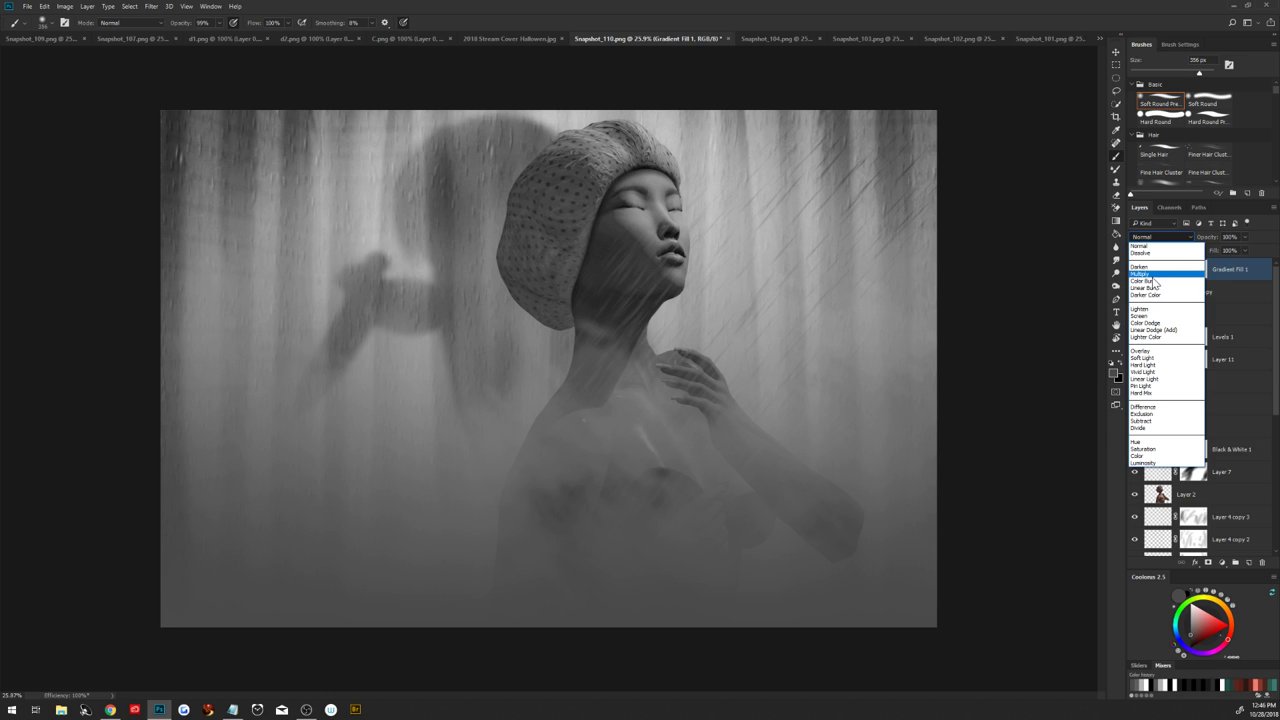
click(1151, 275)
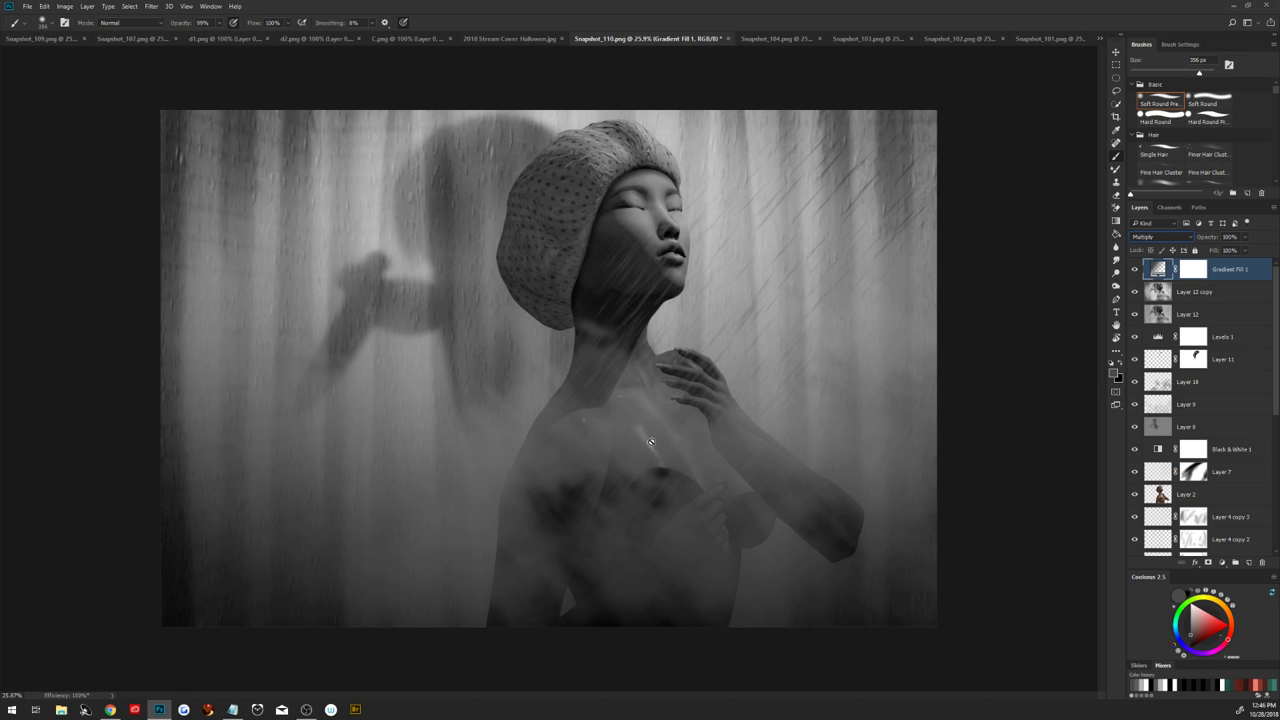
Reposition the grey gradient lower in the image so it darkens mainly the bottom of the scene
double_click(1157, 268)
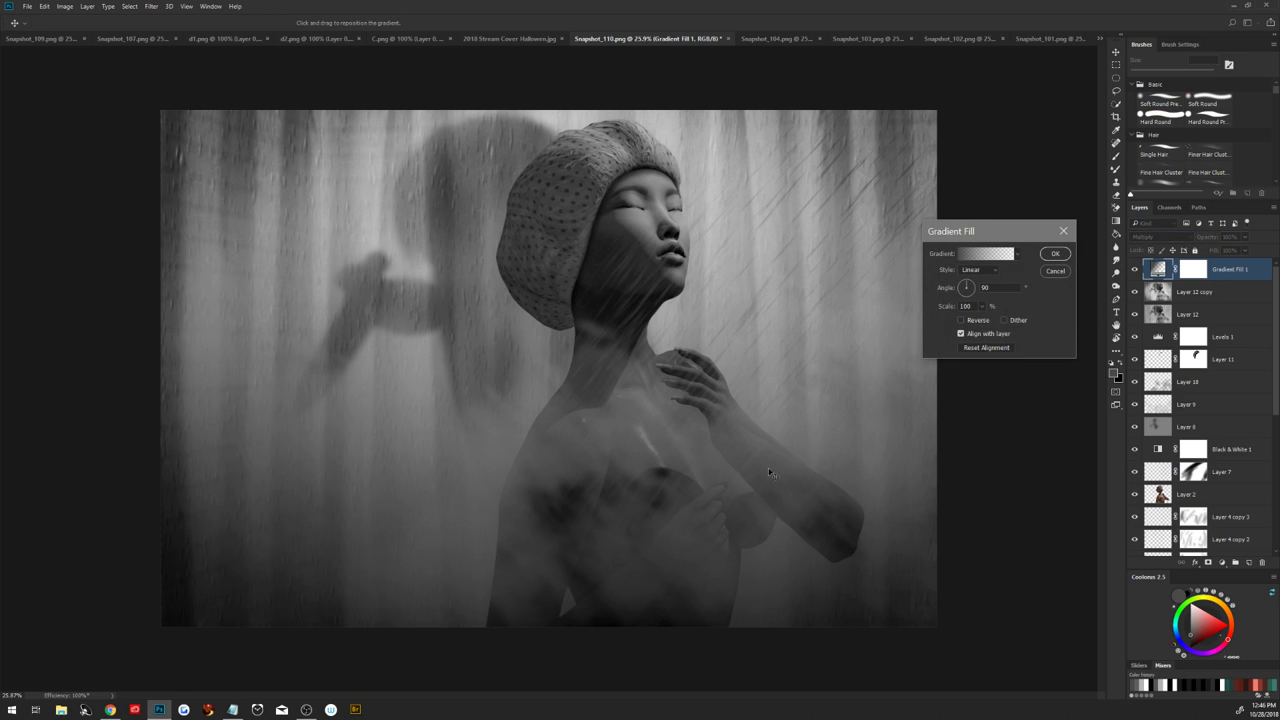
drag(660, 443, 645, 529)
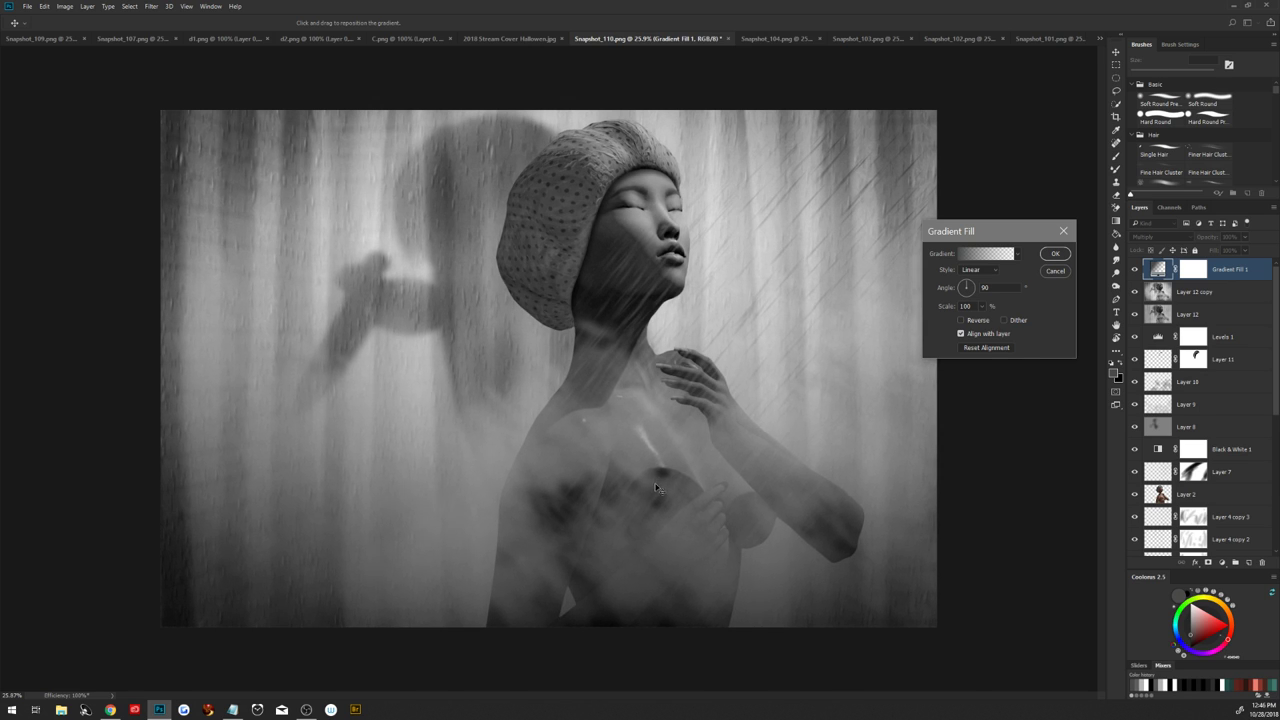
drag(658, 503, 659, 460)
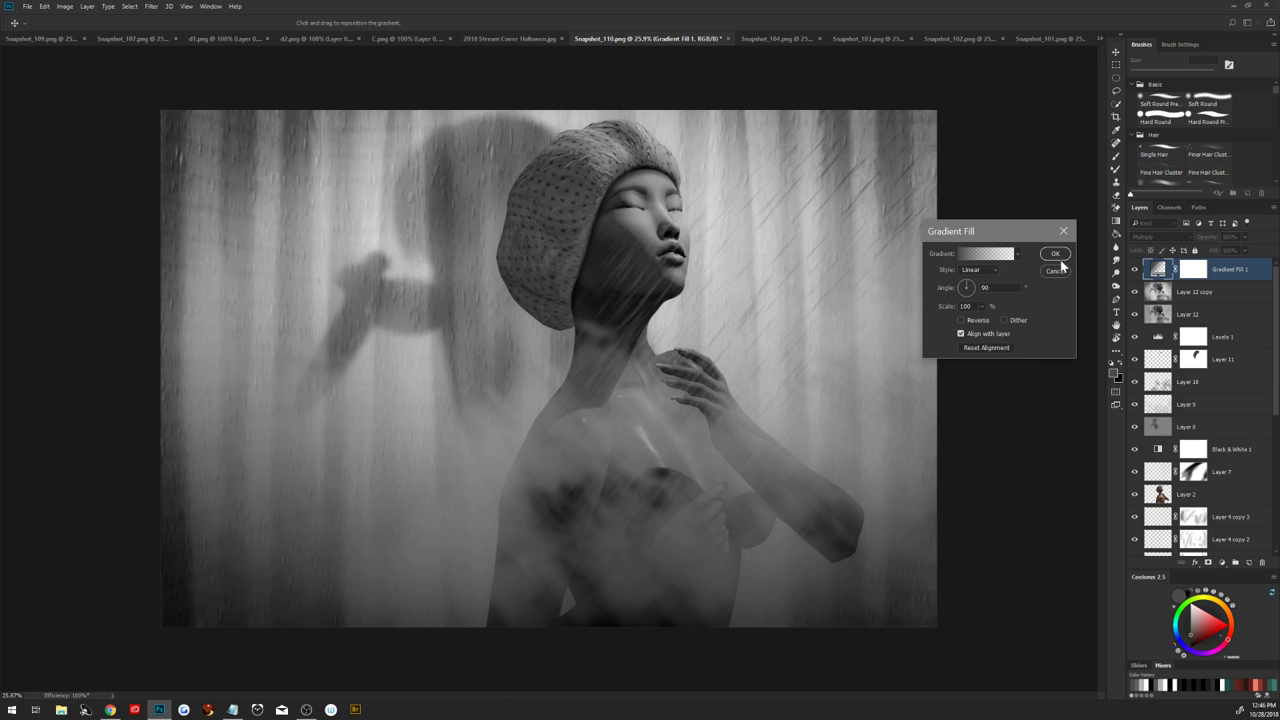
click(1055, 254)
key(b)
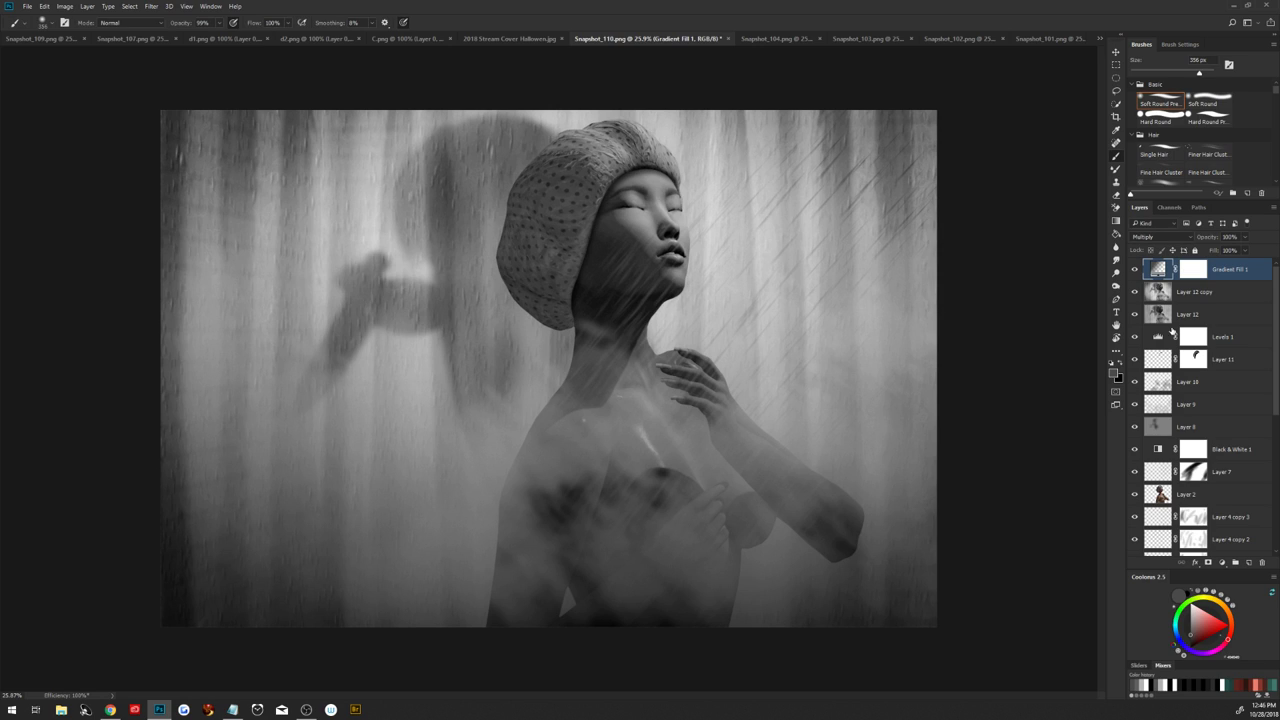
Add a linear white-to-transparent gradient fill layer angled about -127° and move it toward the image's upper right corner as a light glow
click(1120, 365)
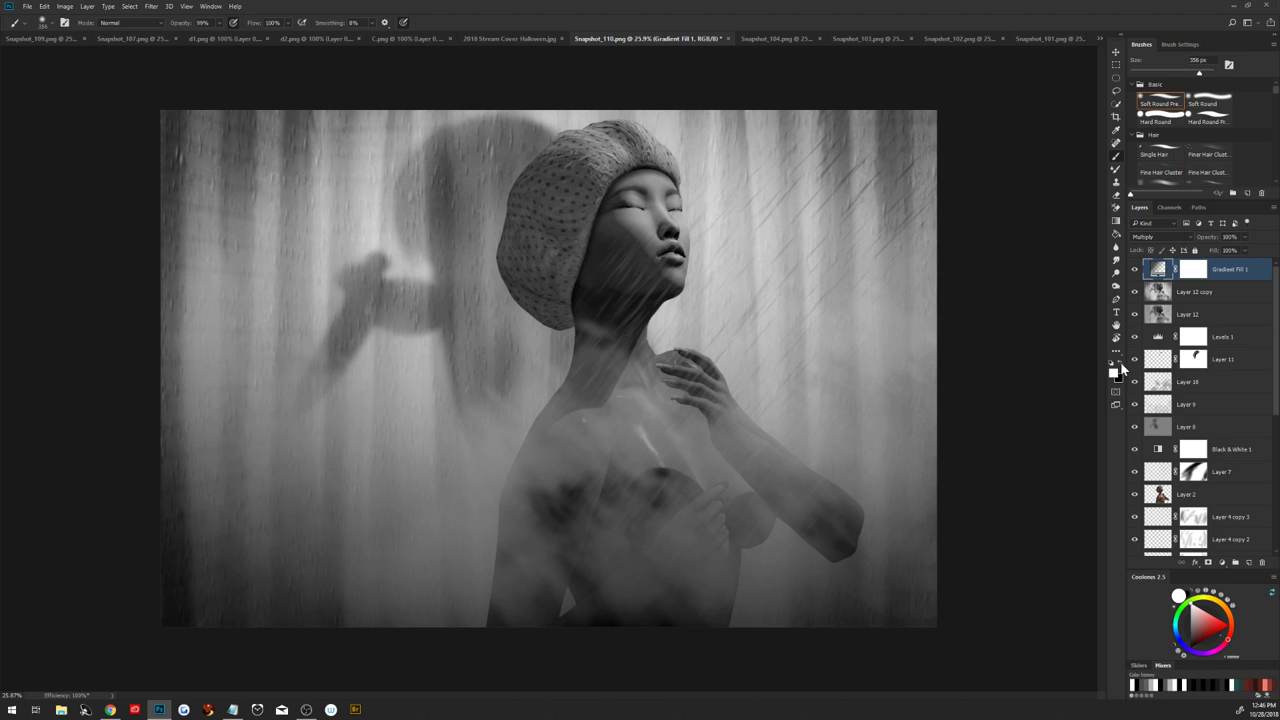
click(1221, 562)
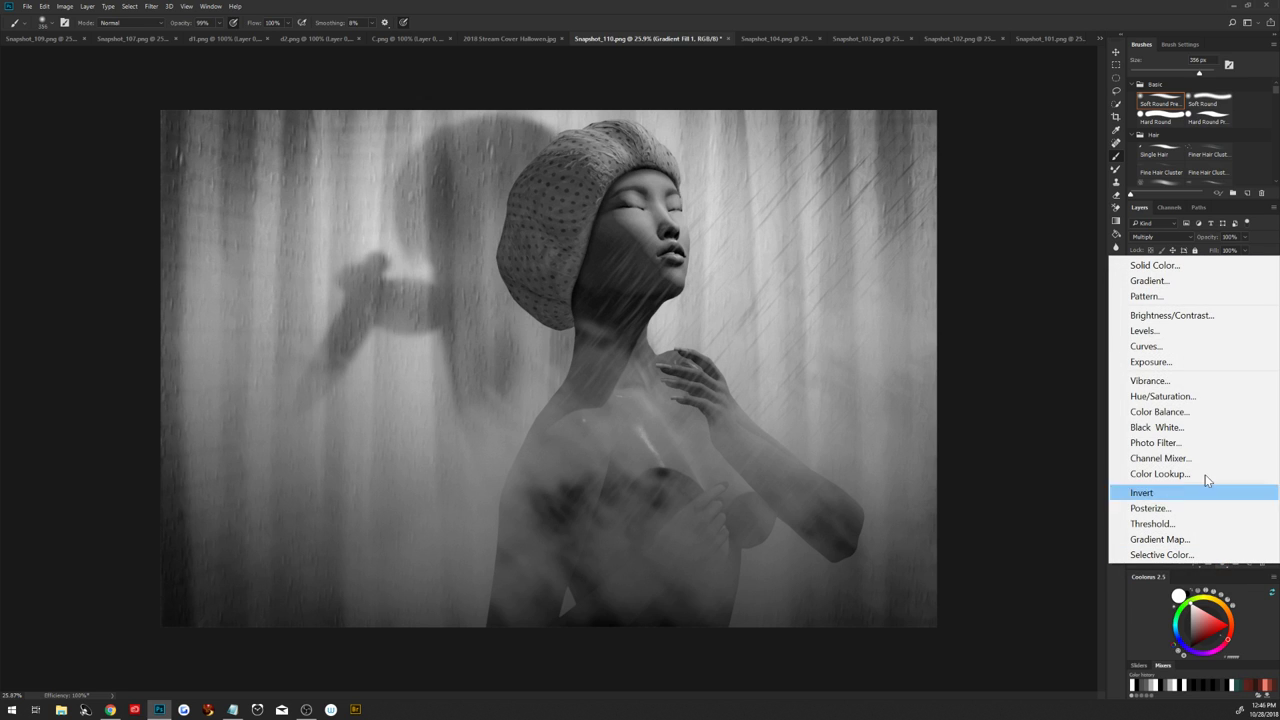
click(1156, 282)
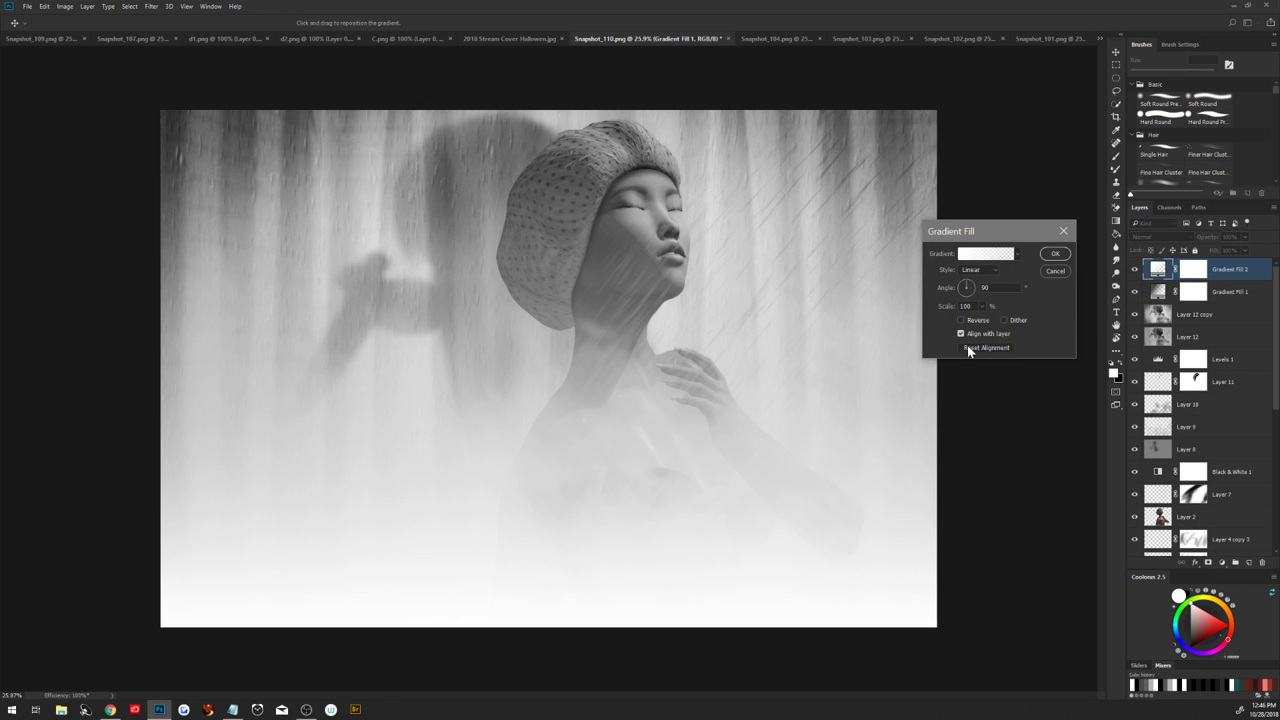
drag(965, 300, 960, 296)
drag(694, 514, 826, 397)
drag(900, 430, 868, 461)
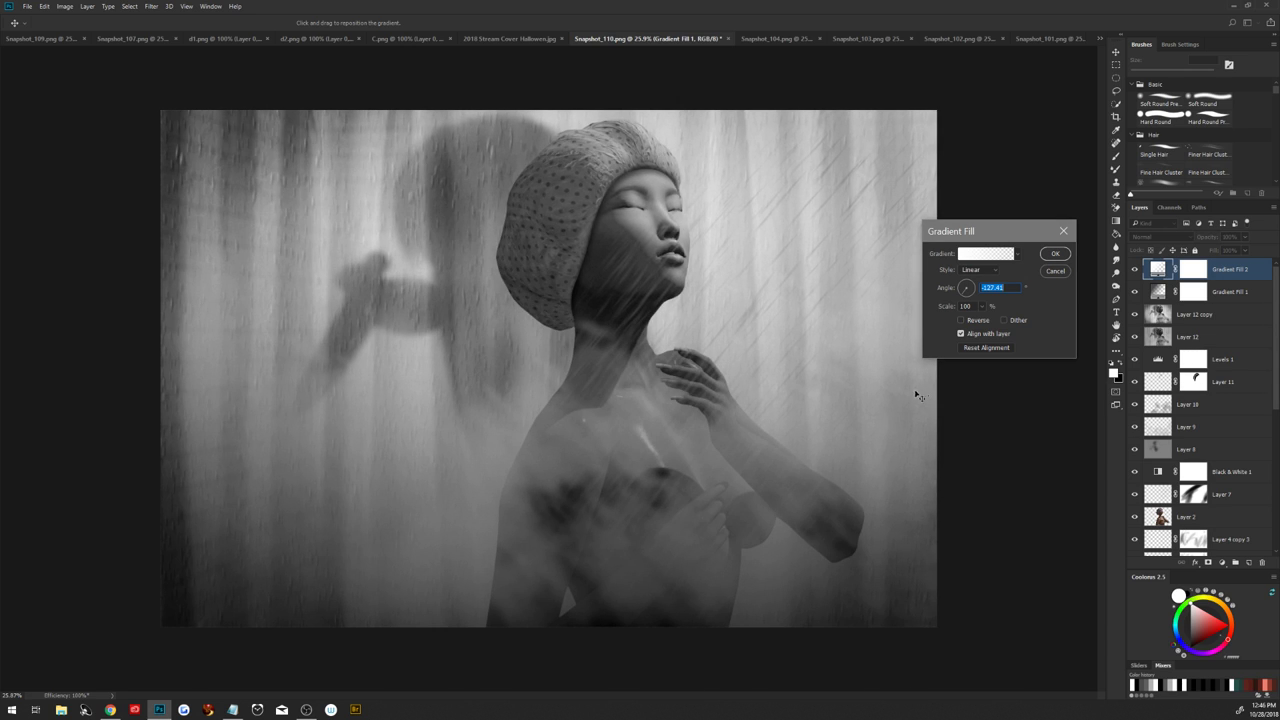
click(1055, 256)
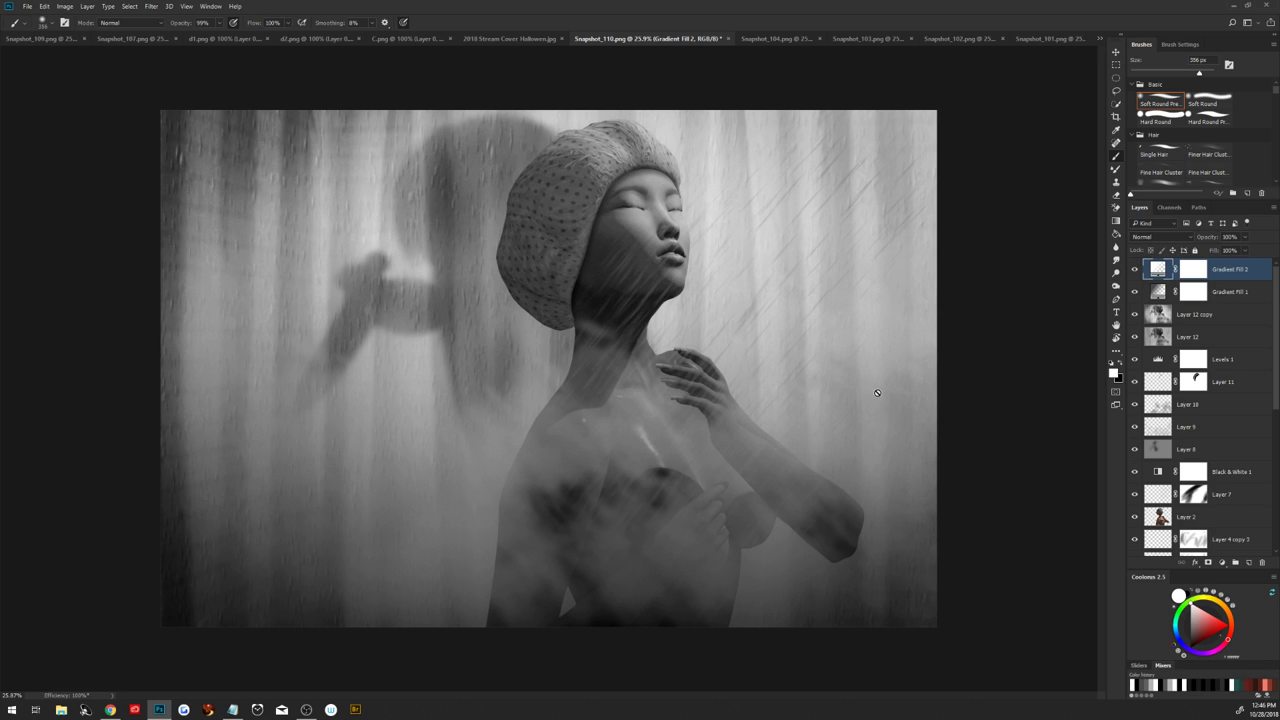
Stamp all visible layers into a new merged layer at the top of the stack and inspect the artwork full screen
key(ctrl+shift+alt+e)
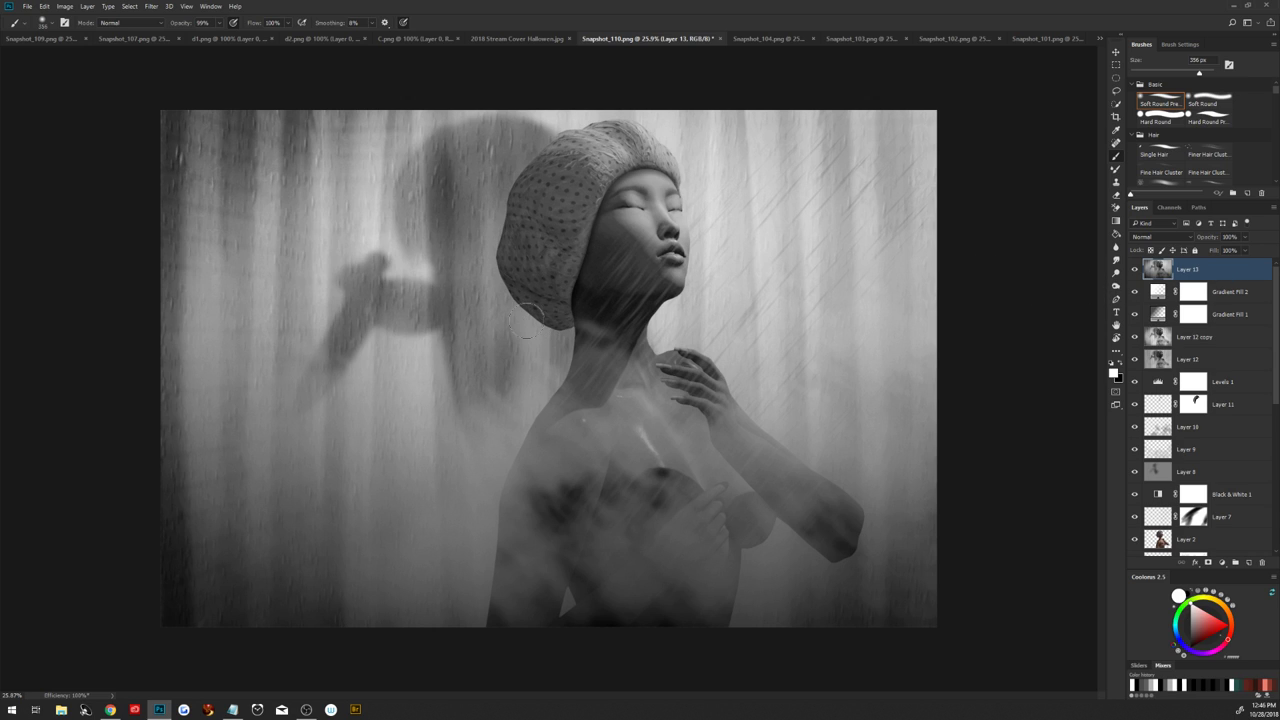
key(f)
key(f)
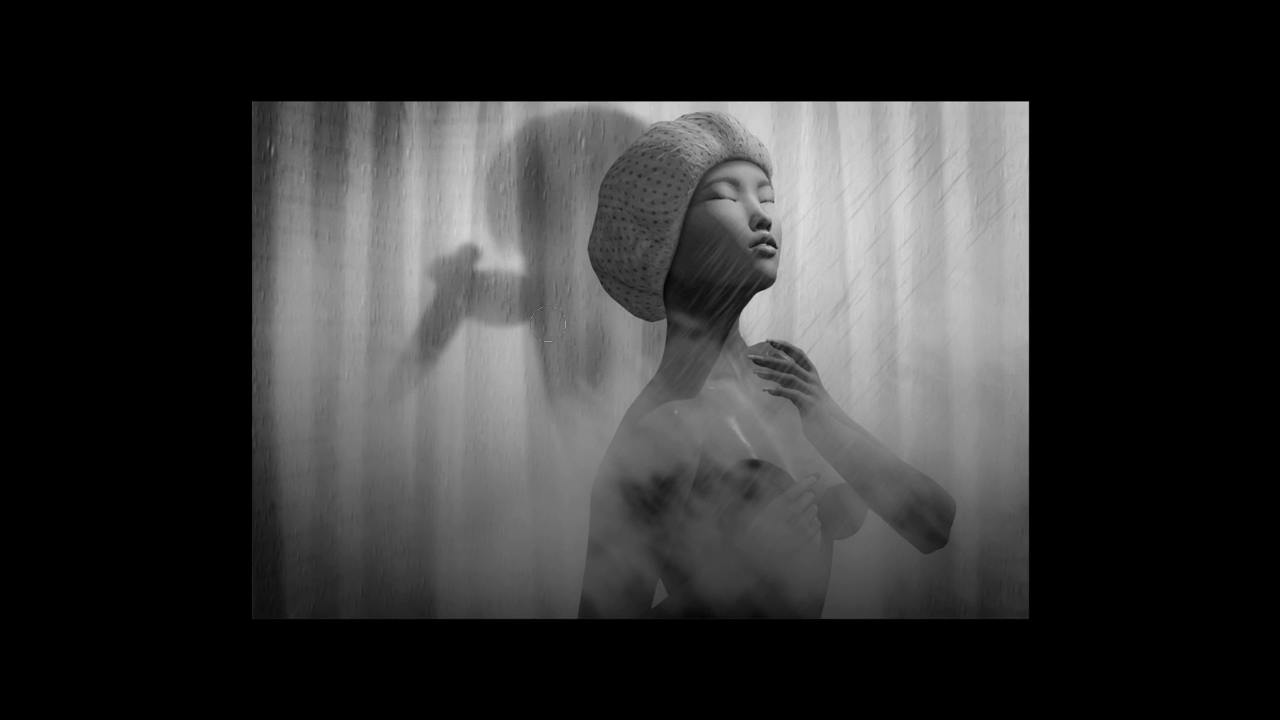
scroll(546, 322, up, 3)
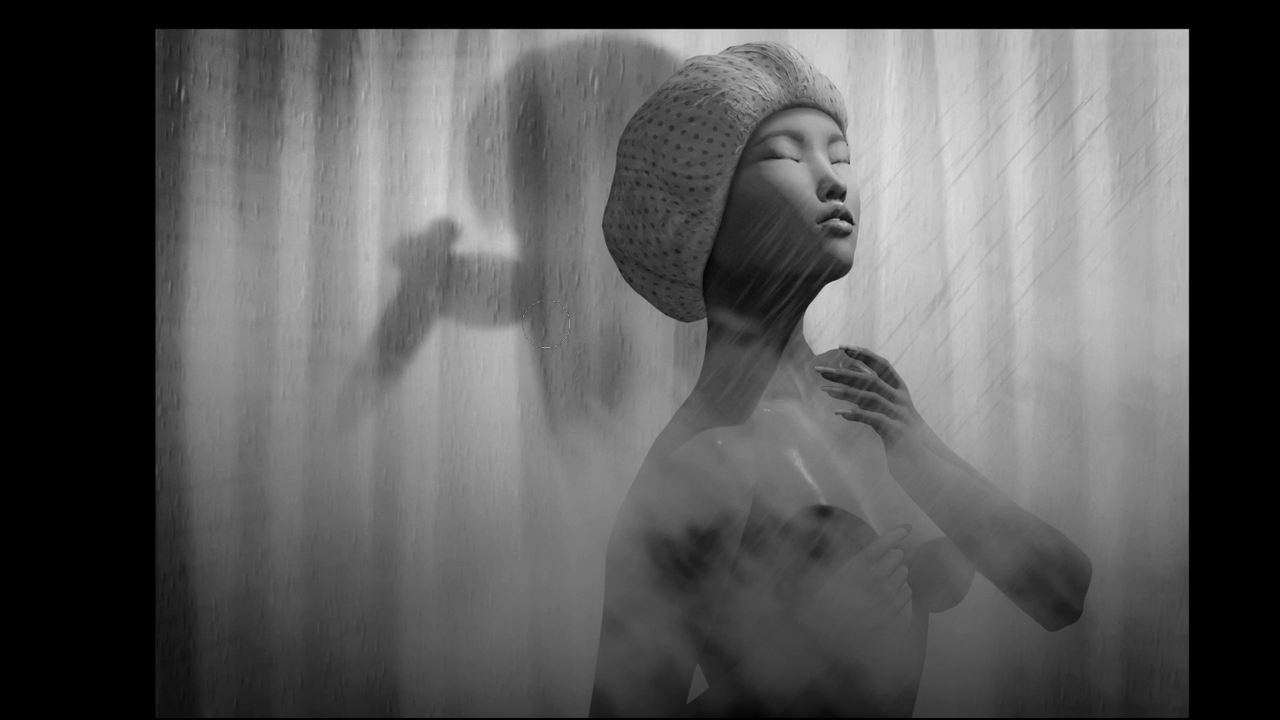
scroll(546, 322, up, 1)
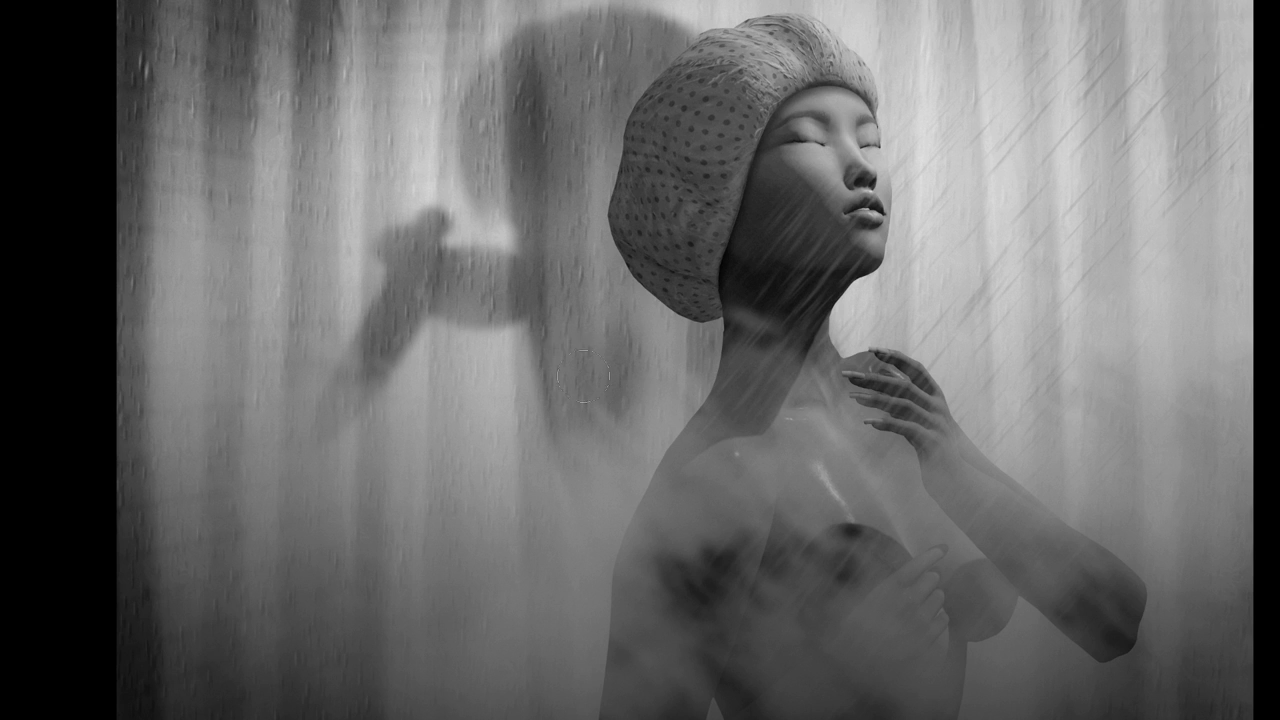